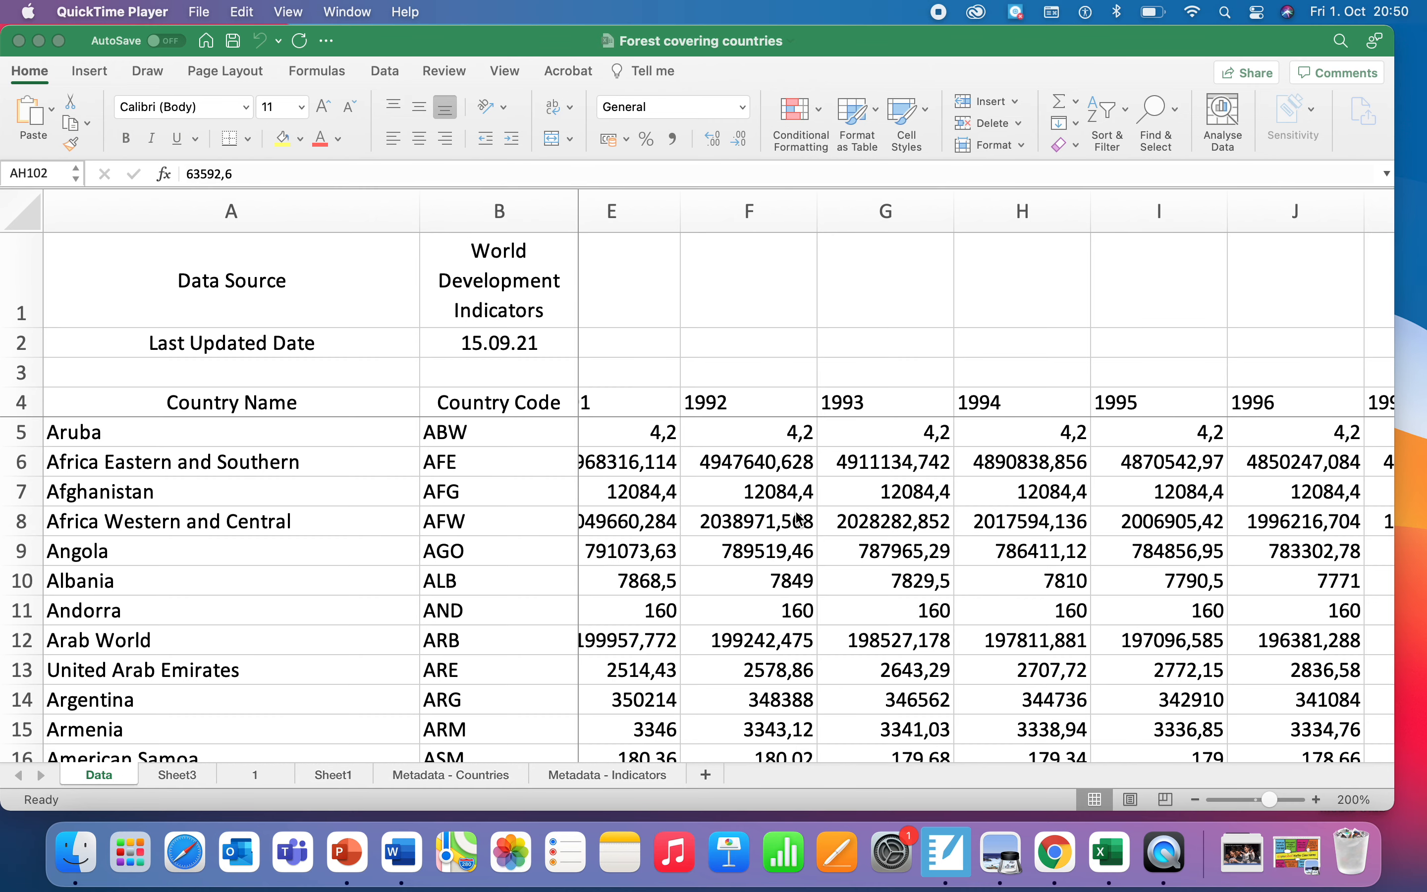
# Step: Browse the country names and codes in the data sheet
pyautogui.hscroll(-5, 800, 519)
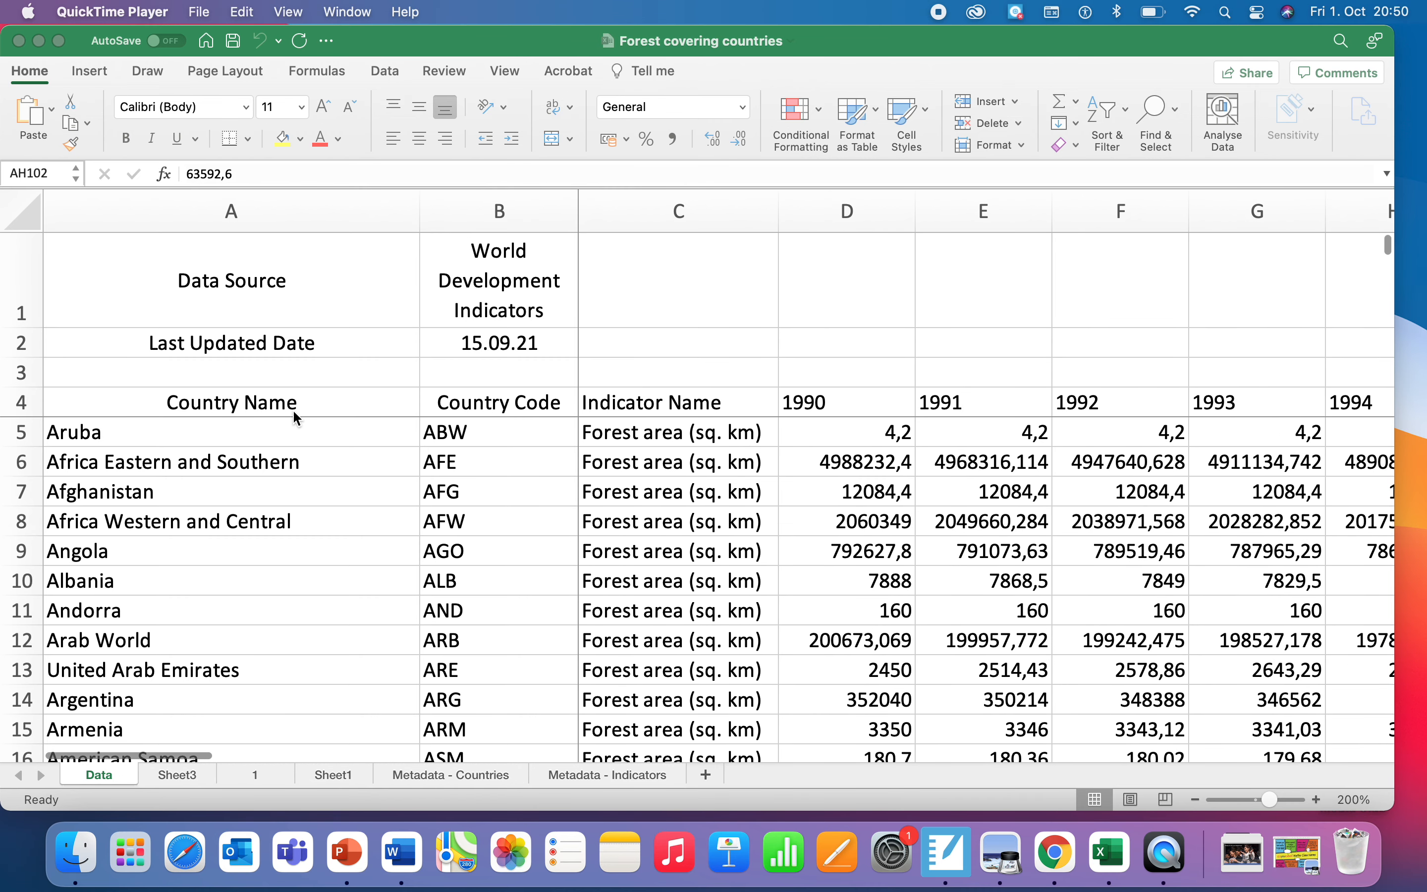
pyautogui.click(228, 222)
pyautogui.click(228, 222)
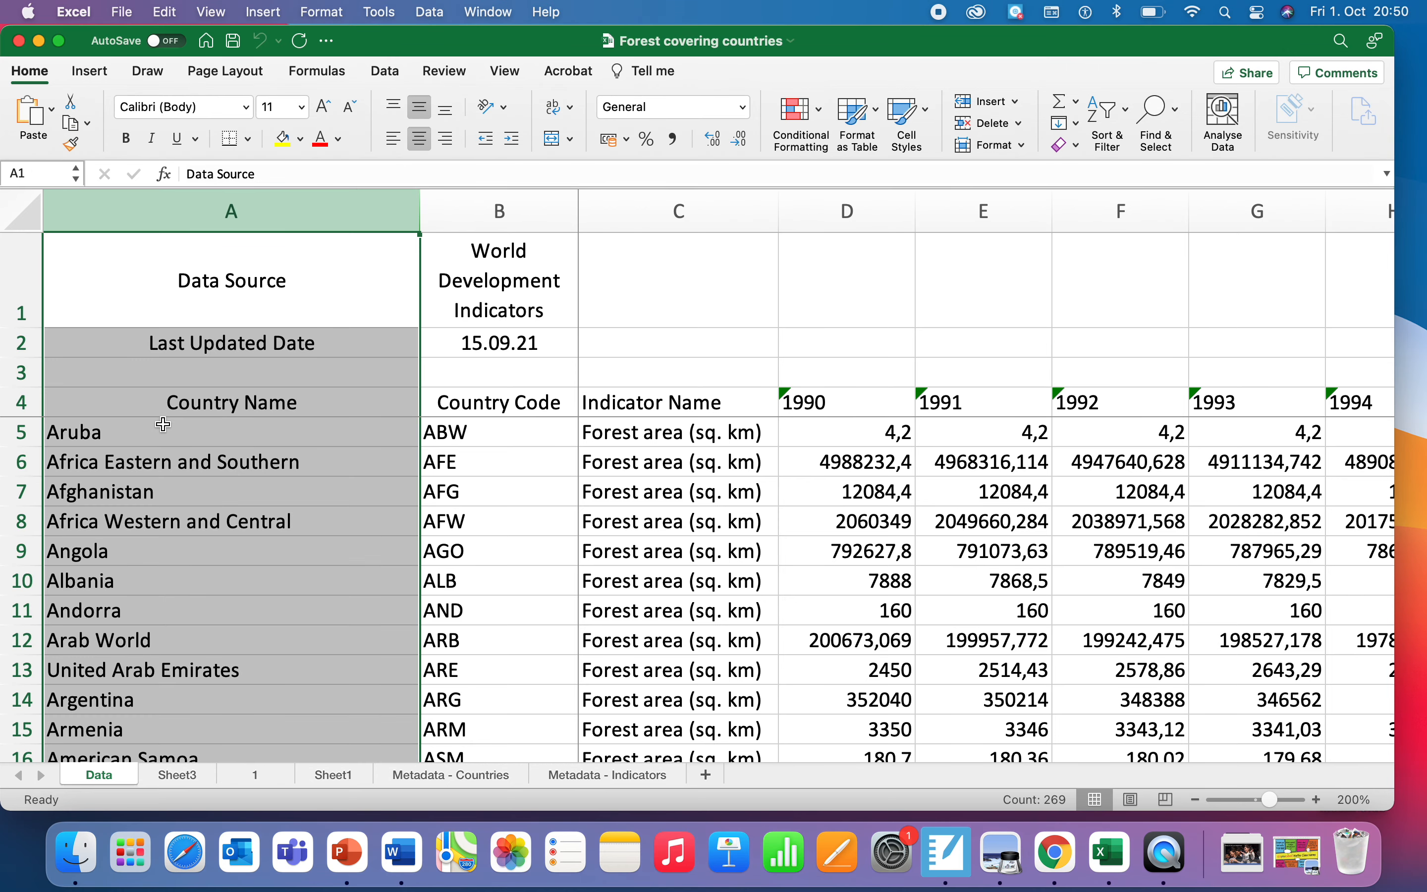
pyautogui.scroll(-4, 136, 484)
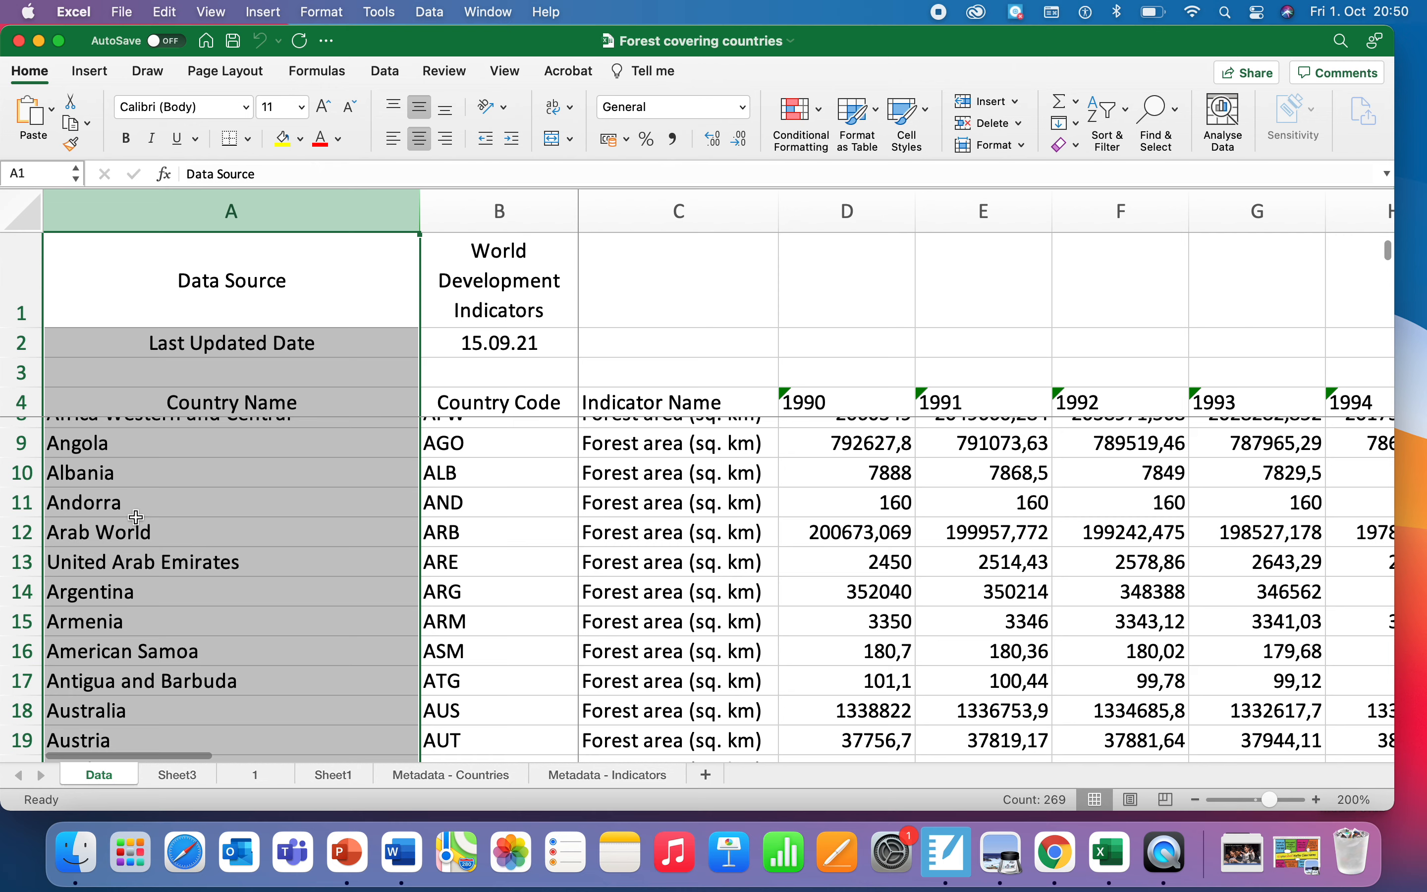
pyautogui.click(114, 535)
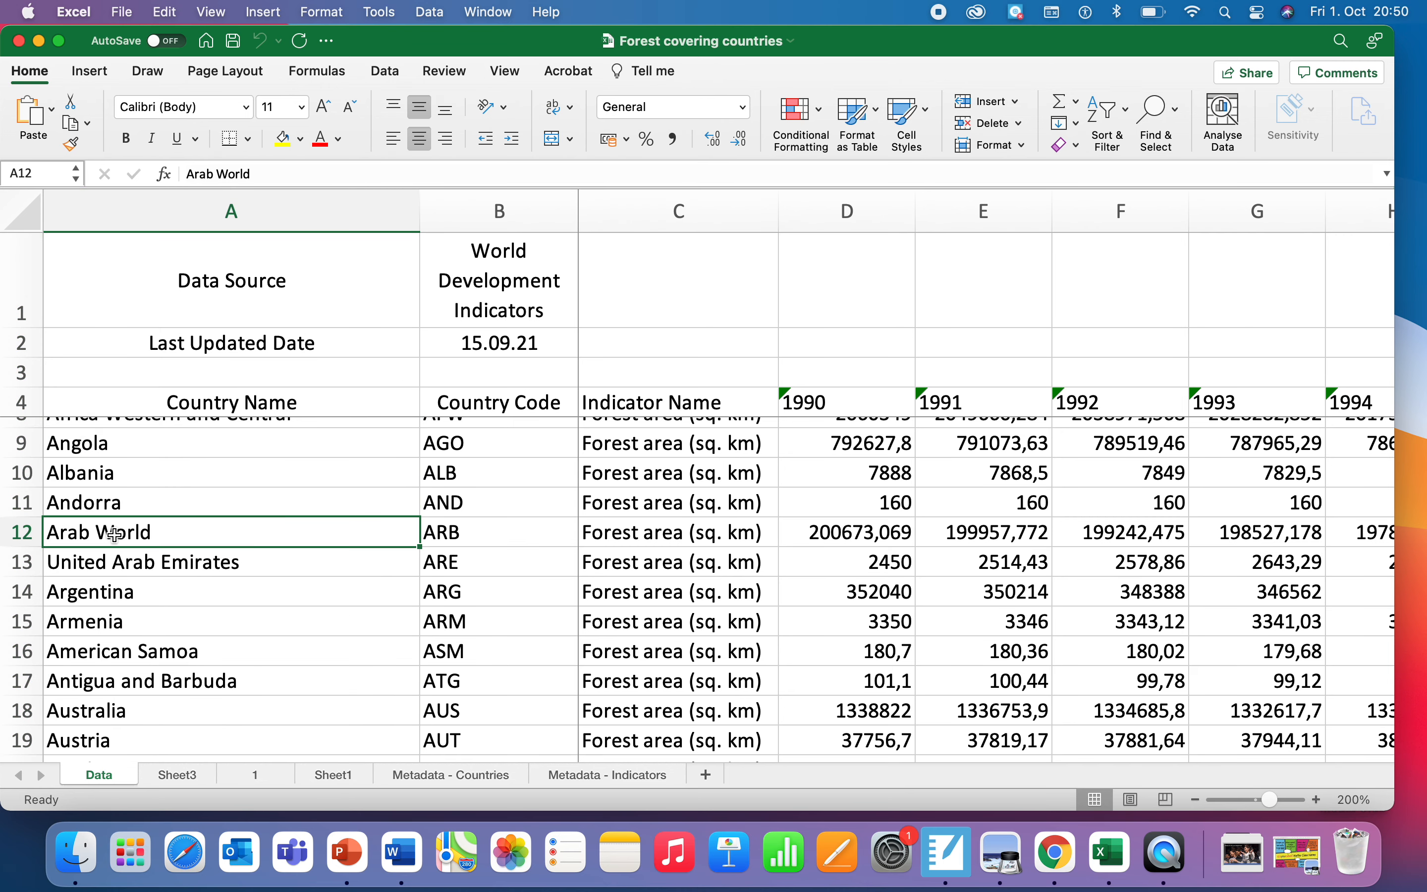
pyautogui.click(119, 566)
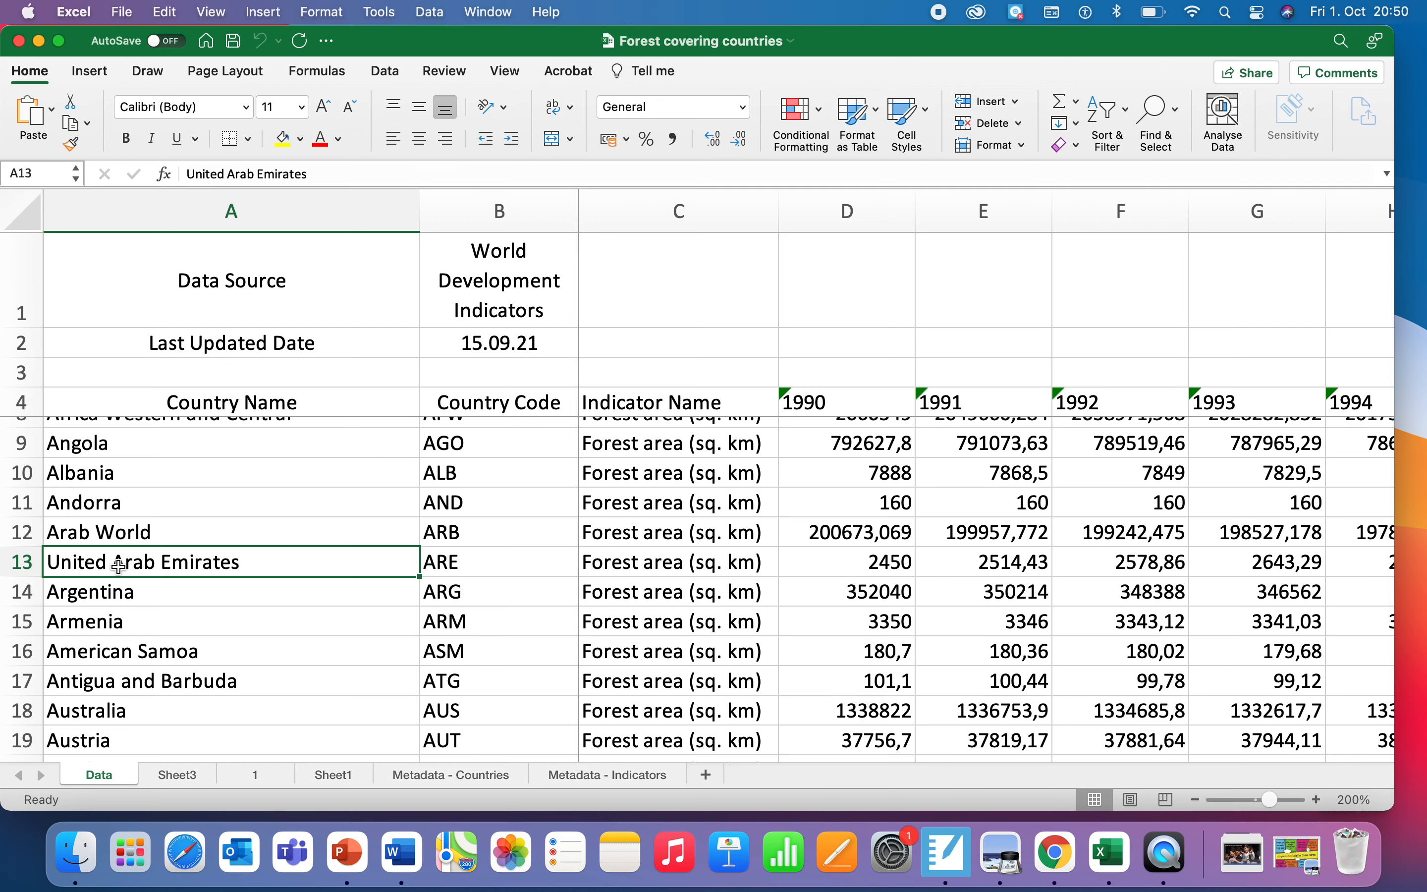
pyautogui.scroll(-6, 118, 566)
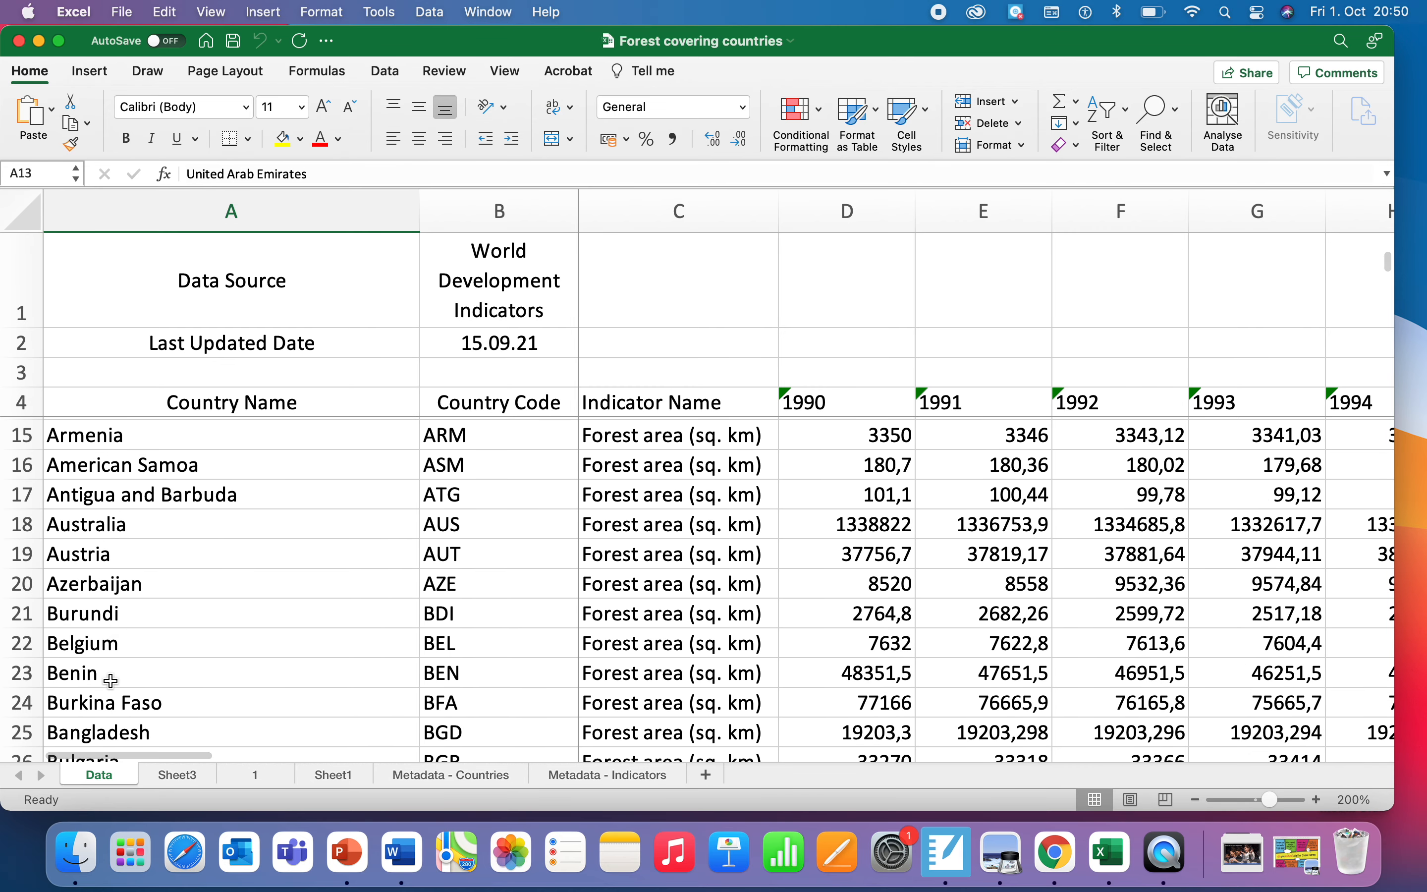
pyautogui.scroll(4, 462, 535)
pyautogui.click(457, 511)
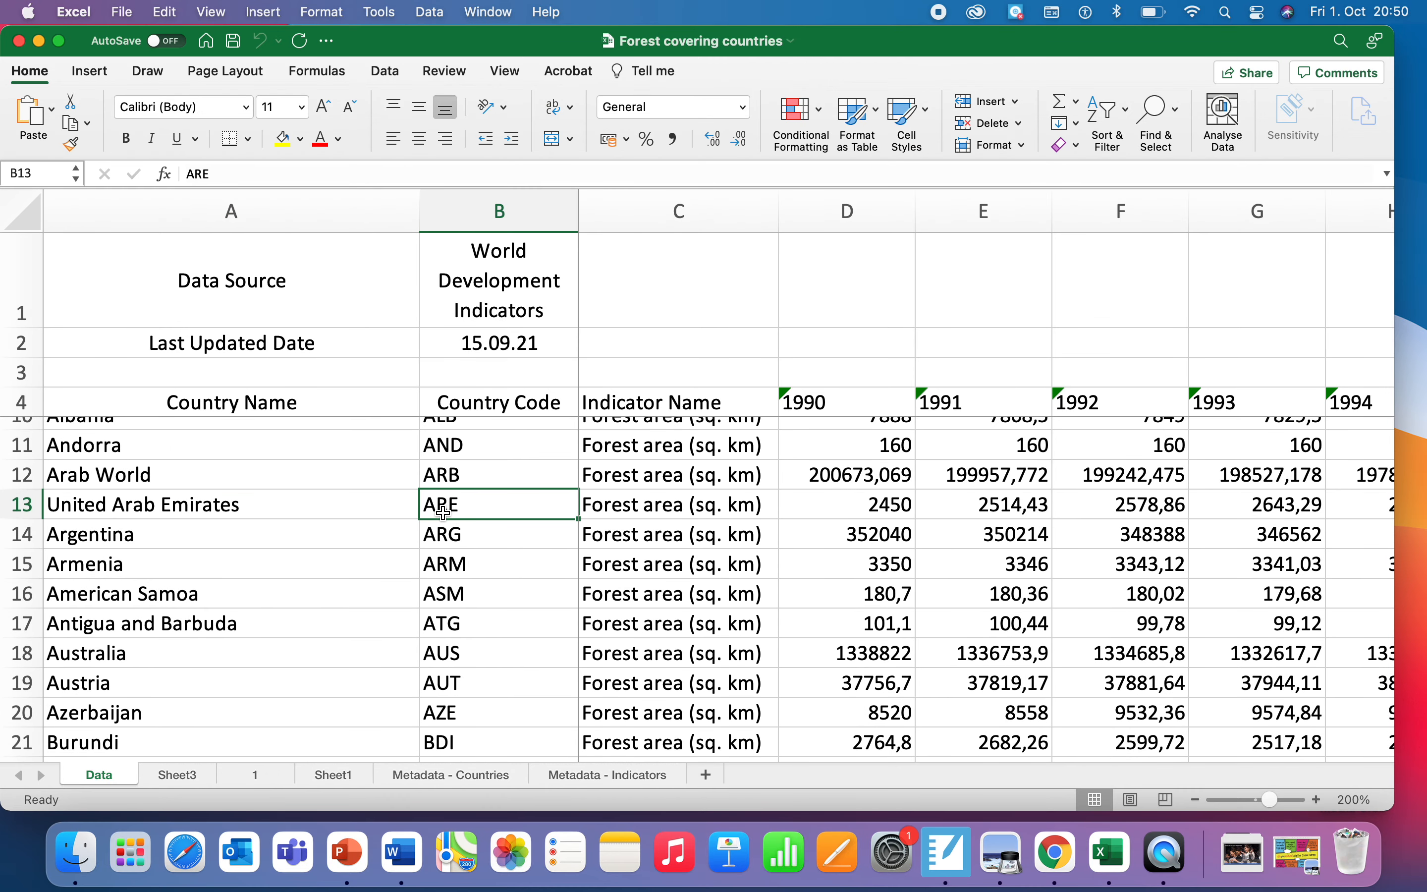
pyautogui.click(339, 523)
pyautogui.click(338, 503)
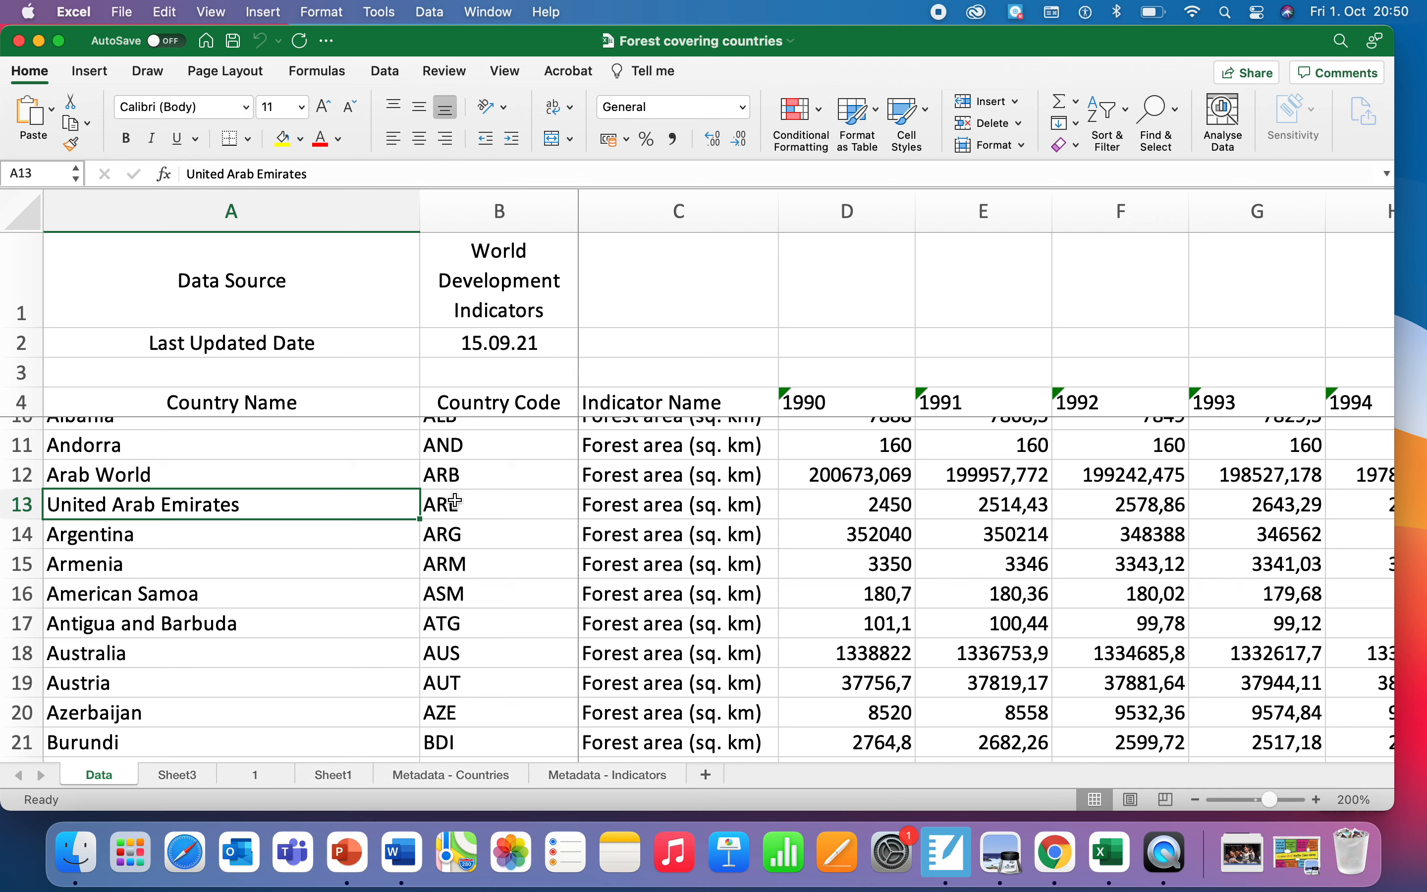
# Step: Turn on filters for the header row 4 of the data table
pyautogui.click(24, 402)
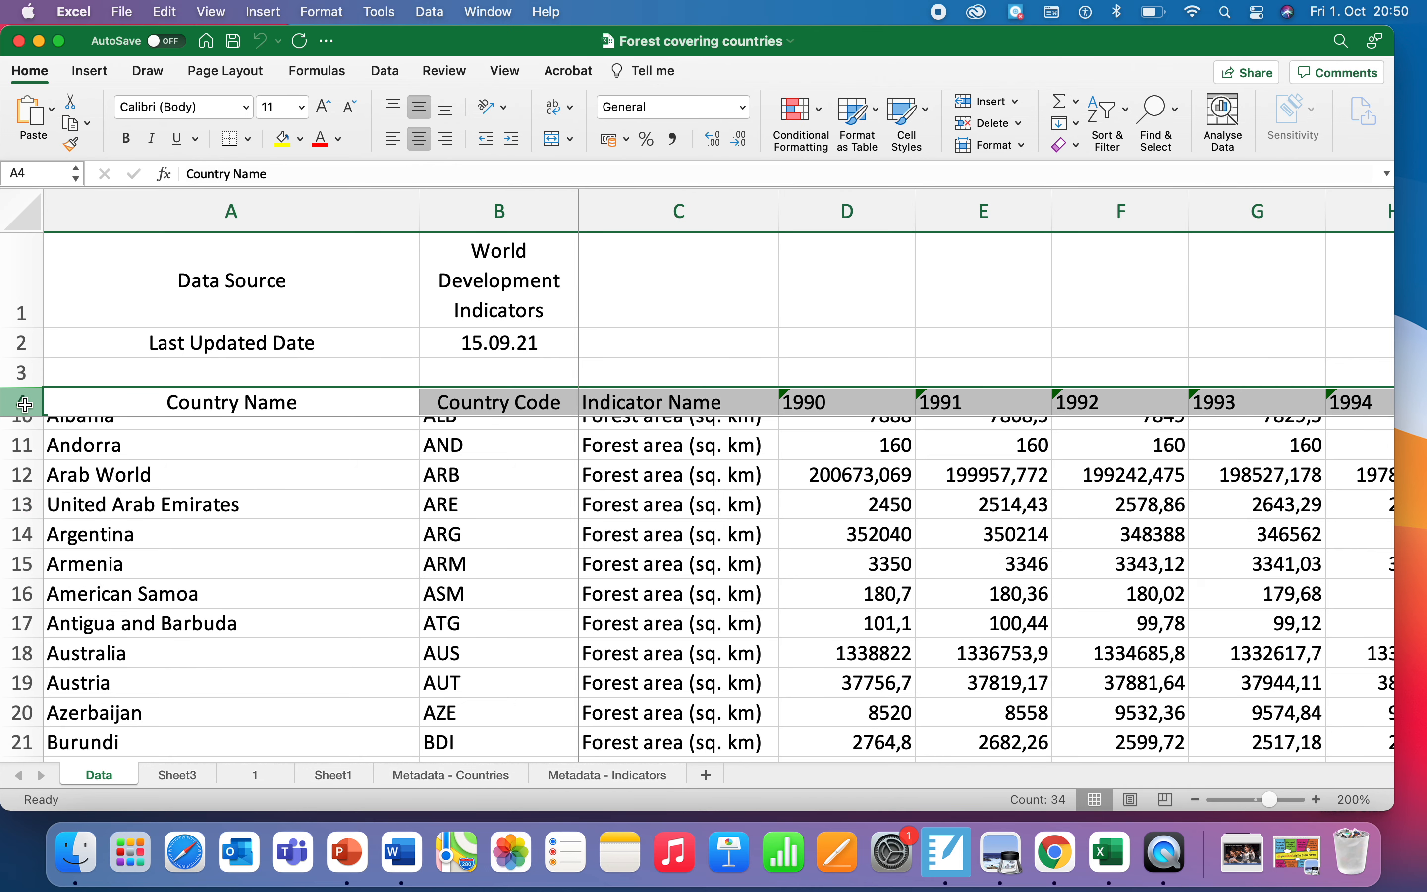
pyautogui.click(385, 71)
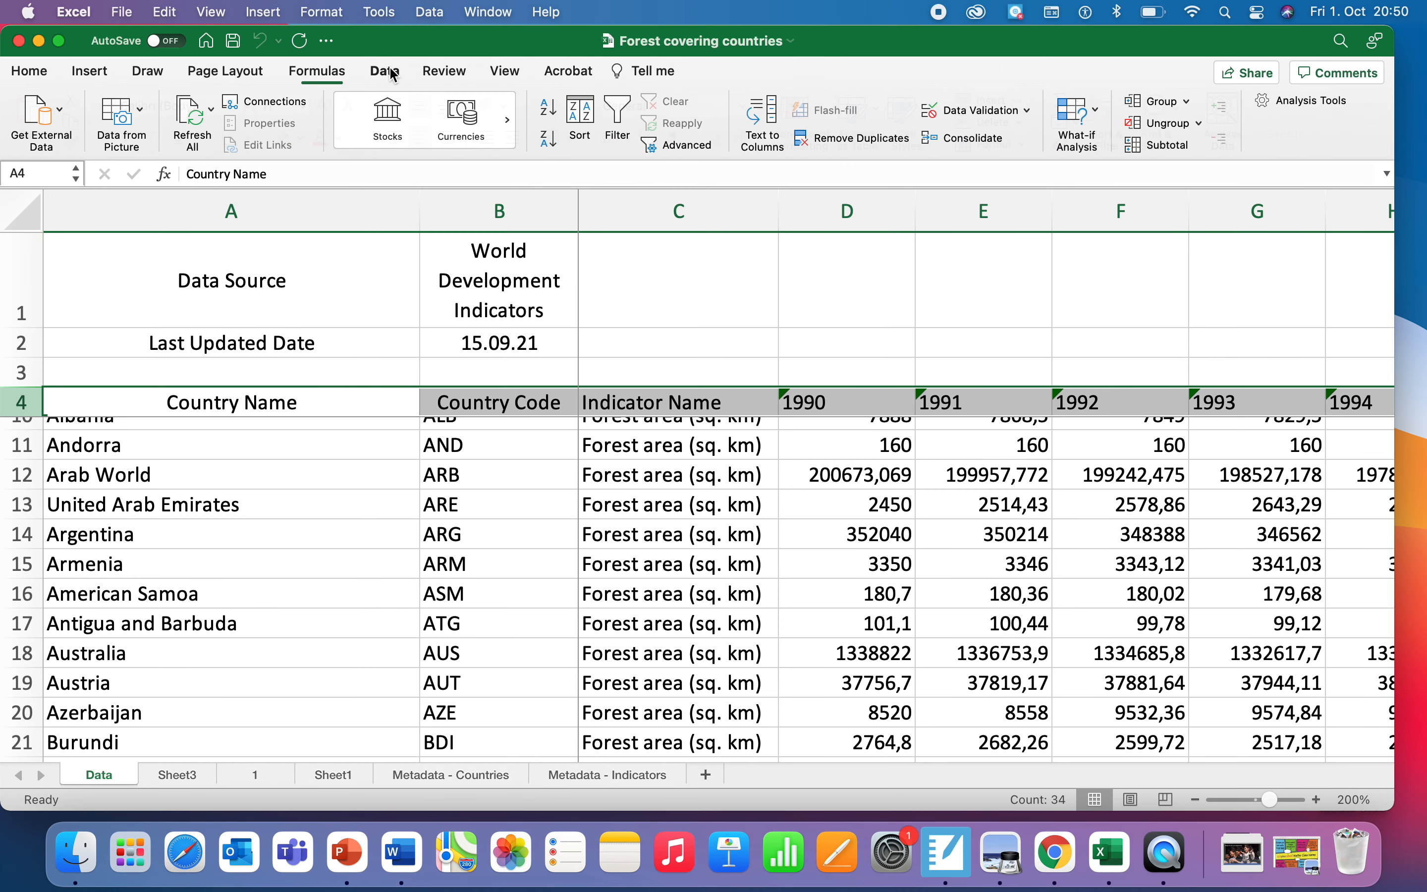
pyautogui.click(623, 115)
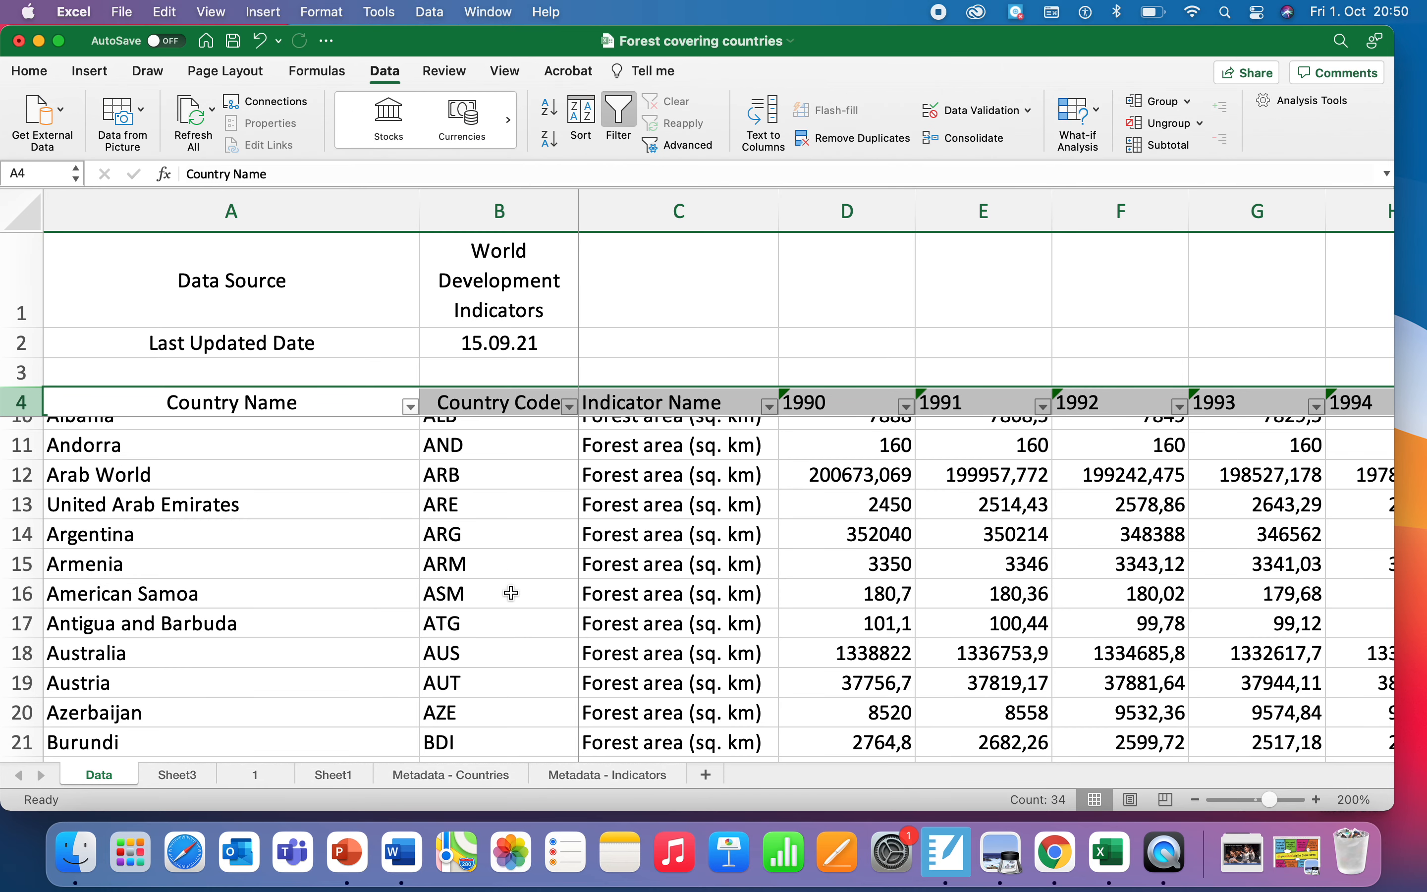
# Step: Sort the Country Name column in ascending order
pyautogui.scroll(3, 511, 593)
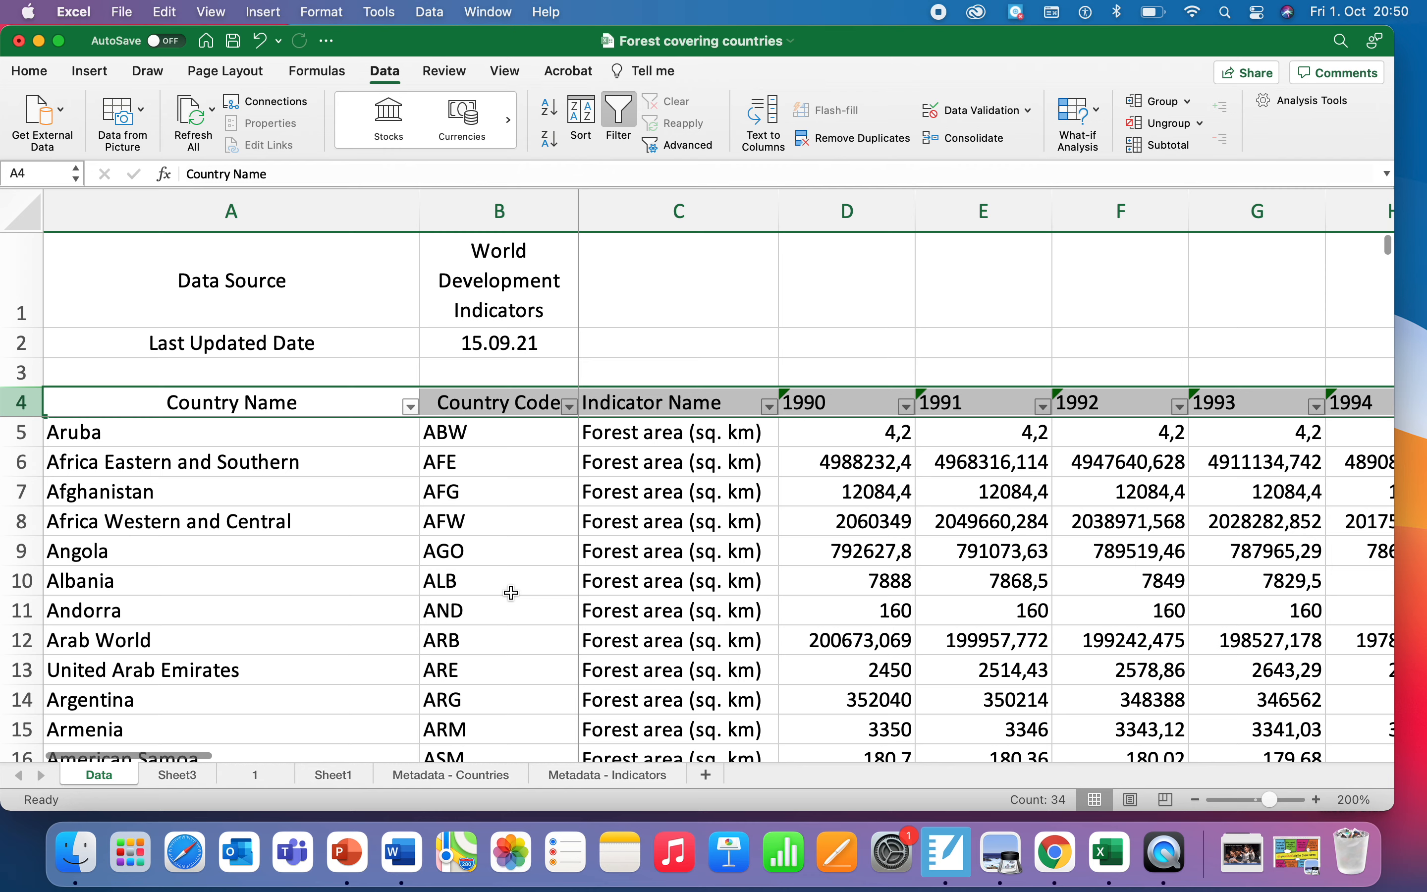
pyautogui.click(411, 407)
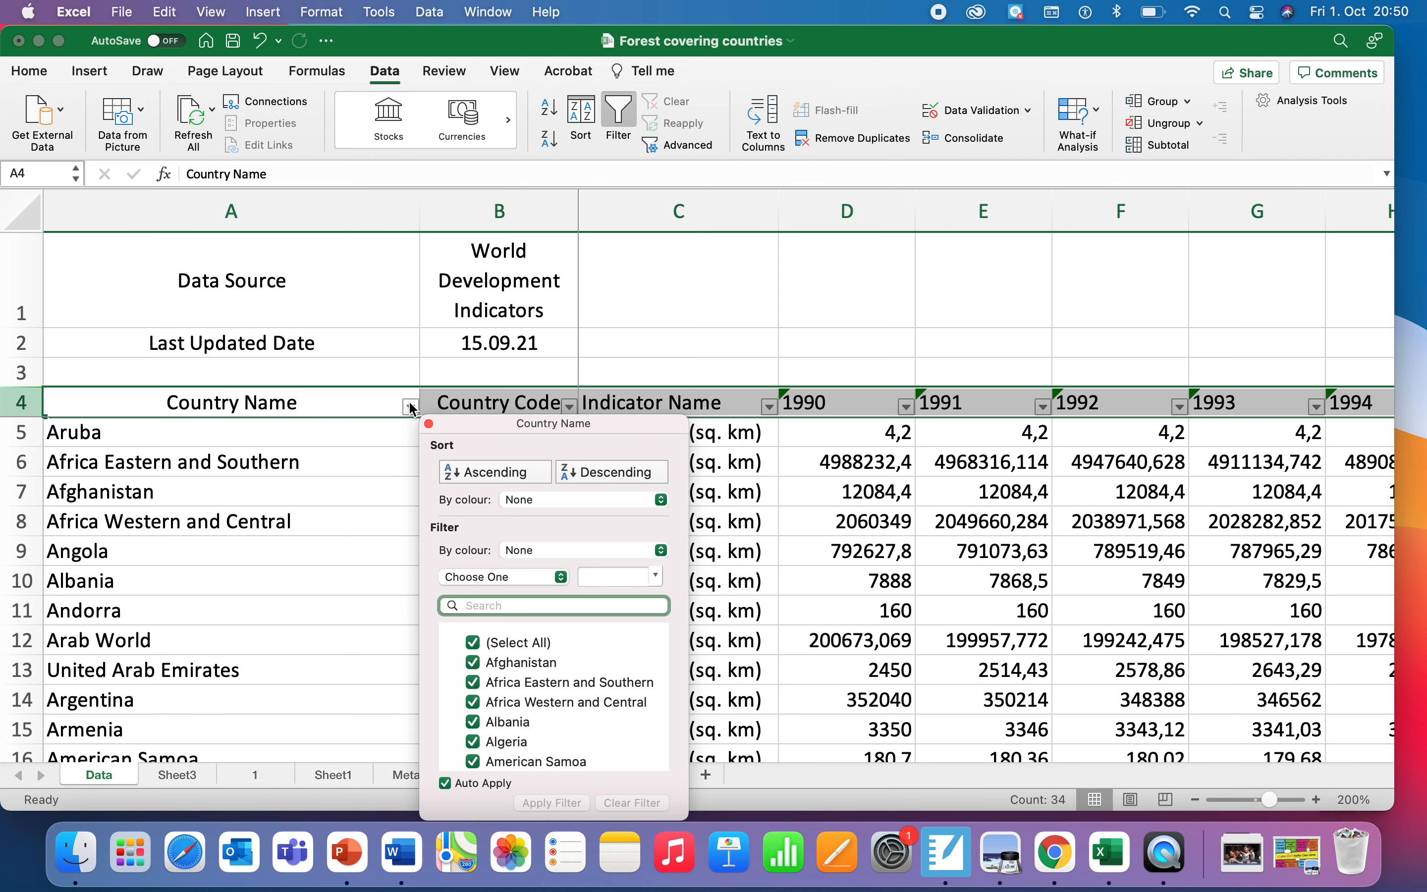
pyautogui.click(494, 473)
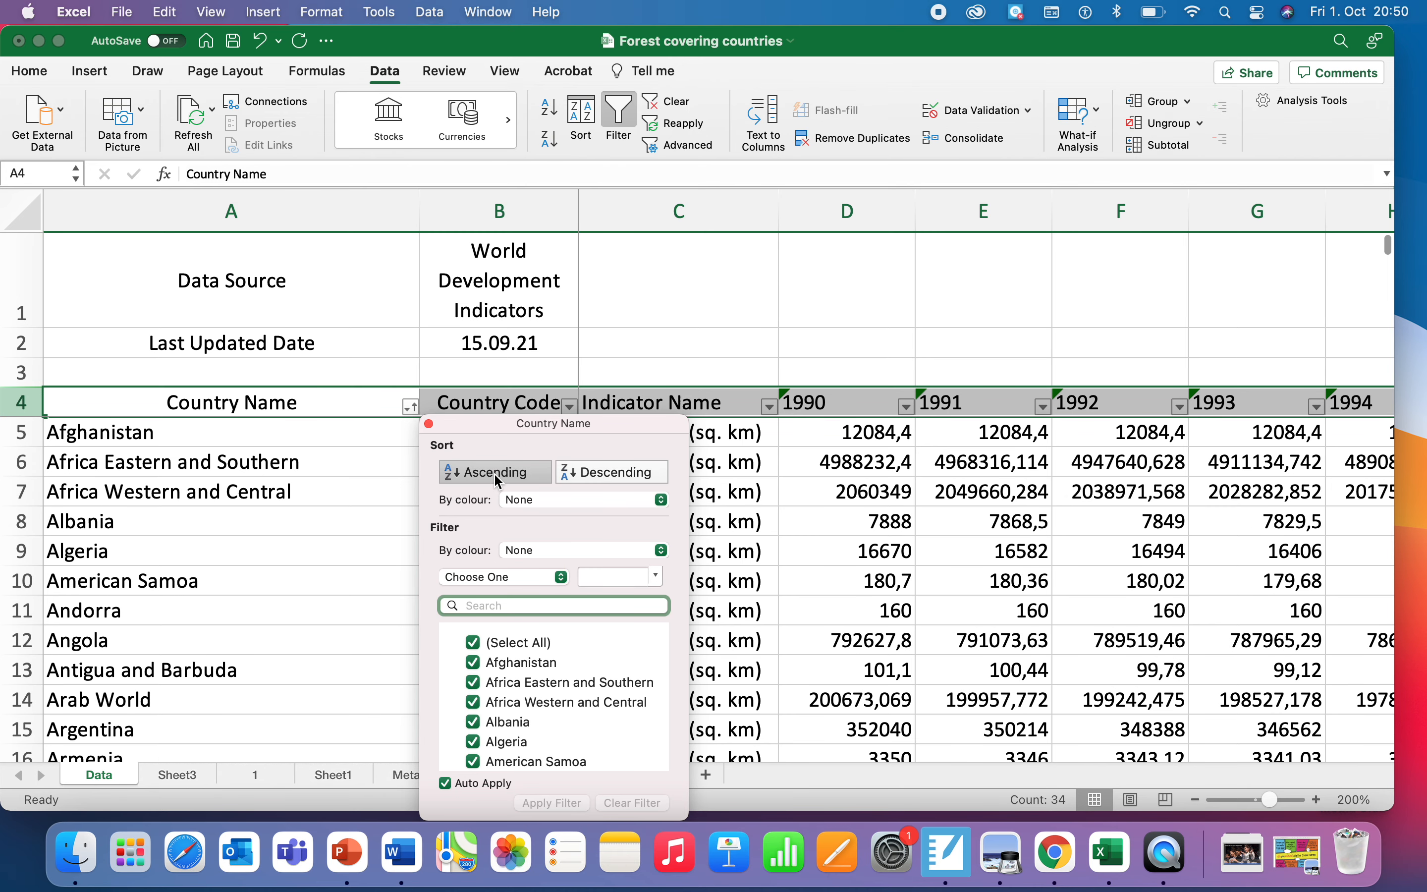
pyautogui.click(363, 499)
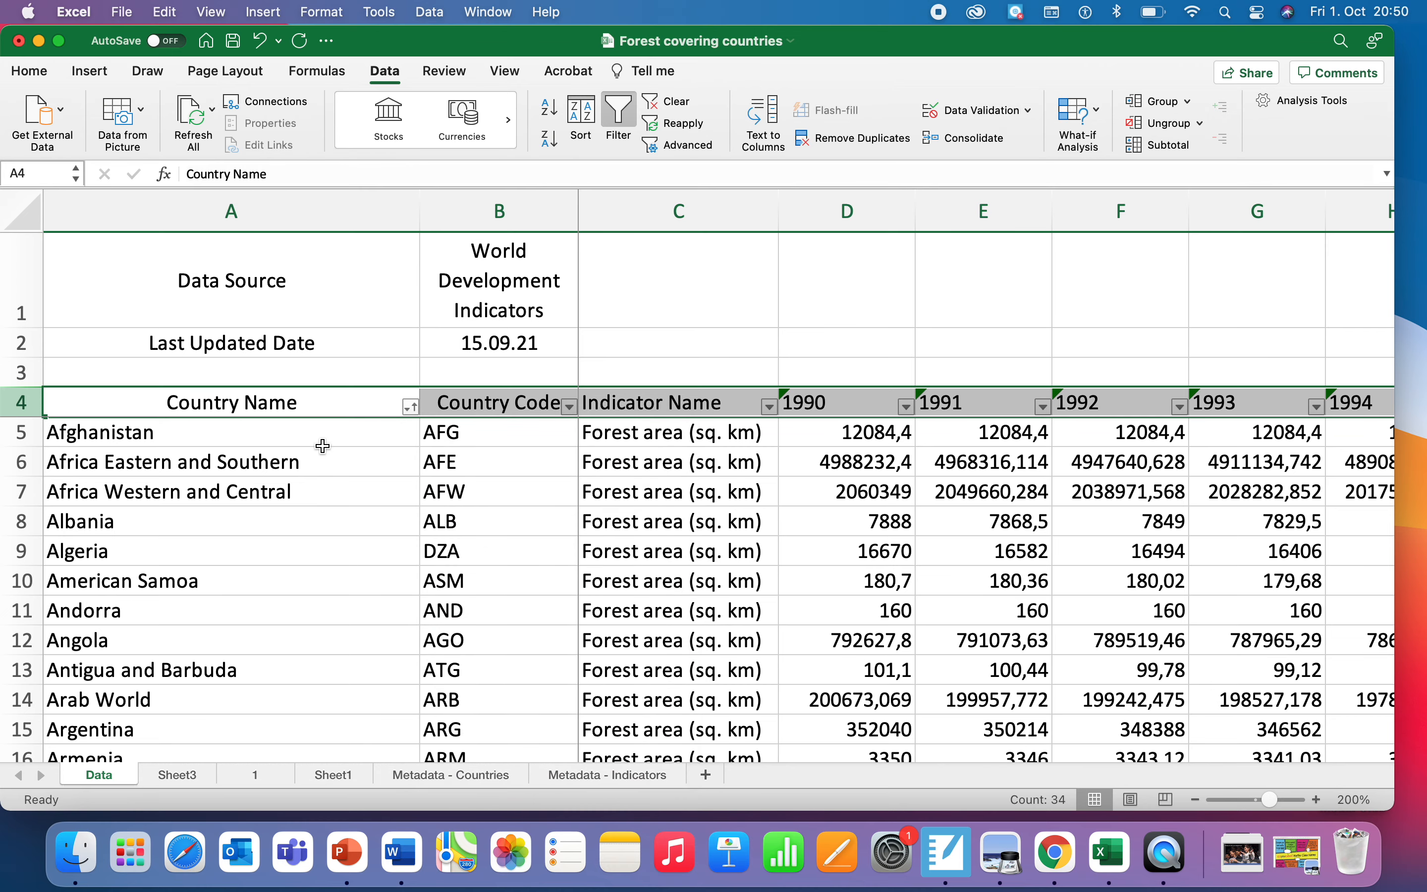
# Step: Scroll through the sorted country list to examine its rows
pyautogui.scroll(-1, 316, 517)
pyautogui.scroll(-1, 315, 518)
pyautogui.scroll(1, 316, 472)
pyautogui.scroll(-4, 286, 544)
pyautogui.scroll(-20, 289, 545)
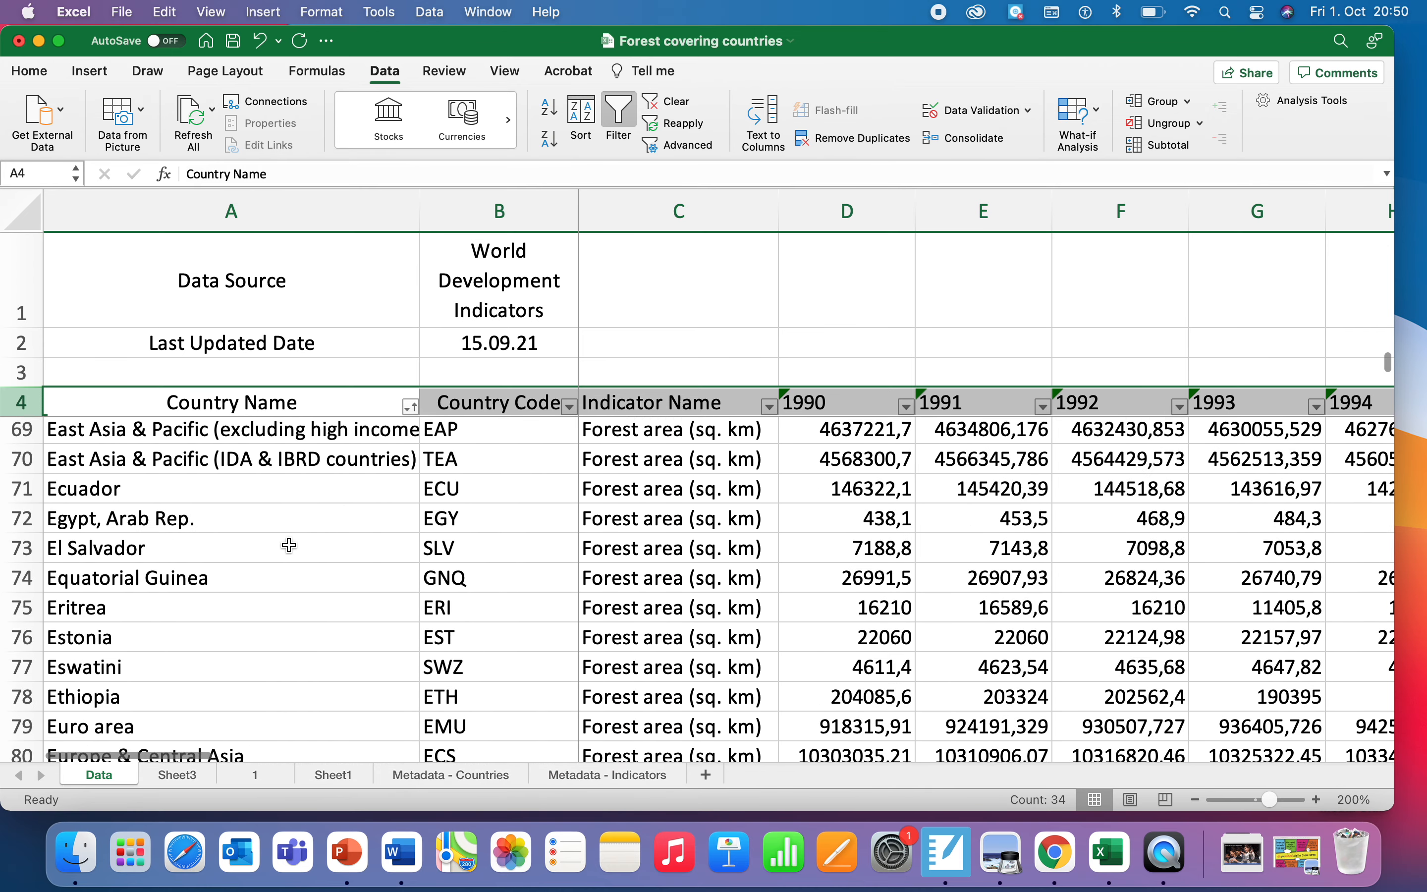
pyautogui.scroll(-20, 289, 545)
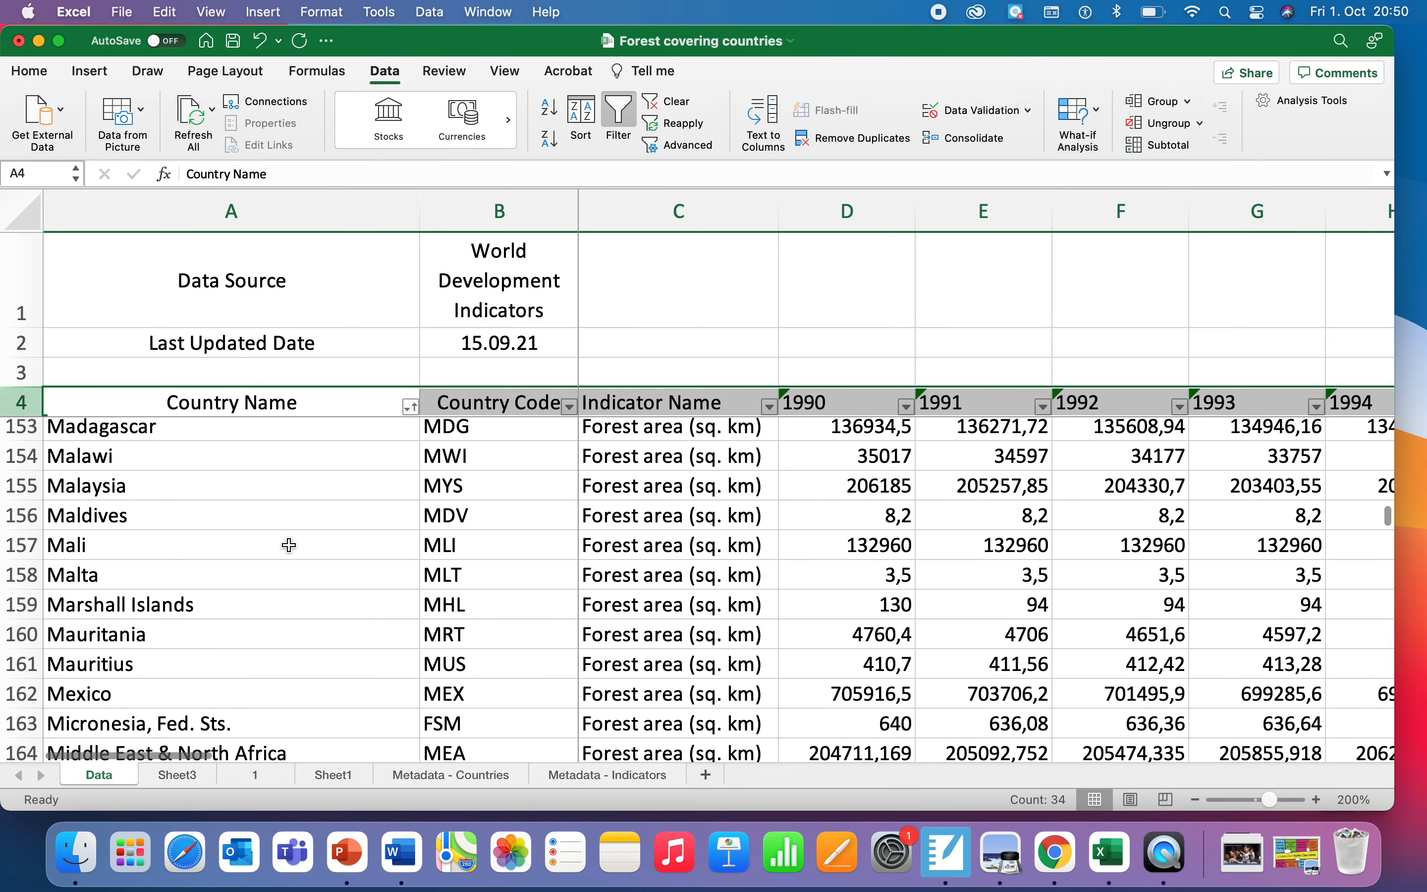
pyautogui.scroll(-16, 289, 546)
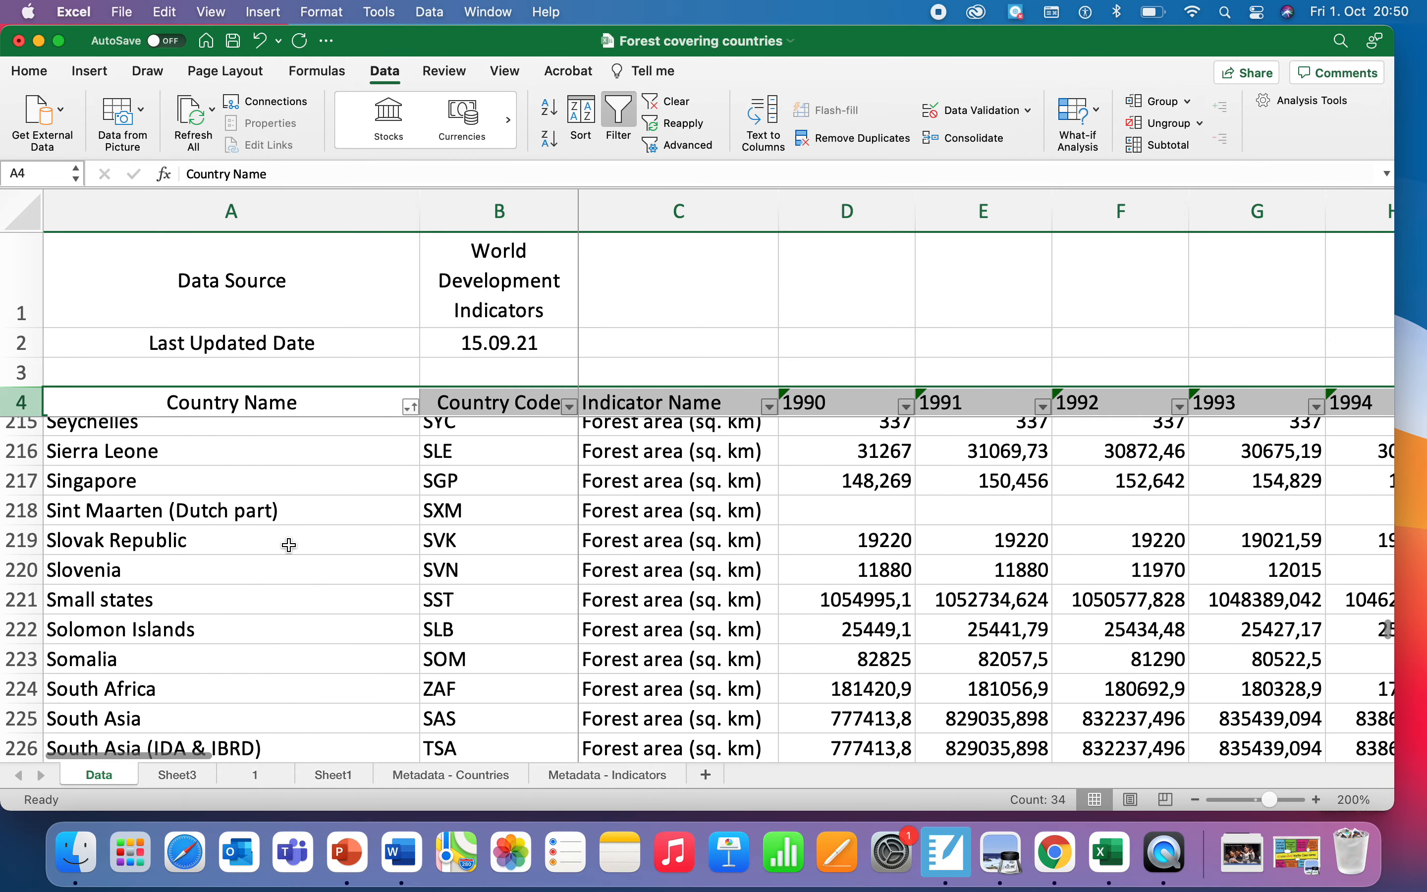
pyautogui.scroll(-6, 289, 545)
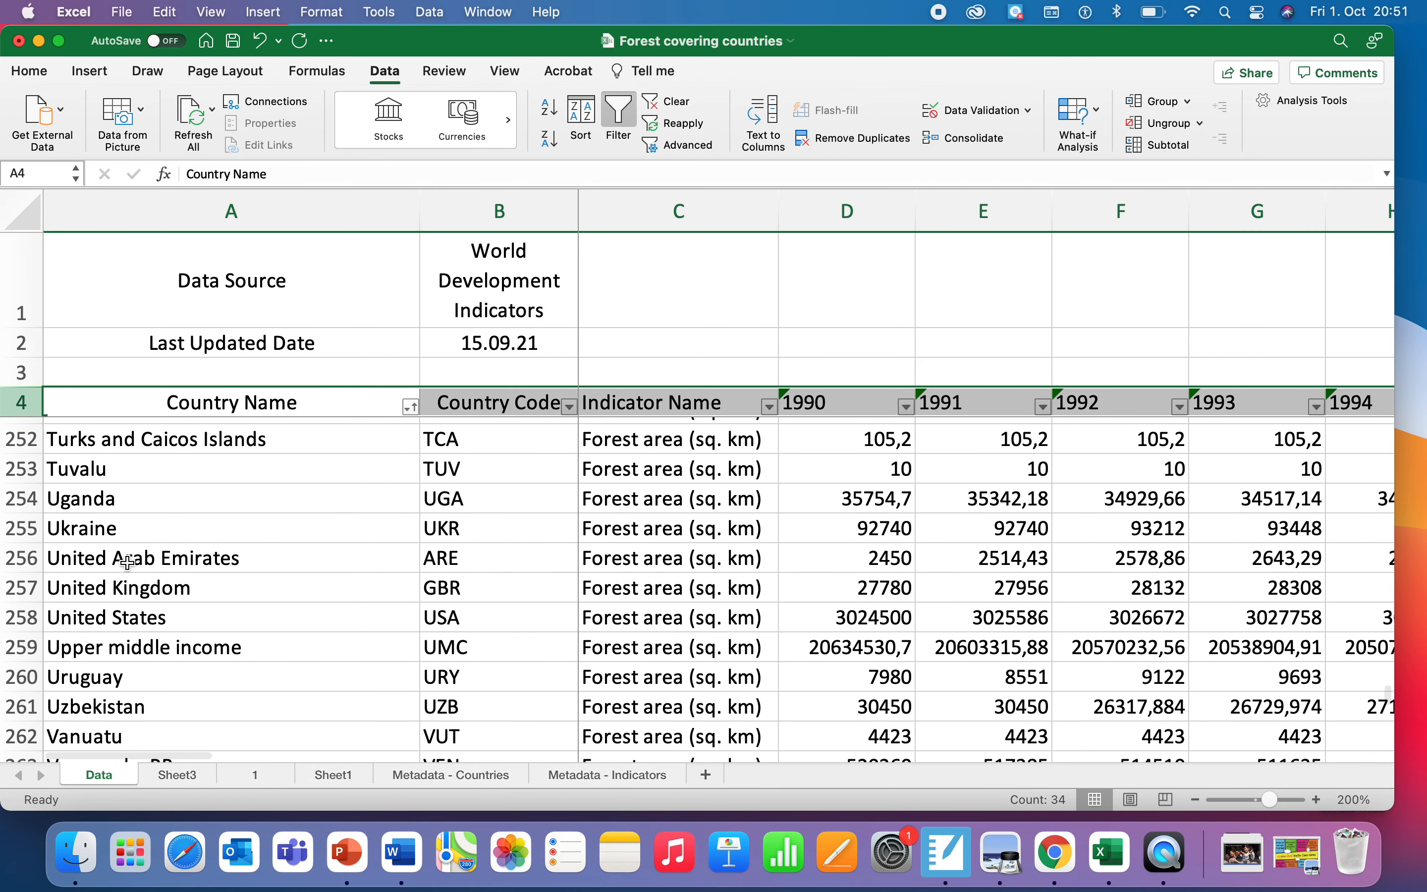
# Step: Inspect the United Arab Emirates row and scroll back up through the list
pyautogui.moveTo(404, 566); pyautogui.dragTo(472, 563)
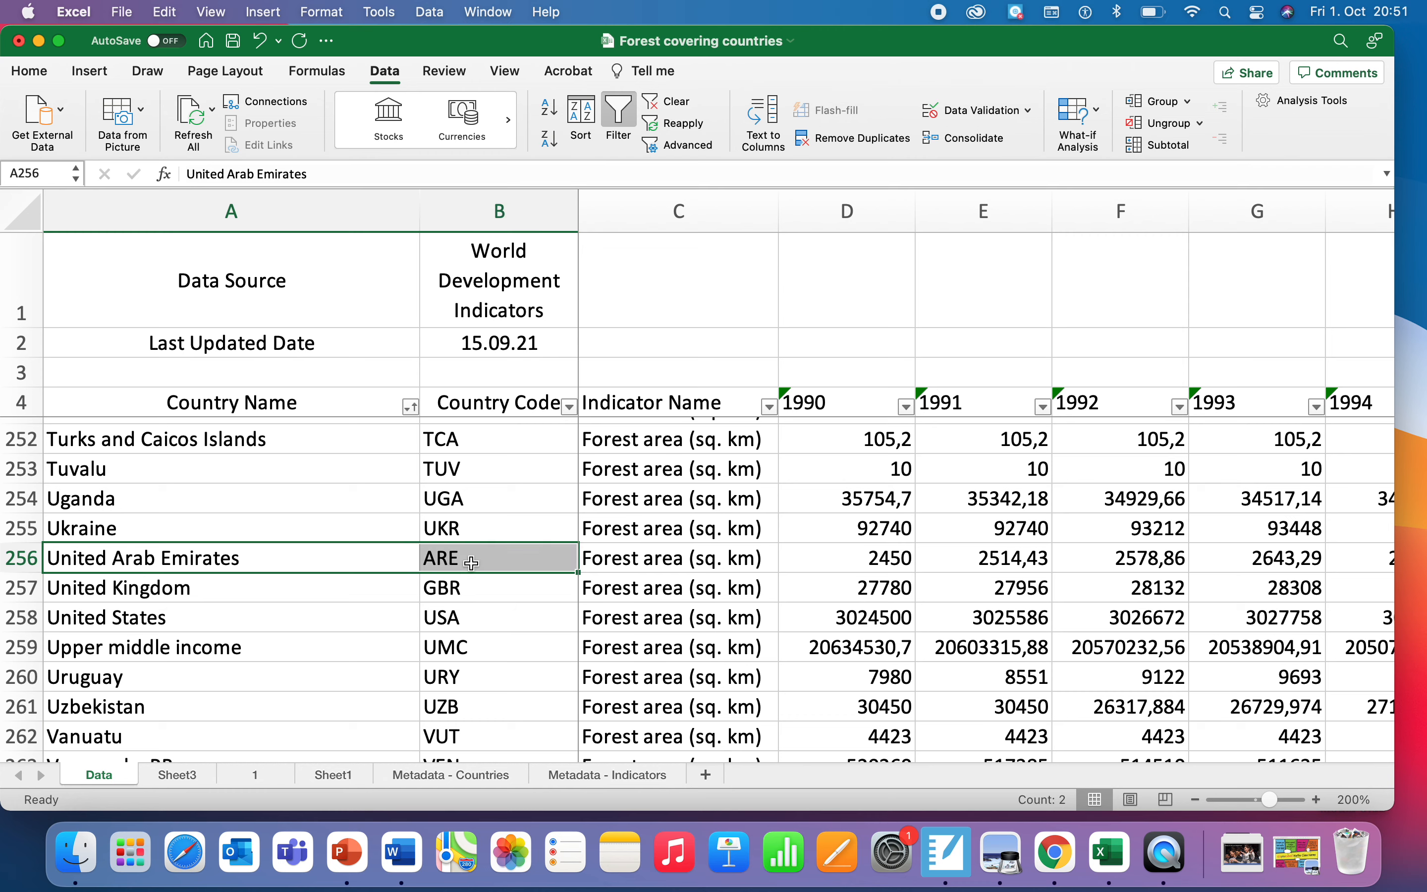
pyautogui.click(471, 563)
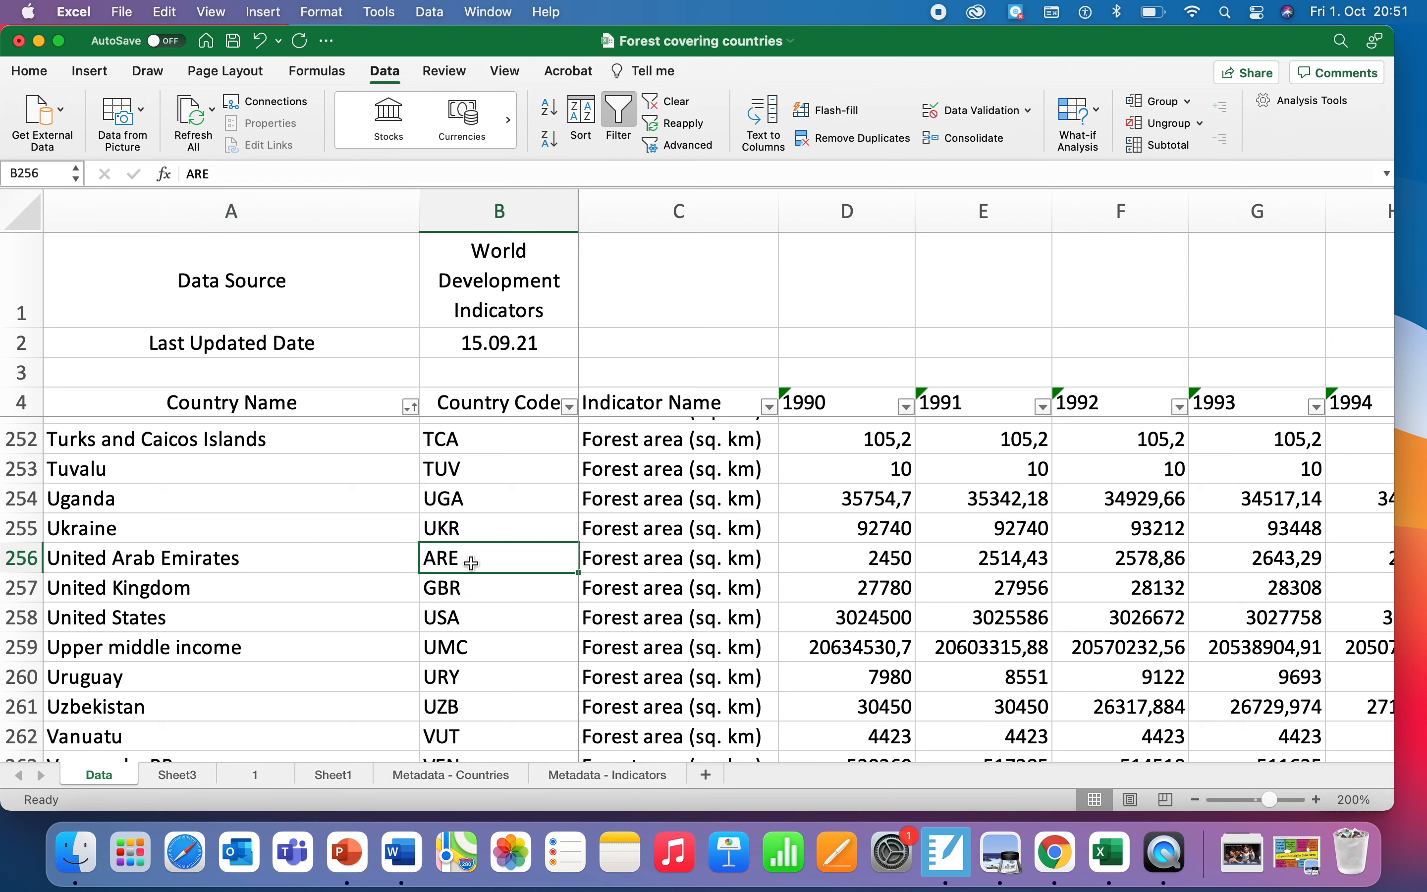
pyautogui.click(351, 566)
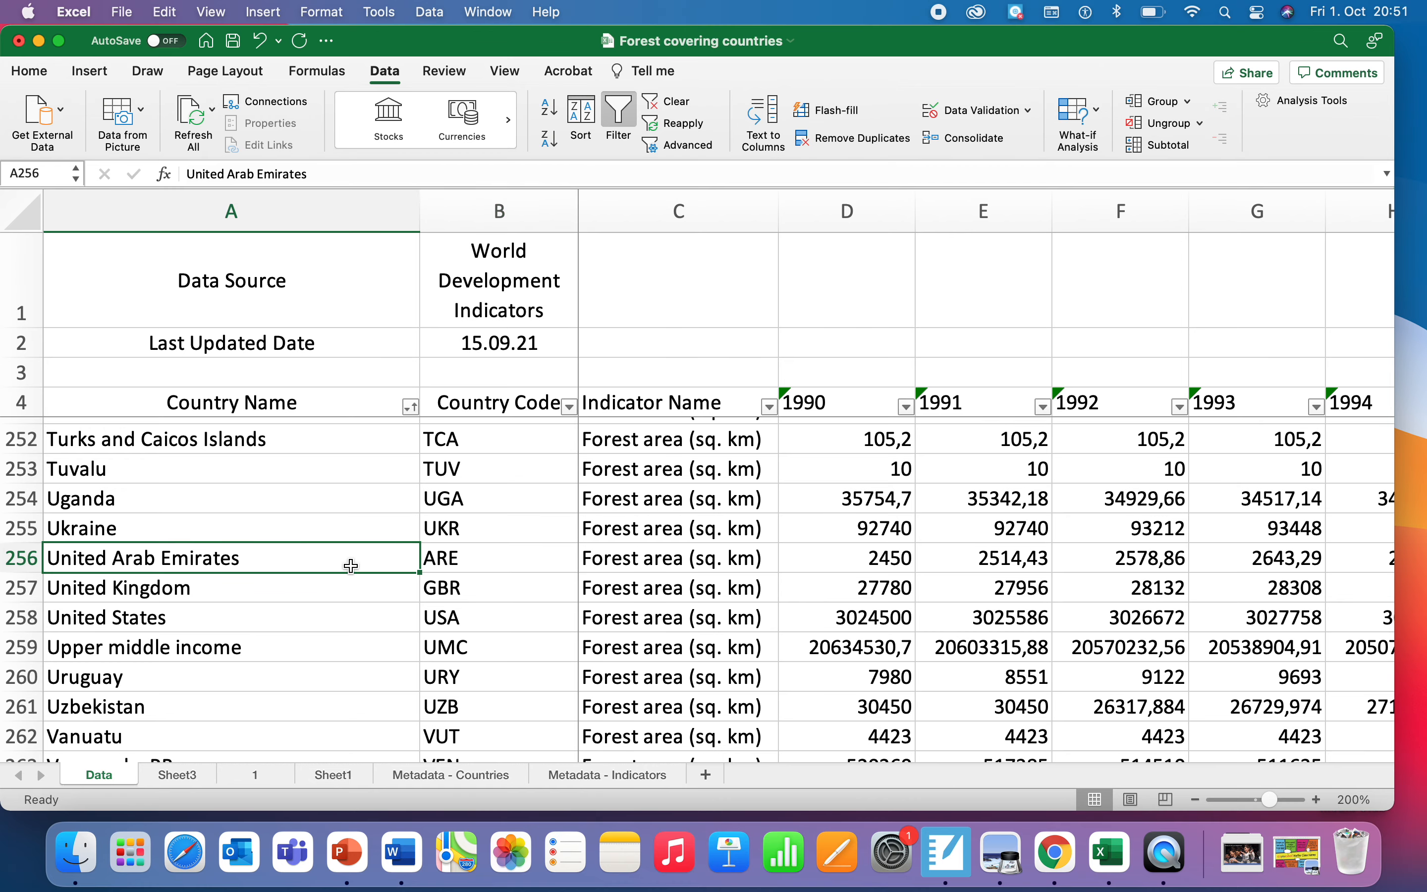
pyautogui.scroll(20, 351, 566)
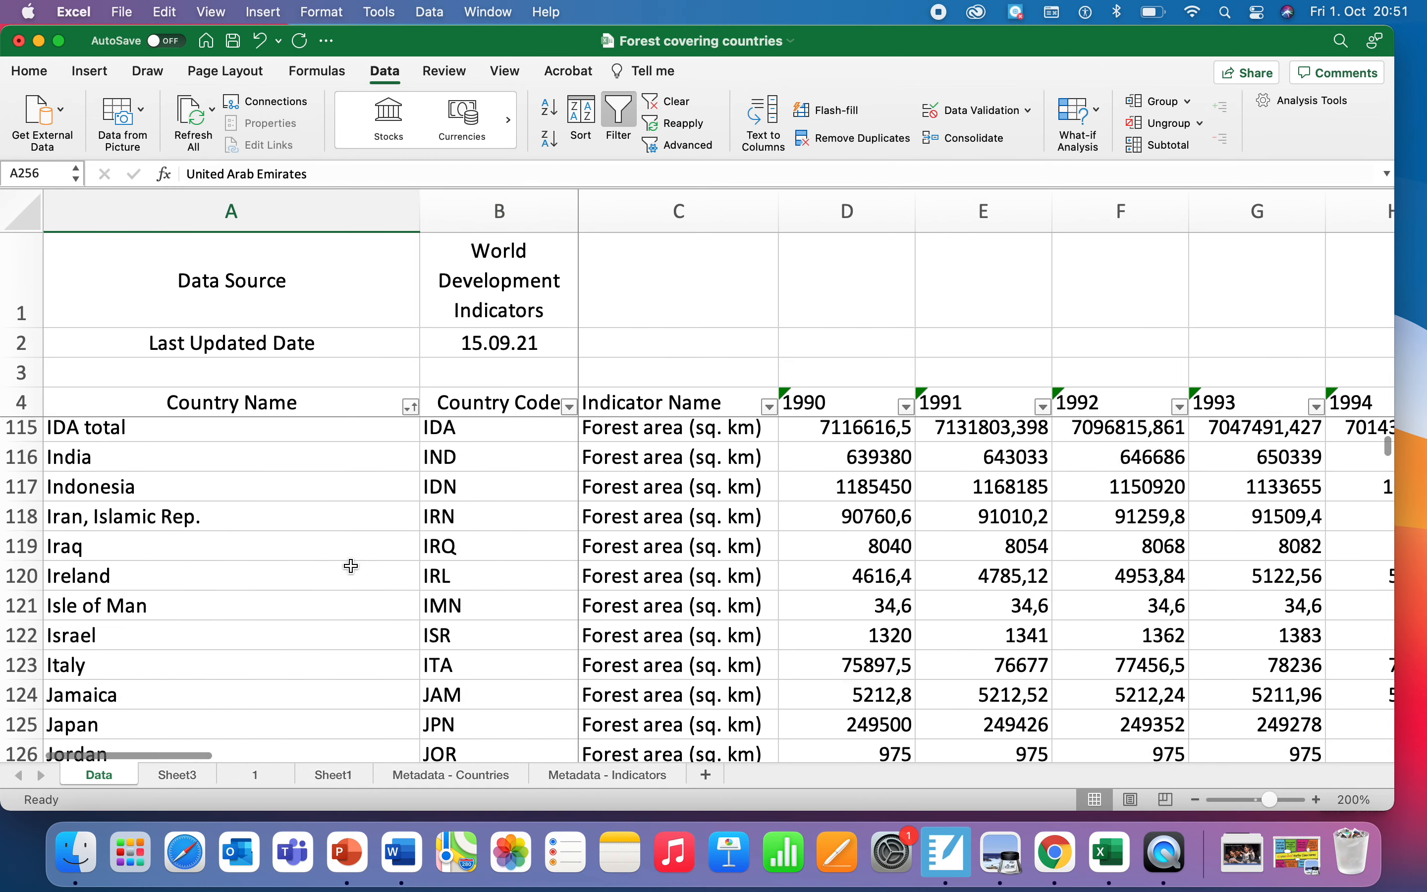
pyautogui.scroll(10, 350, 566)
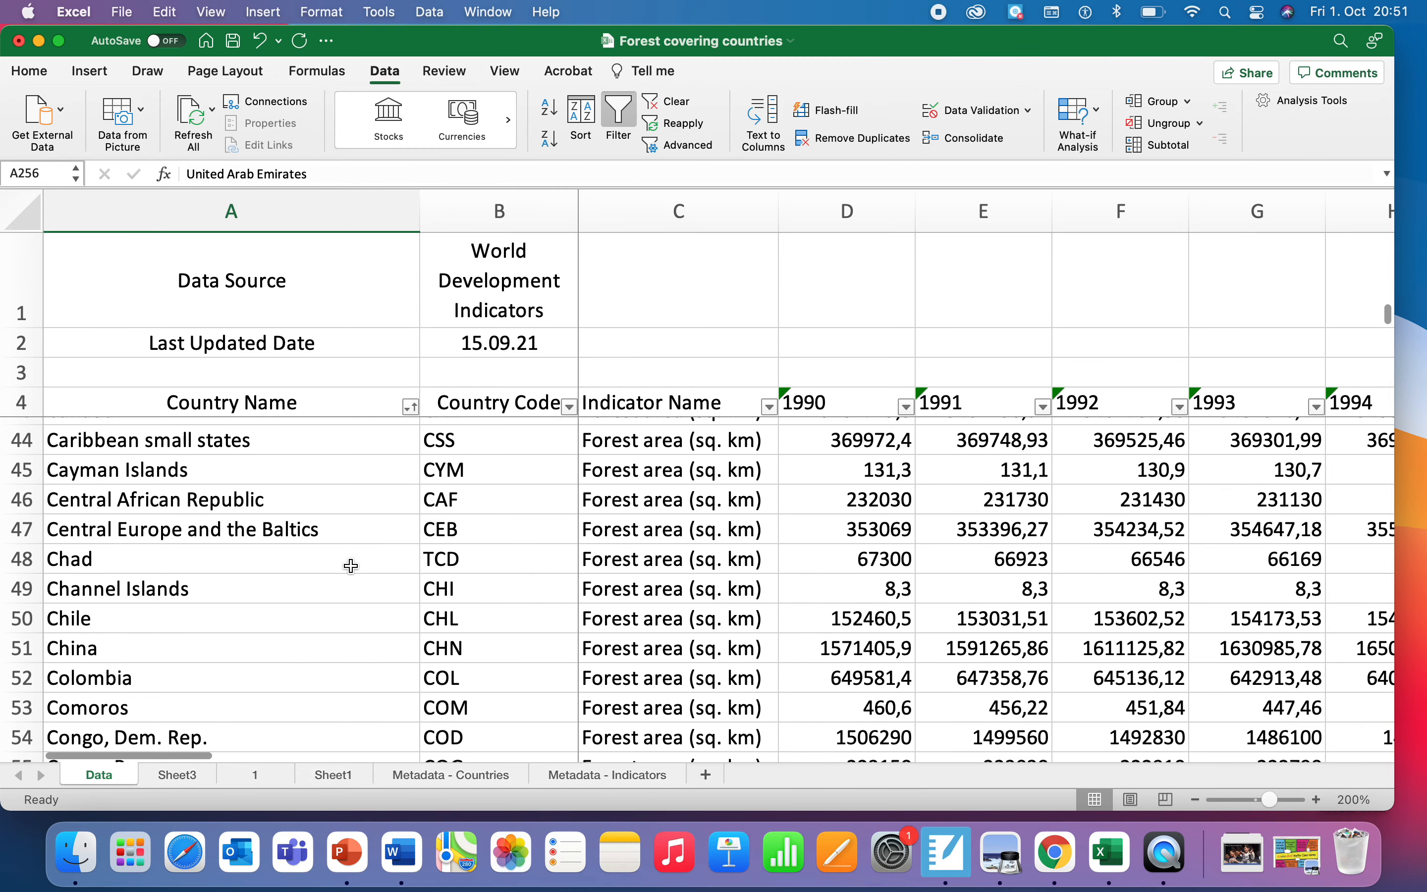
pyautogui.scroll(3, 351, 567)
pyautogui.scroll(-2, 351, 566)
pyautogui.scroll(1, 351, 566)
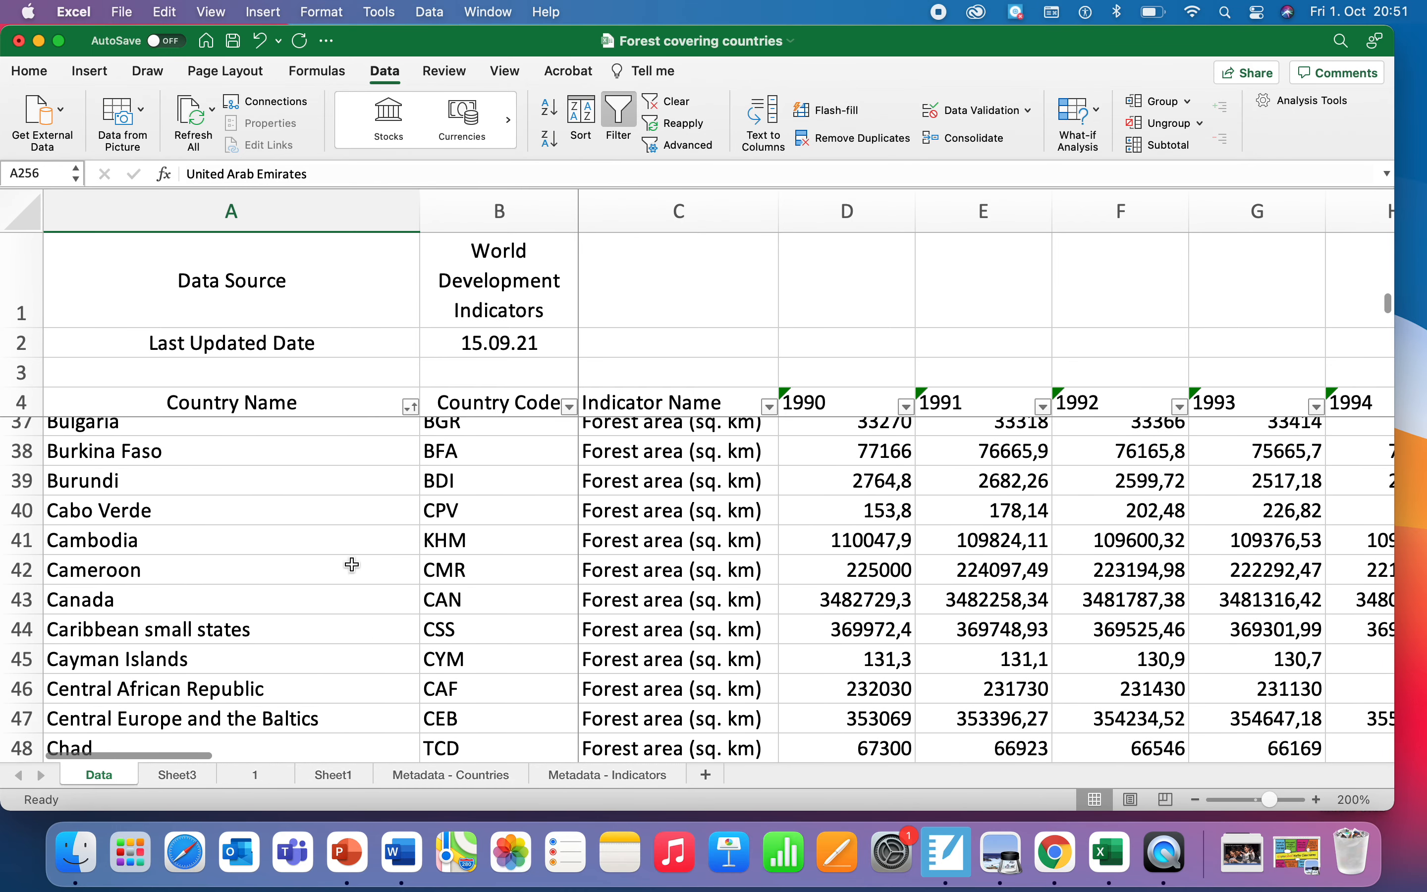
# Step: Filter the Country Name column by searching "camb" to show only Cambodia
pyautogui.click(411, 407)
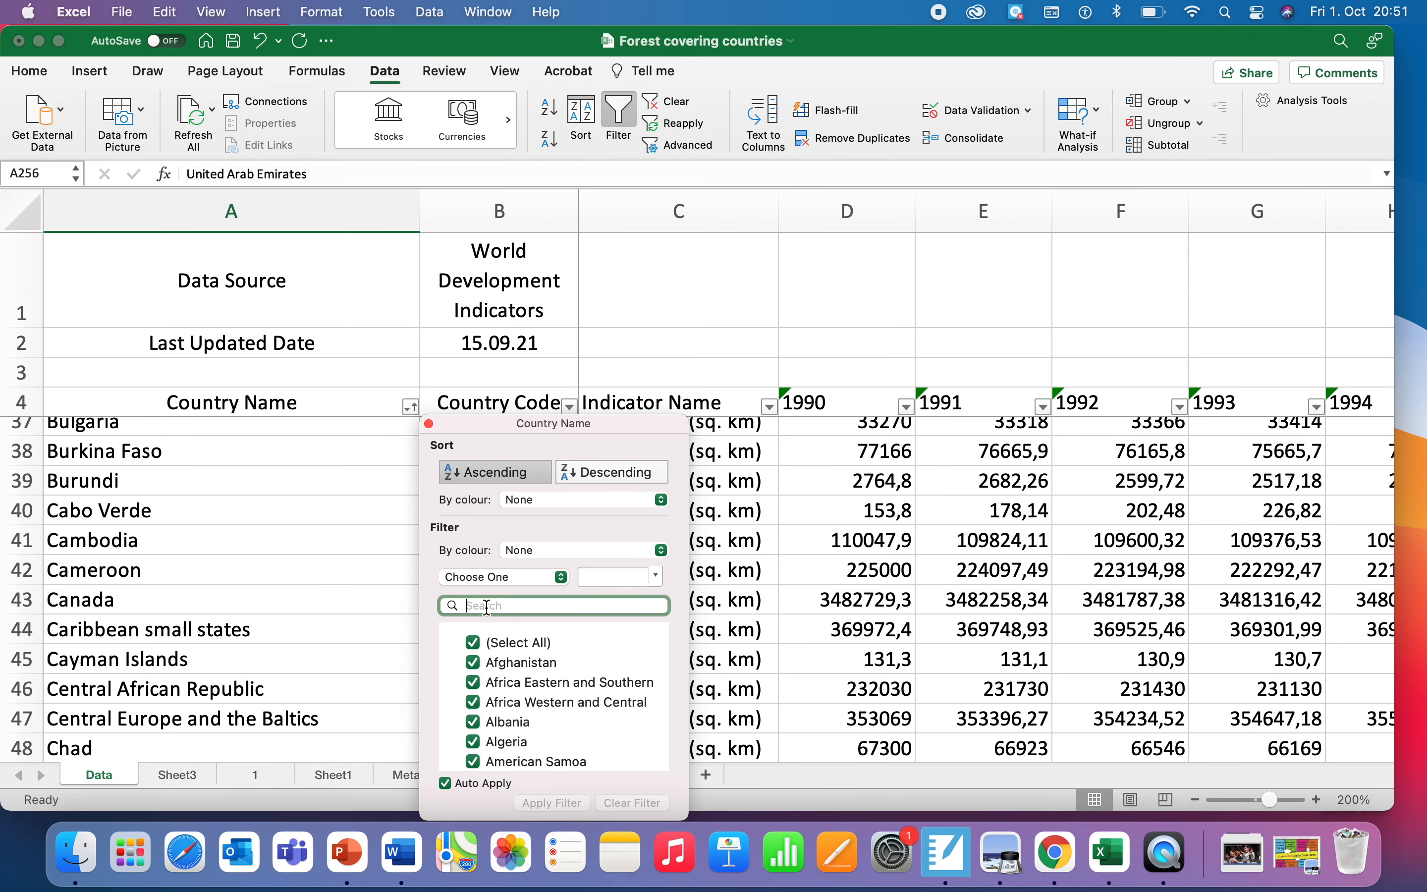
pyautogui.write('camb')
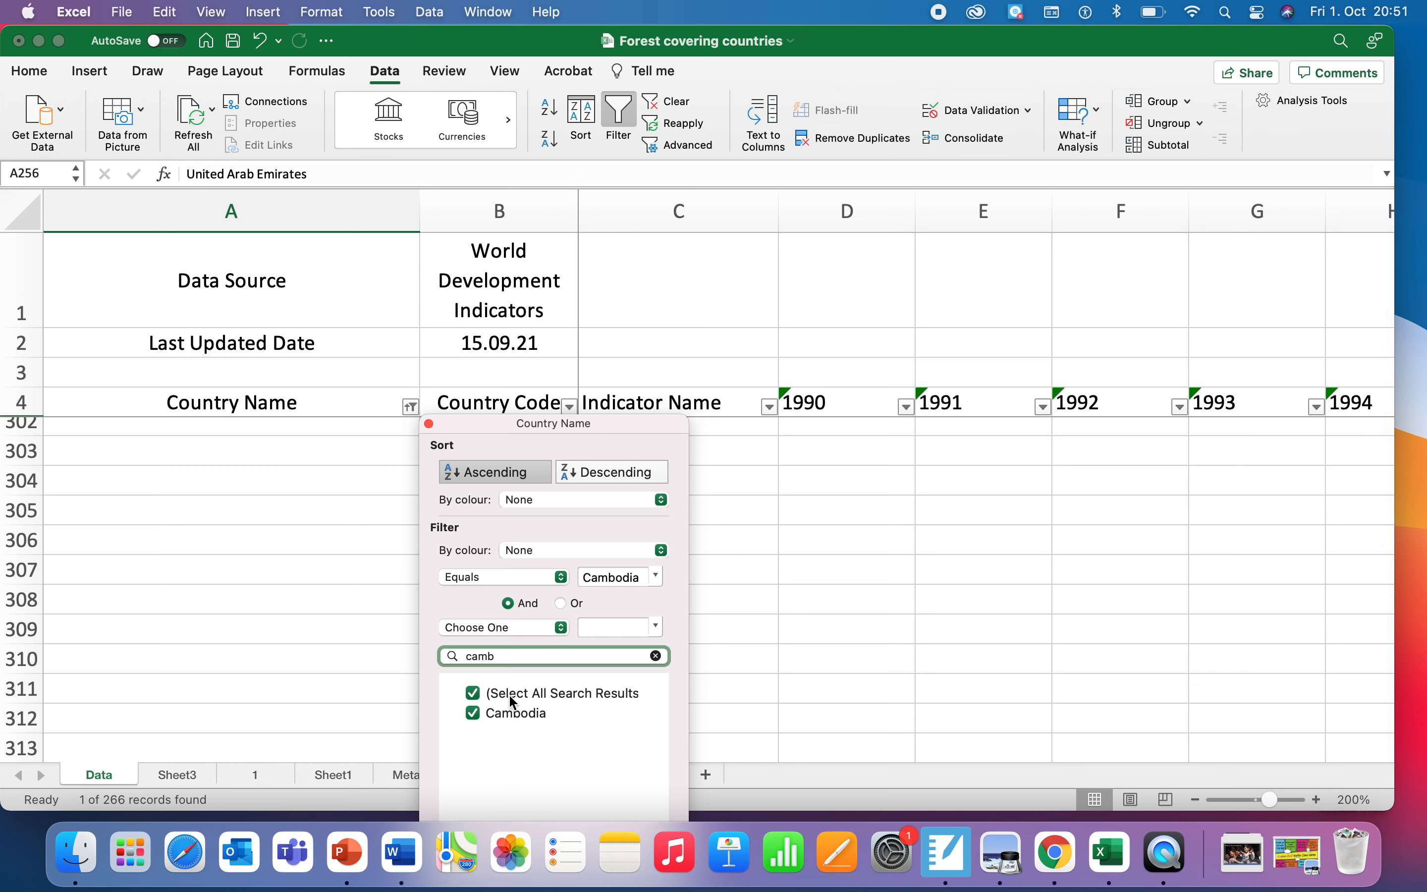
pyautogui.click(477, 691)
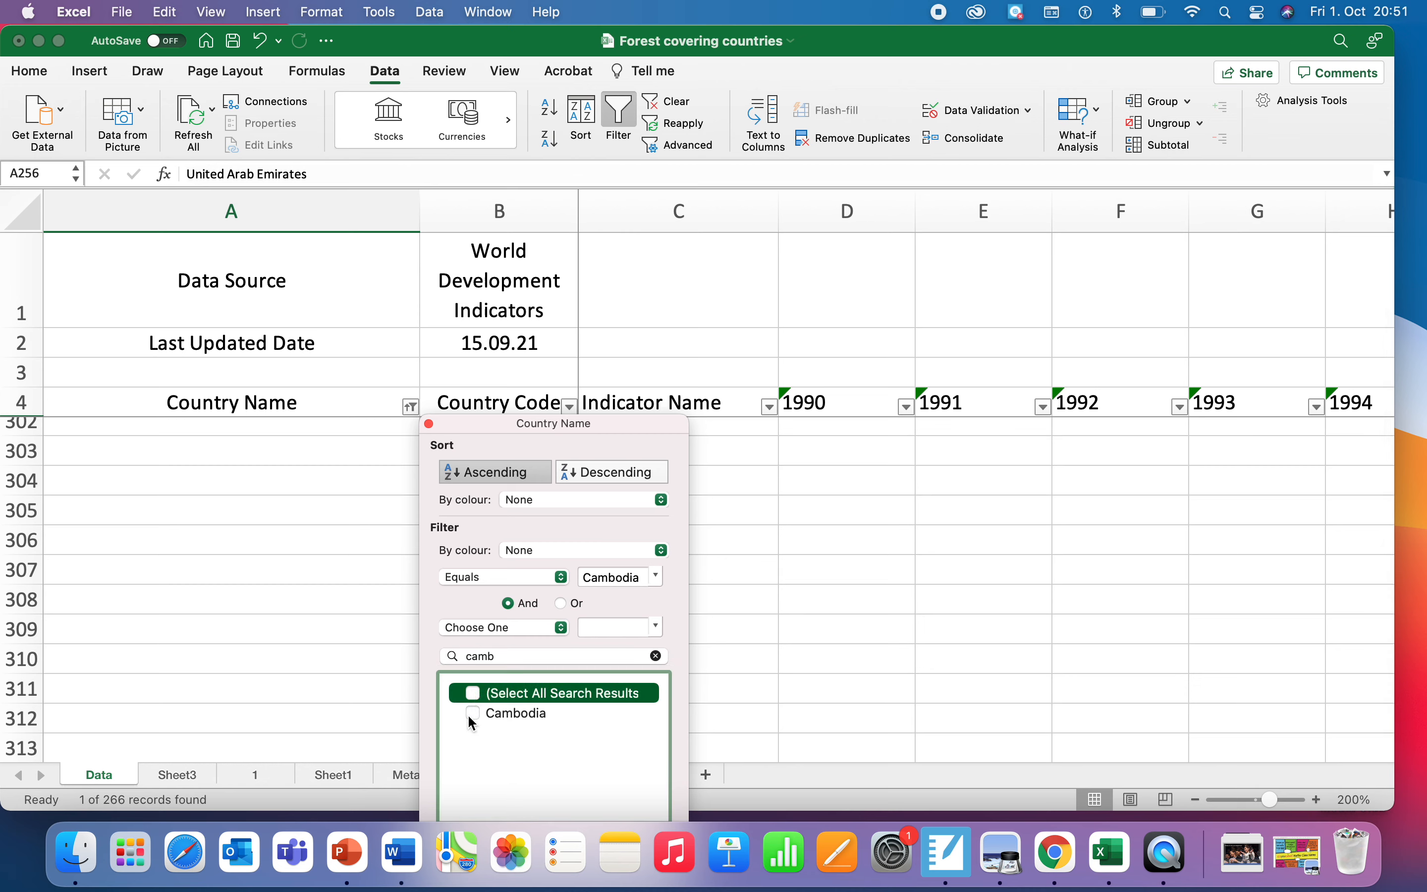
pyautogui.click(470, 715)
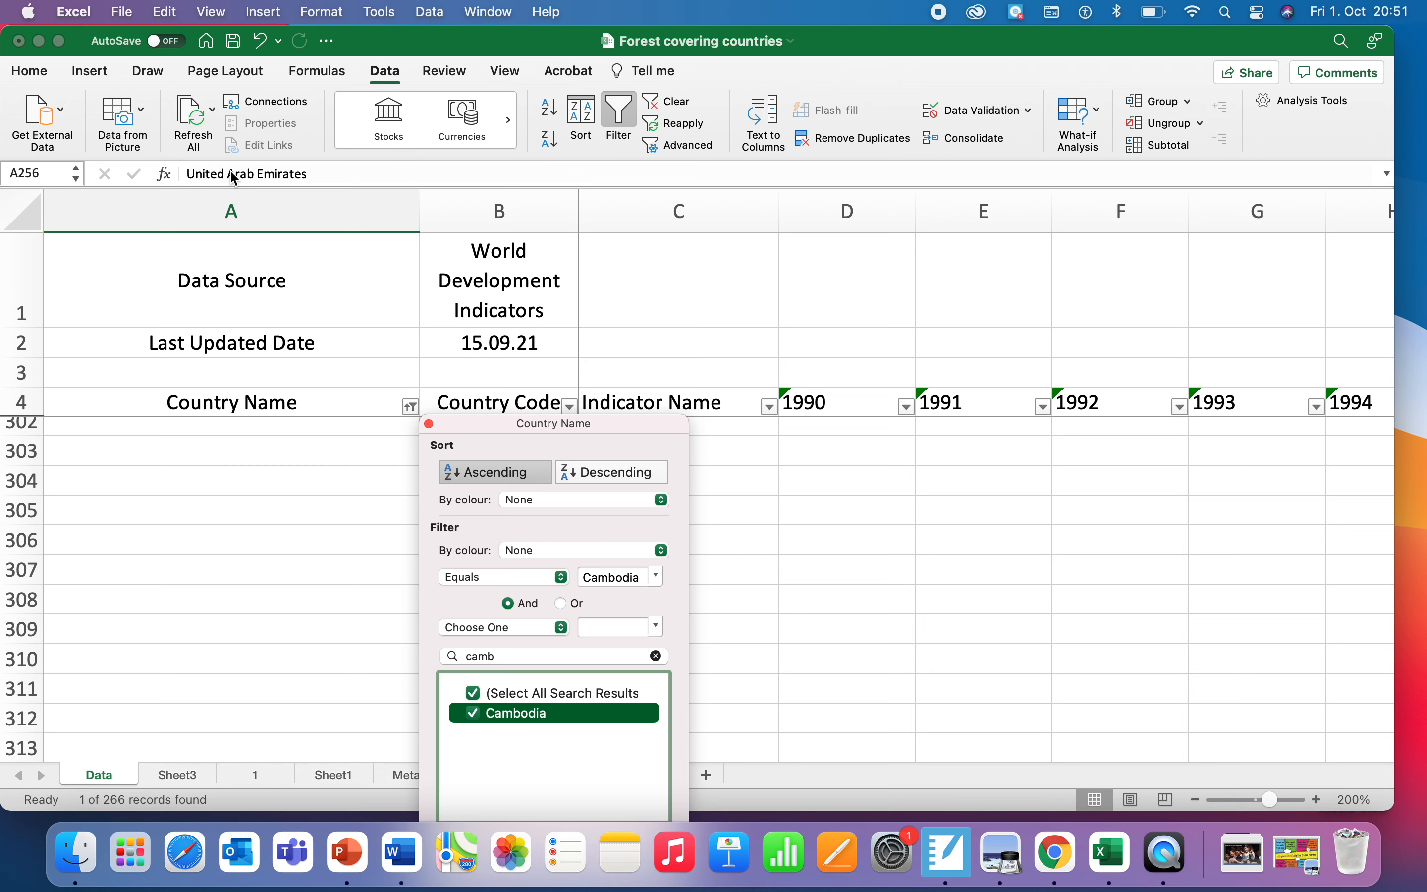
pyautogui.click(59, 41)
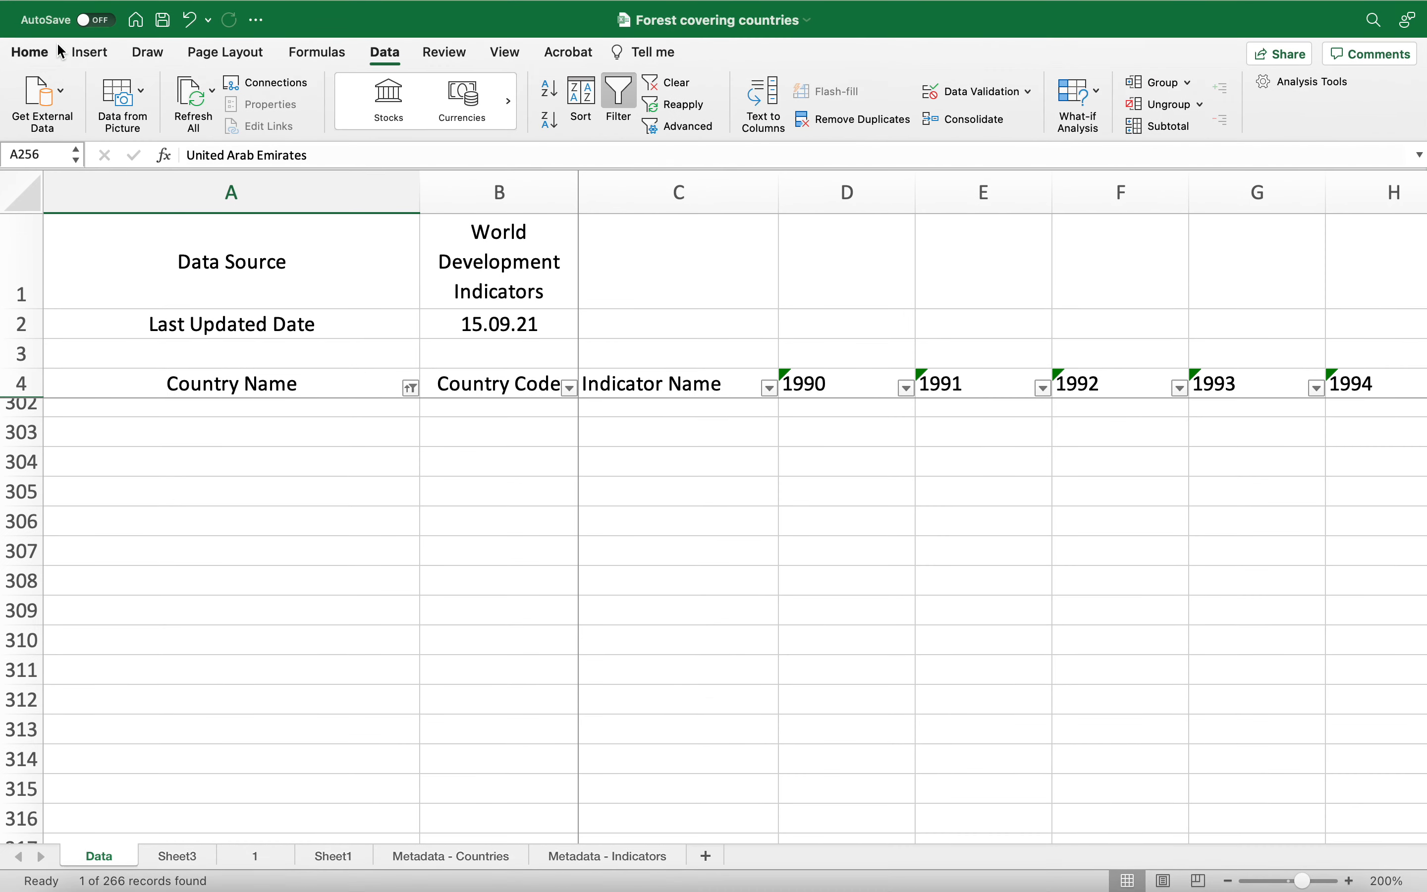
# Step: Select Cambodia's row and scroll across its yearly forest area values
pyautogui.scroll(10, 278, 479)
pyautogui.scroll(2, 278, 480)
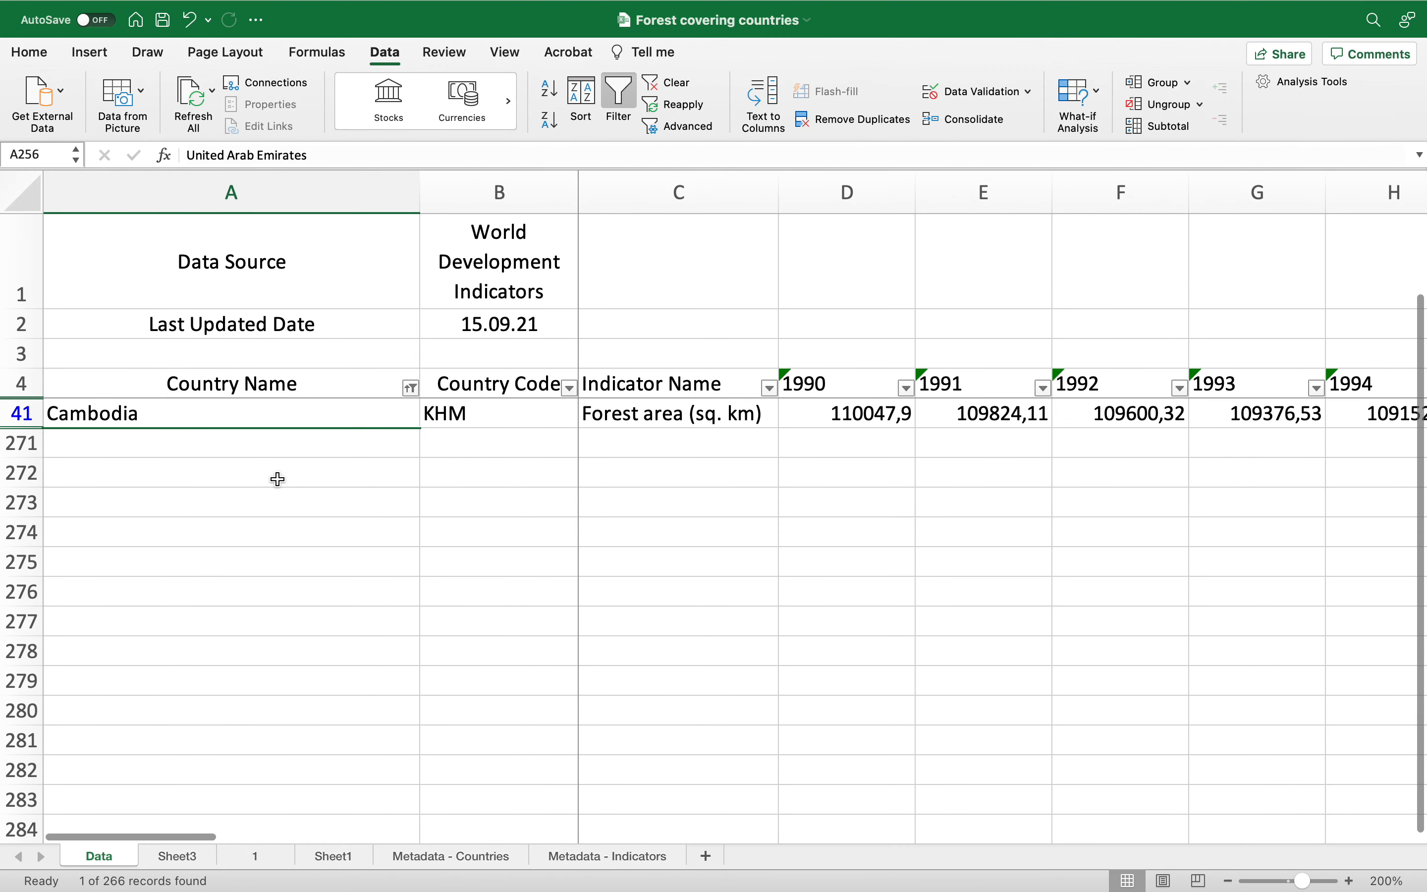
pyautogui.click(201, 416)
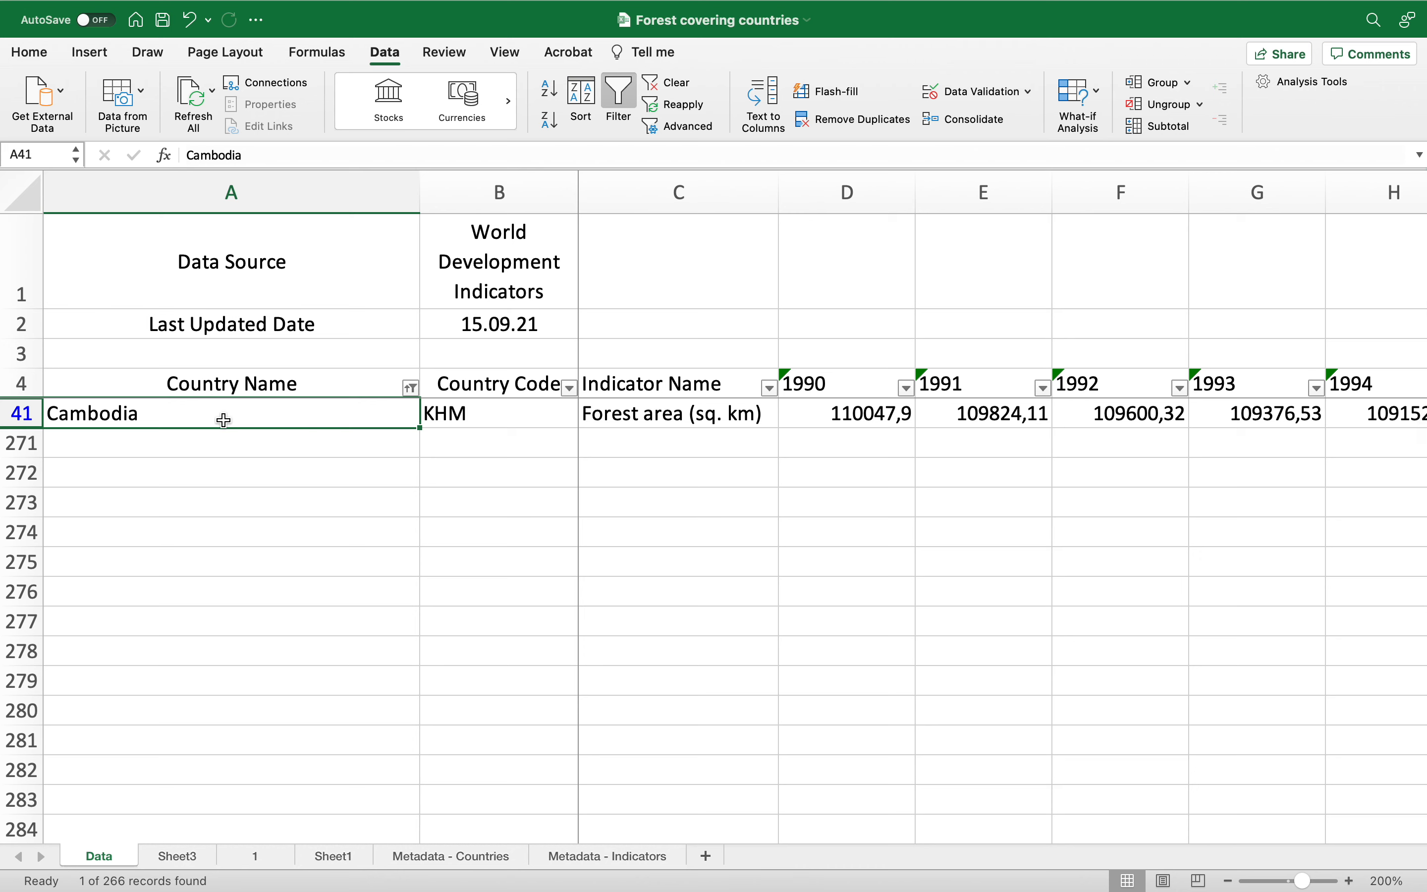
pyautogui.click(22, 414)
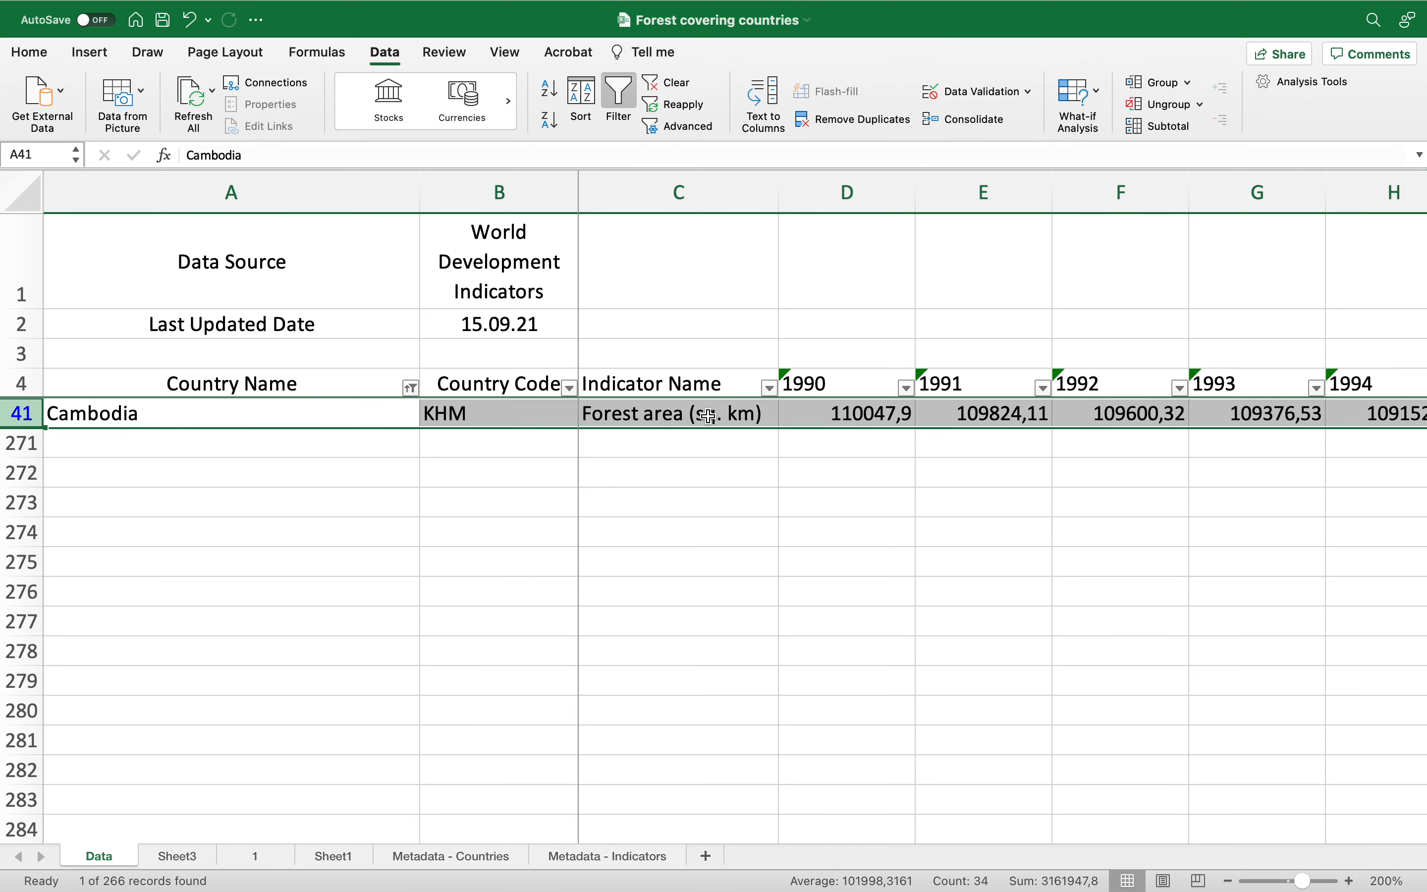
pyautogui.hscroll(5, 710, 416)
pyautogui.hscroll(-1, 710, 416)
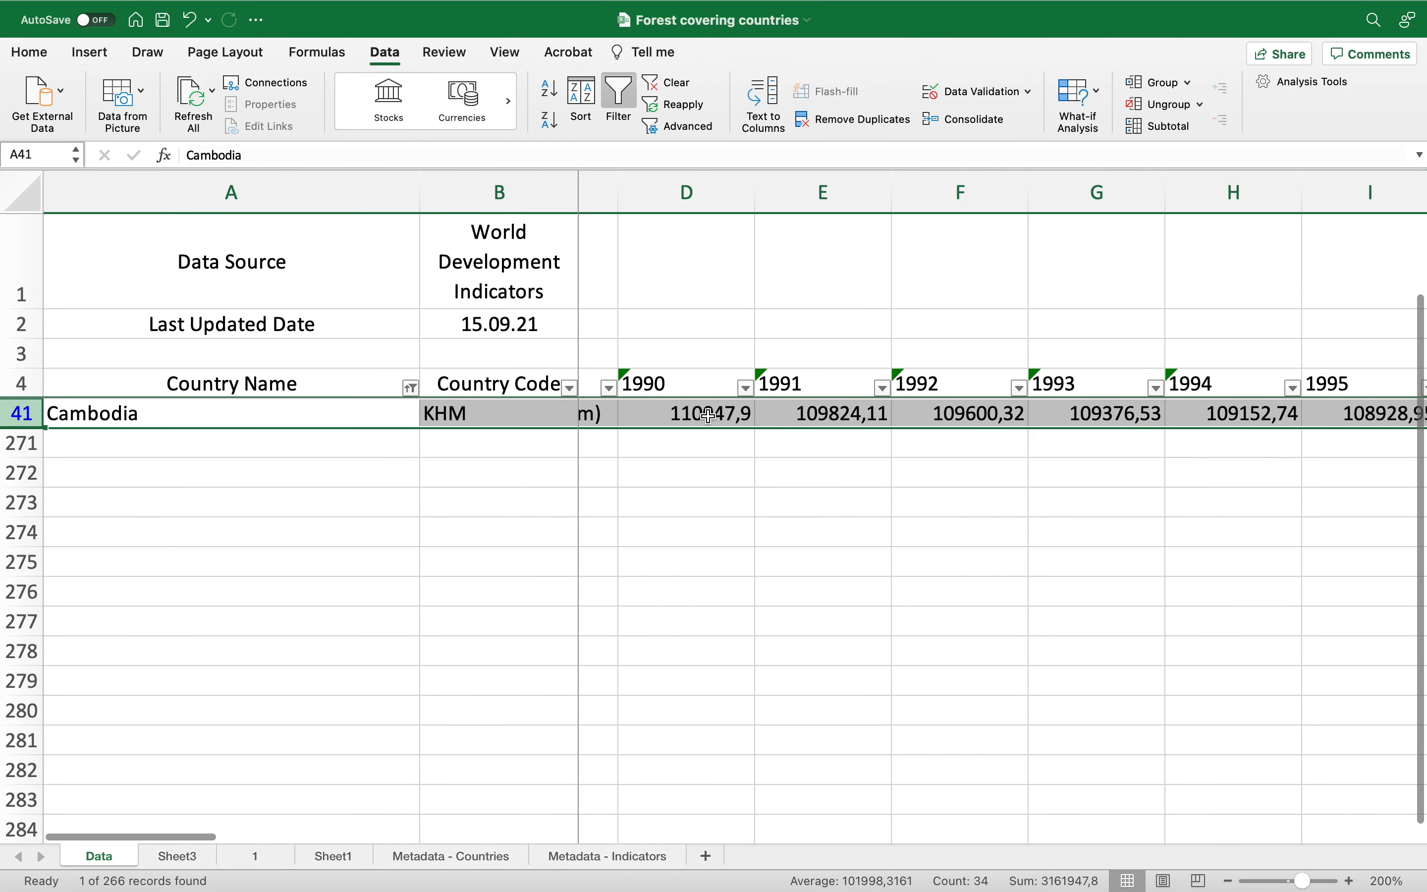
pyautogui.hscroll(-3, 710, 416)
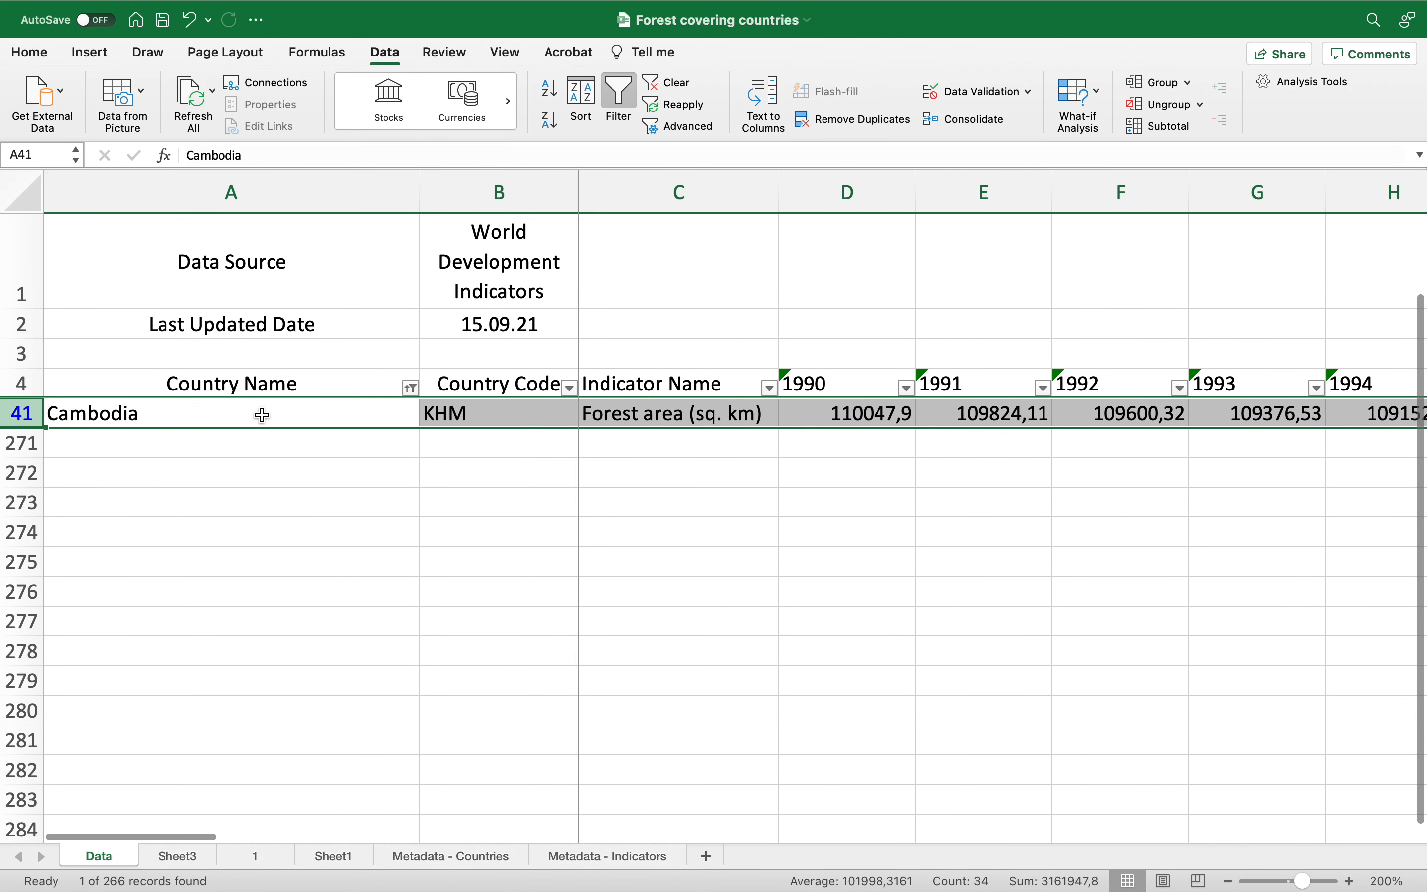
# Step: Turn the filter off and back on for the header row to clear the Cambodia filter
pyautogui.click(129, 381)
pyautogui.click(25, 382)
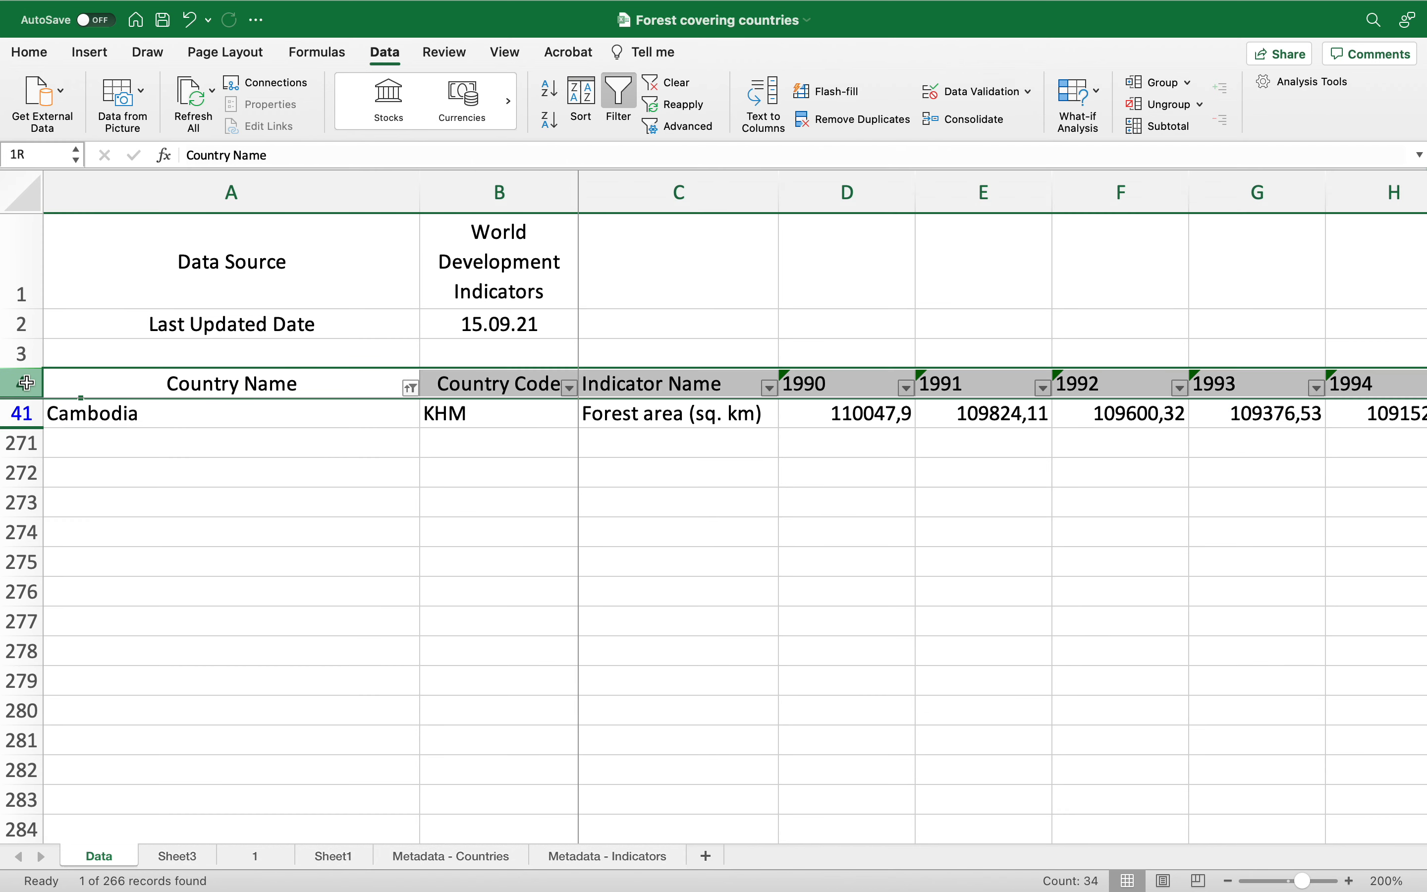
pyautogui.click(394, 56)
pyautogui.click(397, 59)
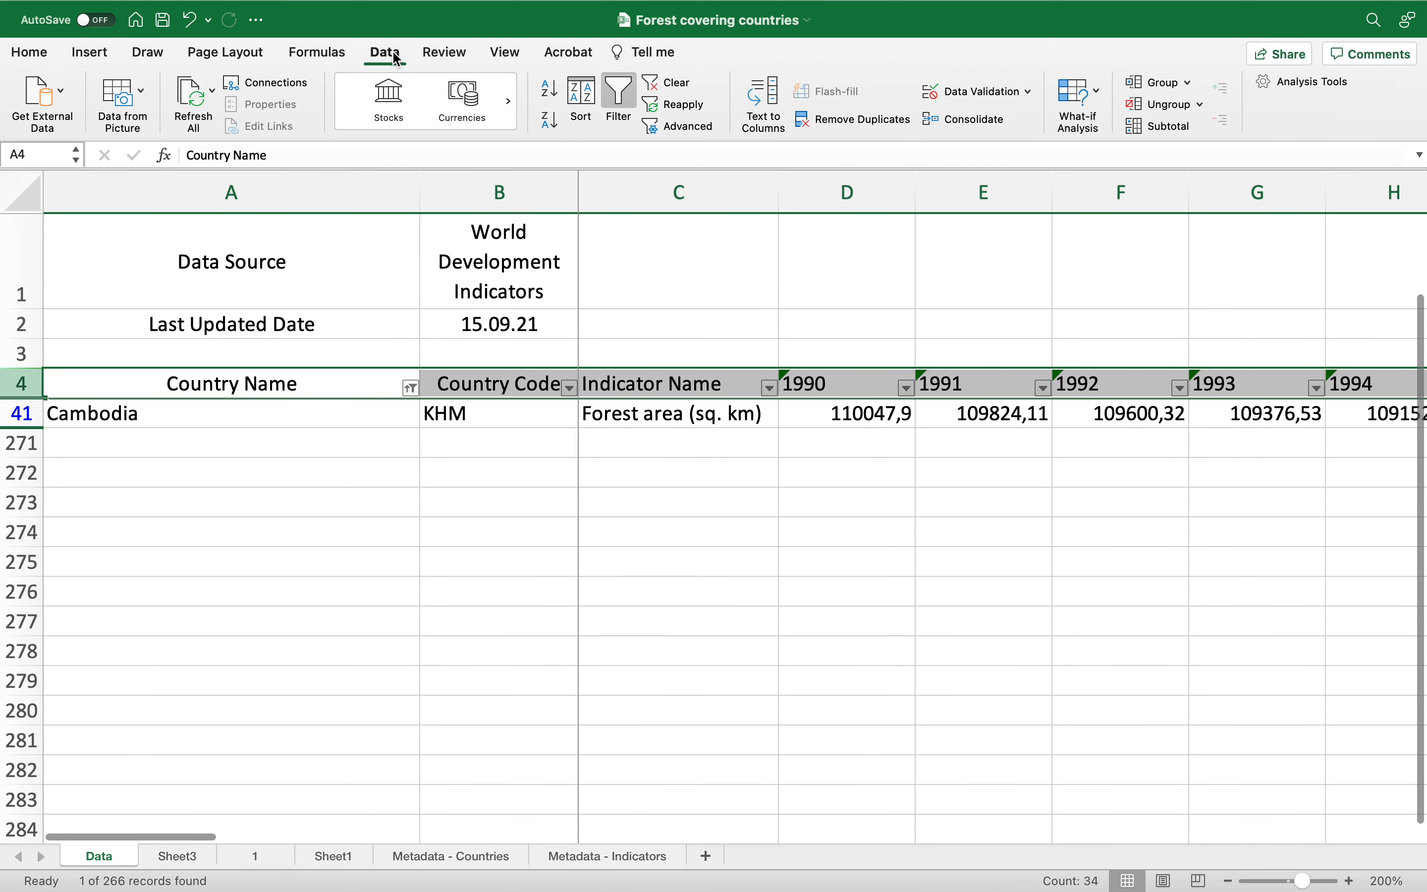
pyautogui.click(620, 94)
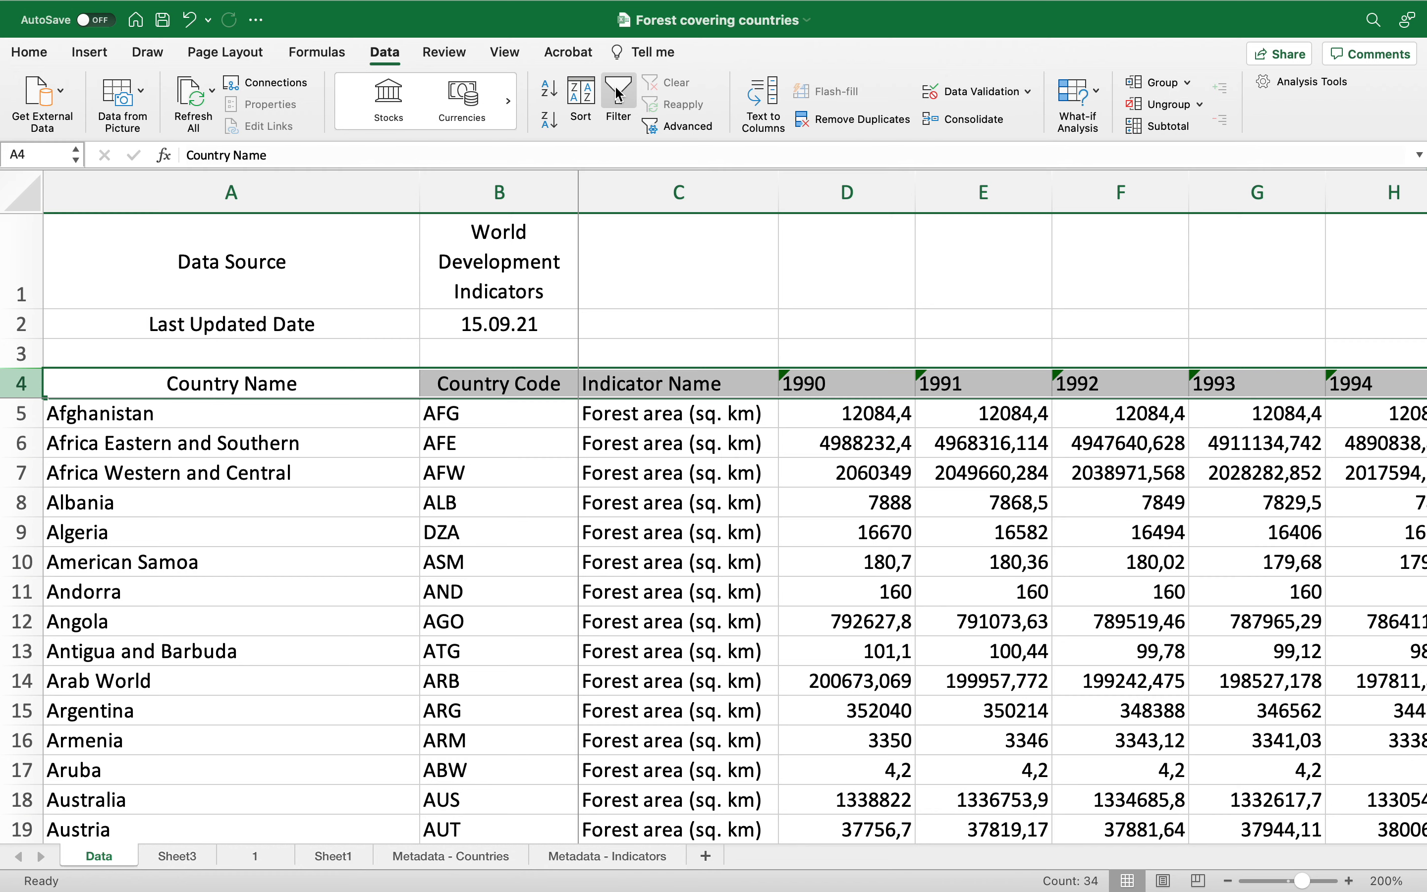
pyautogui.click(622, 106)
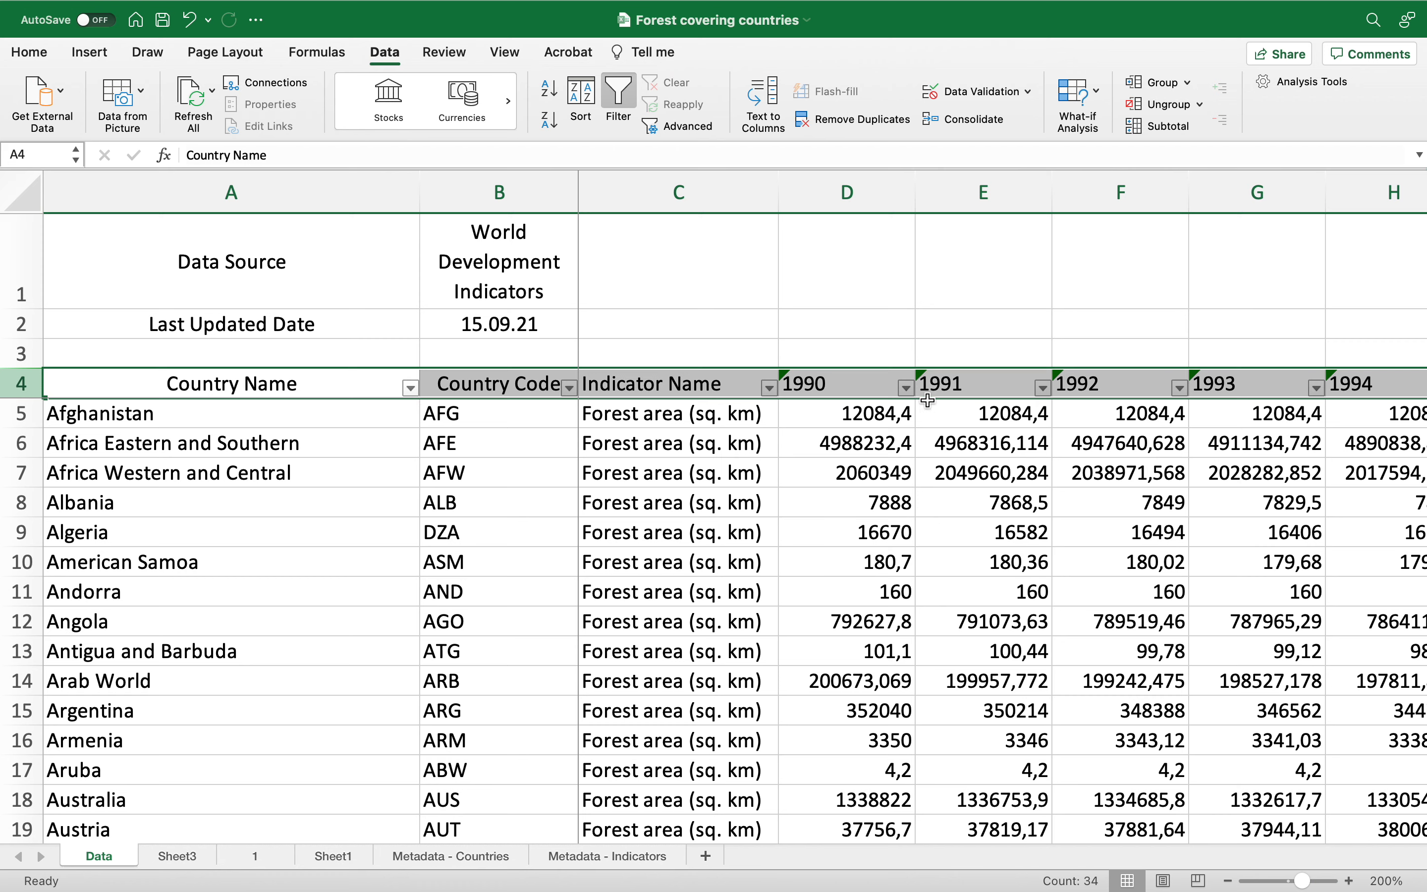
# Step: Sort the 1990 column in descending order
pyautogui.click(906, 388)
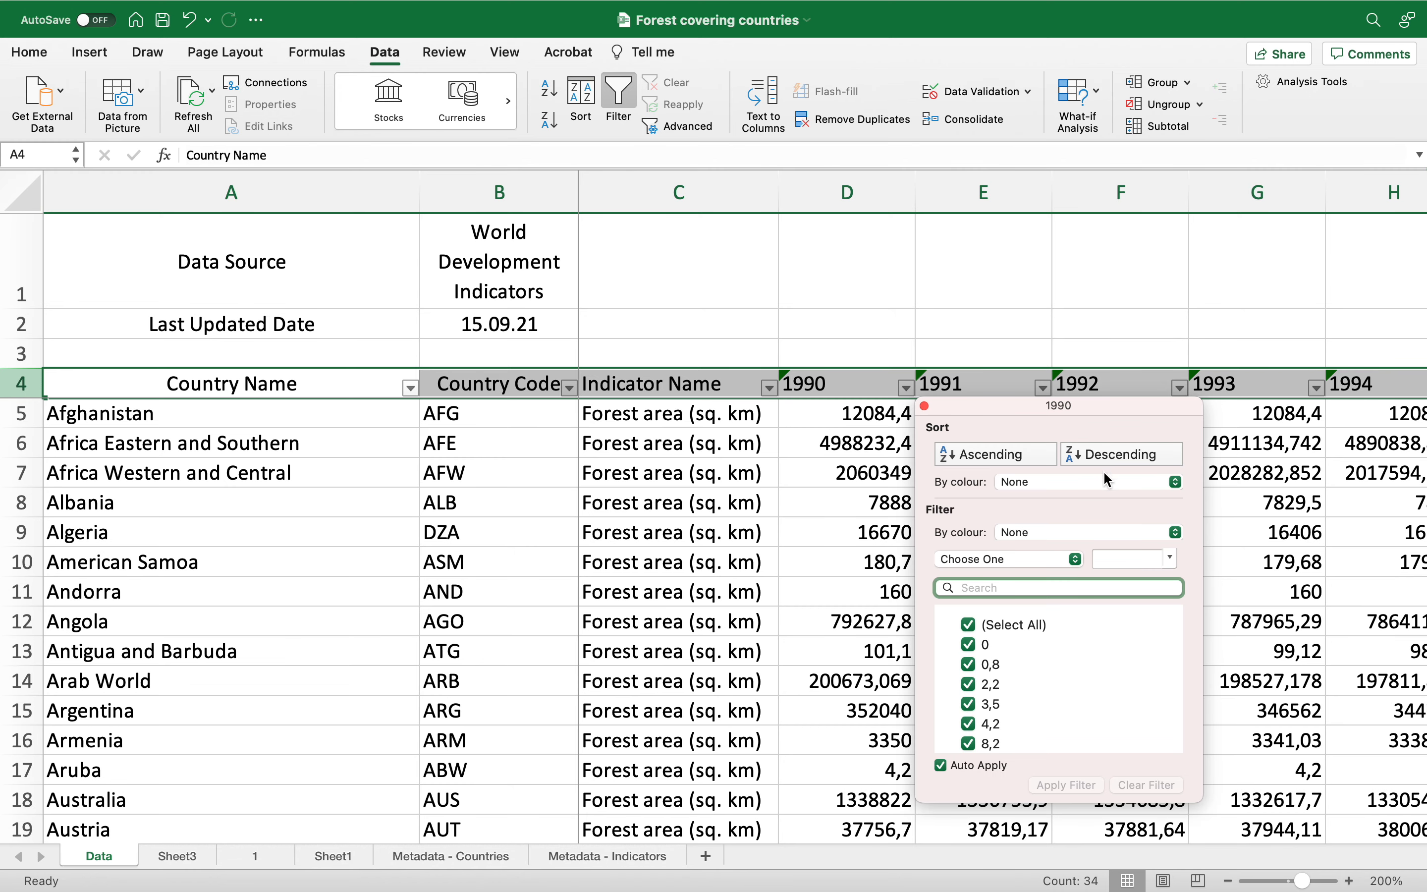
pyautogui.click(1104, 453)
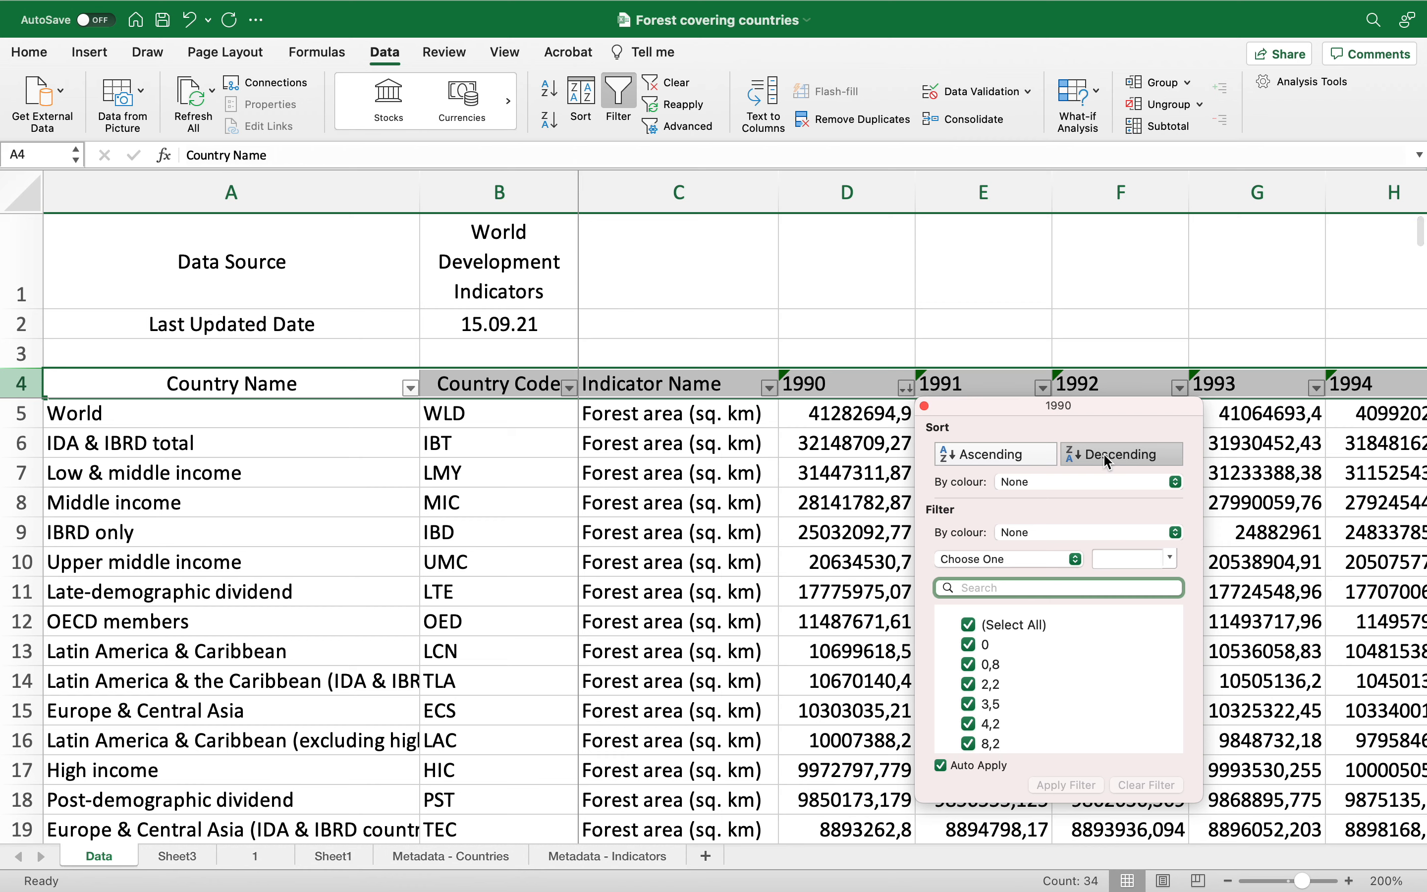
pyautogui.click(856, 427)
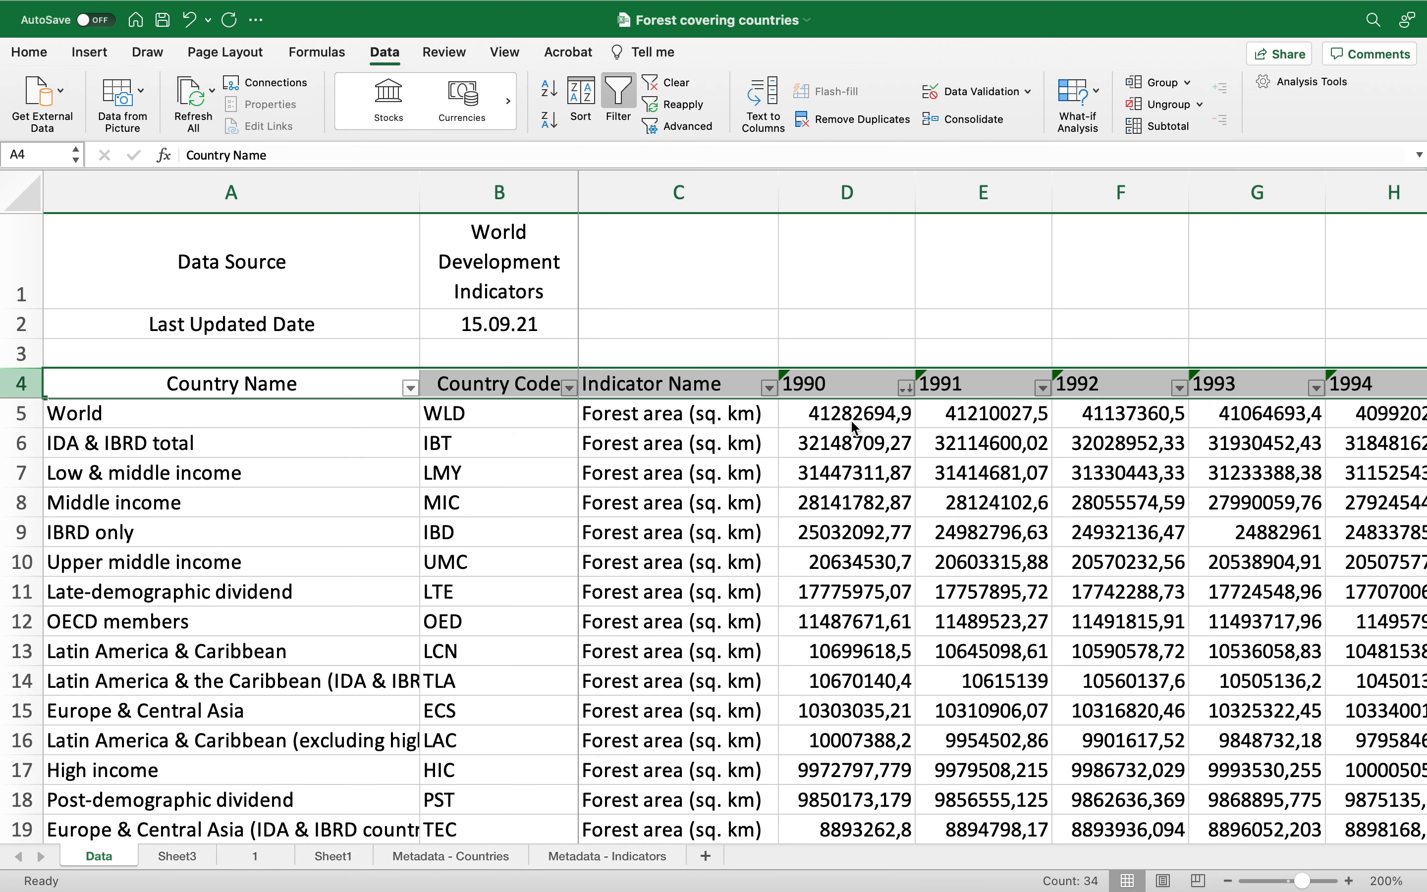
# Step: Inspect the rows with the largest 1990 forest areas by selecting cells and rows while scrolling down
pyautogui.moveTo(220, 421); pyautogui.dragTo(867, 427)
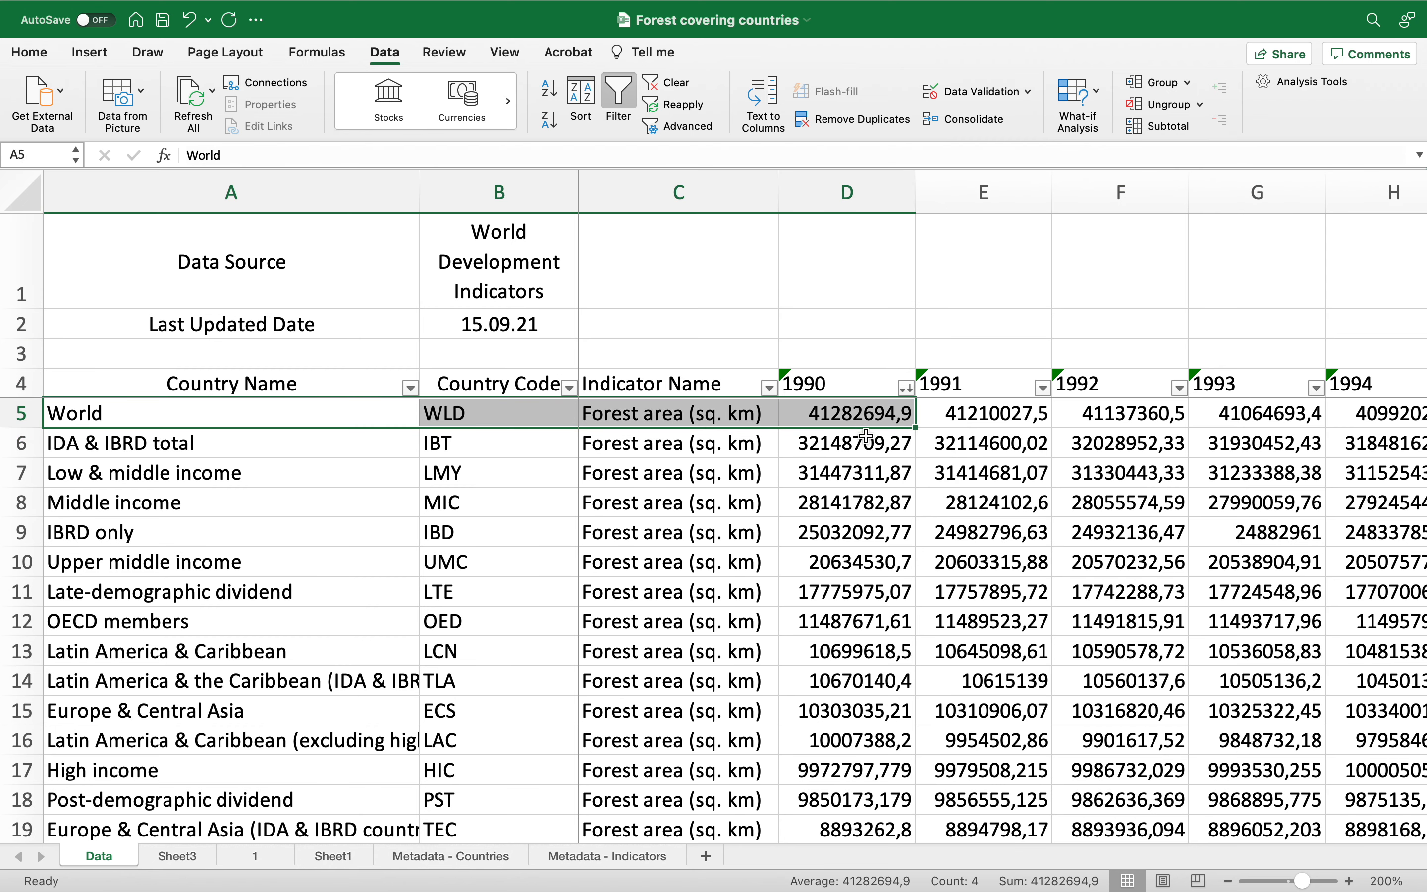
pyautogui.click(852, 451)
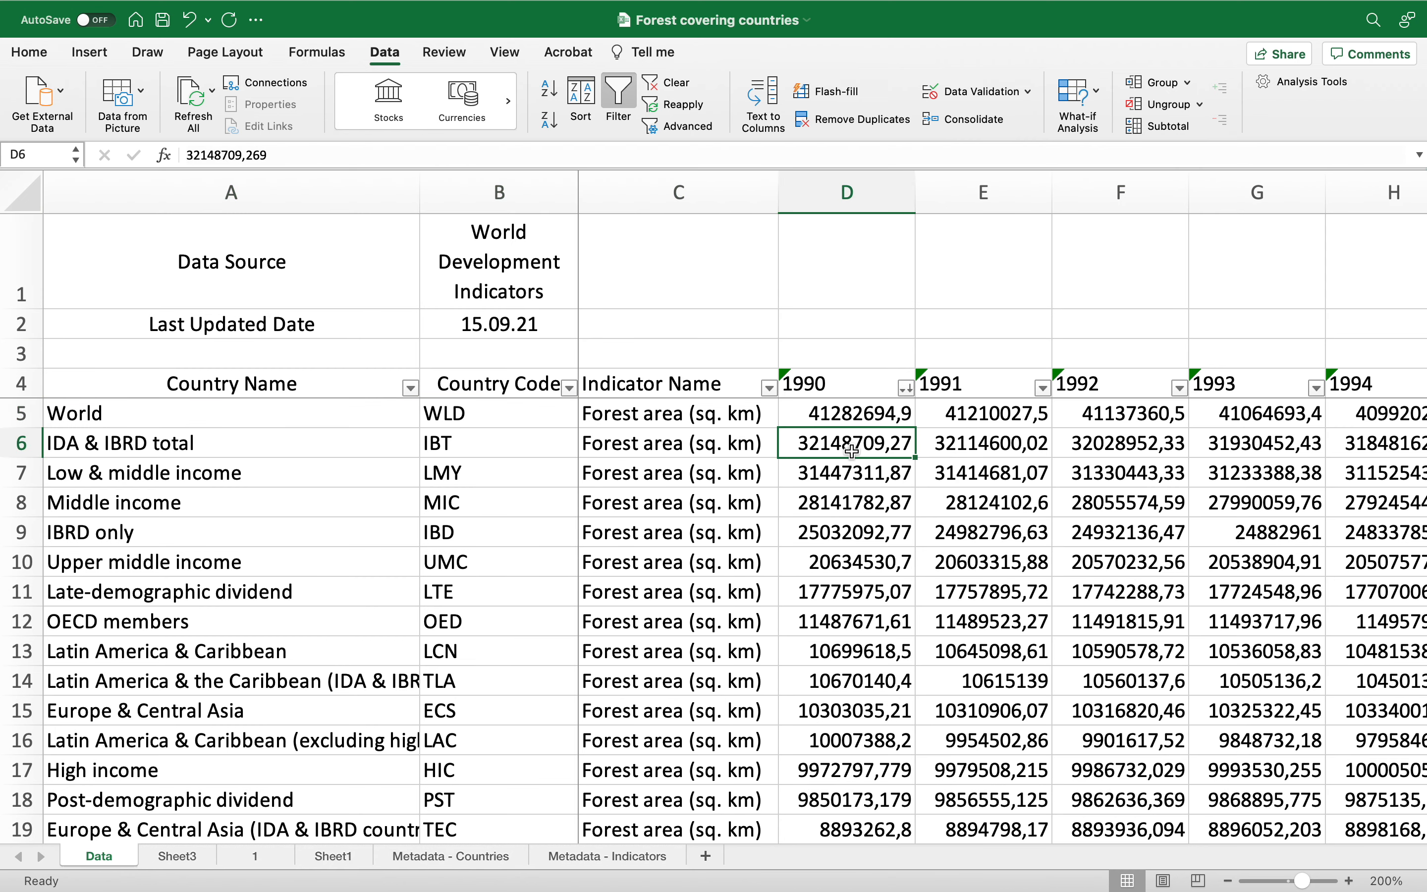
pyautogui.click(852, 479)
pyautogui.click(853, 505)
pyautogui.scroll(-5, 155, 636)
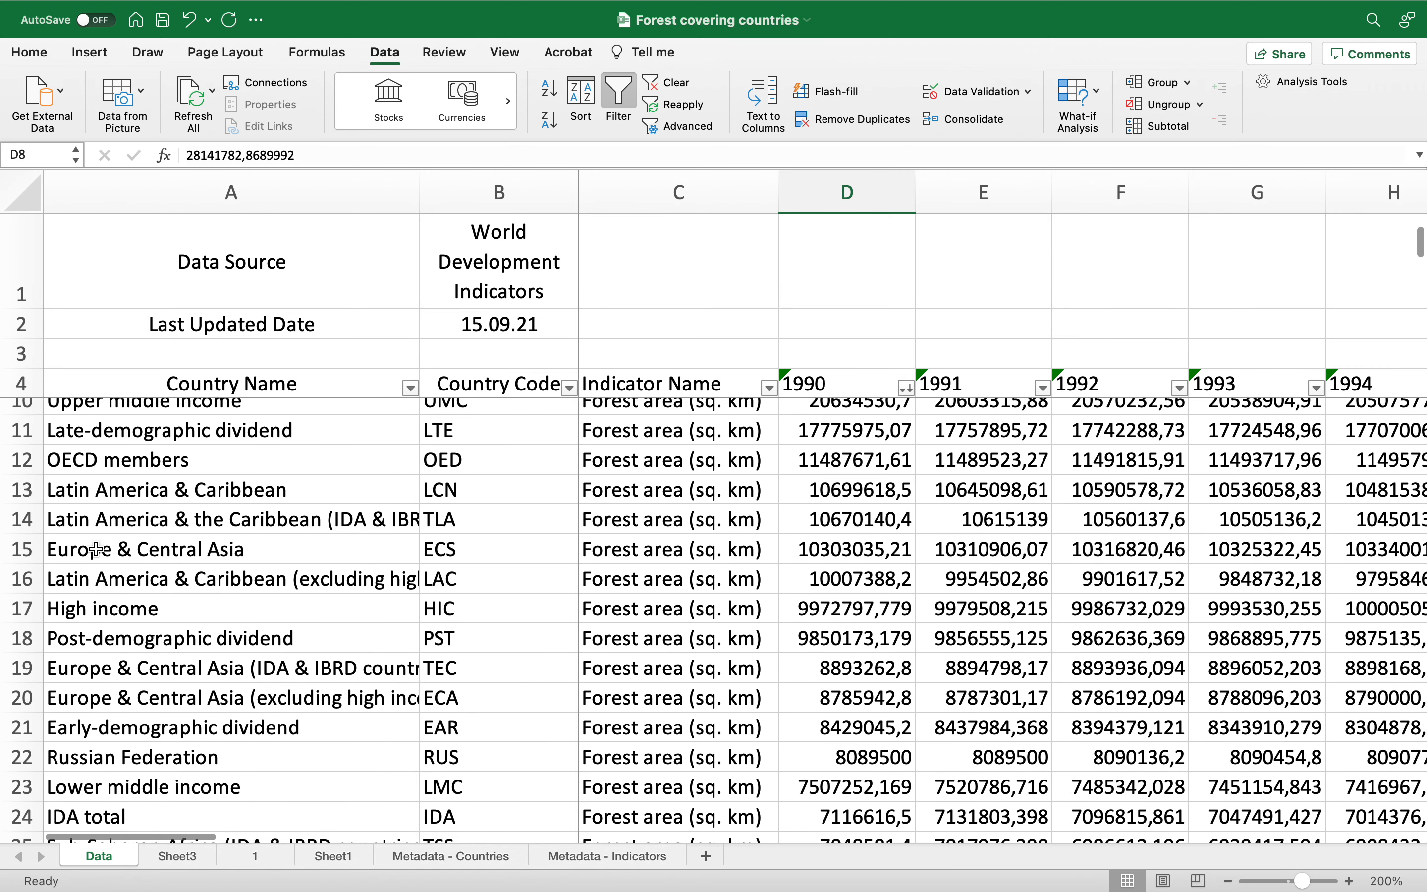
pyautogui.click(26, 551)
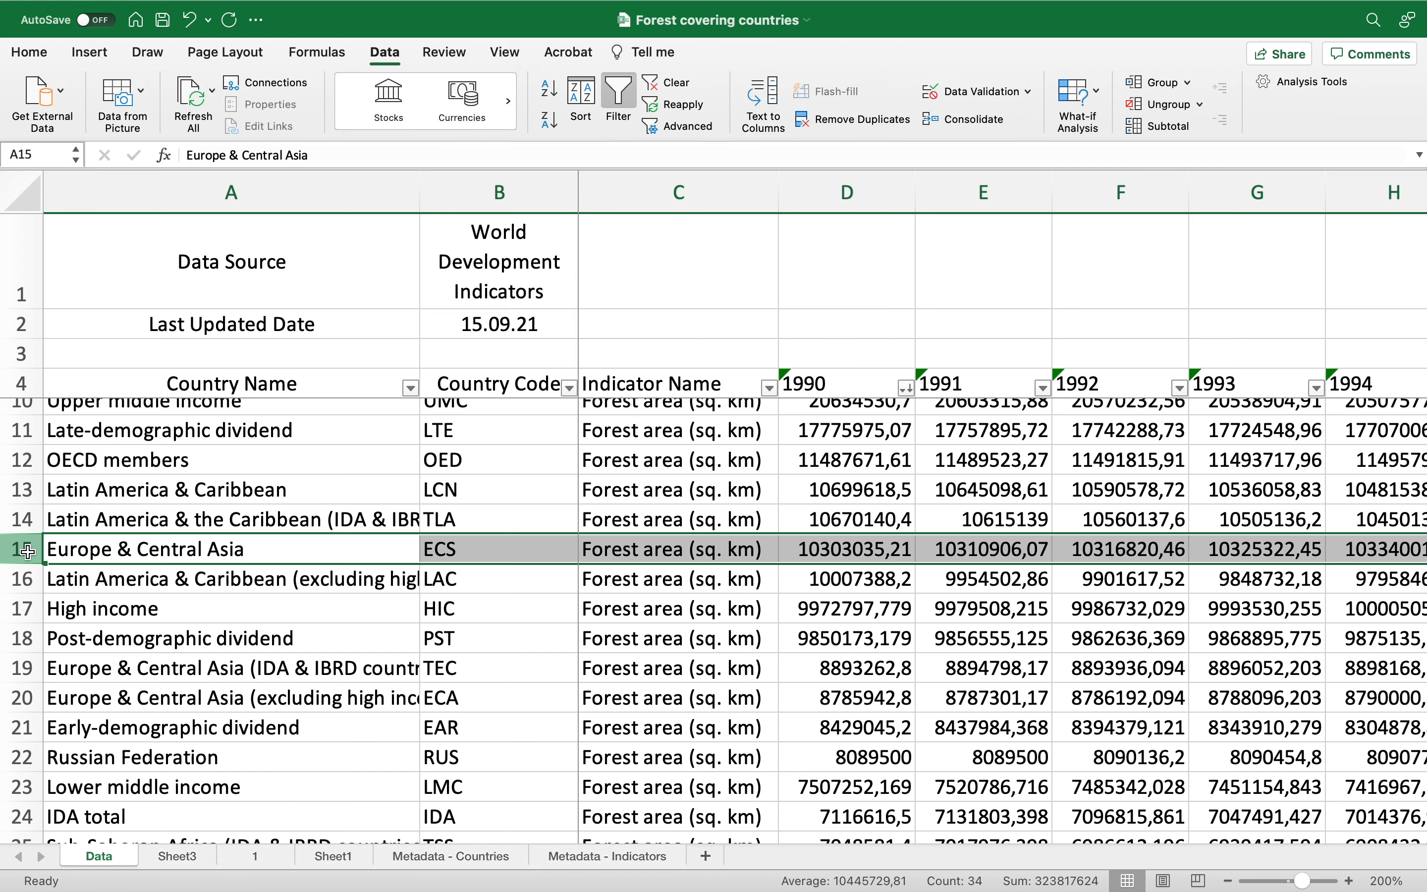
pyautogui.scroll(-10, 158, 666)
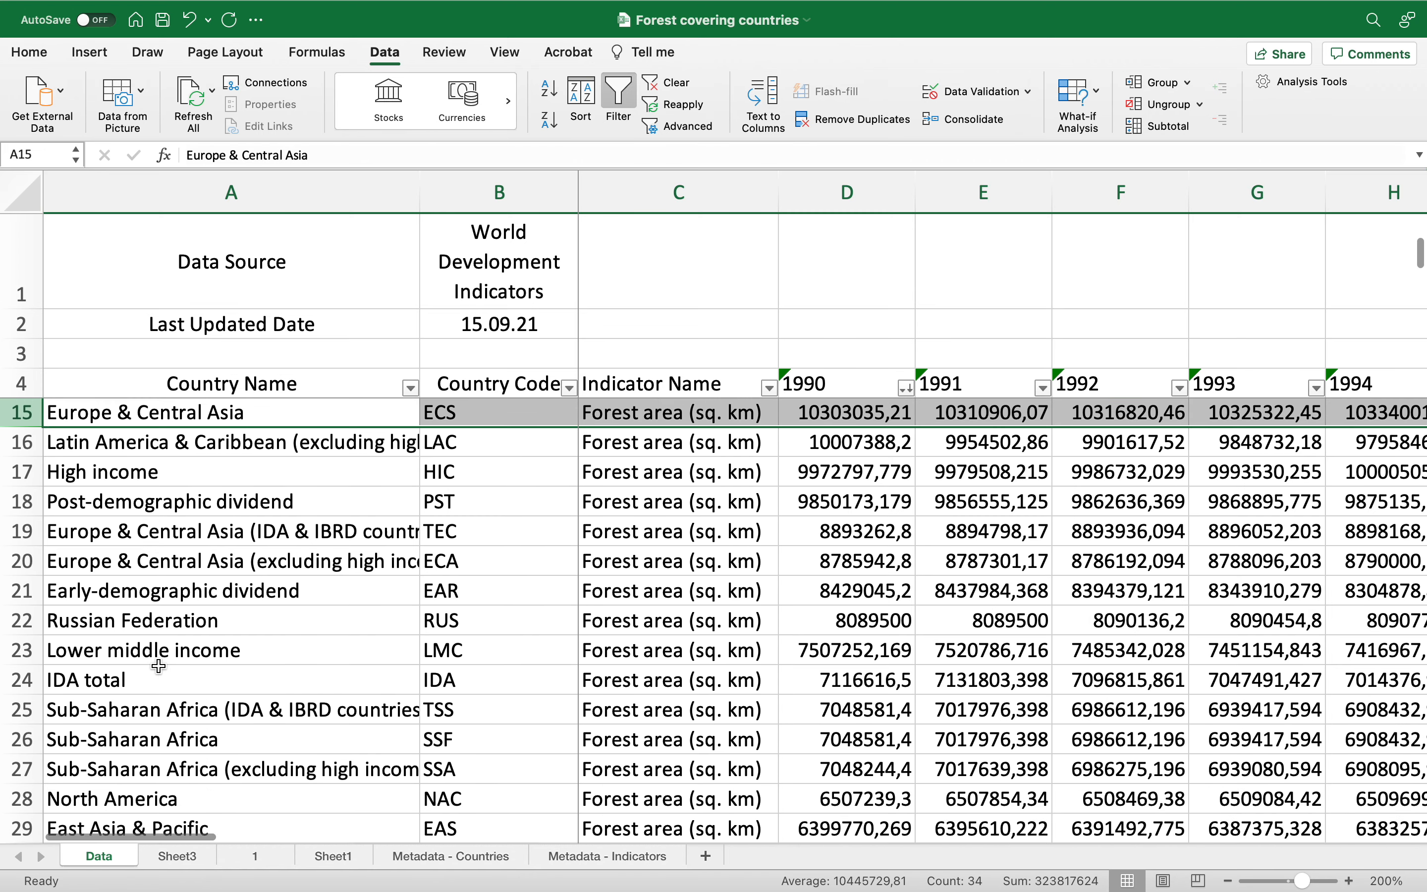
pyautogui.scroll(-4, 158, 667)
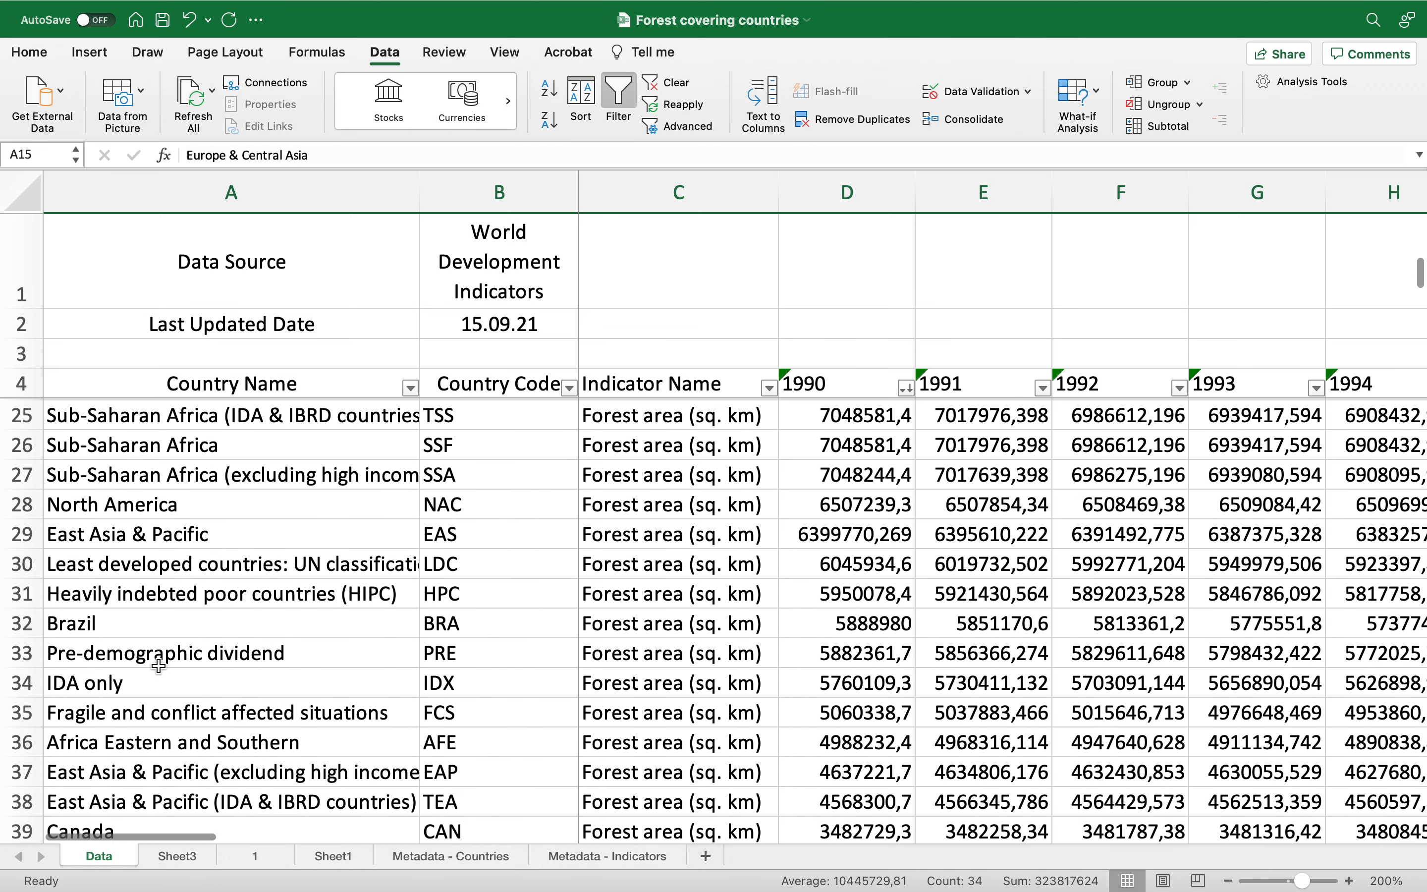
pyautogui.click(69, 616)
pyautogui.click(21, 624)
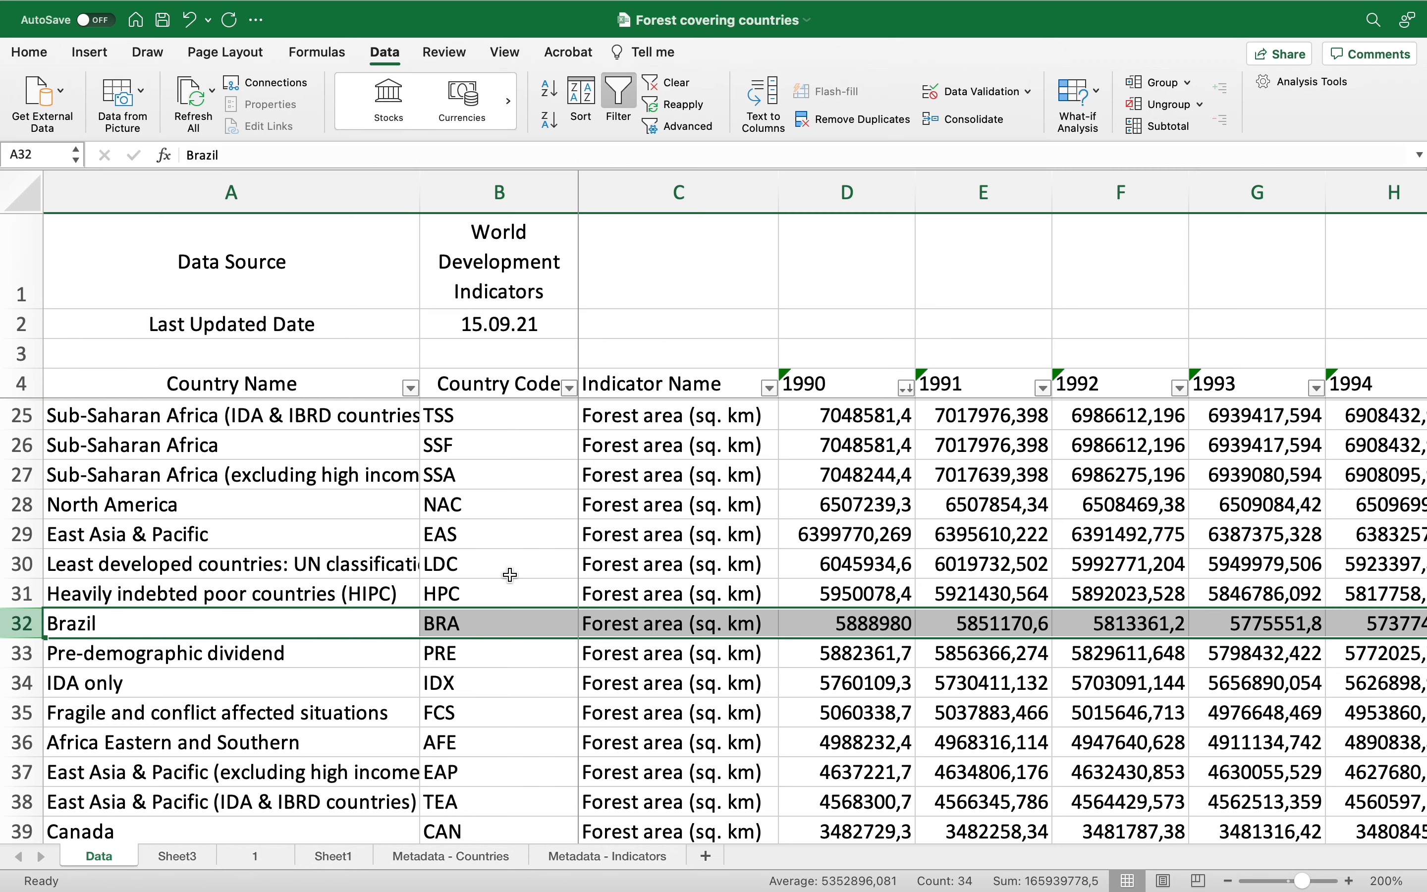
# Step: Sort the Country Name column in ascending order
pyautogui.scroll(10, 509, 576)
pyautogui.click(412, 390)
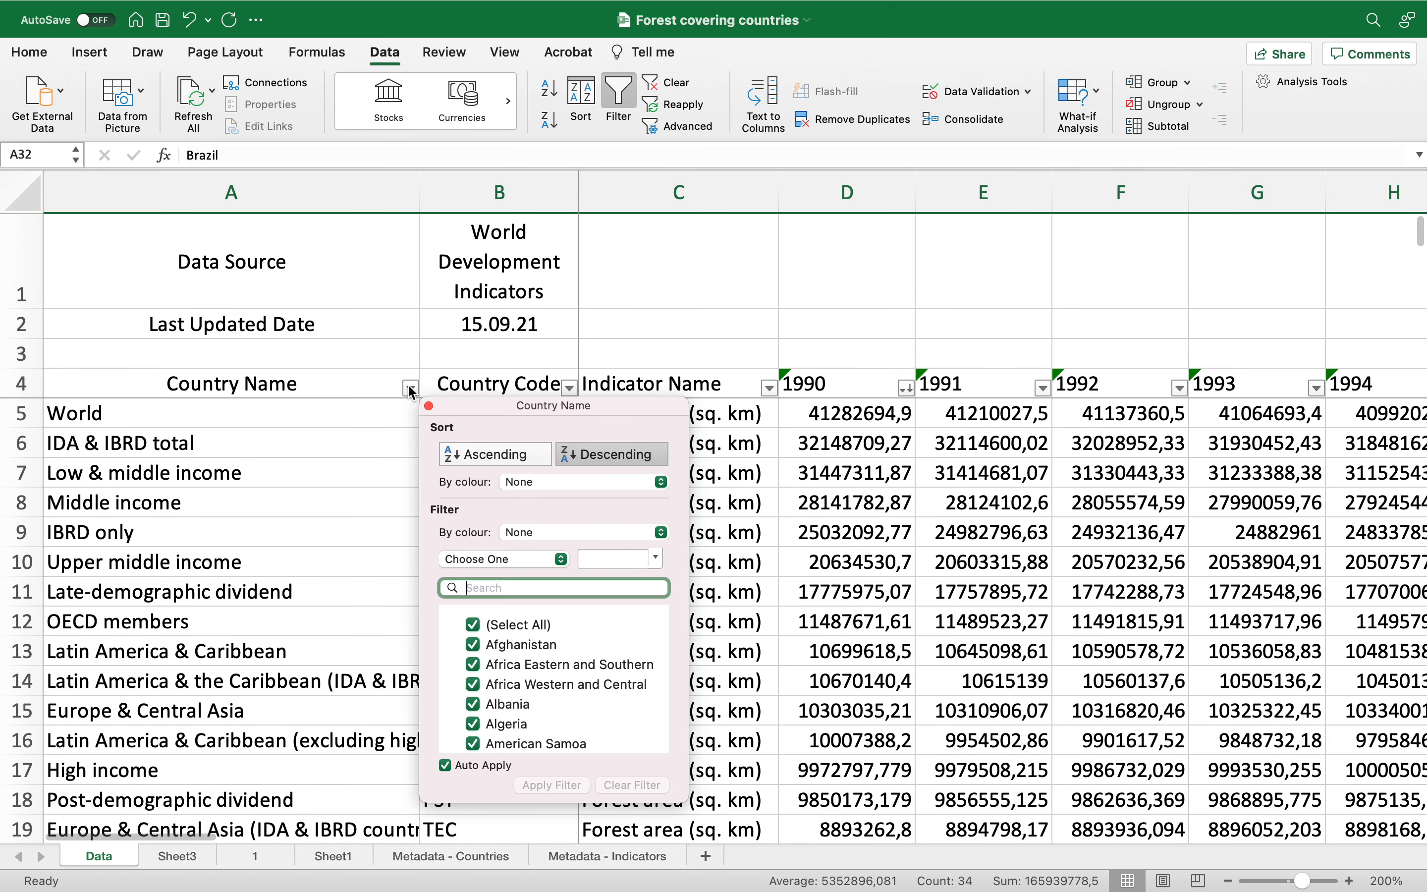
pyautogui.click(479, 457)
pyautogui.click(349, 510)
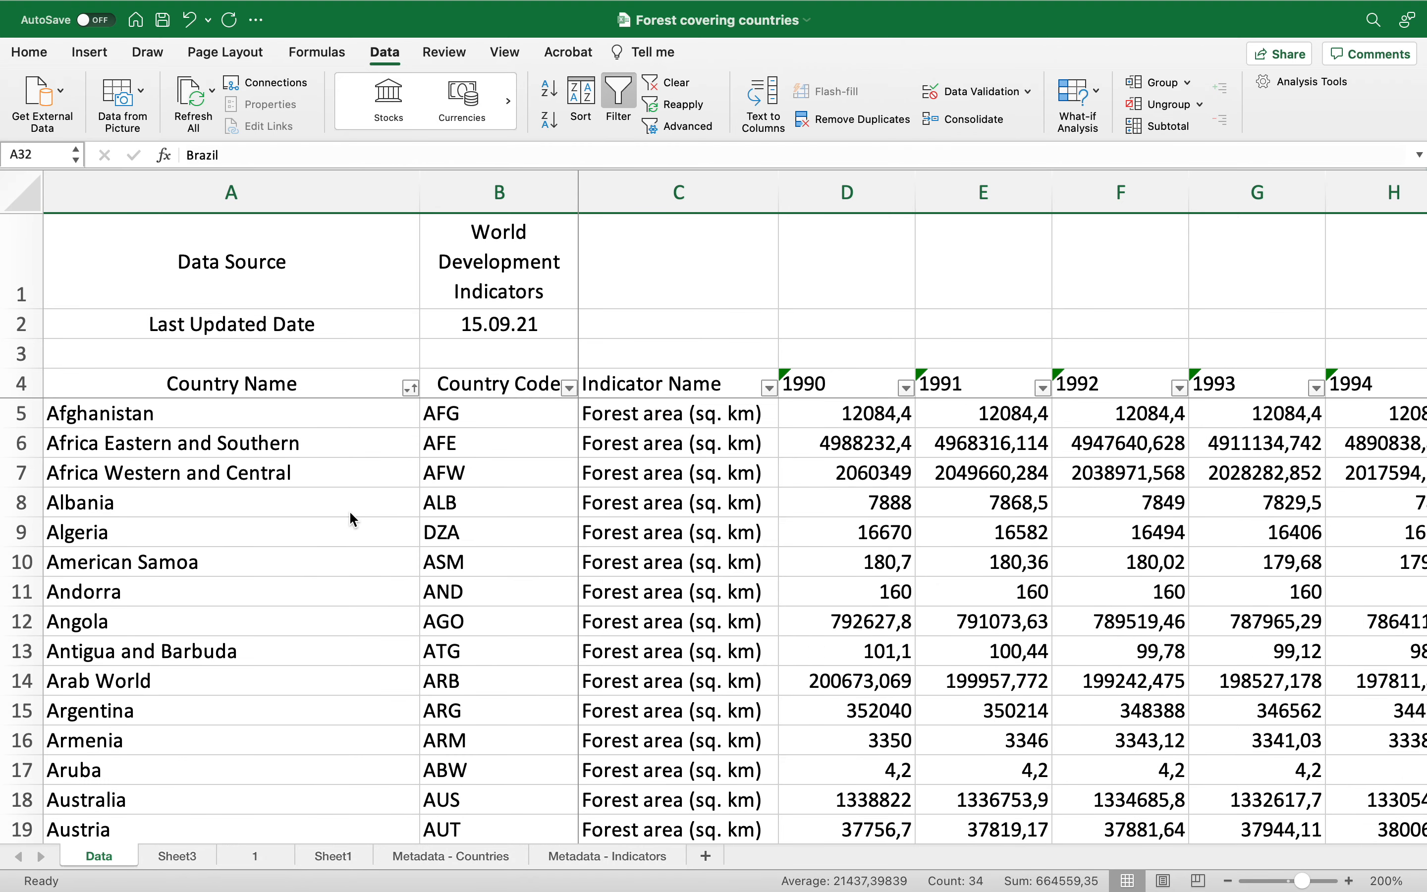
# Step: Filter the Country Name column by searching "cambo" to show only Cambodia
pyautogui.click(411, 388)
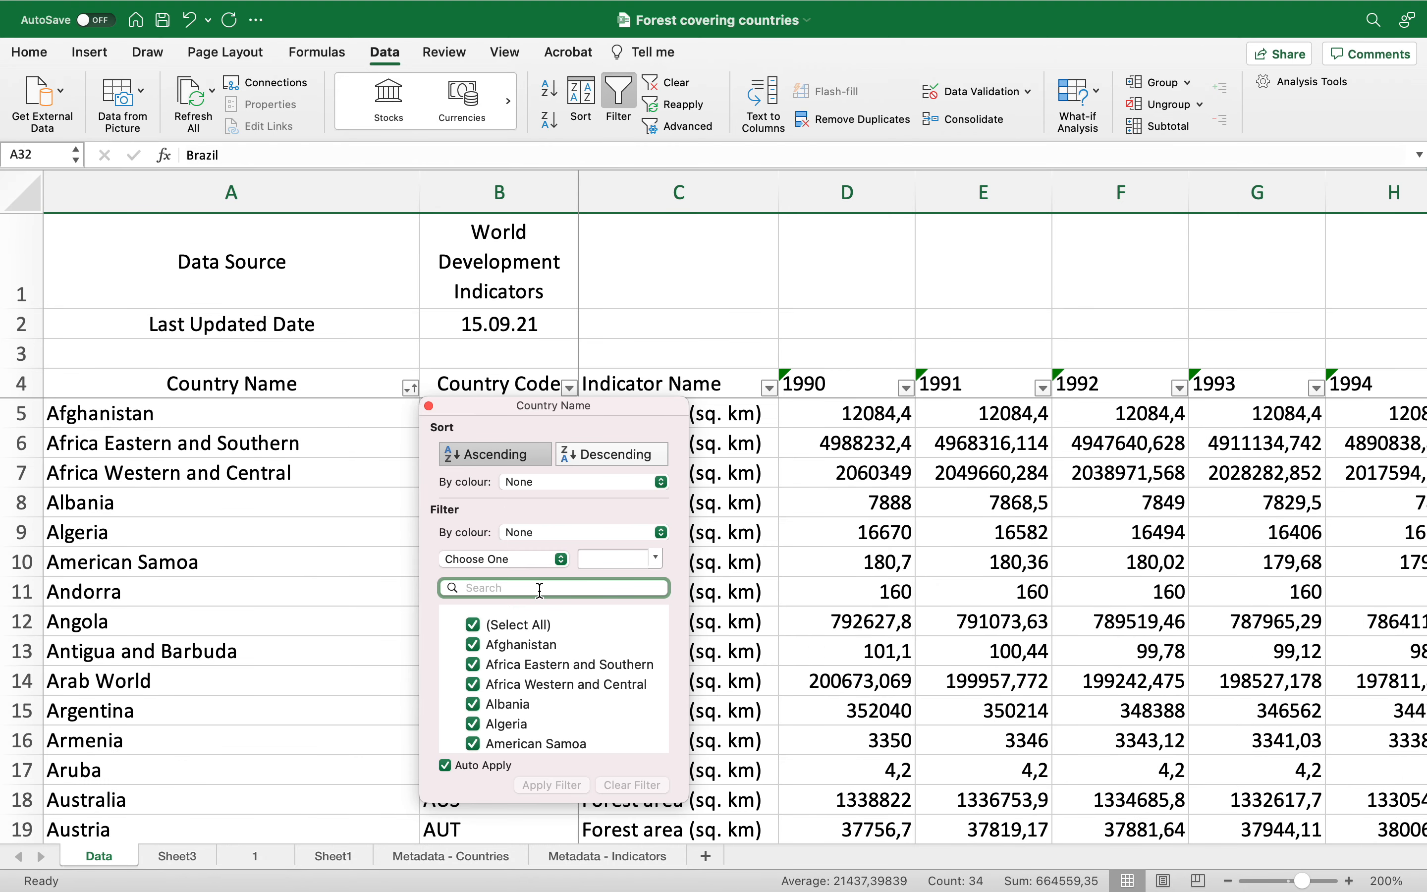
pyautogui.write('ca')
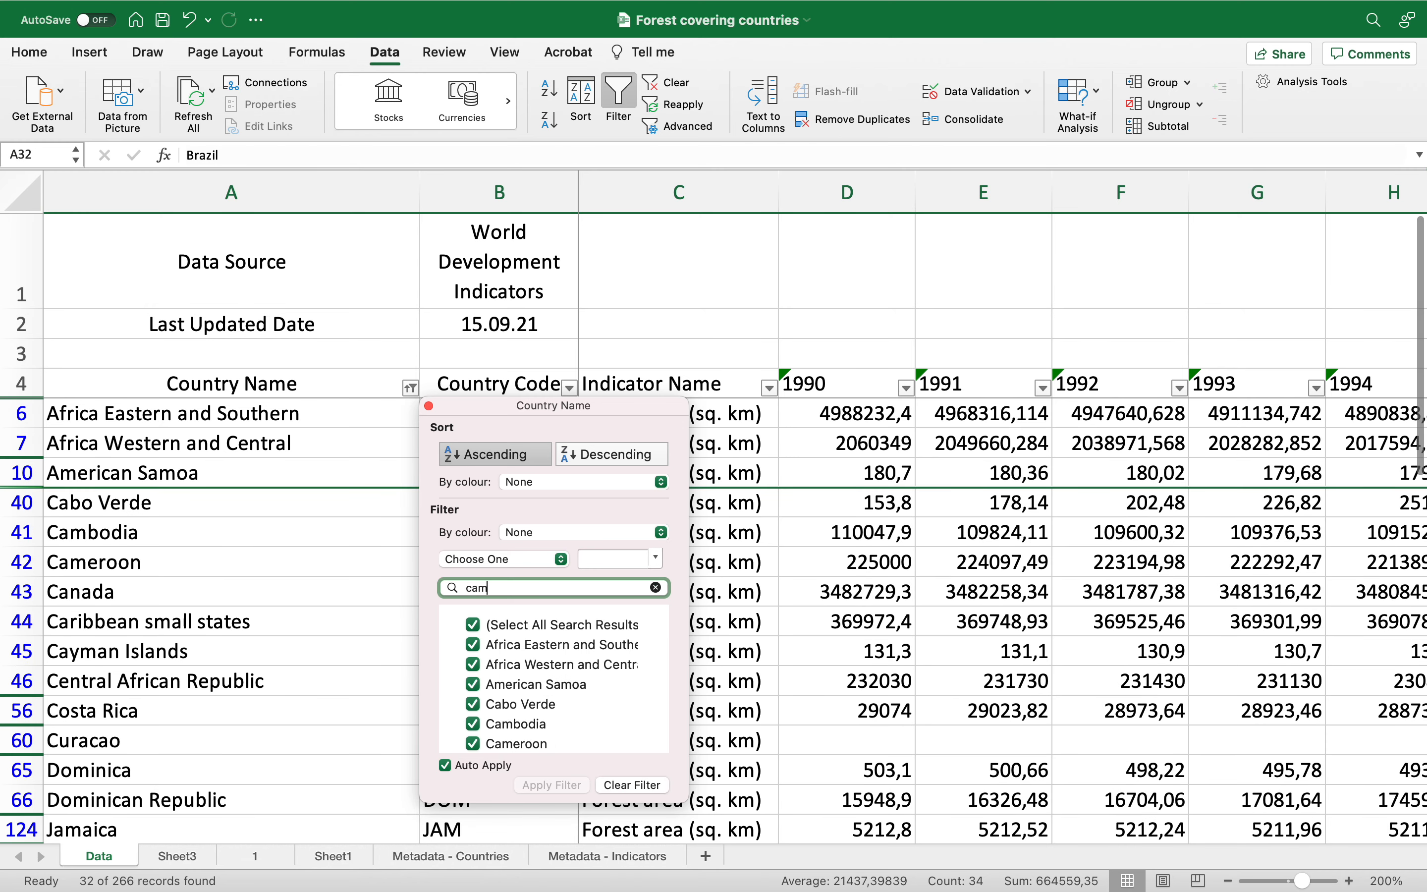
pyautogui.write('mb')
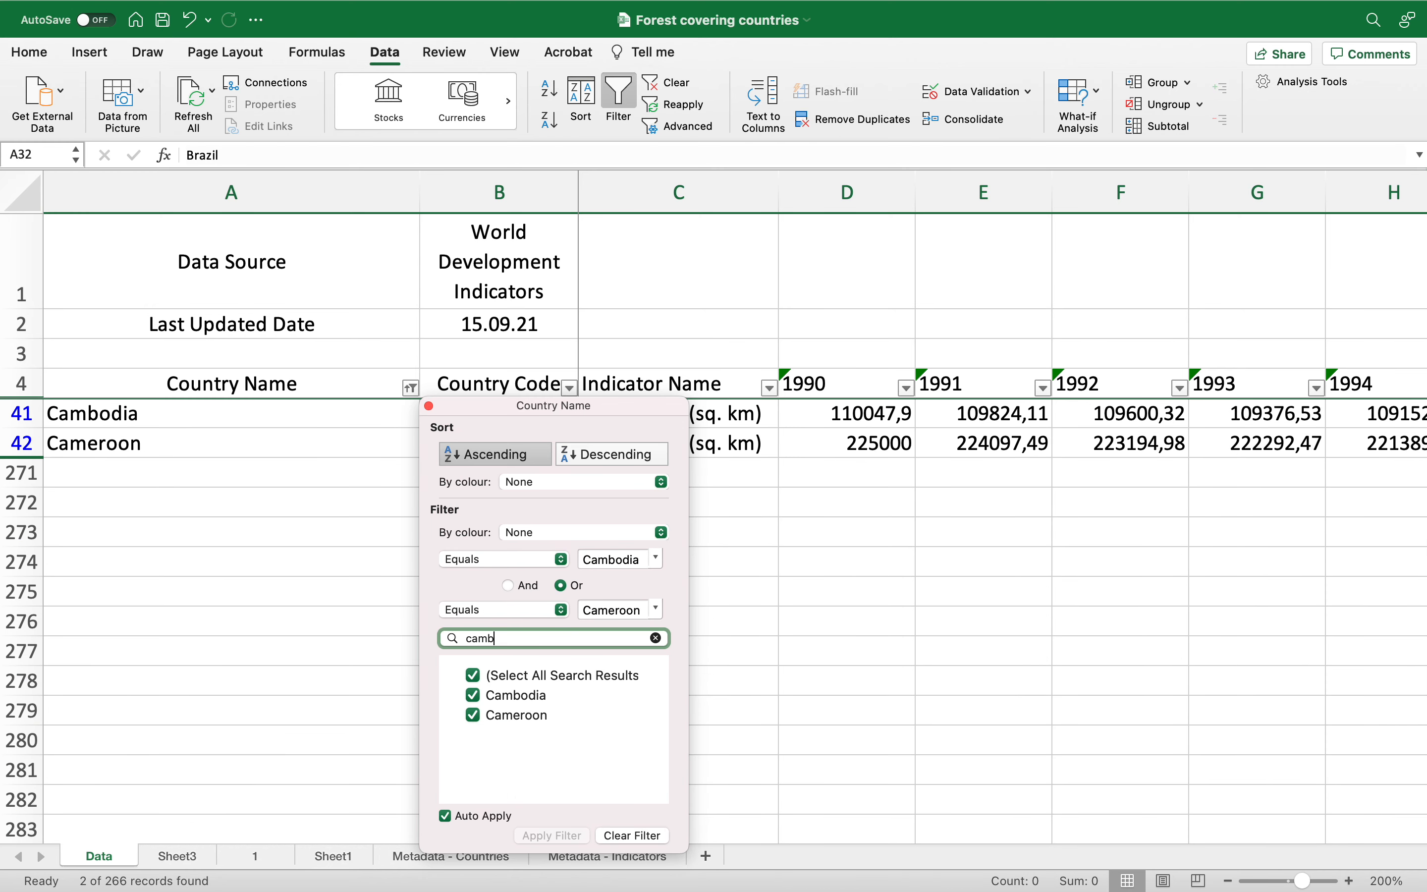
pyautogui.write('o')
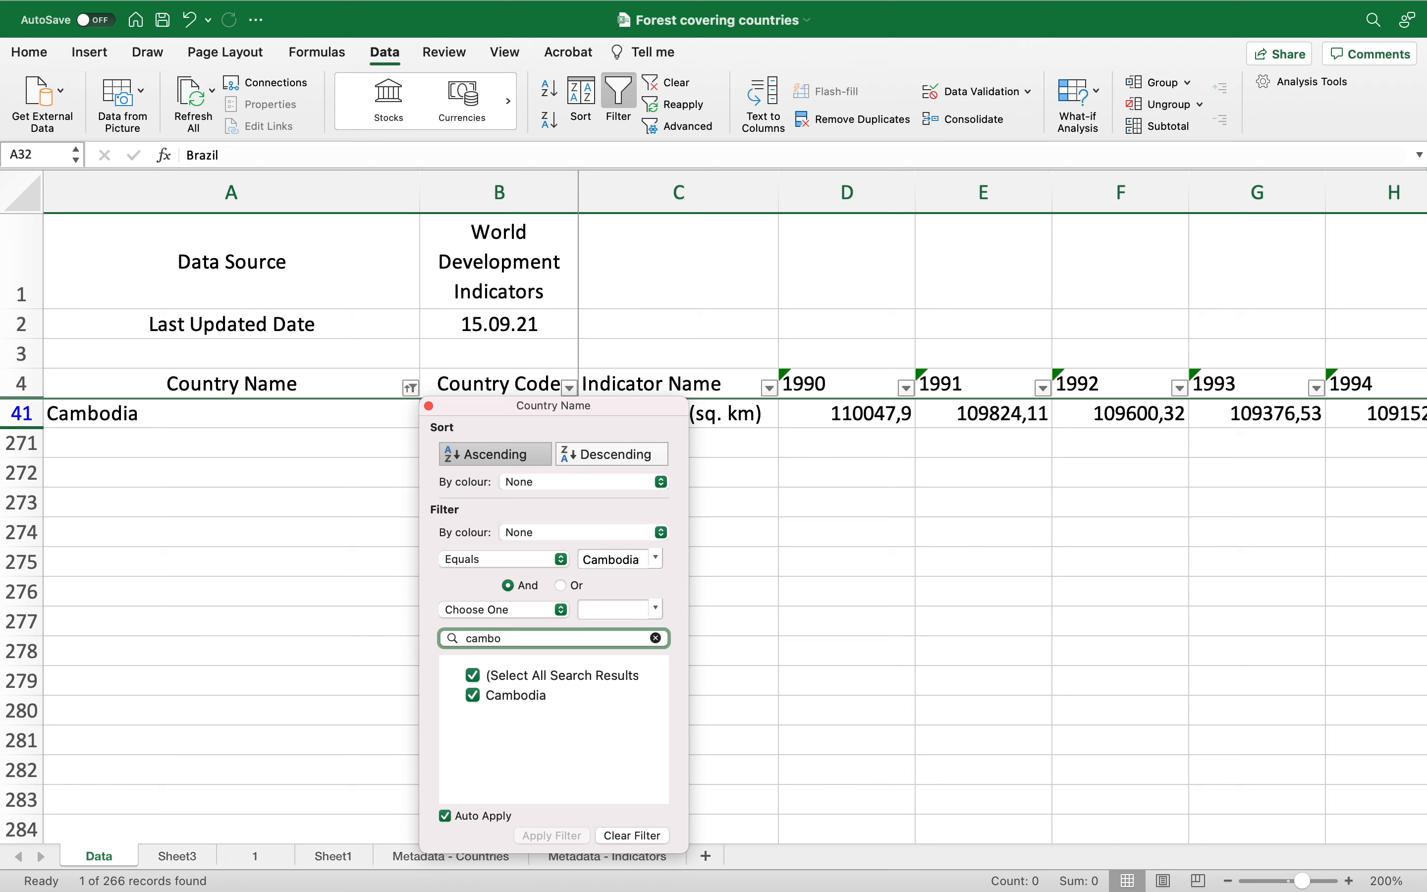
pyautogui.click(760, 773)
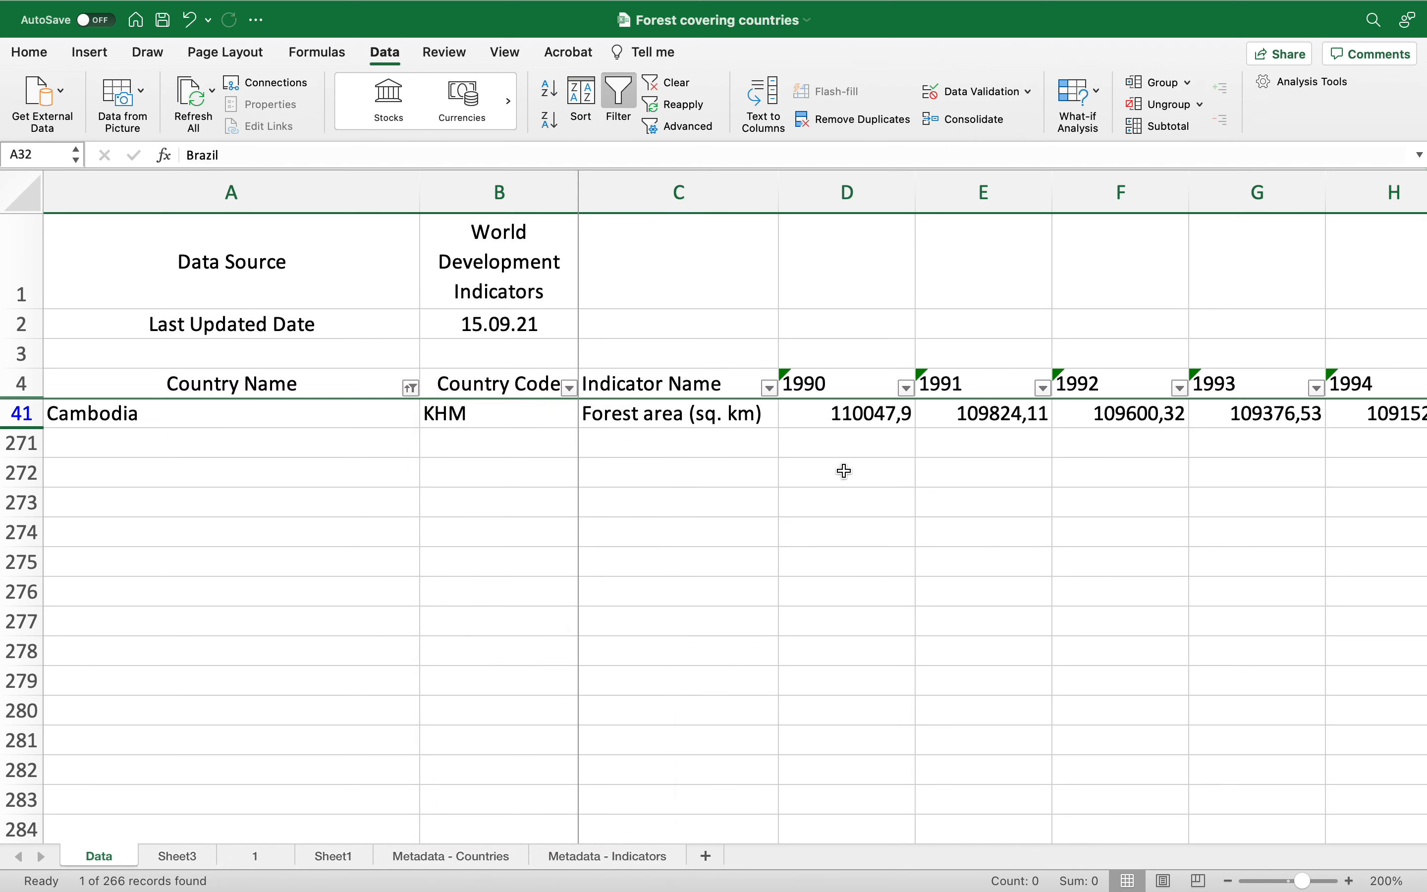
# Step: Copy Cambodia's 1990 forest area value and paste it into cell D6 of a new sheet
pyautogui.click(857, 418)
pyautogui.press('super+c')
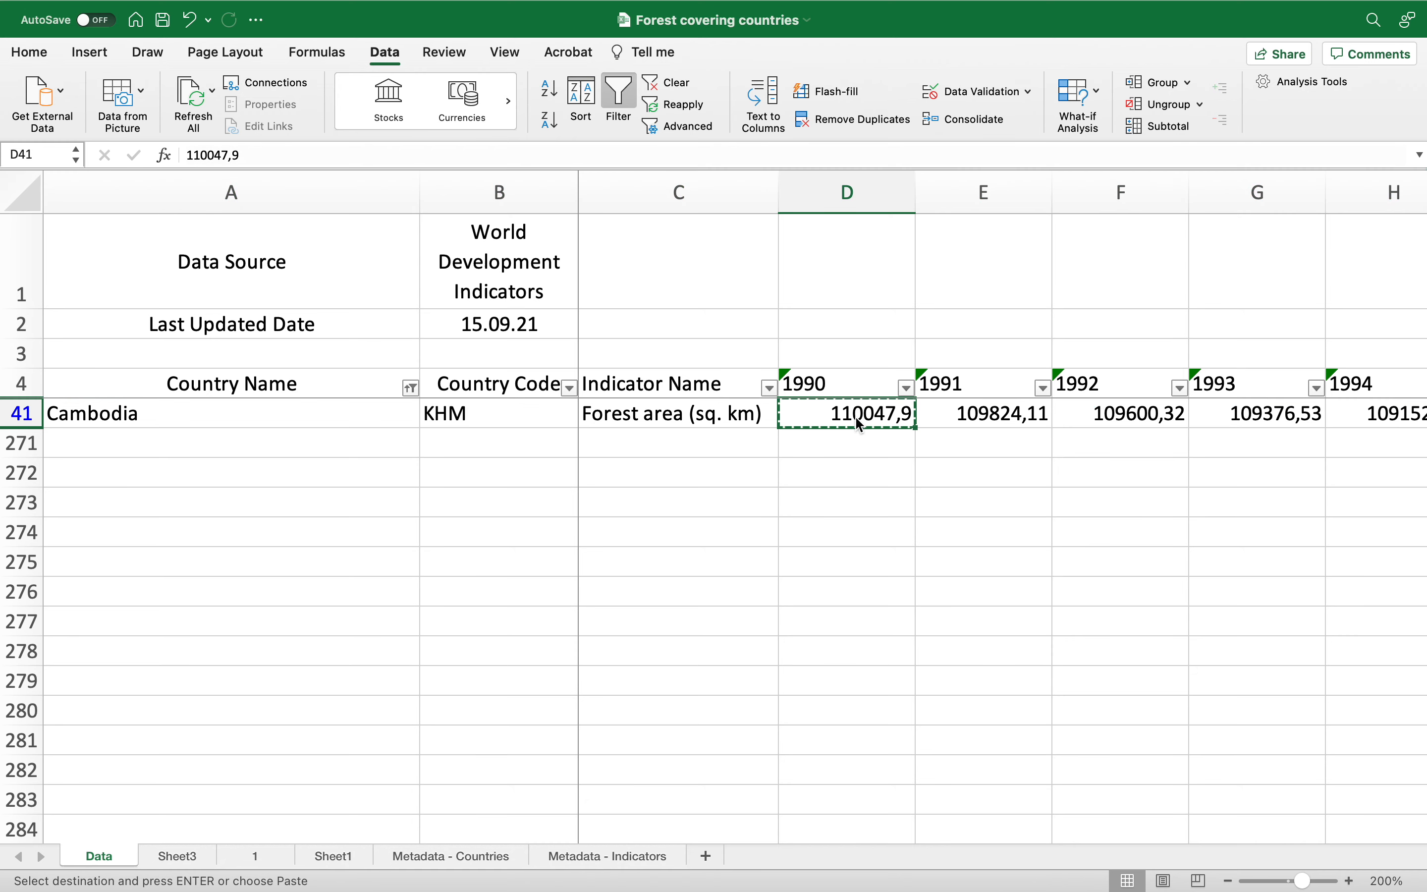
pyautogui.click(706, 856)
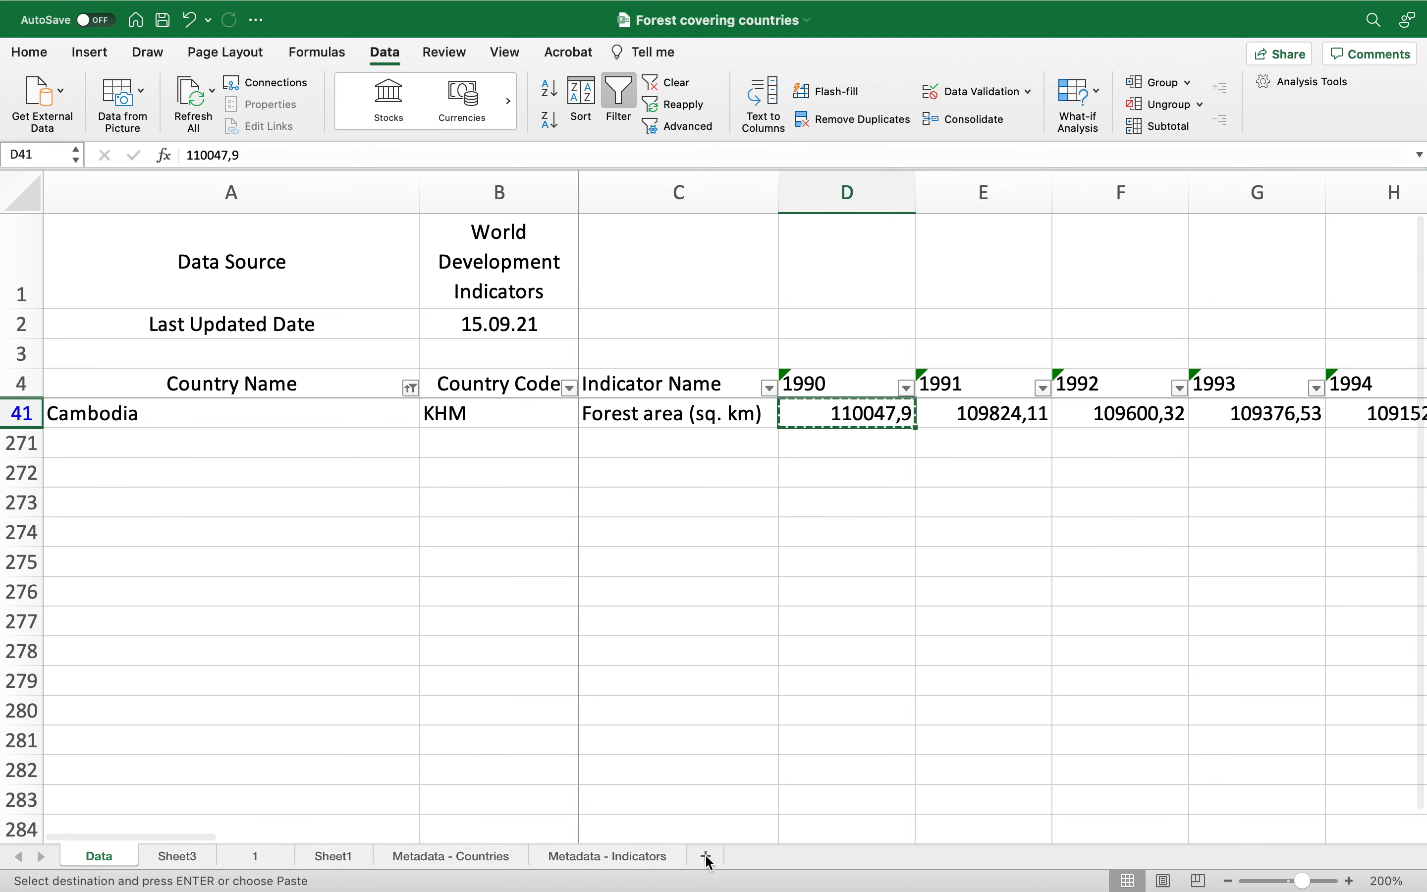
pyautogui.click(268, 276)
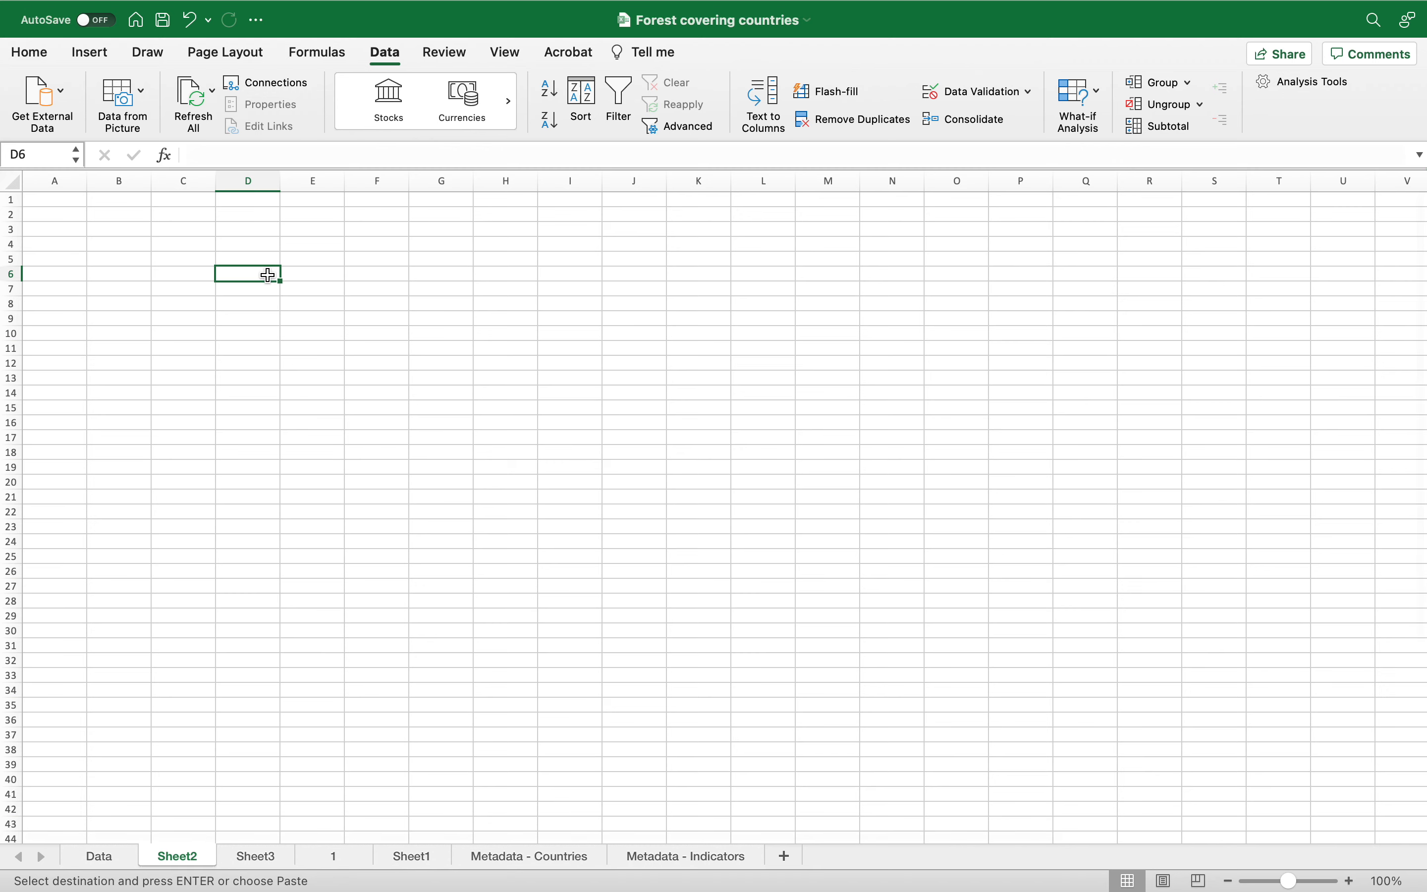
pyautogui.press('super+v')
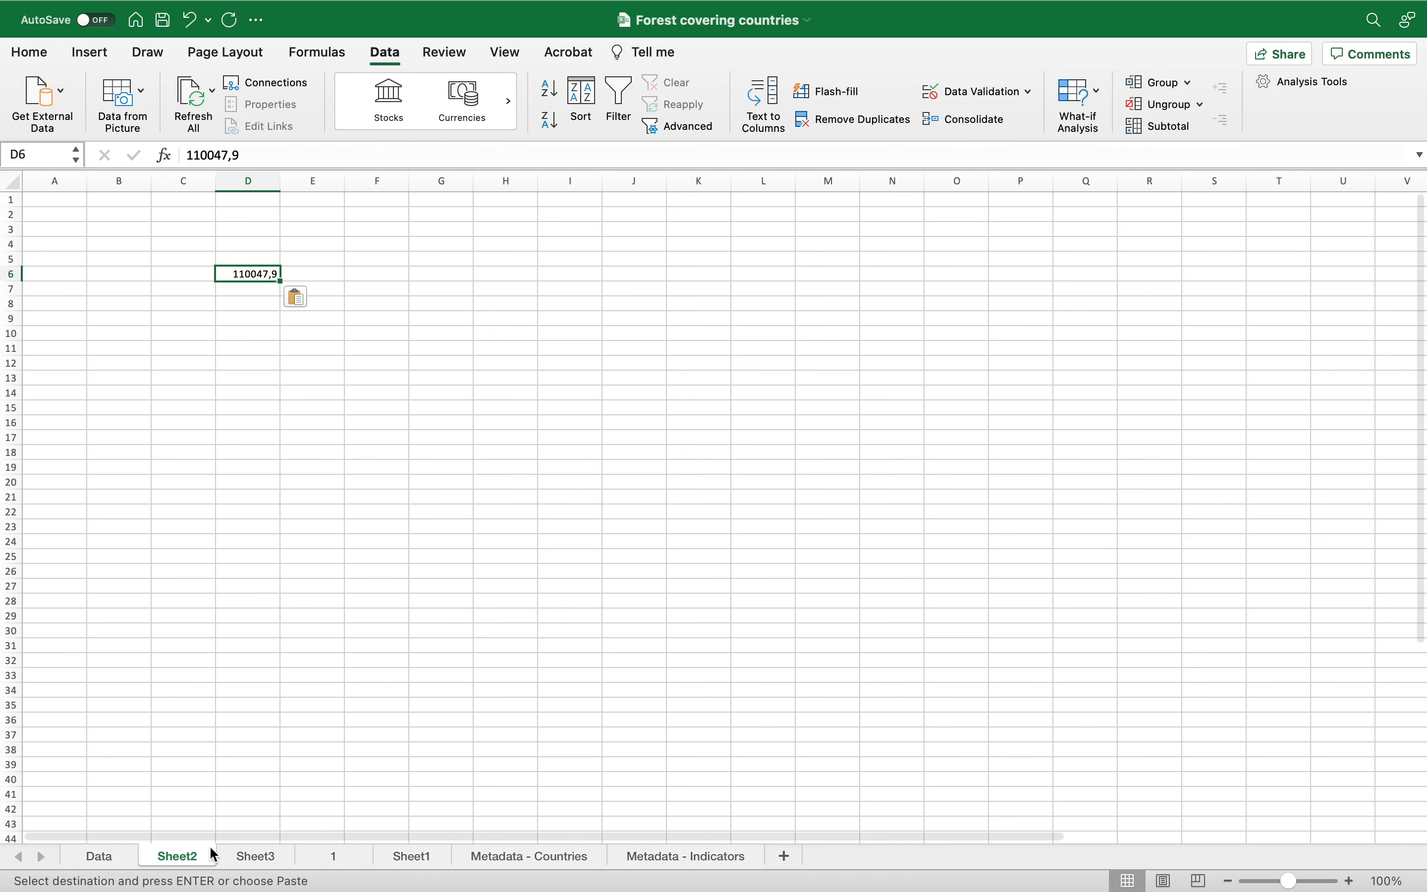
# Step: Copy Cambodia's 2005 forest area value from the Data sheet
pyautogui.click(99, 856)
pyautogui.hscroll(6, 867, 533)
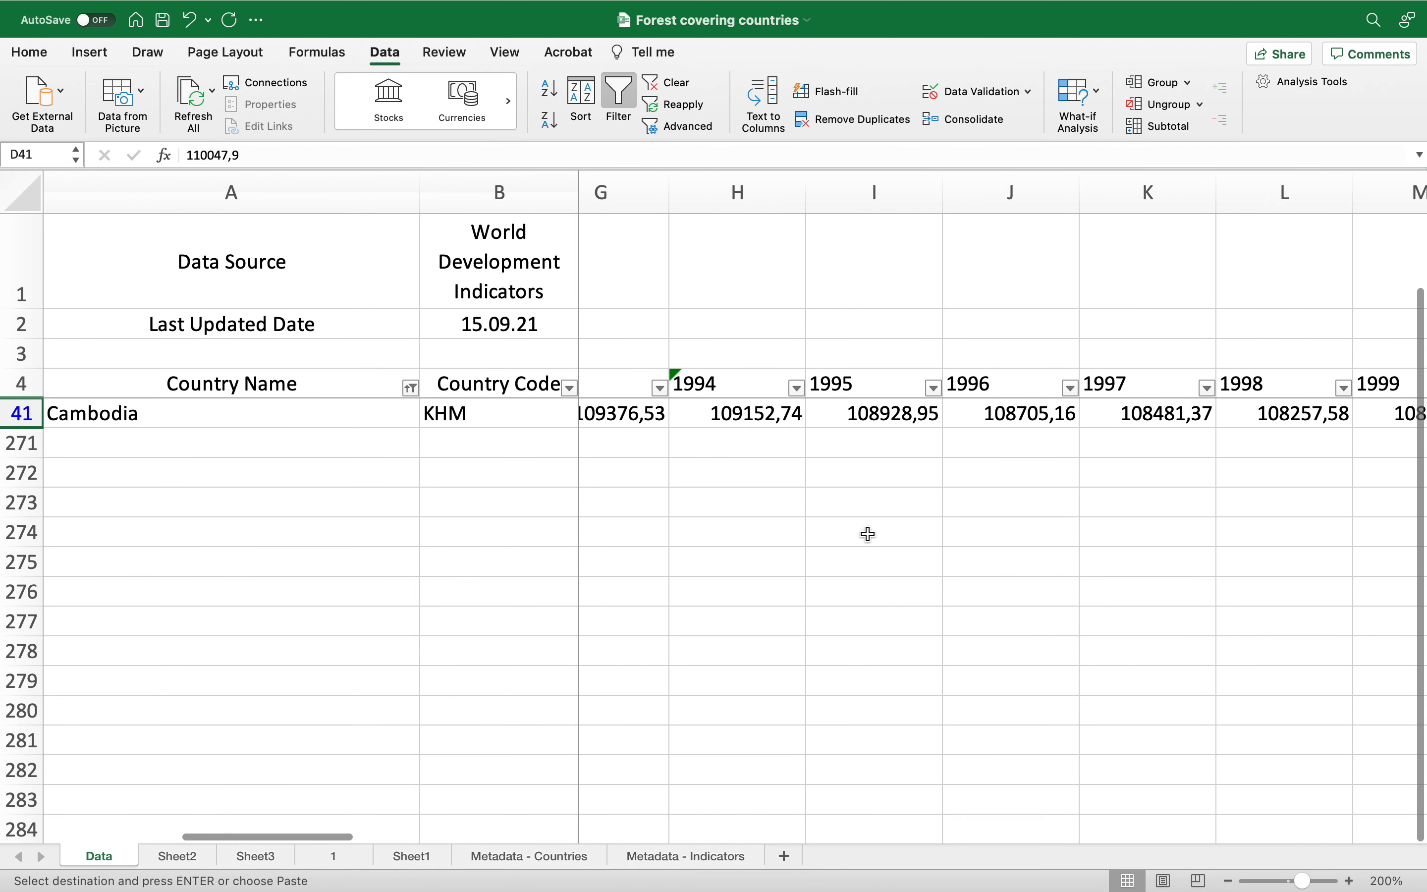
pyautogui.hscroll(3, 867, 534)
pyautogui.hscroll(1, 869, 534)
pyautogui.click(1029, 420)
pyautogui.press('super+c')
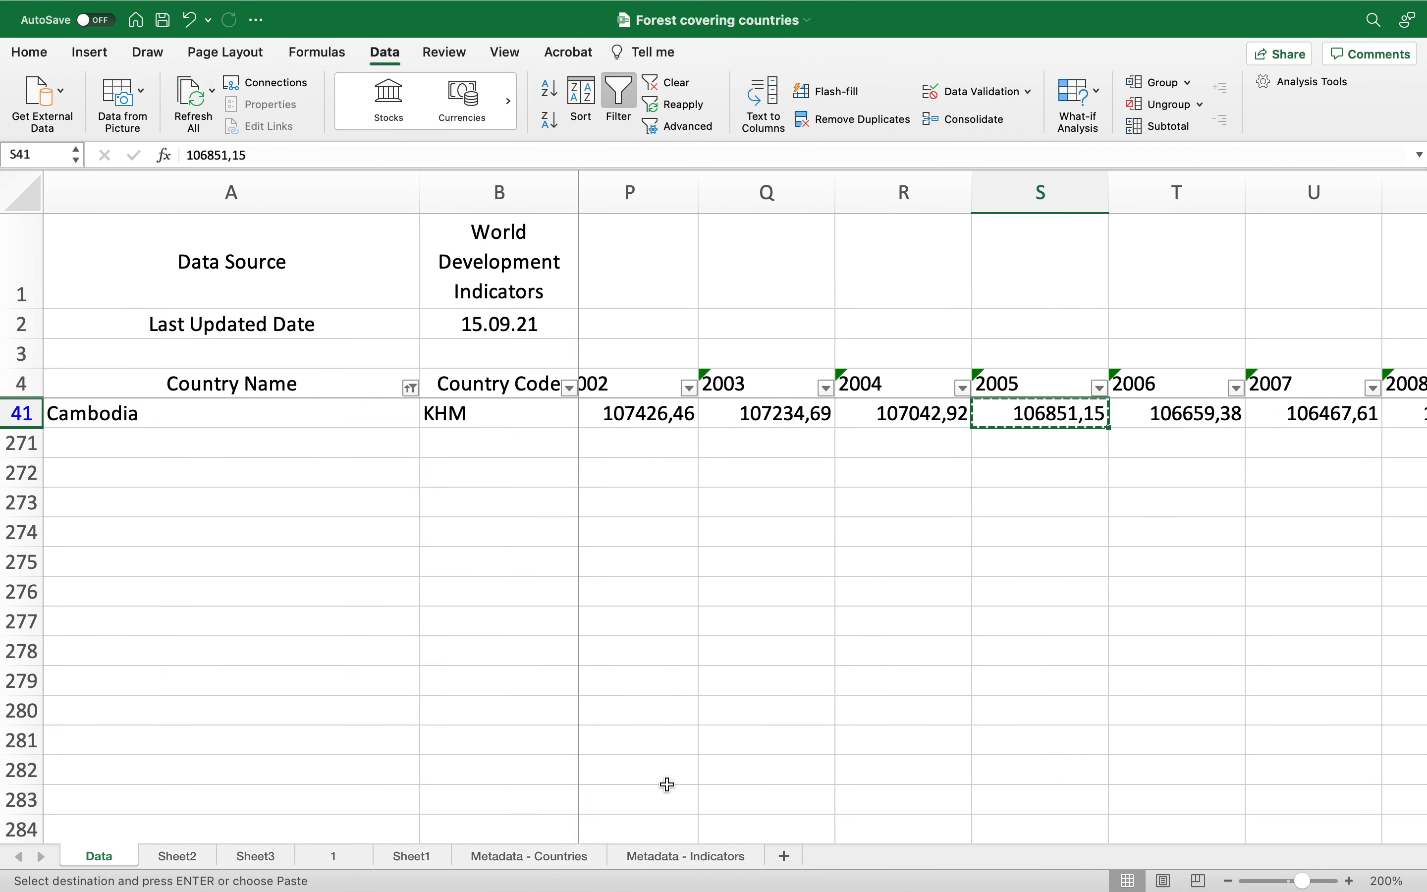
# Step: Rename the new sheet as Cambodia
pyautogui.click(258, 863)
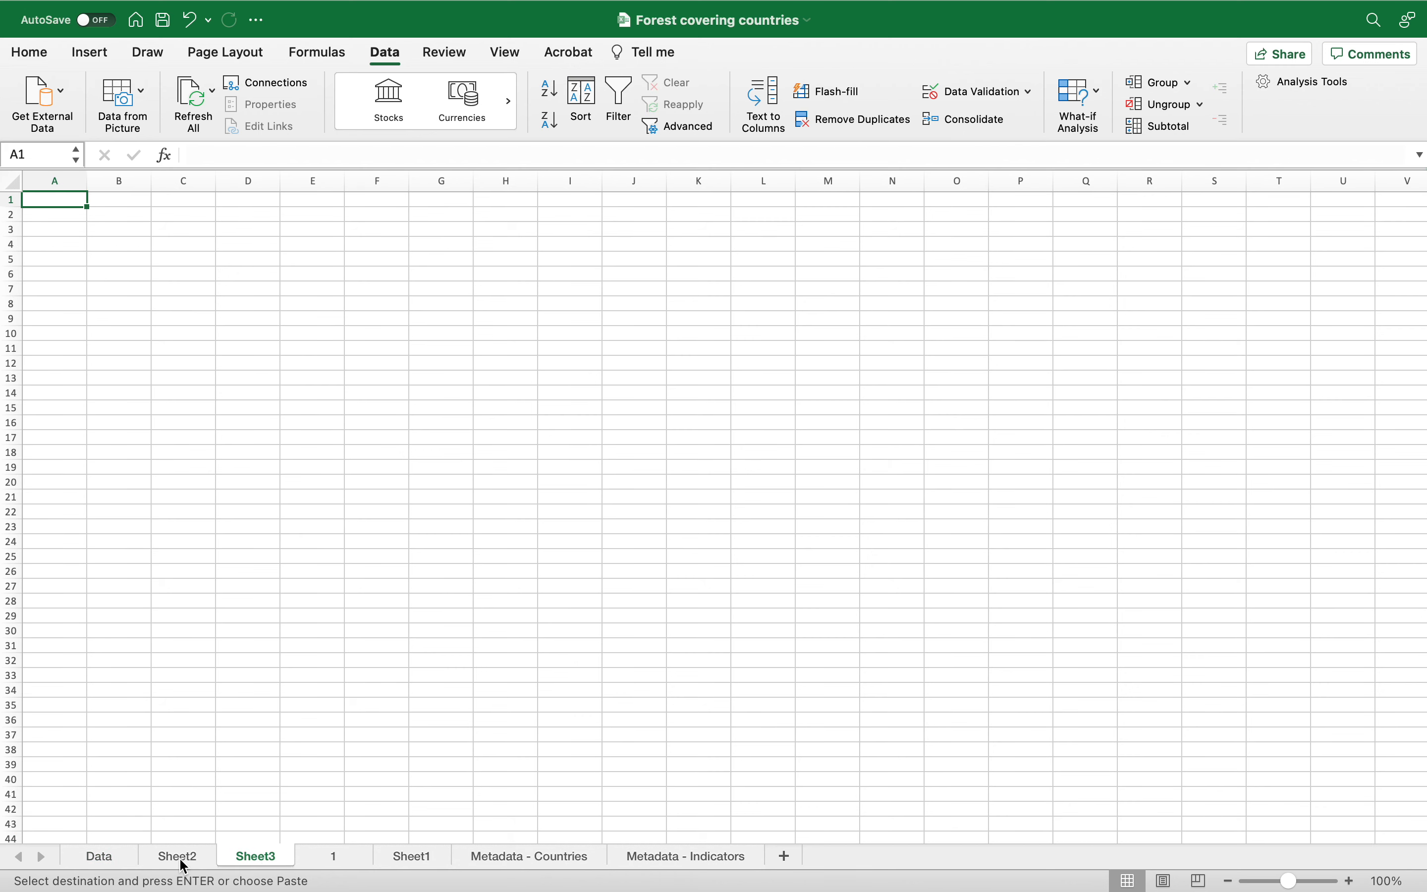
pyautogui.click(184, 862)
pyautogui.click(232, 862)
pyautogui.click(192, 862)
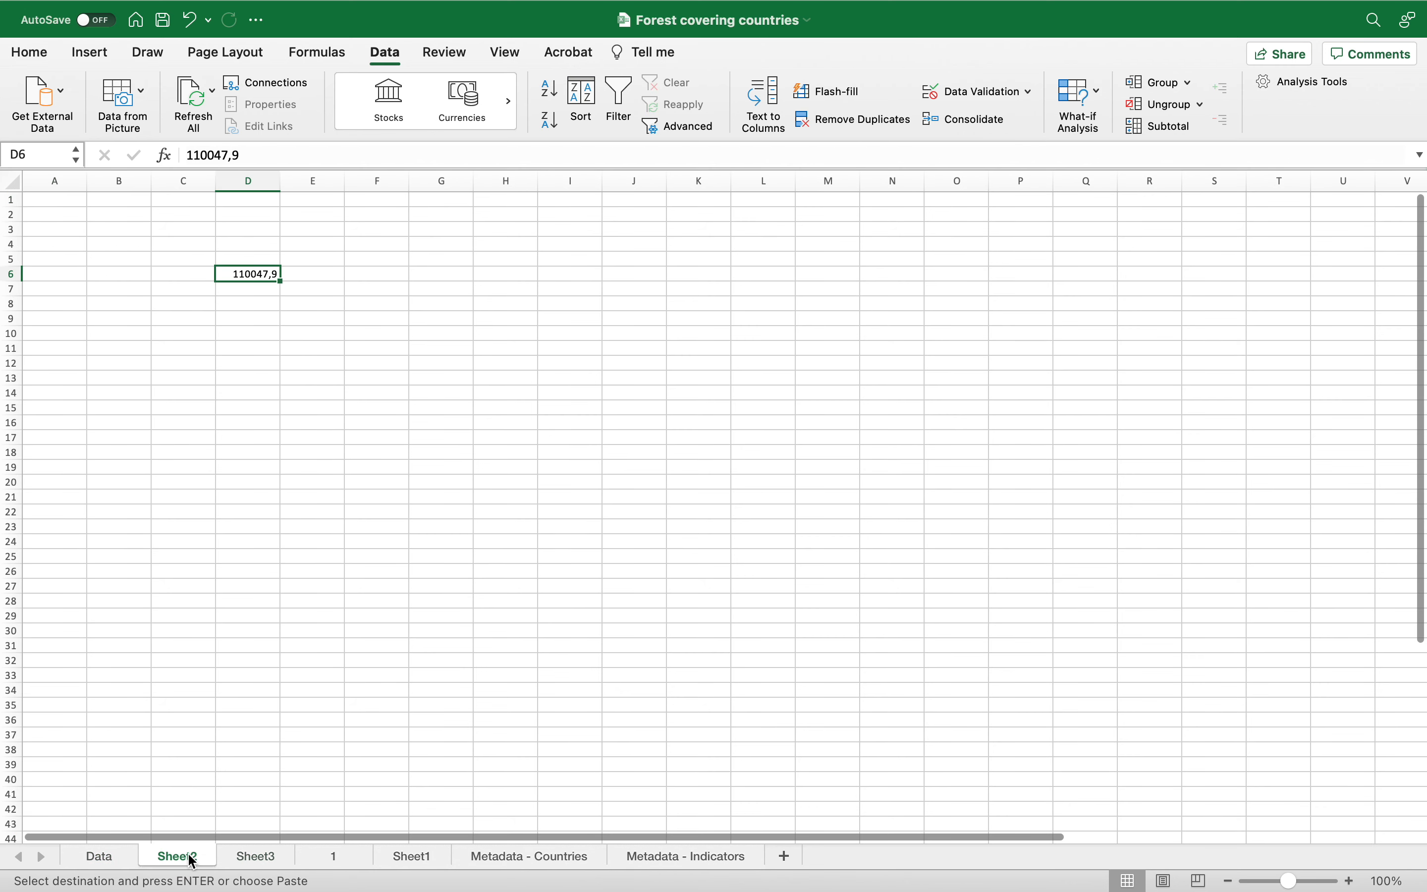
pyautogui.doubleClick(192, 861)
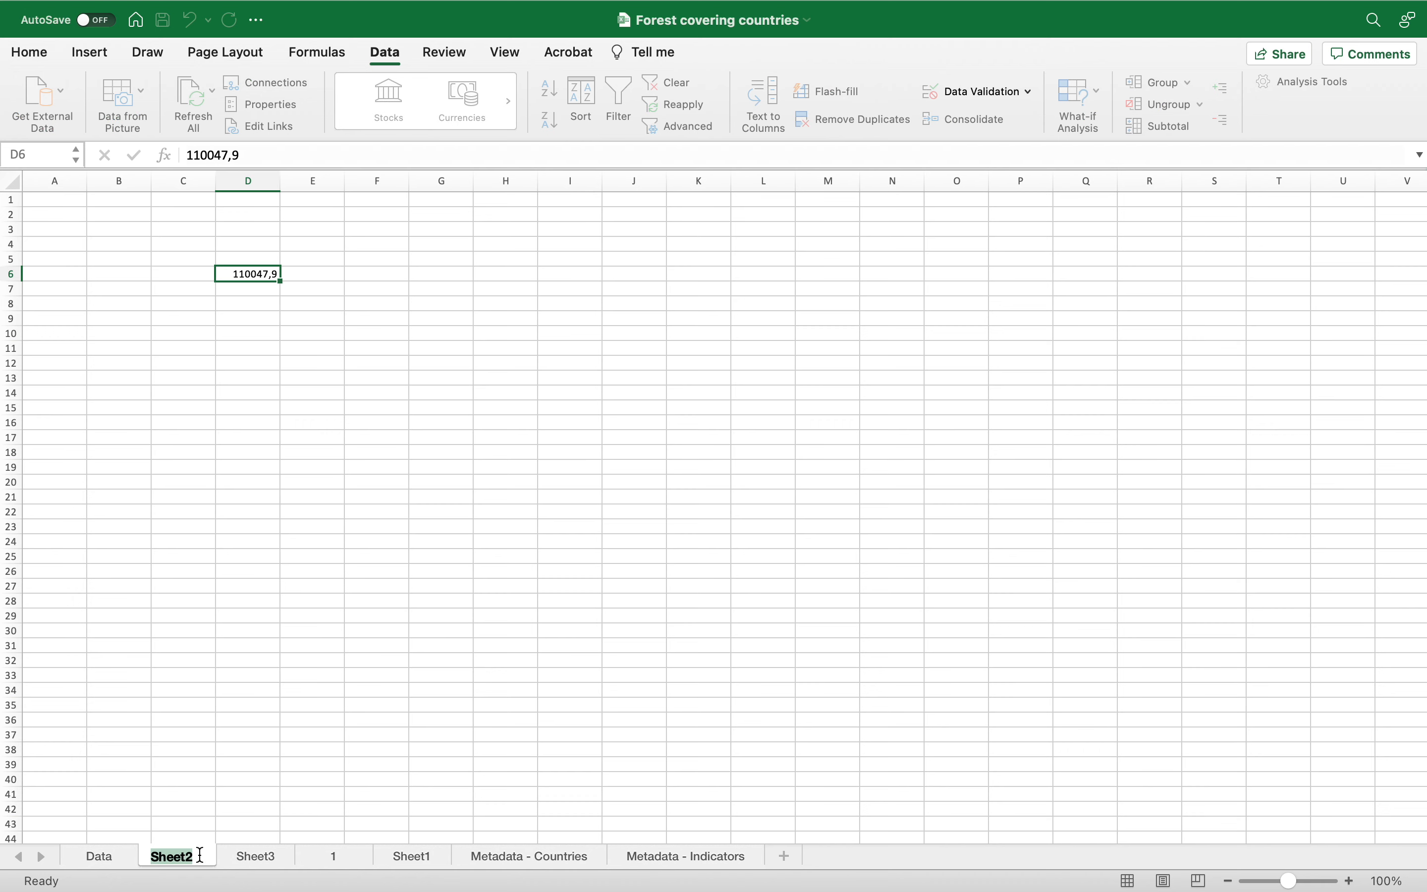
pyautogui.write('Cambodia')
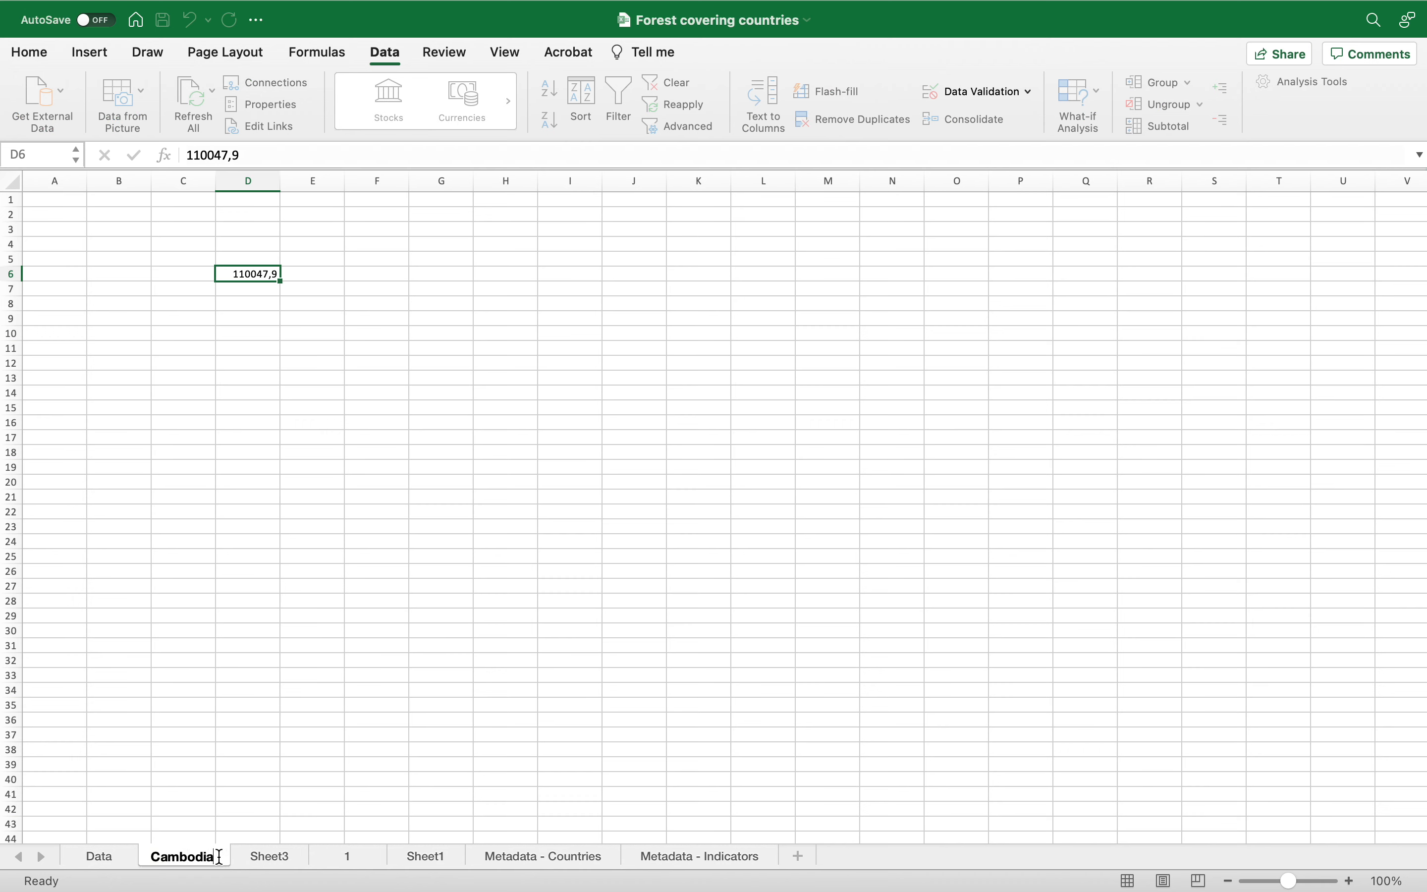
# Step: Paste the 2005 value into cell E6 of the Cambodia sheet
pyautogui.click(260, 558)
pyautogui.click(271, 588)
pyautogui.click(317, 277)
pyautogui.press('super+v')
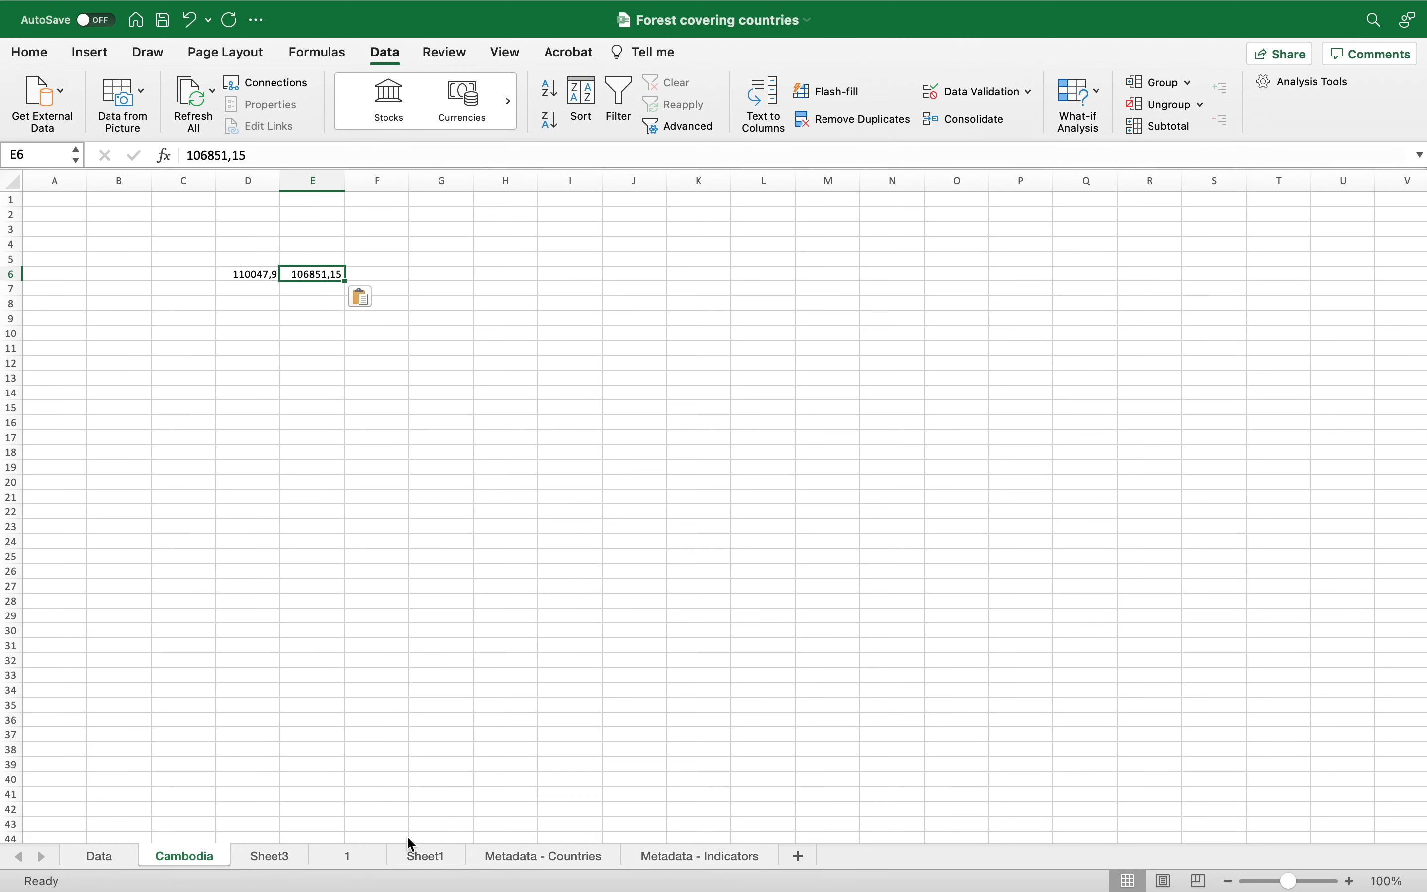
# Step: Copy Cambodia's 2020 forest area value from the Data sheet
pyautogui.click(128, 865)
pyautogui.hscroll(10, 822, 488)
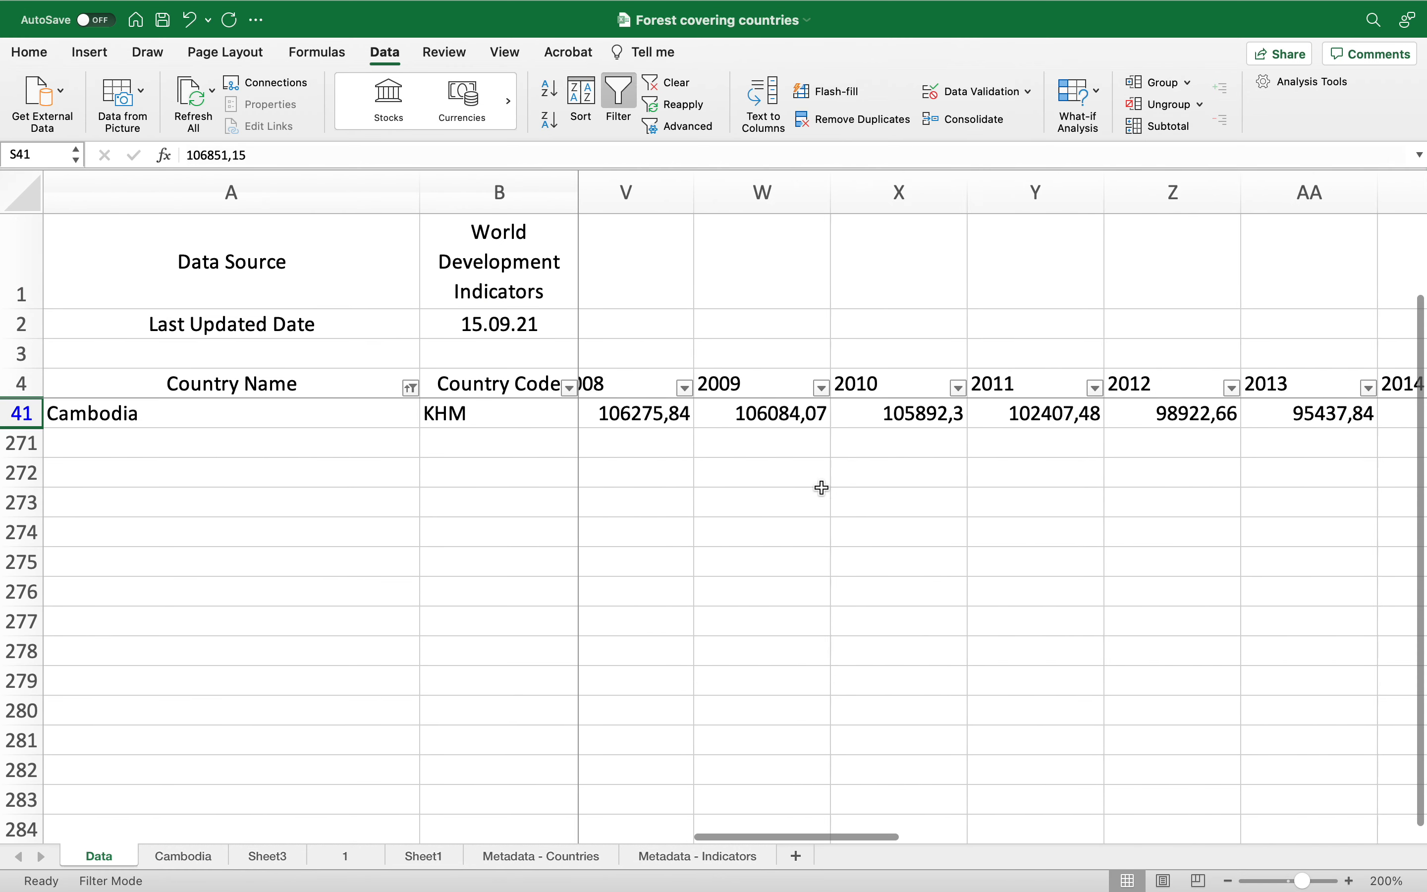
pyautogui.hscroll(5, 823, 487)
pyautogui.scroll(-2, 822, 488)
pyautogui.scroll(2, 823, 487)
pyautogui.hscroll(-1, 822, 487)
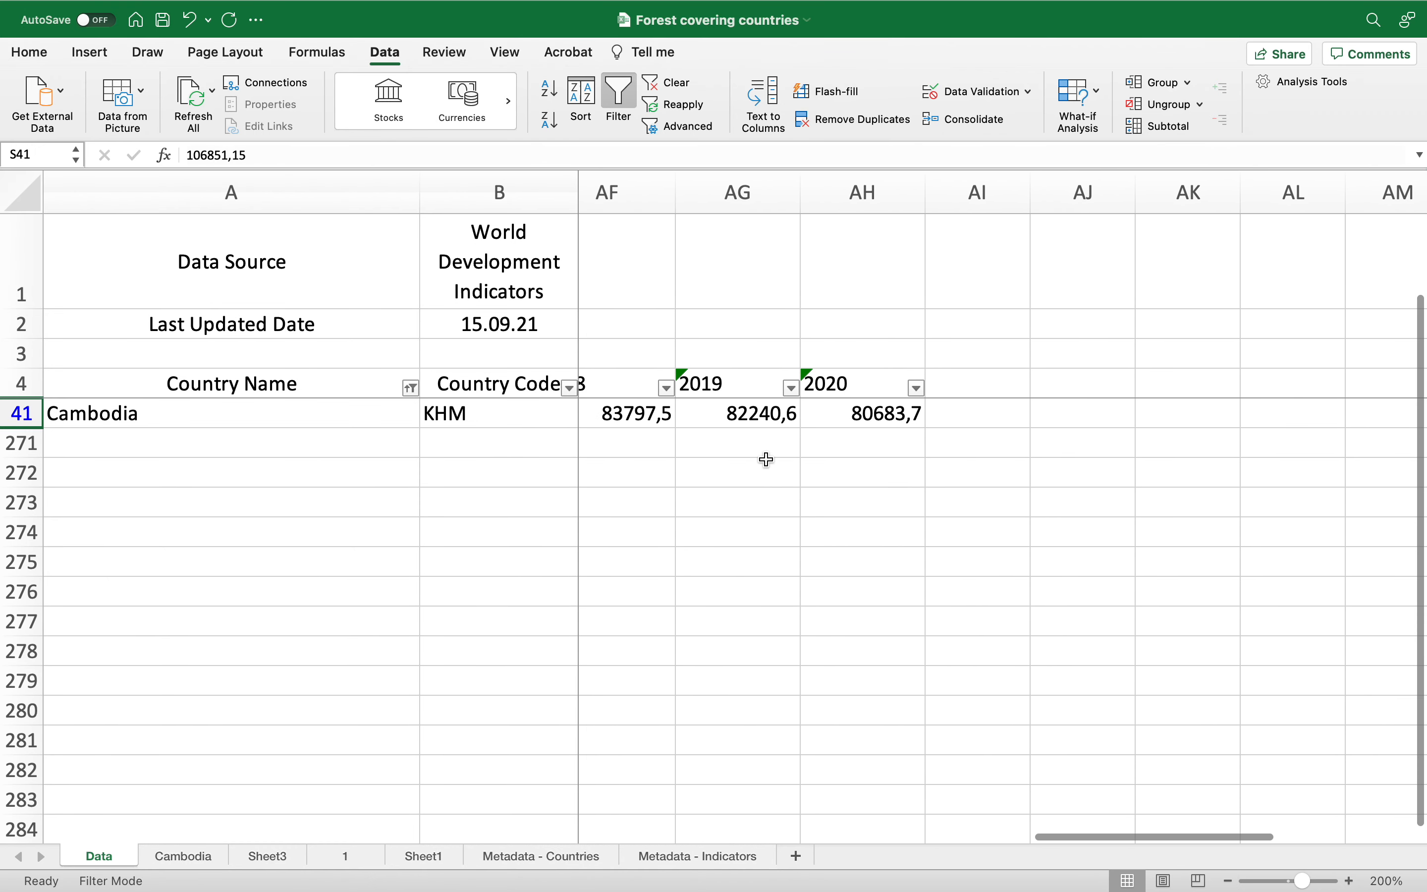
pyautogui.click(888, 418)
pyautogui.press('super+c')
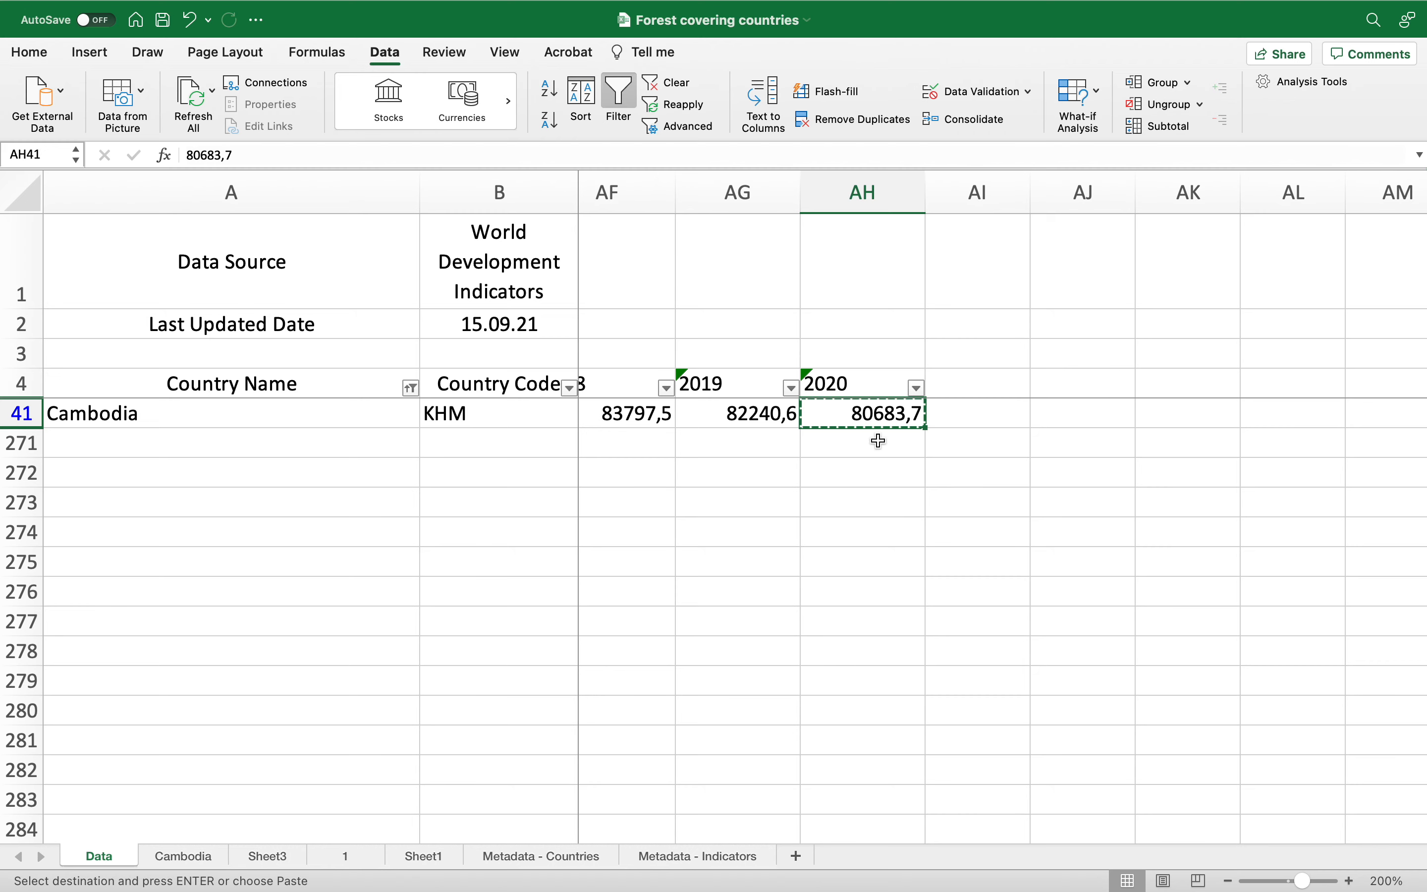
# Step: Paste the 2020 forest area value into cell F6 of the Cambodia sheet
pyautogui.click(194, 857)
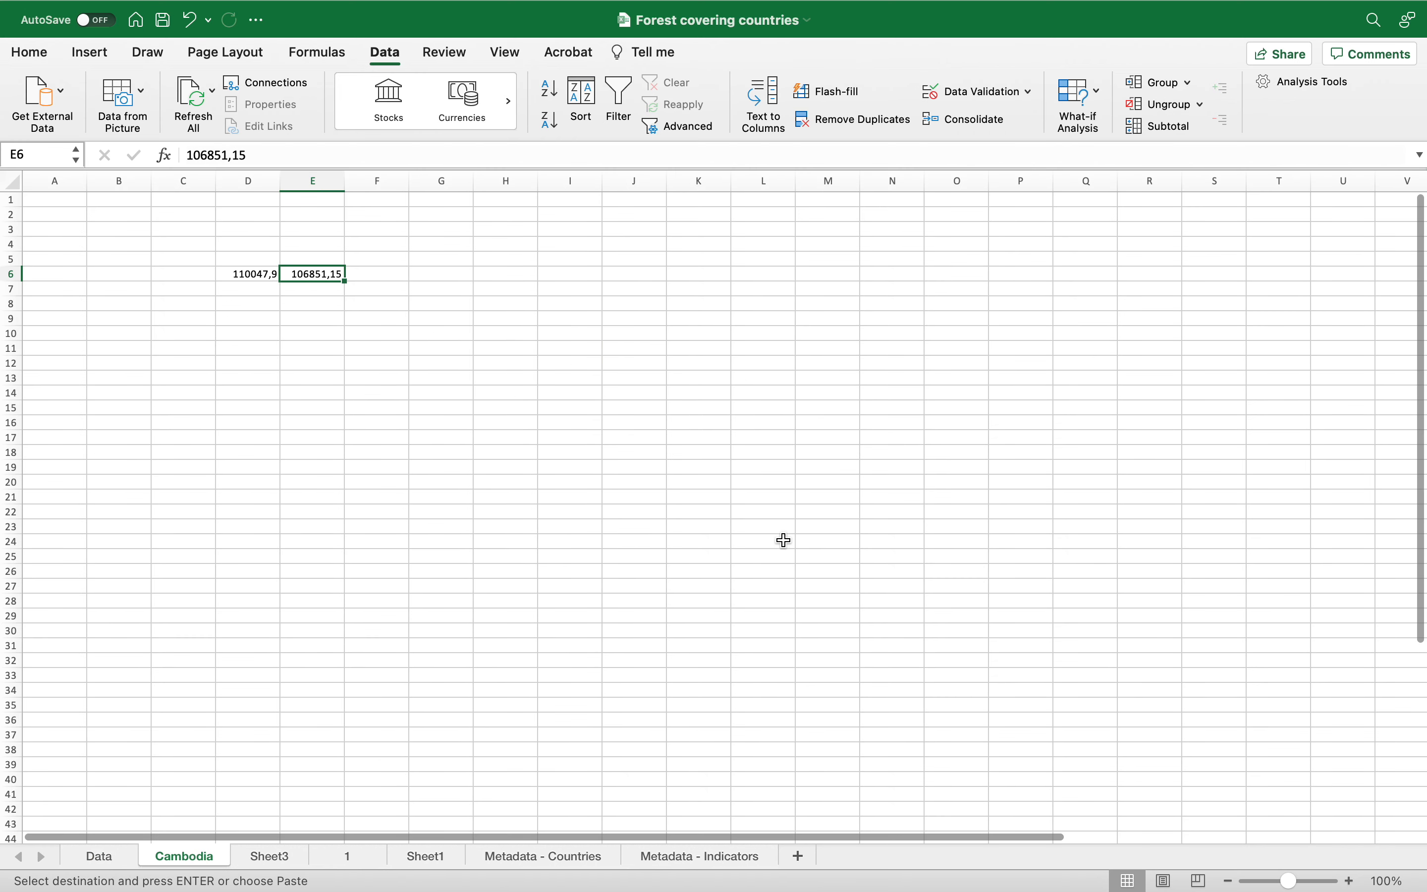
pyautogui.click(390, 275)
pyautogui.press('super+v')
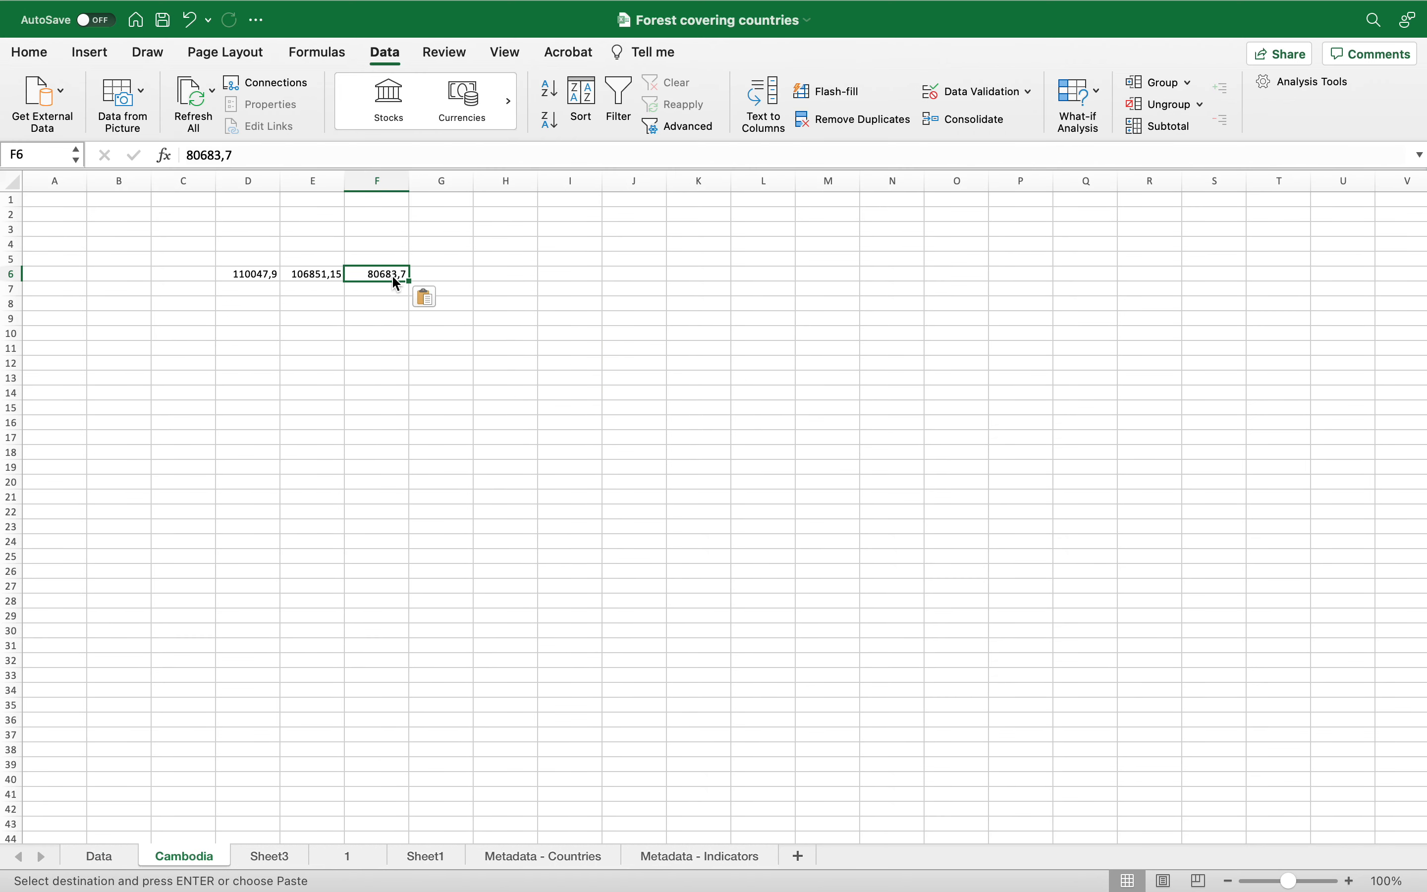
# Step: Enter the year headers 1990, 2005 and 2020 in cells D5, E5 and F5 above the pasted values
pyautogui.click(271, 260)
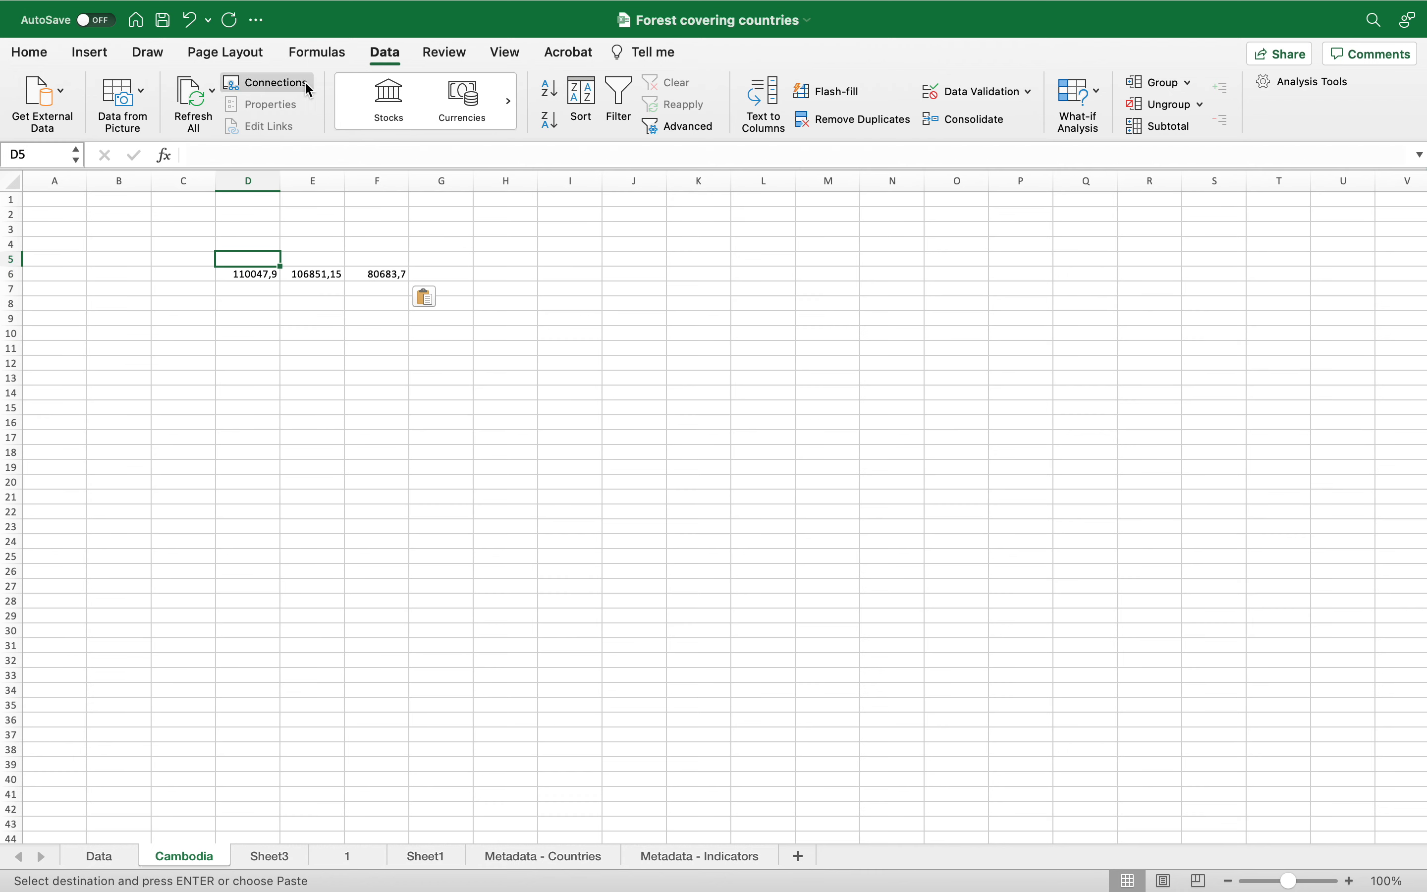
pyautogui.click(507, 53)
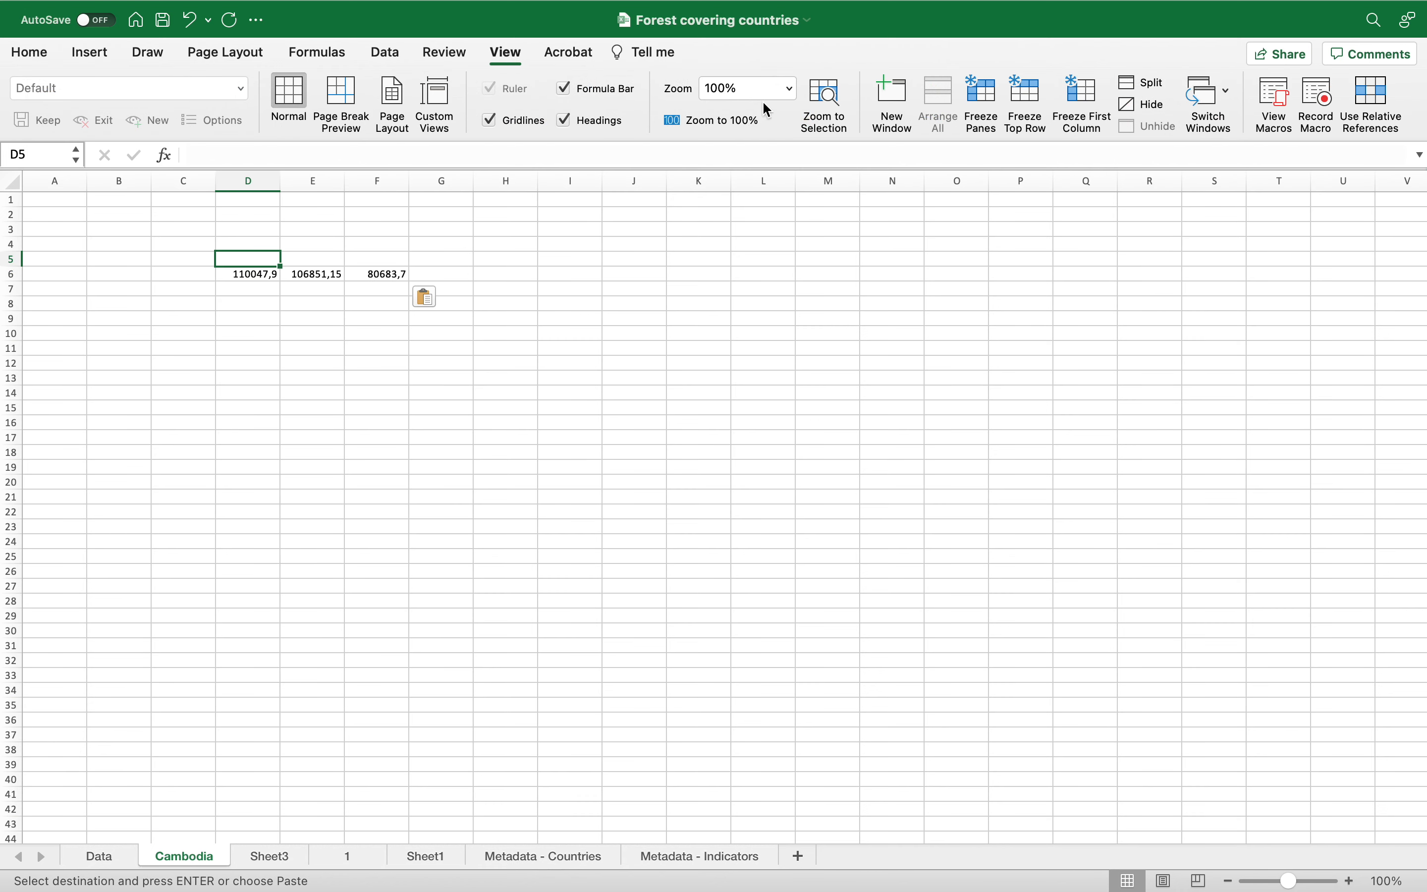
pyautogui.click(790, 90)
pyautogui.click(769, 136)
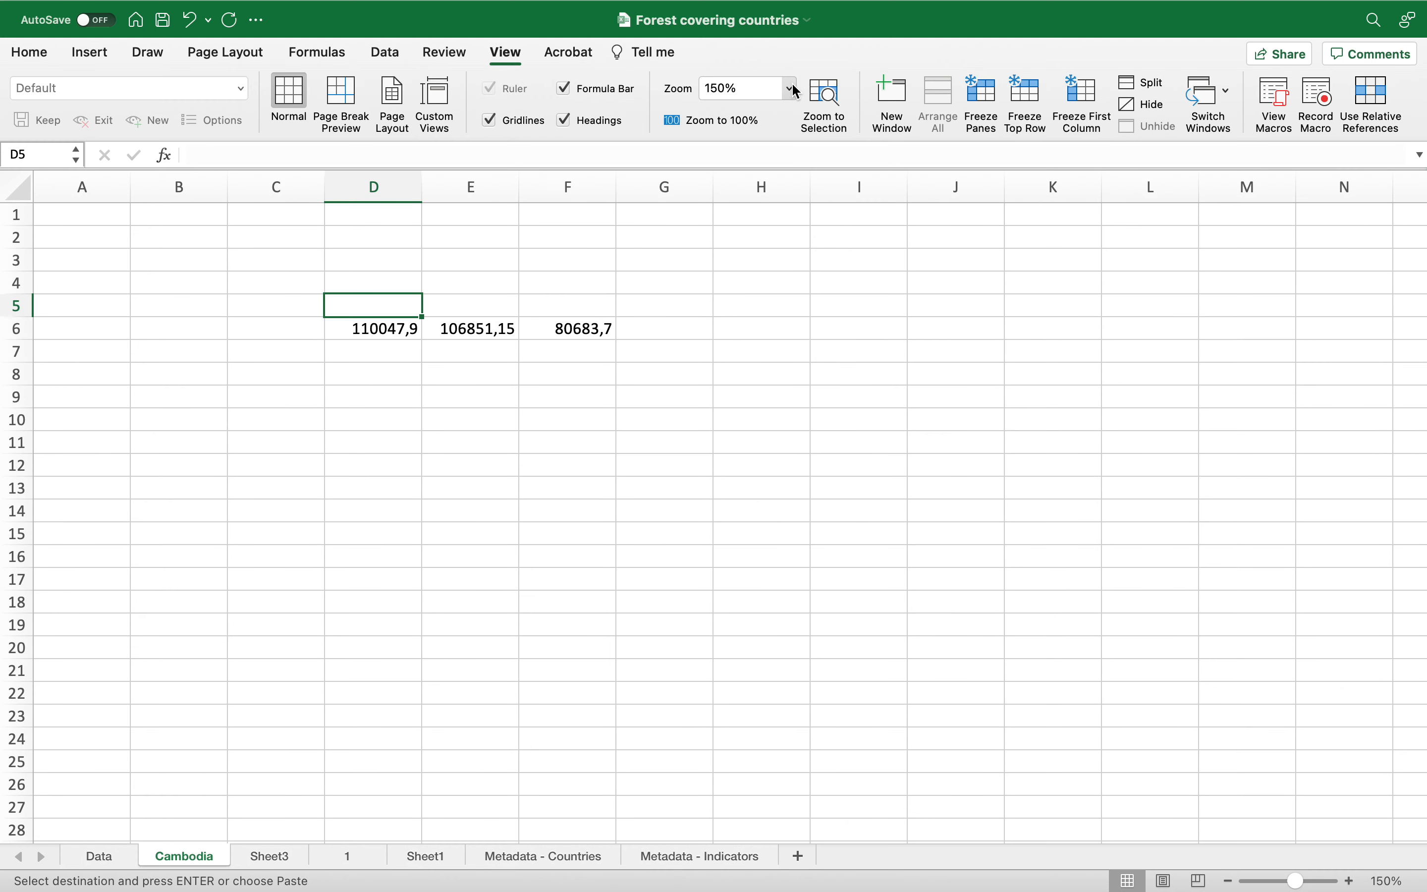
pyautogui.click(793, 90)
pyautogui.click(770, 115)
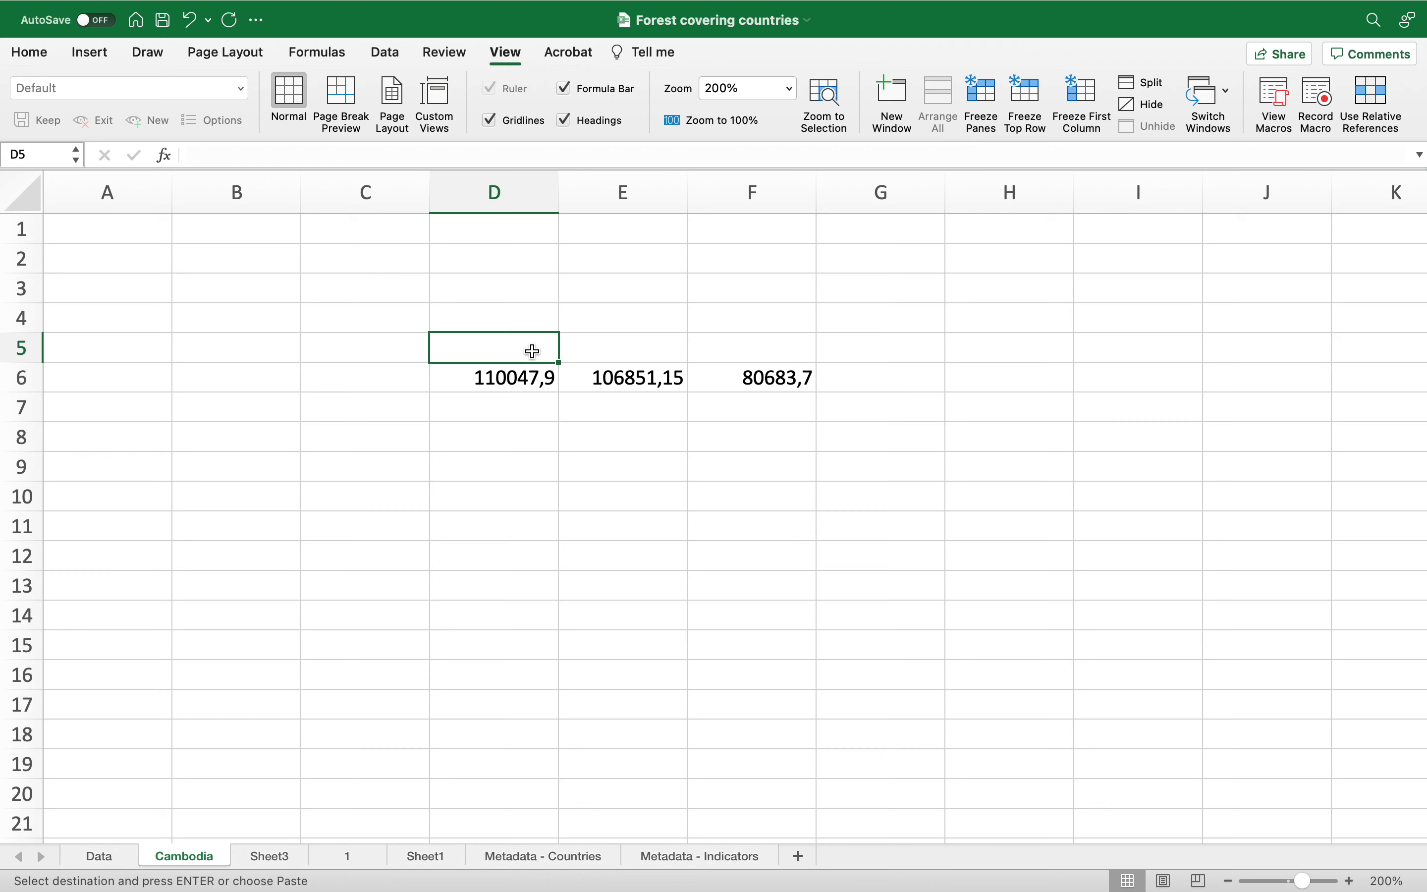
pyautogui.write('1990')
pyautogui.doubleClick(600, 354)
pyautogui.write('2005')
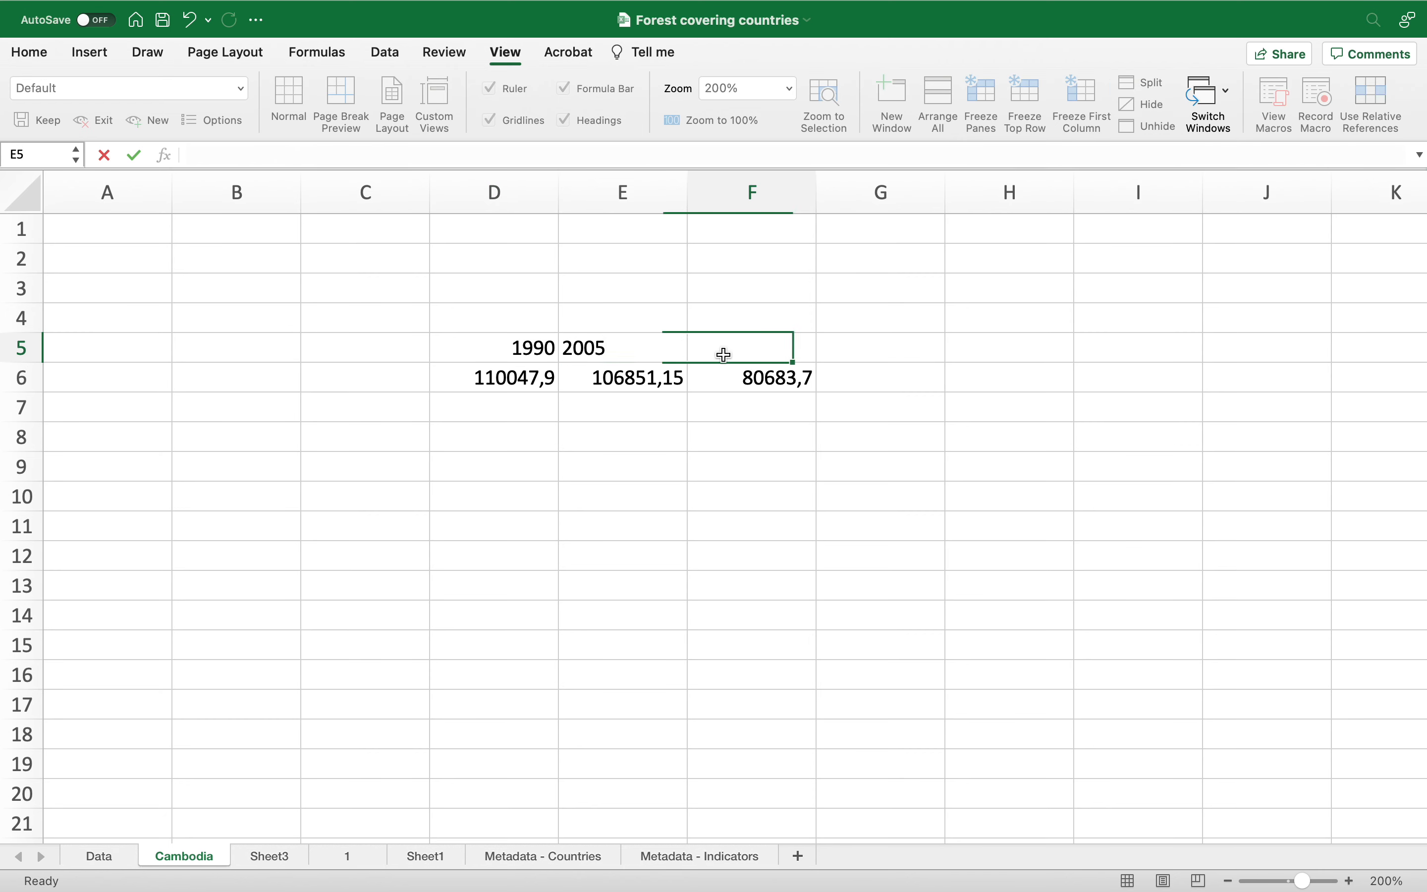
pyautogui.click(723, 354)
pyautogui.write('2020')
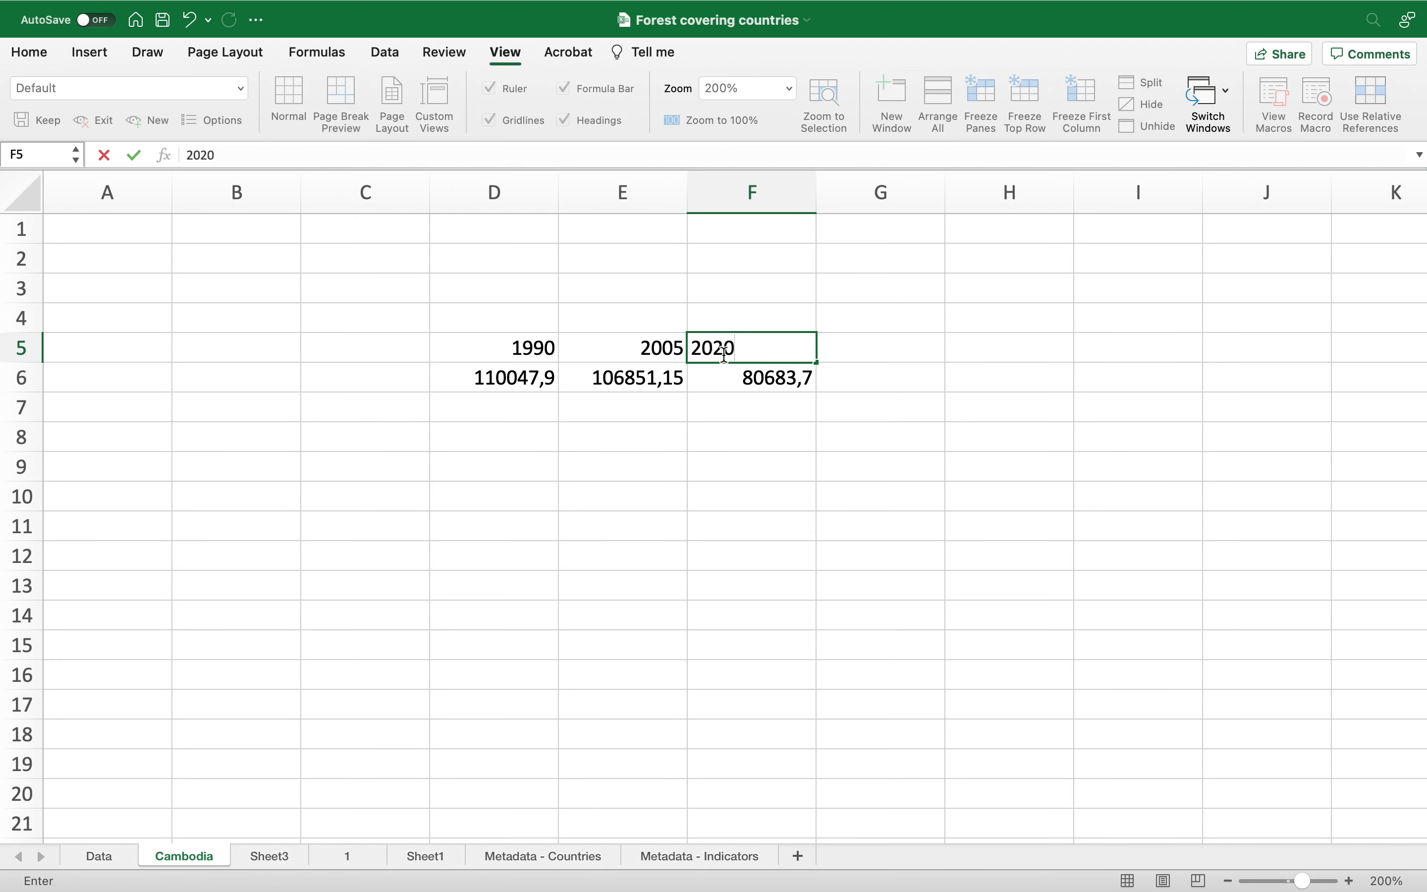
pyautogui.click(671, 385)
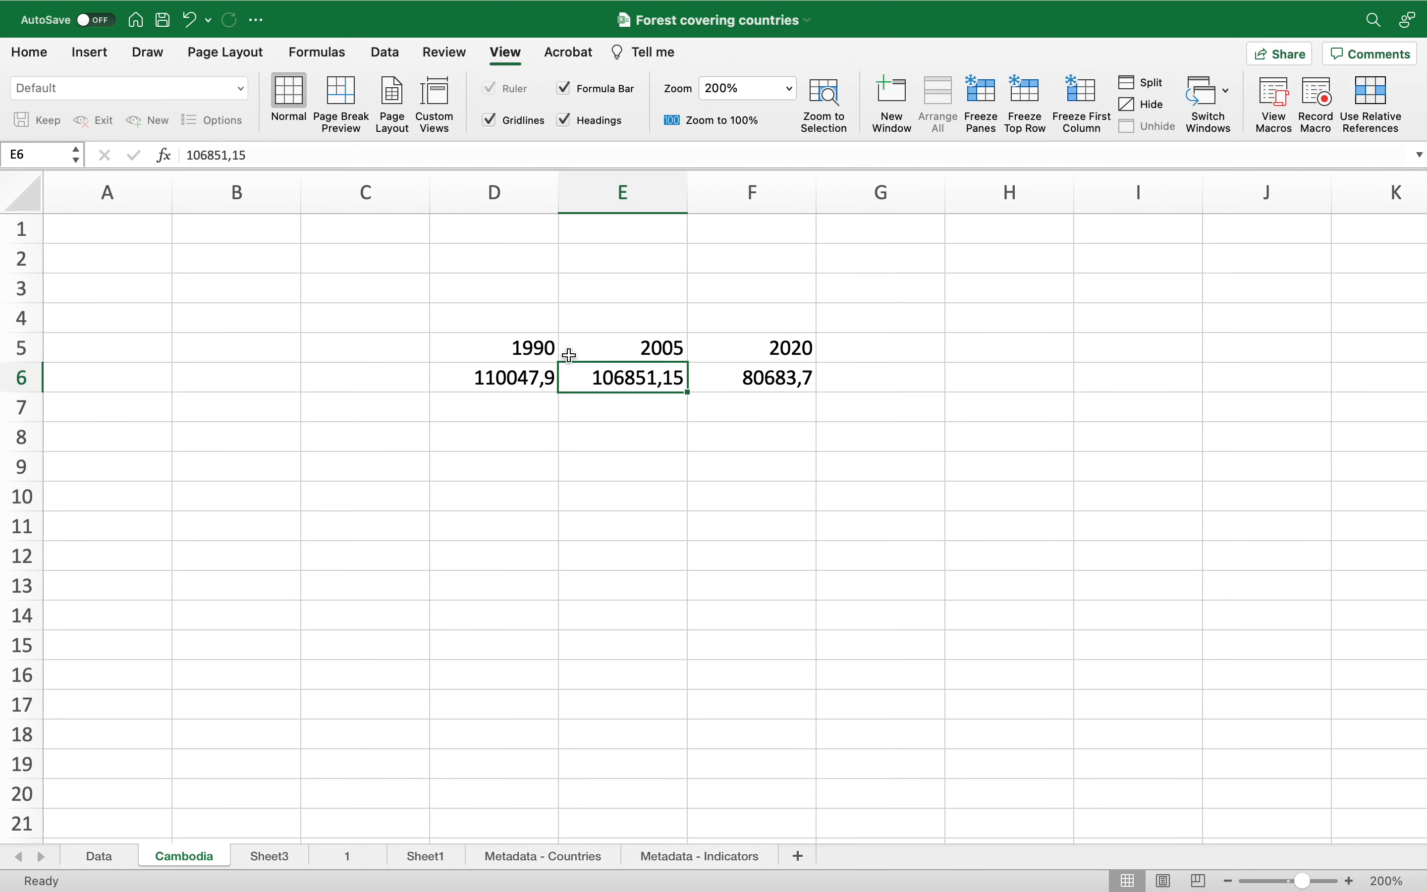
# Step: Label cells C5 to C7 as Year, Forest land area in km squared, and Percentage change
pyautogui.click(400, 345)
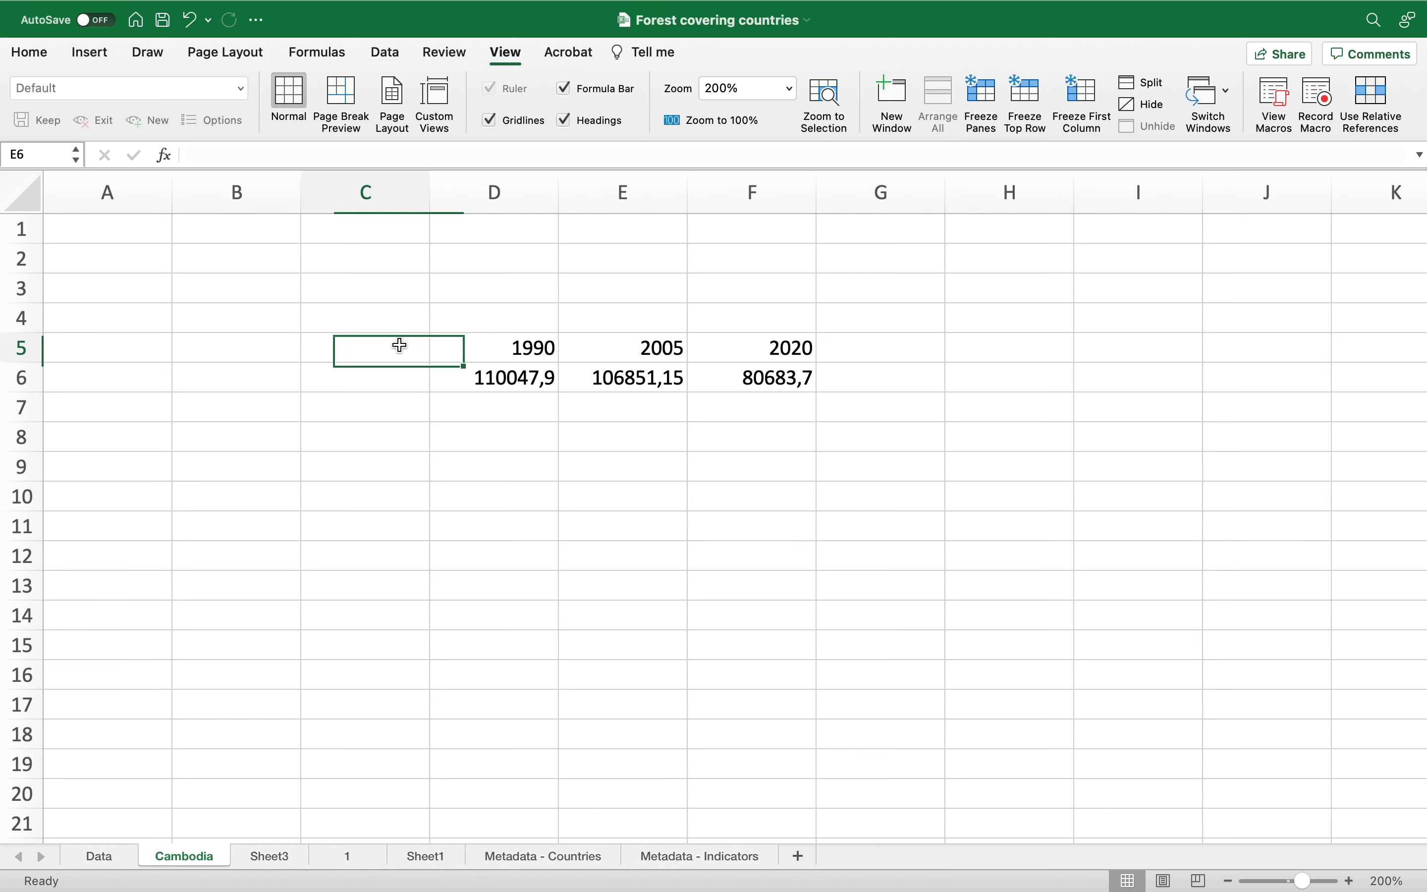
pyautogui.write('Year')
pyautogui.click(392, 379)
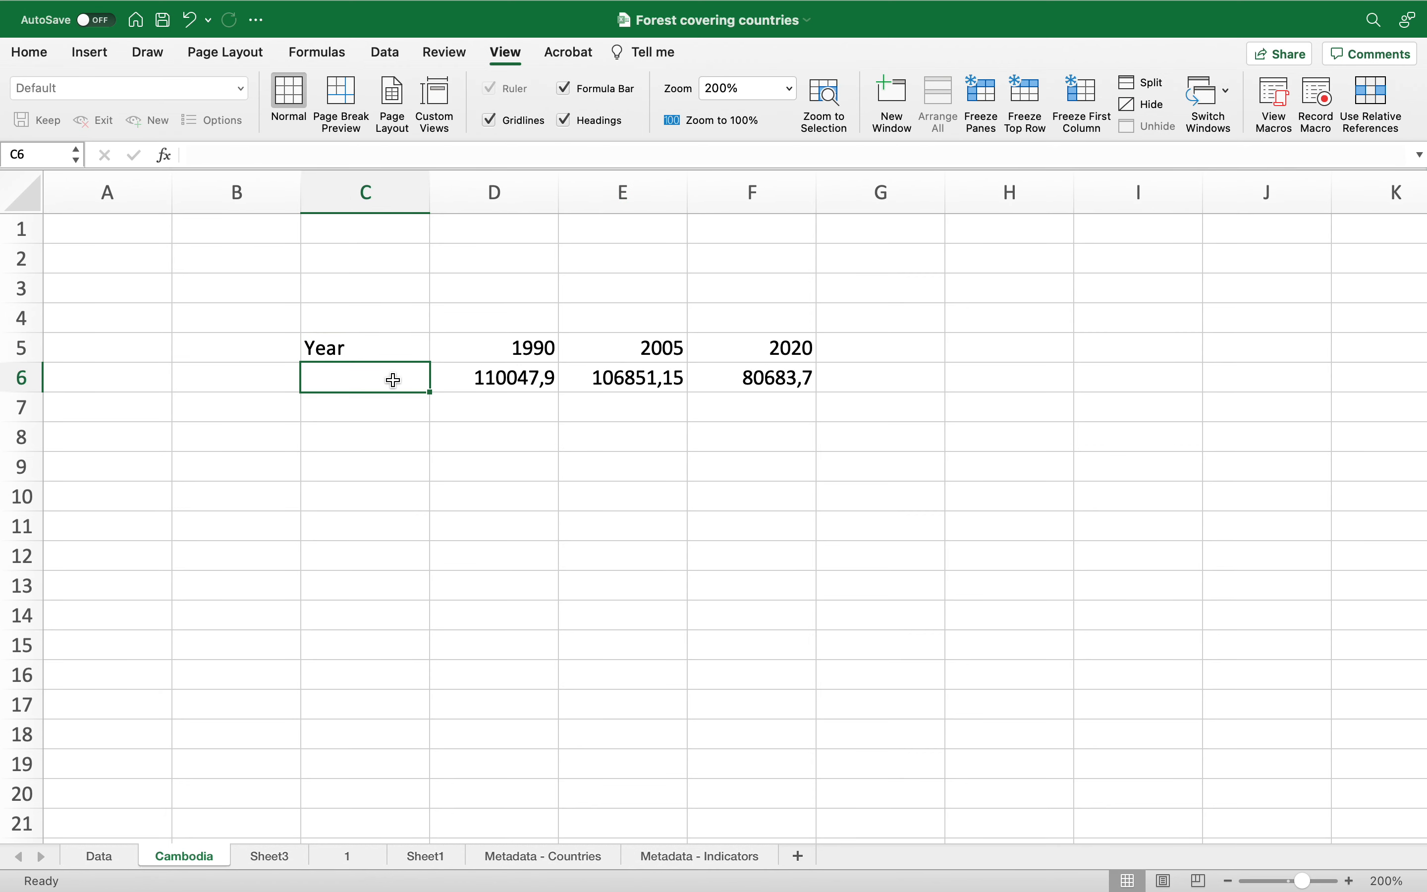
pyautogui.write('Forest land area in km squared')
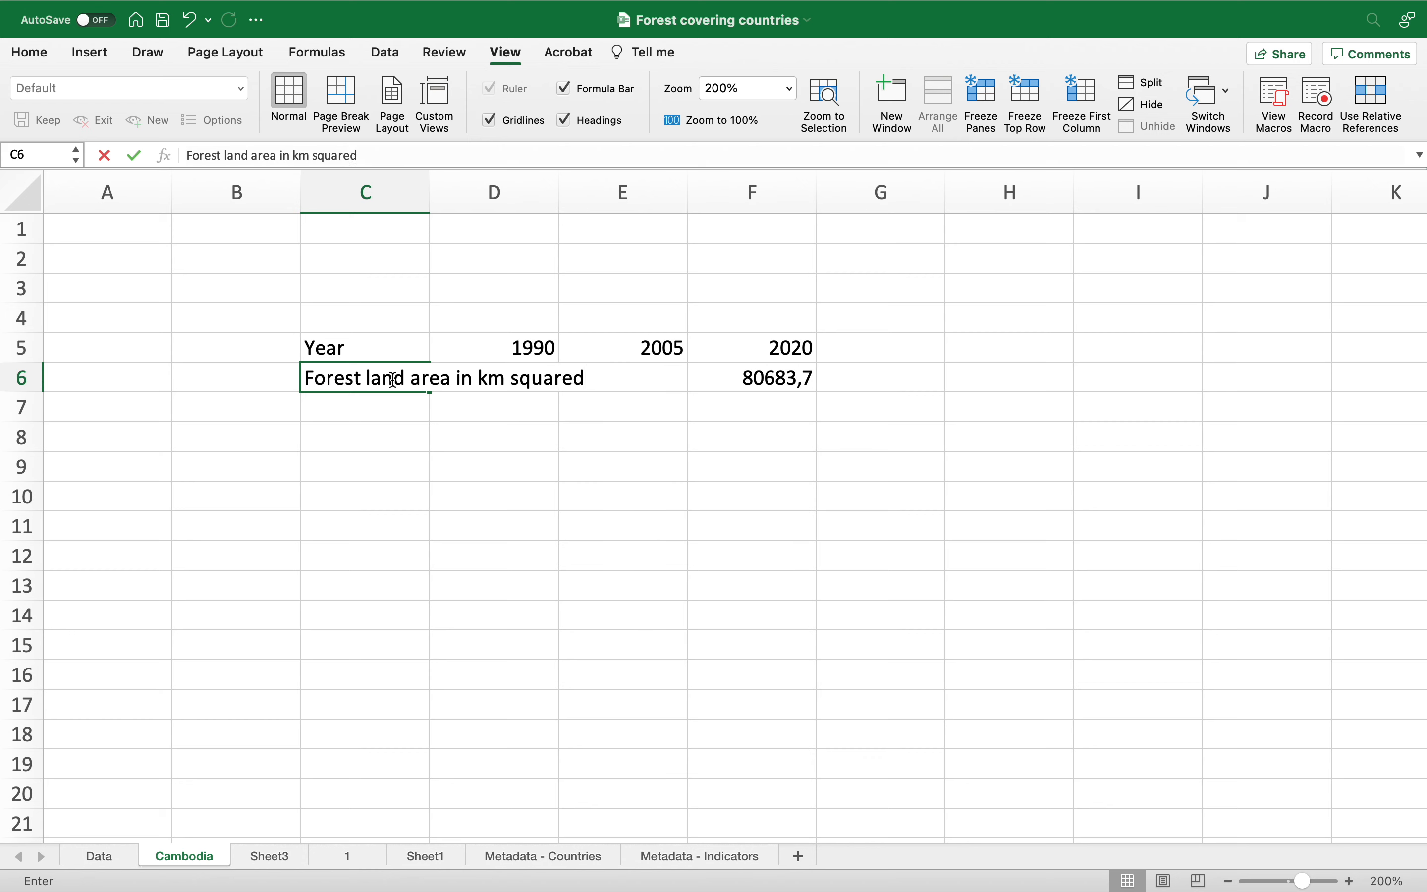
pyautogui.click(392, 411)
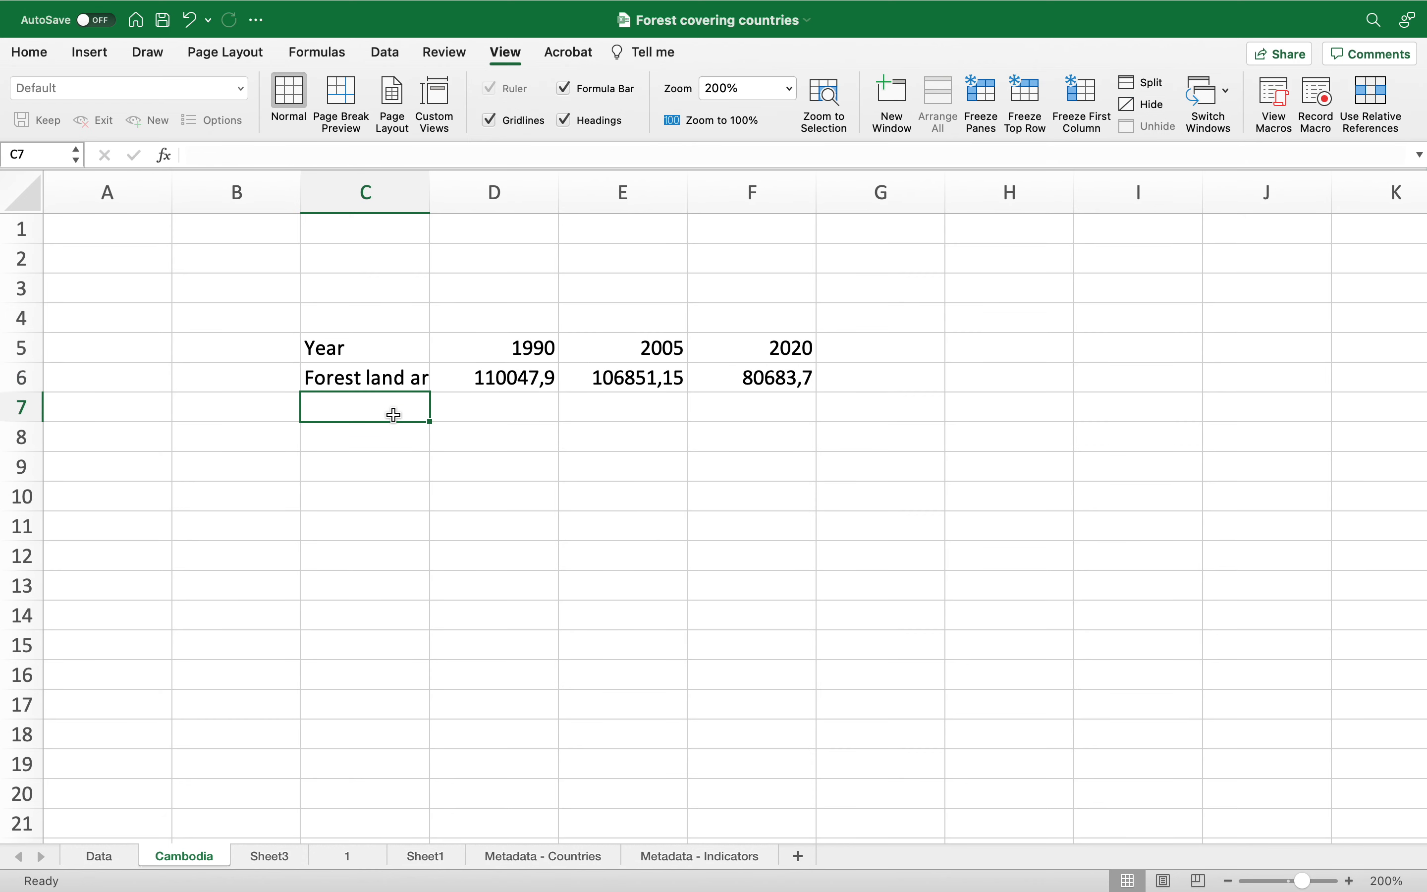
pyautogui.write('Perc')
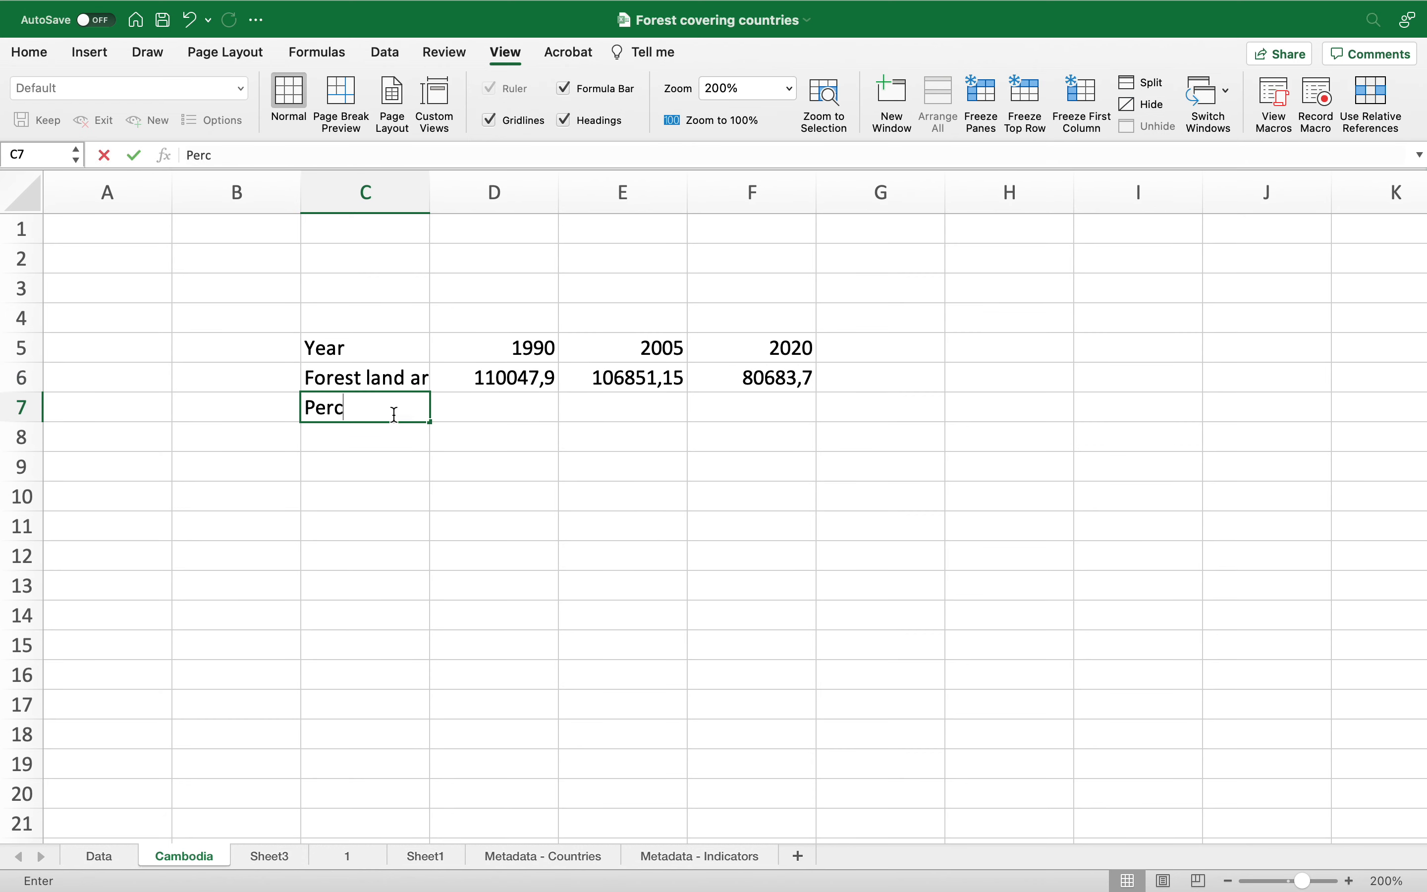
pyautogui.write('entage change')
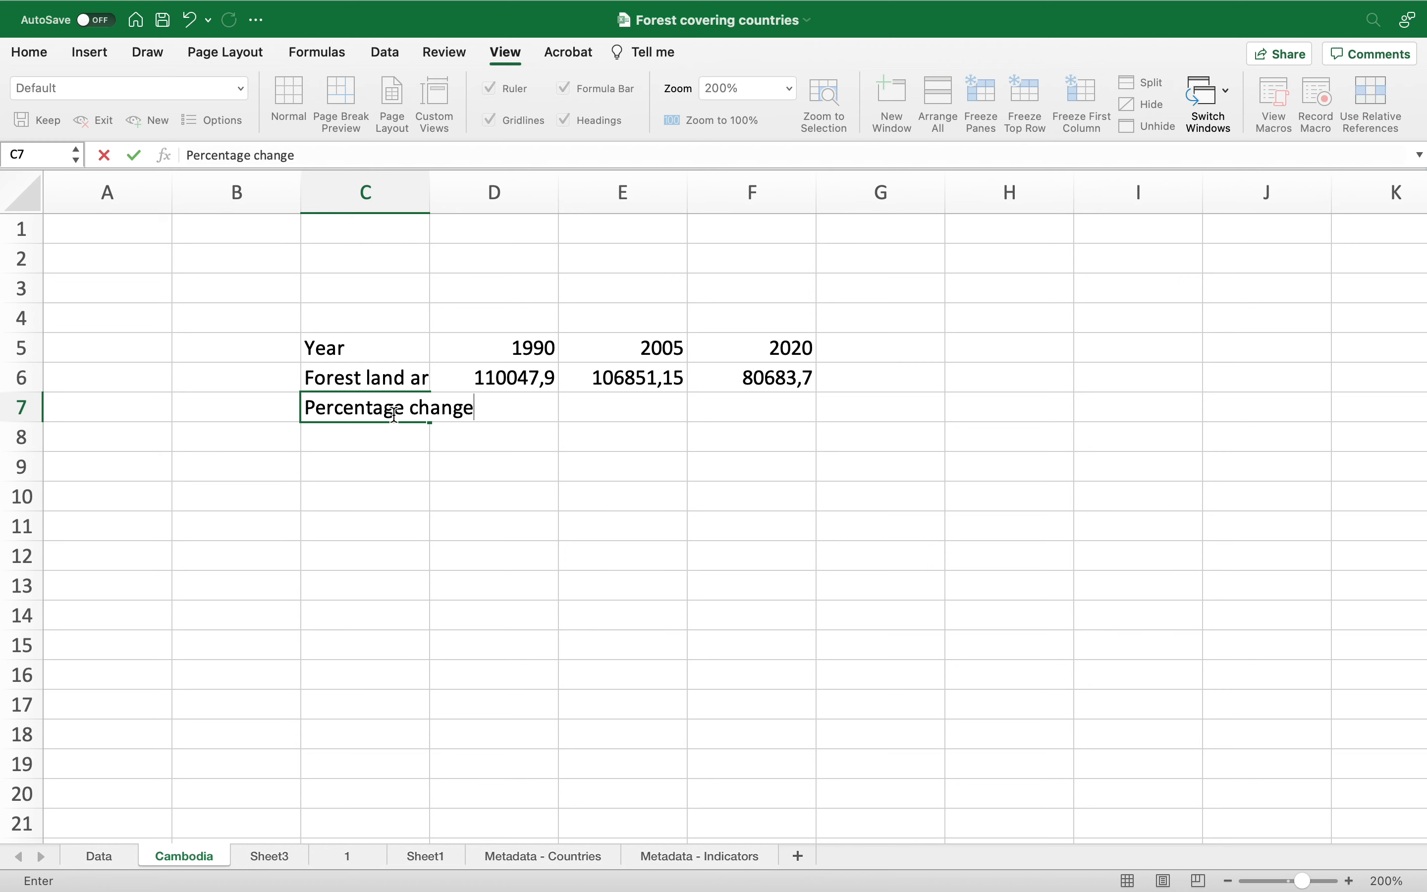
pyautogui.press('Return')
# Step: Center-align and wrap the text across the table range C5:F7
pyautogui.moveTo(379, 348); pyautogui.dragTo(742, 407)
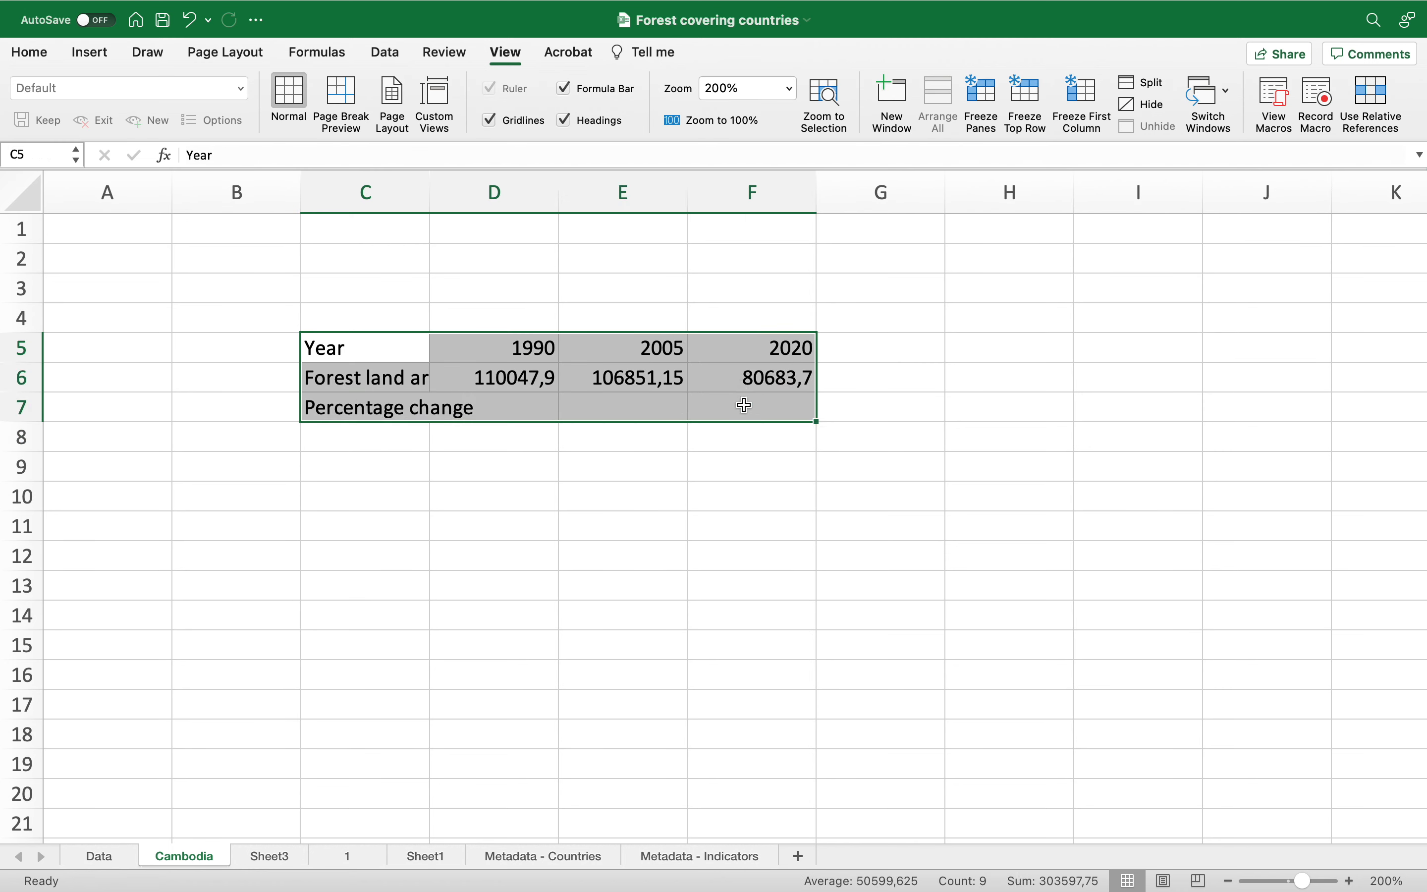
pyautogui.click(30, 53)
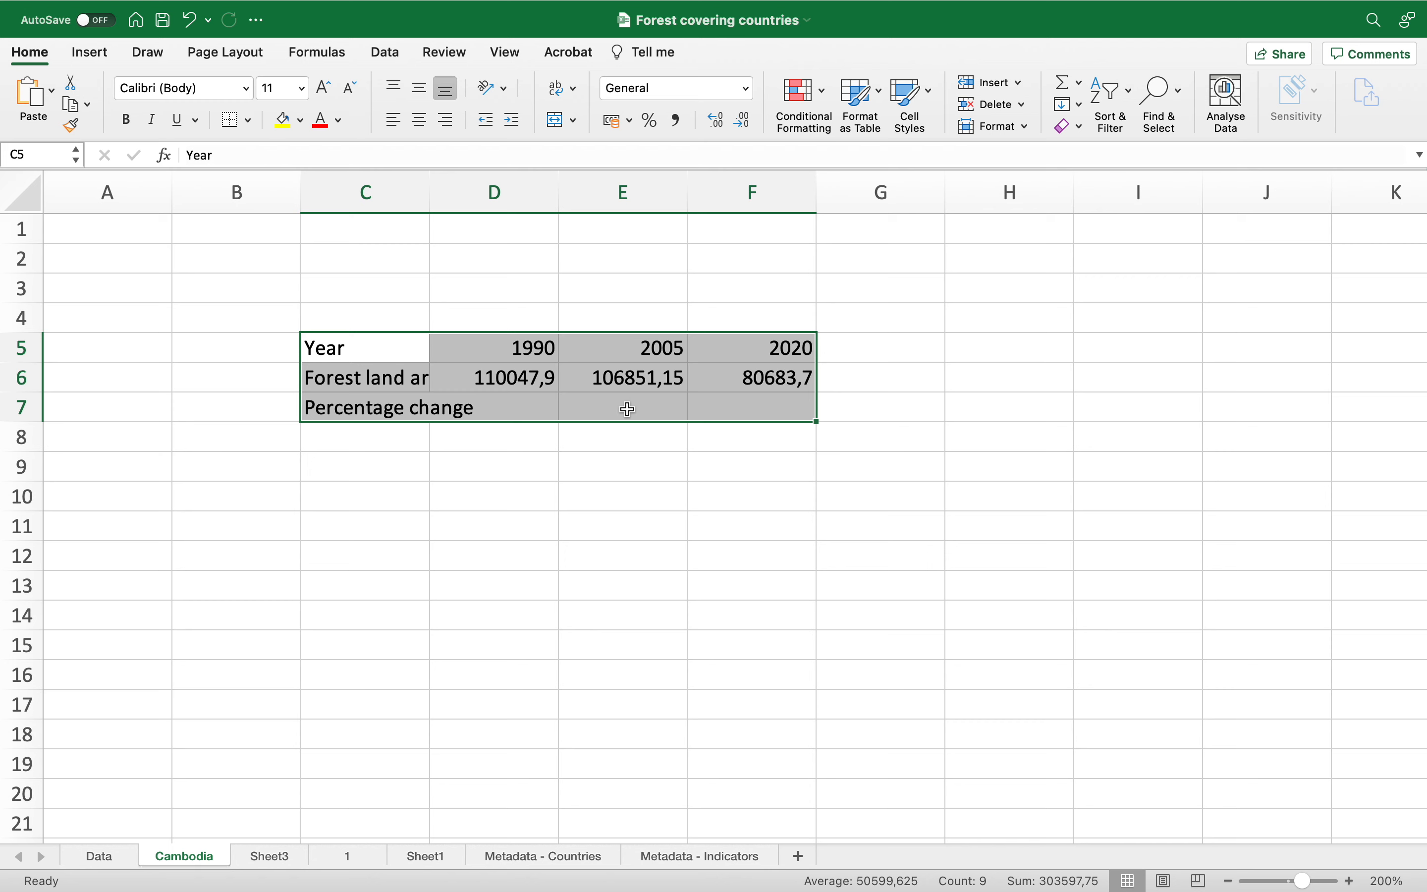
pyautogui.click(420, 120)
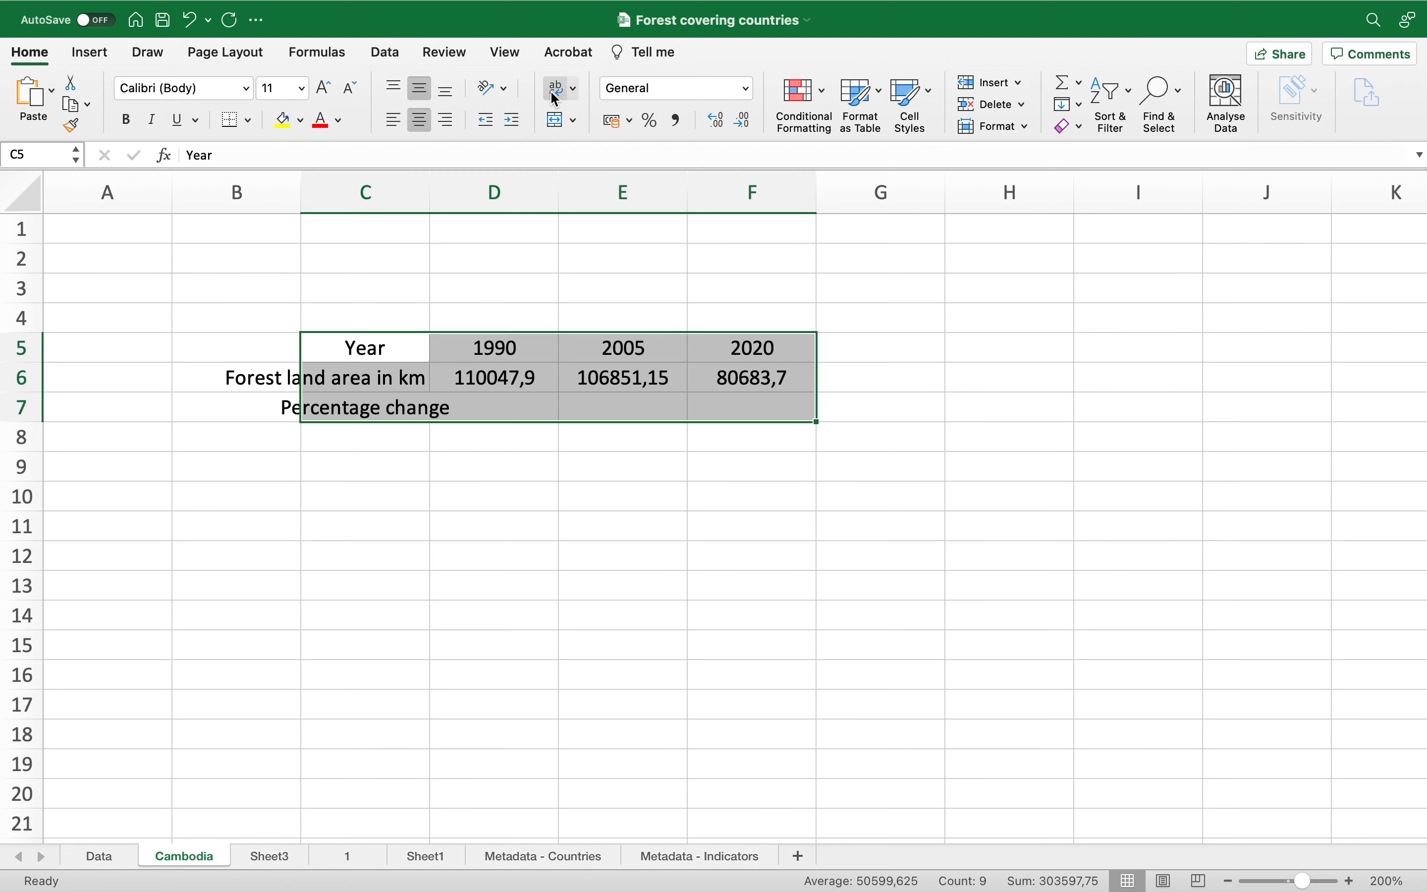
pyautogui.click(575, 94)
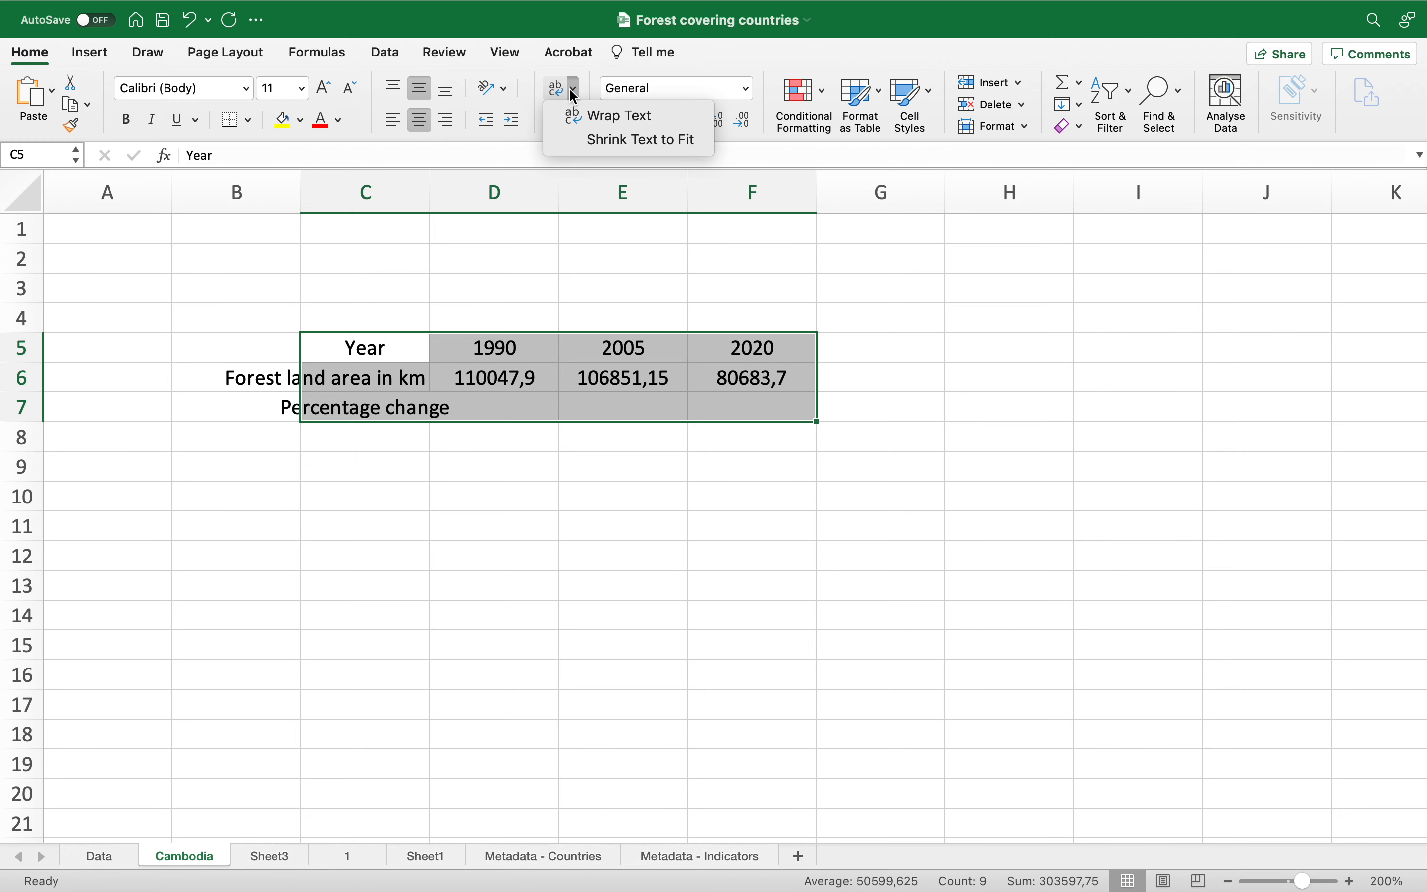
pyautogui.click(604, 116)
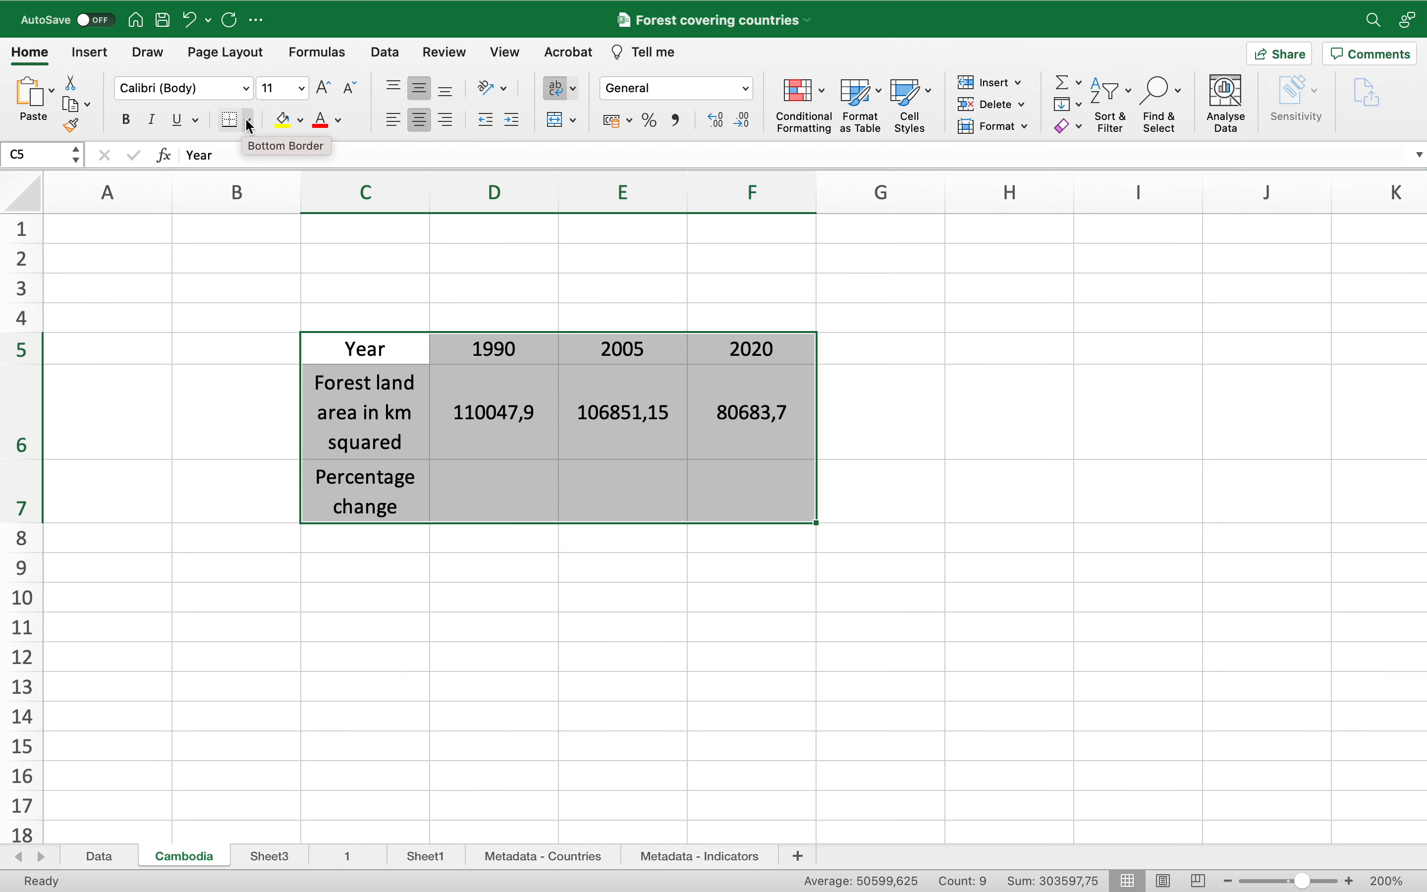
# Step: Apply all borders and a thick box border to the table range C5:F7
pyautogui.click(251, 127)
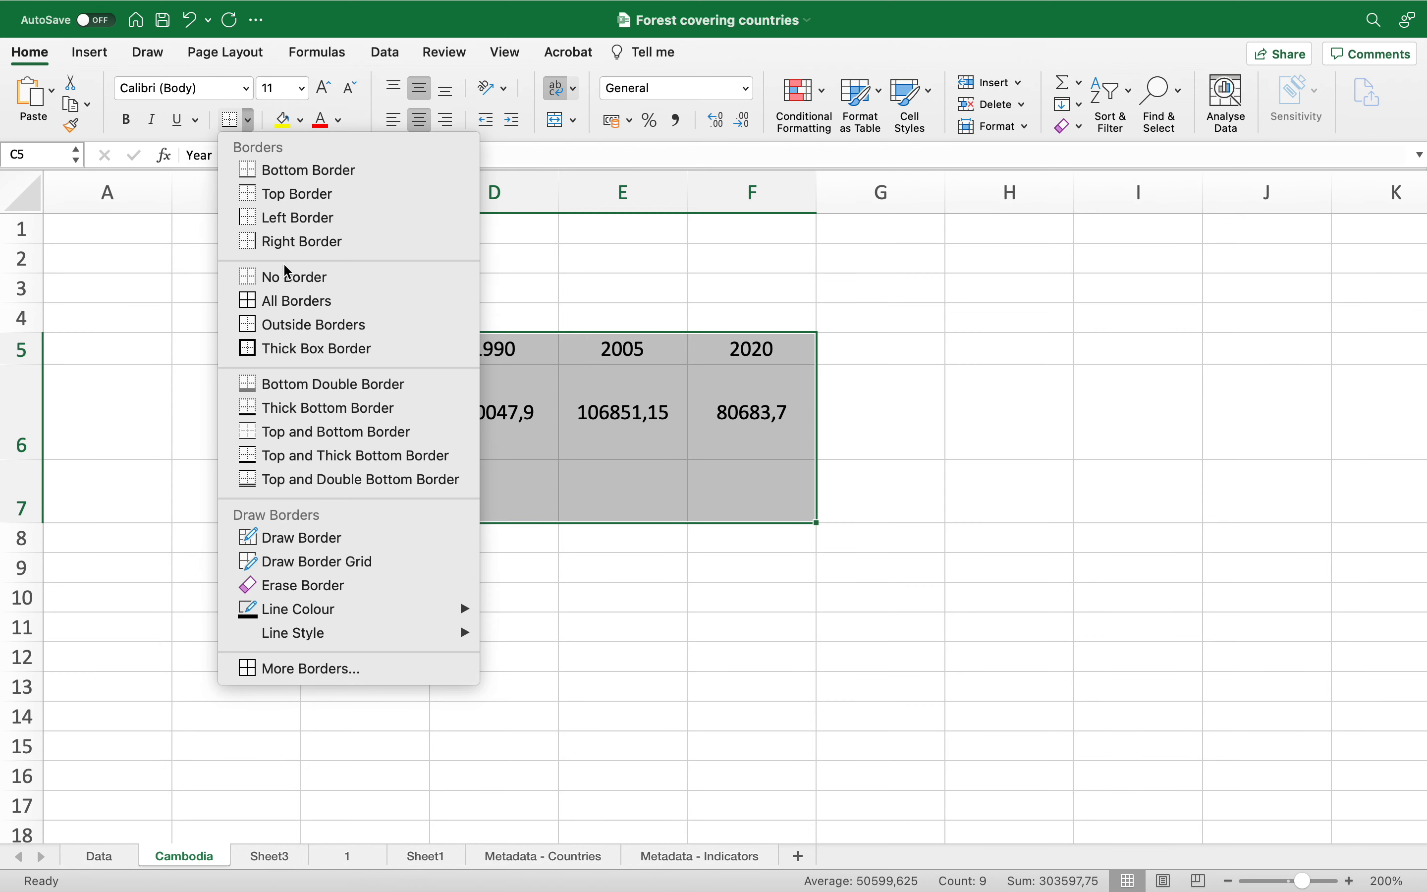
pyautogui.click(298, 303)
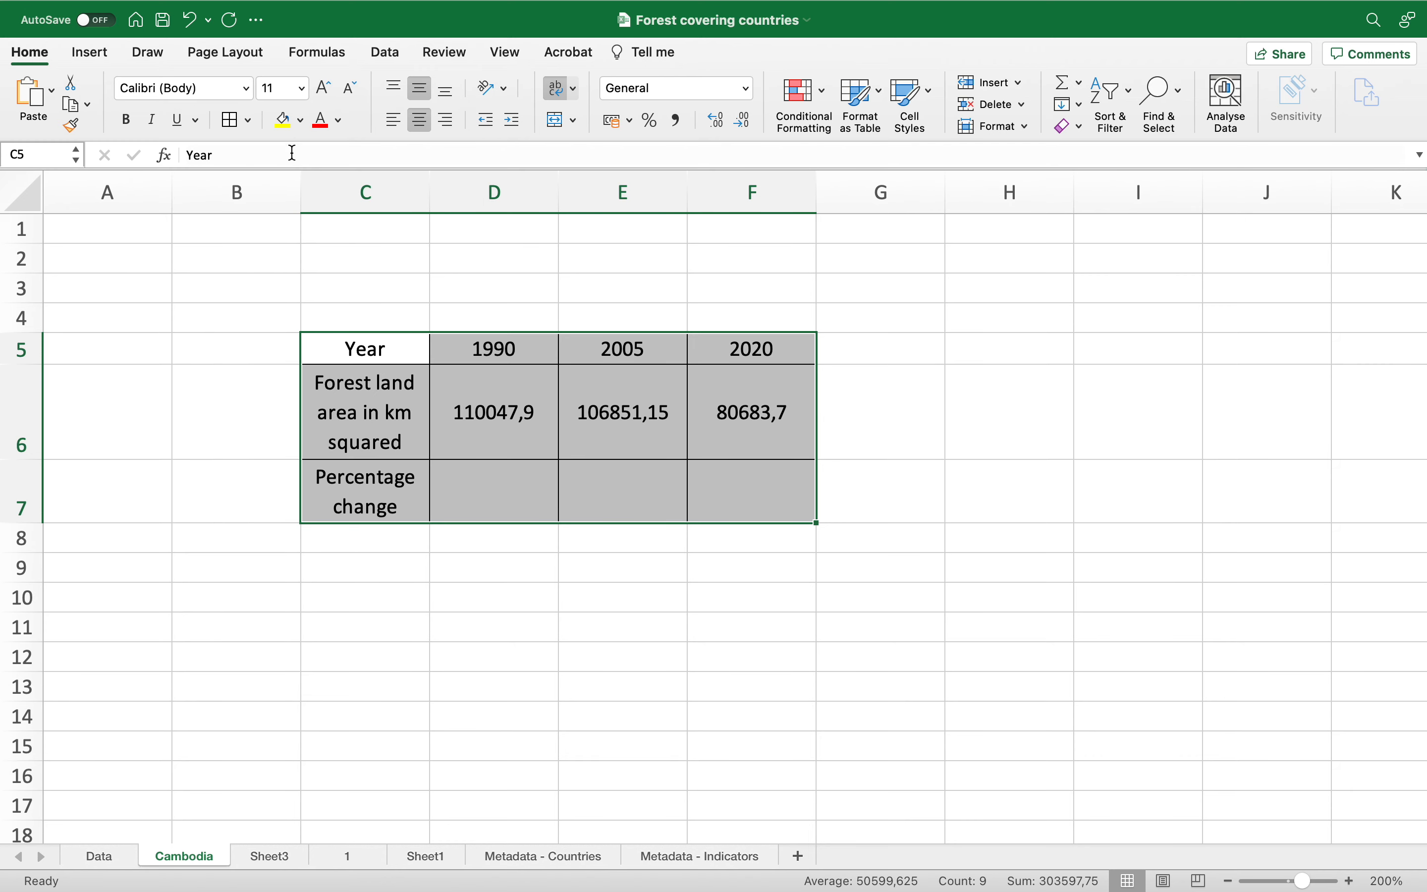
pyautogui.click(254, 124)
pyautogui.click(309, 357)
pyautogui.click(469, 409)
pyautogui.click(1080, 415)
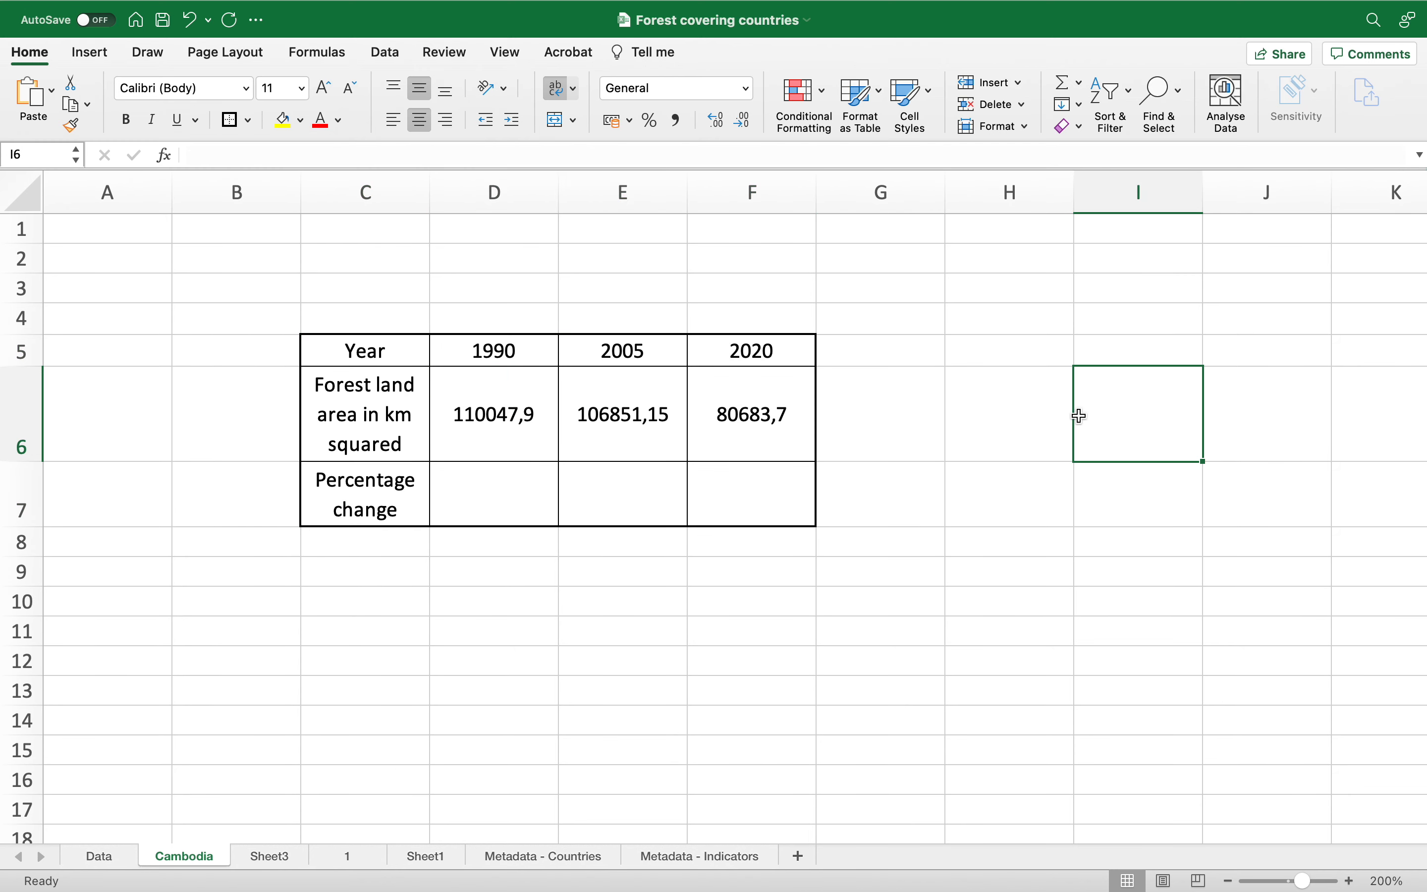
# Step: Bold the row labels in C5:C7 and widen column C so the labels fit
pyautogui.moveTo(417, 357); pyautogui.dragTo(422, 487)
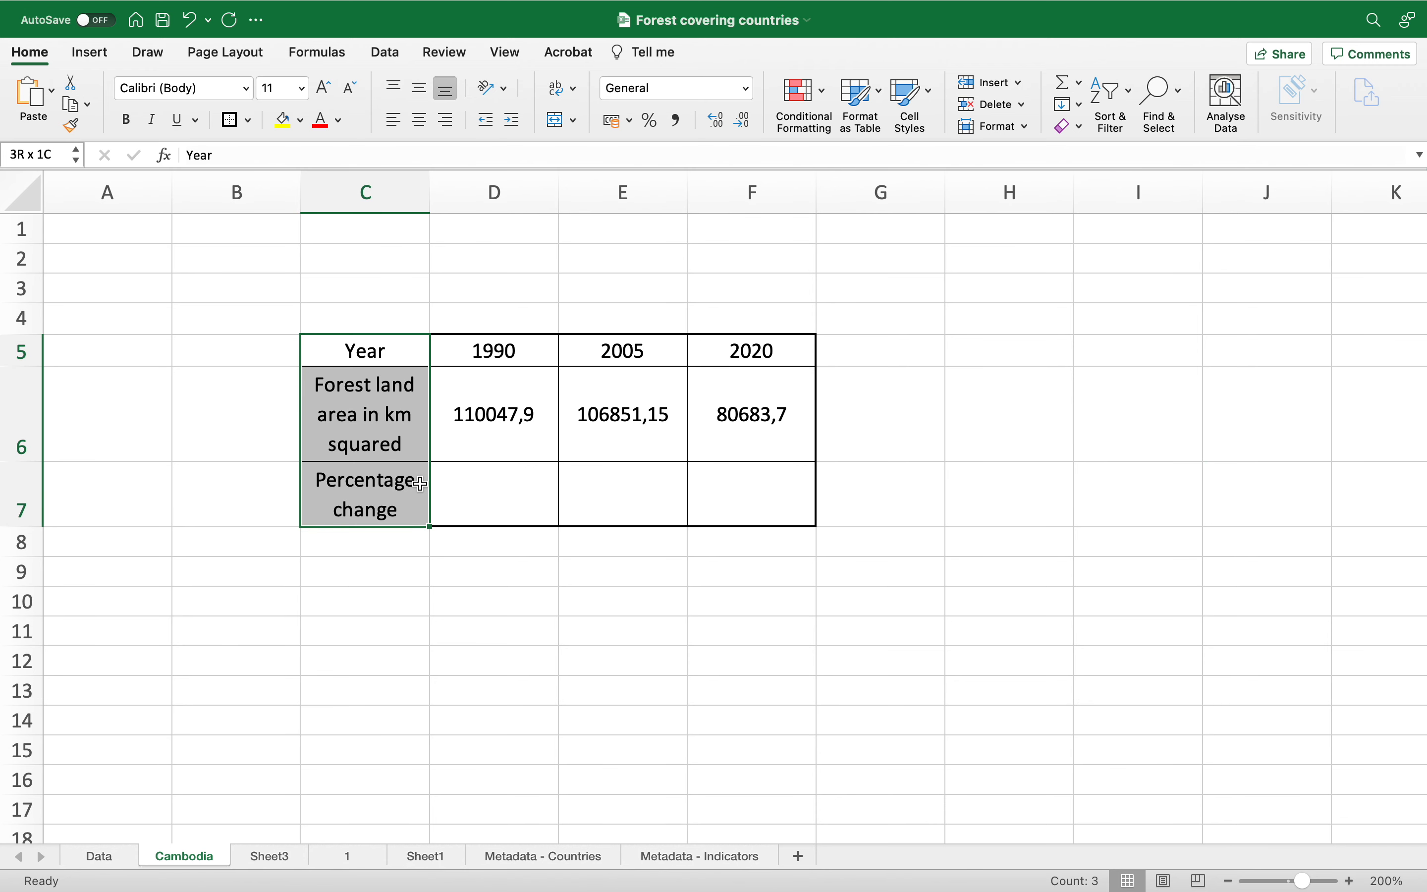
pyautogui.click(129, 125)
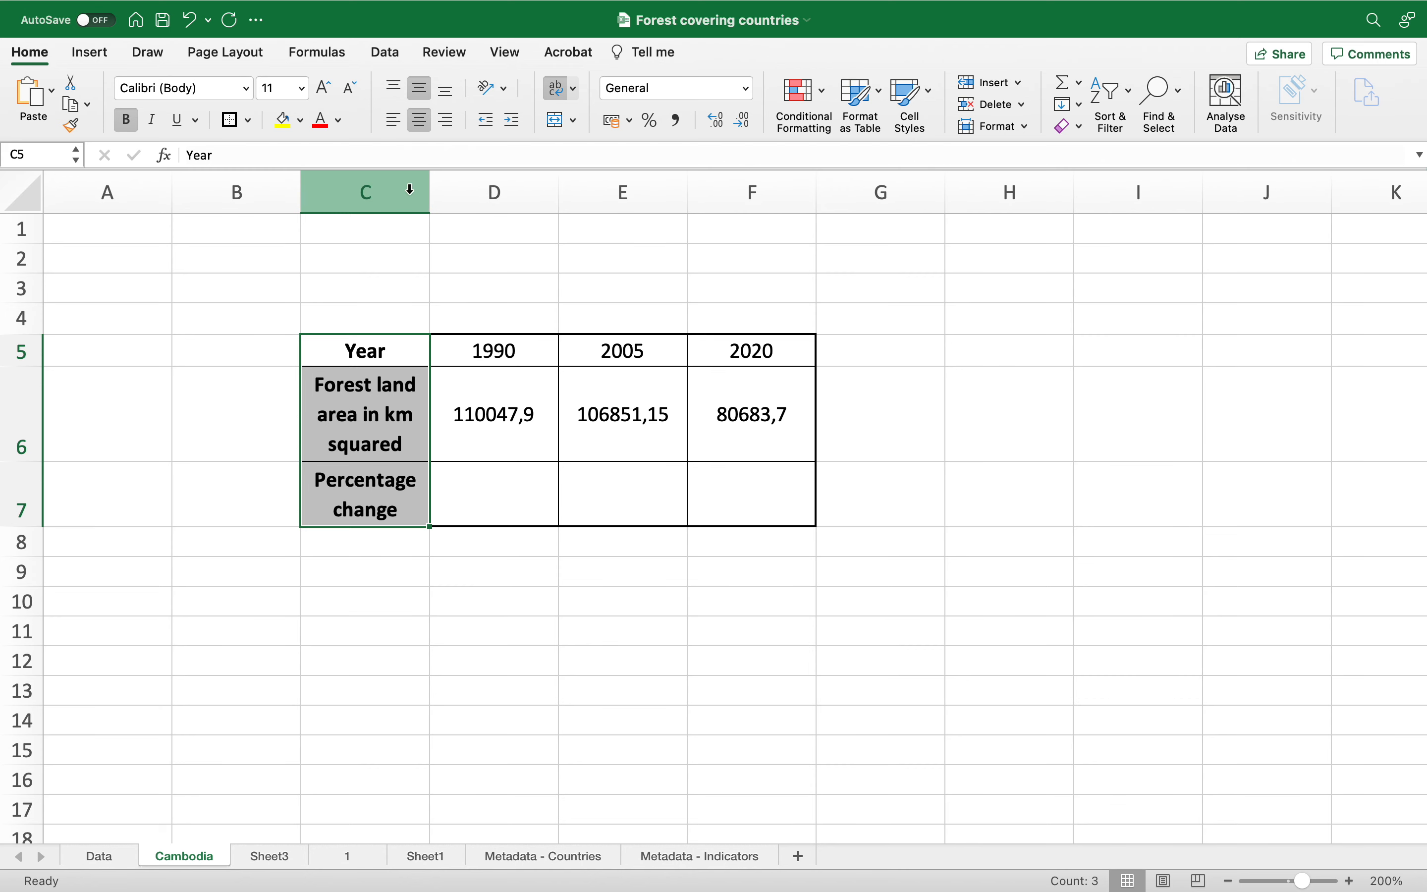
pyautogui.moveTo(429, 191); pyautogui.dragTo(491, 192)
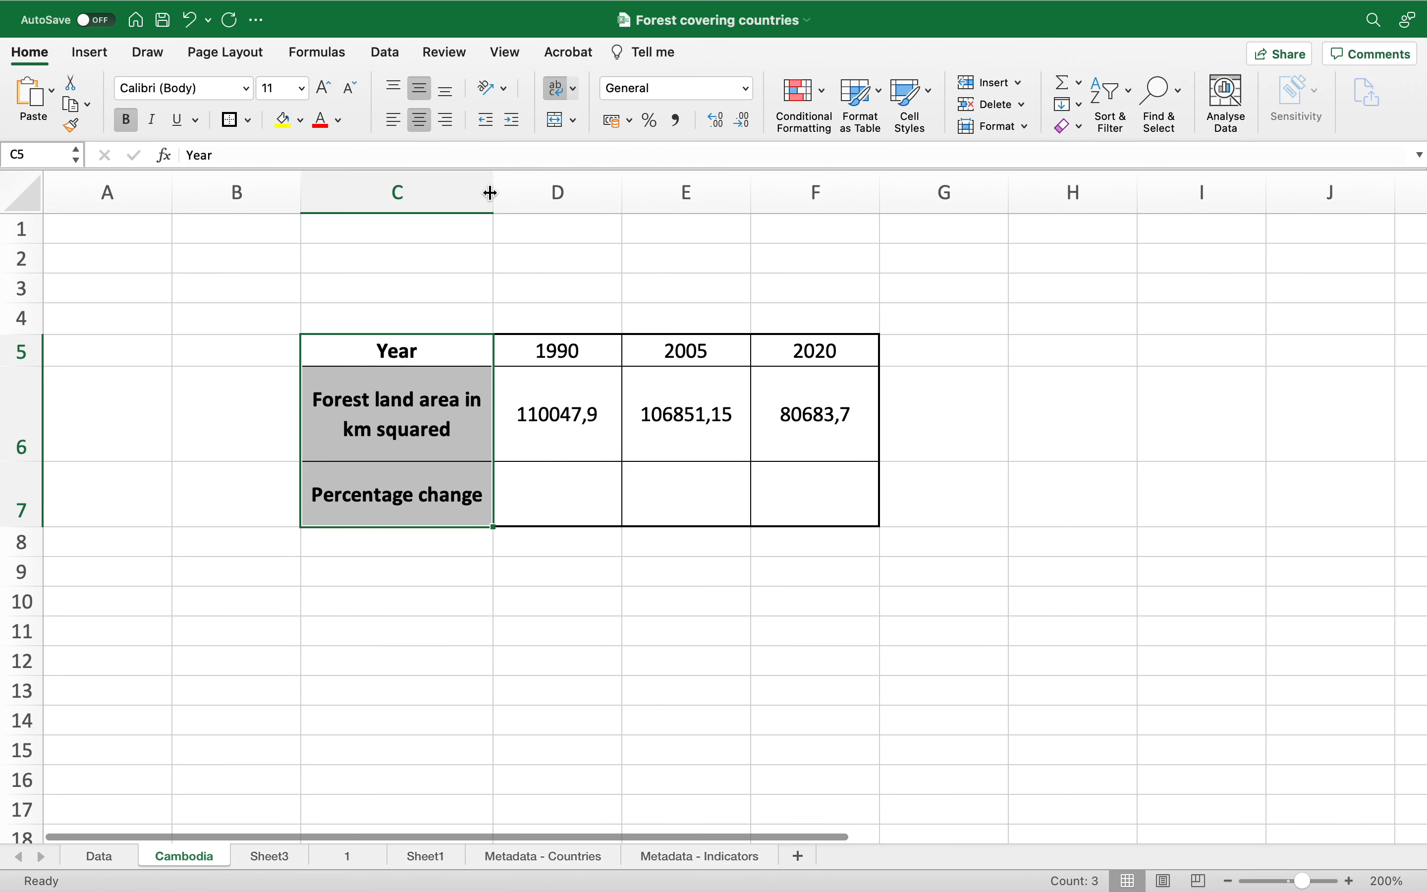
pyautogui.click(584, 420)
pyautogui.click(766, 442)
pyautogui.click(706, 439)
pyautogui.click(594, 434)
pyautogui.click(668, 437)
pyautogui.click(790, 439)
pyautogui.click(706, 495)
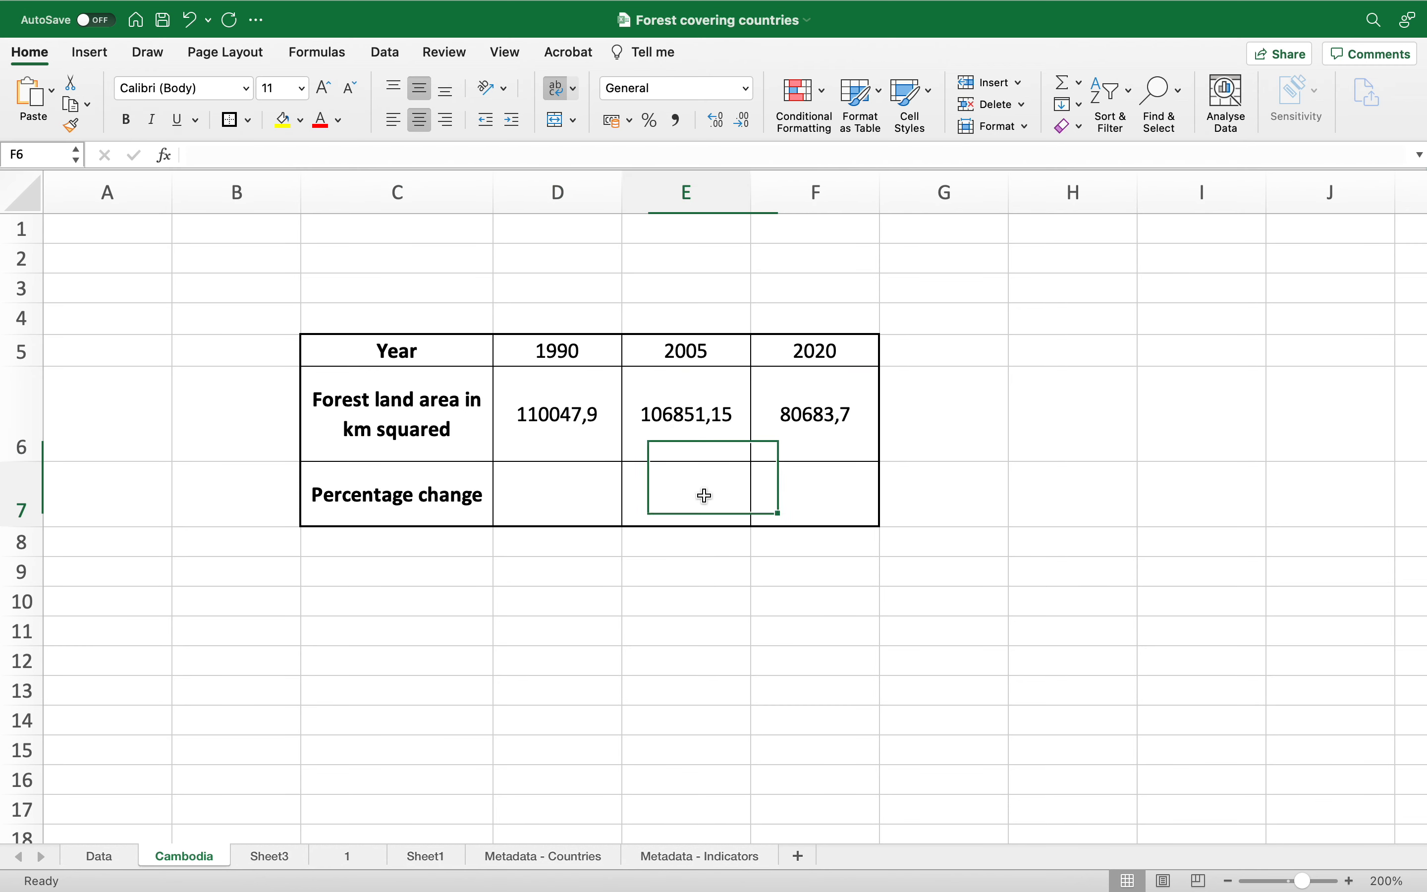
pyautogui.click(688, 355)
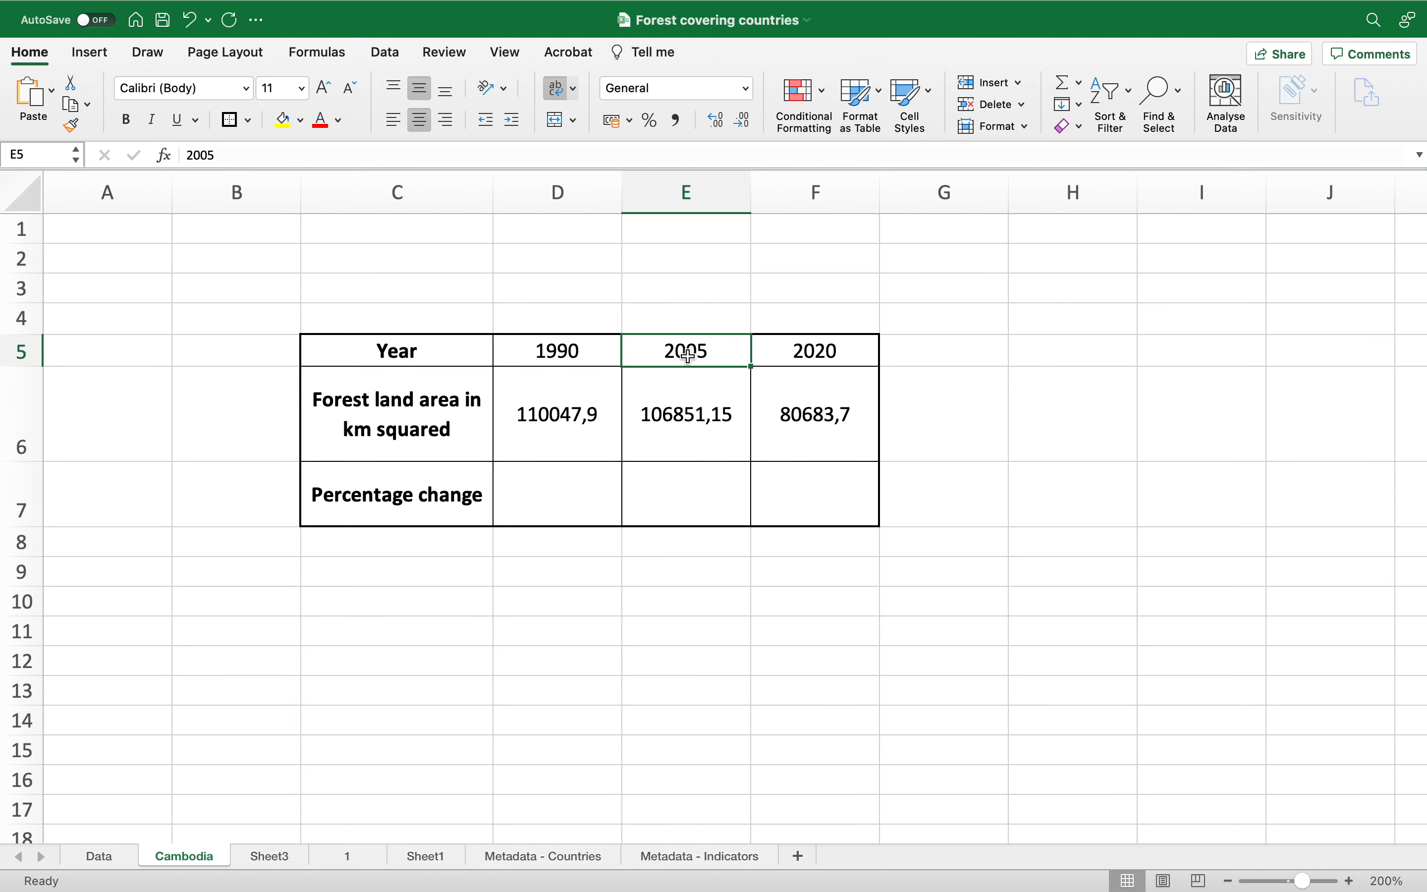
pyautogui.click(695, 501)
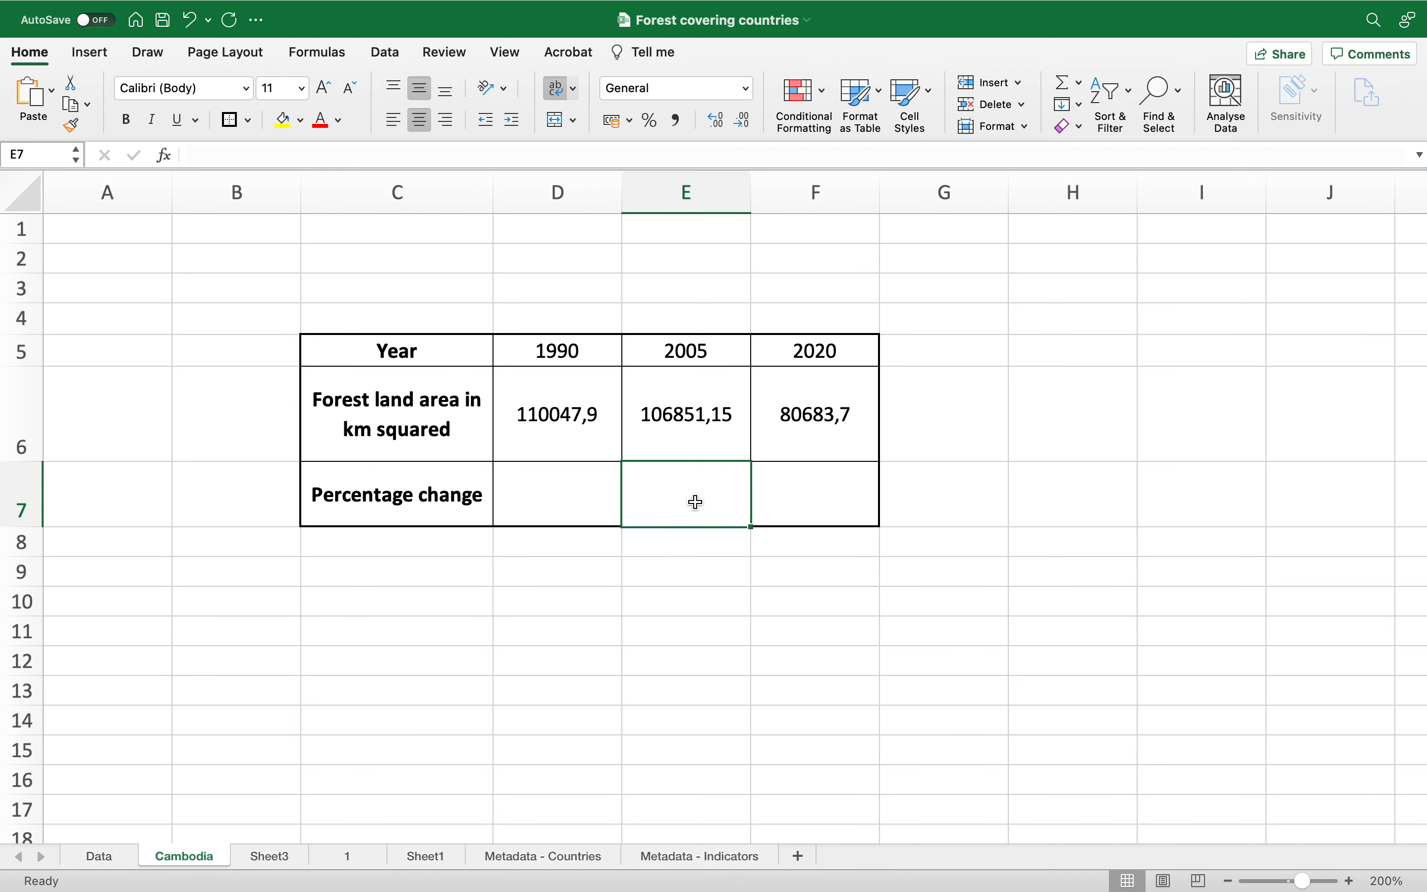
# Step: Enter the formula =(E6-D6)/D6*100 in cell E7 to calculate the 1990–2005 percentage change
pyautogui.click(574, 505)
pyautogui.click(676, 504)
pyautogui.write('=(')
pyautogui.click(715, 412)
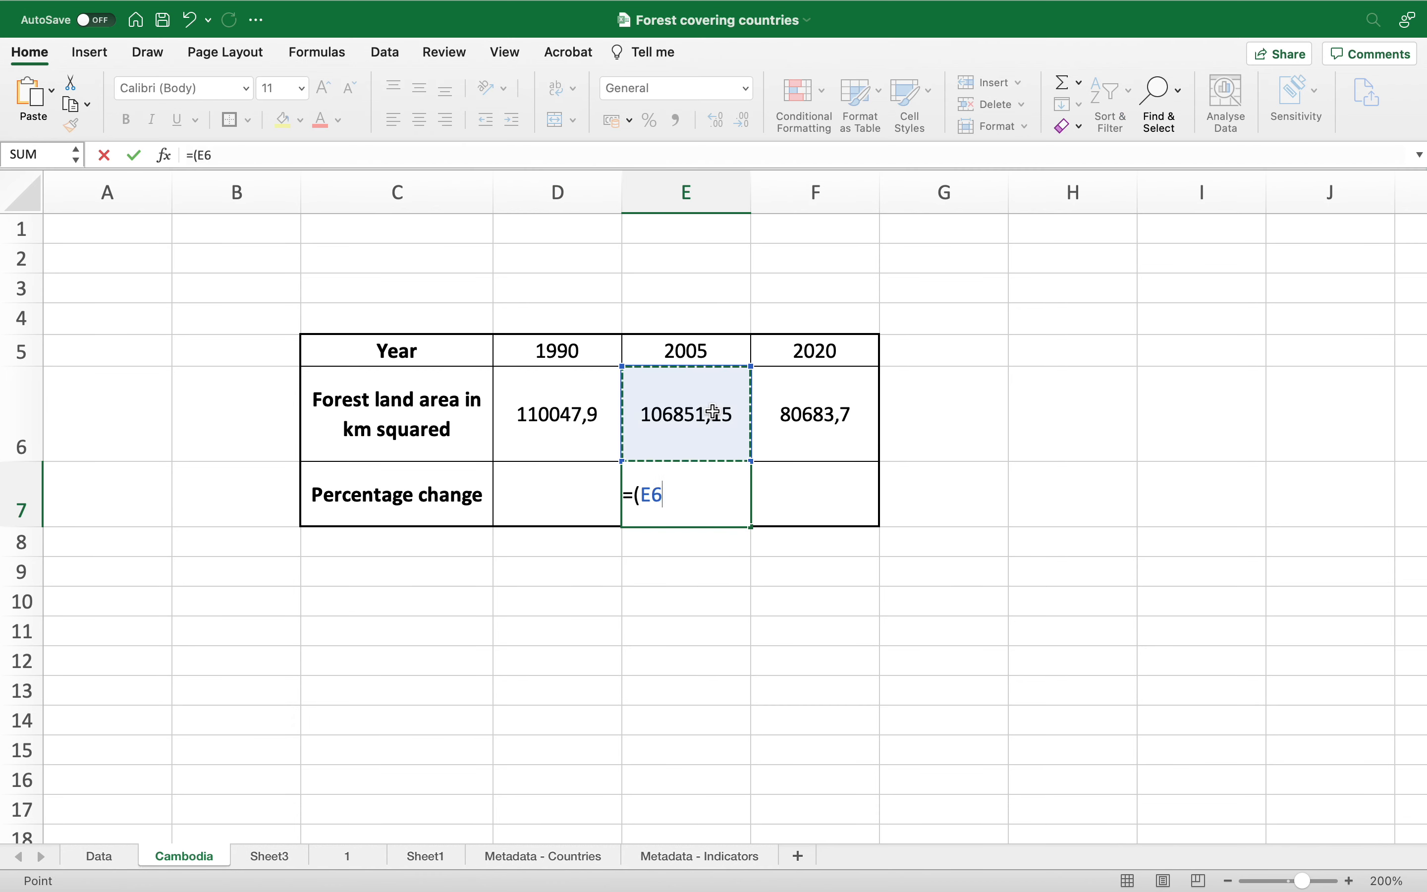
pyautogui.write('-')
pyautogui.click(583, 419)
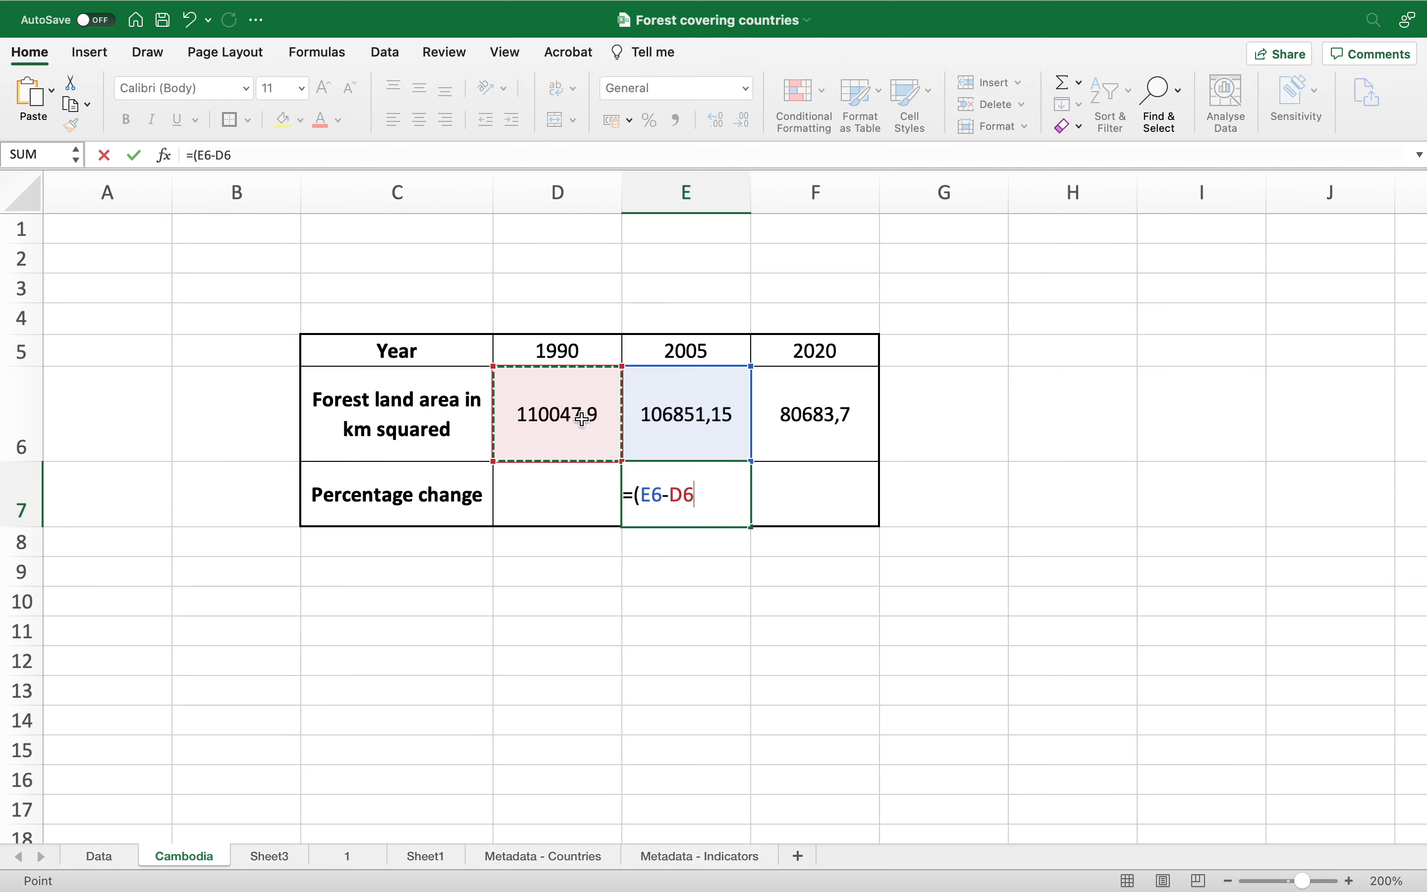
pyautogui.write(')/')
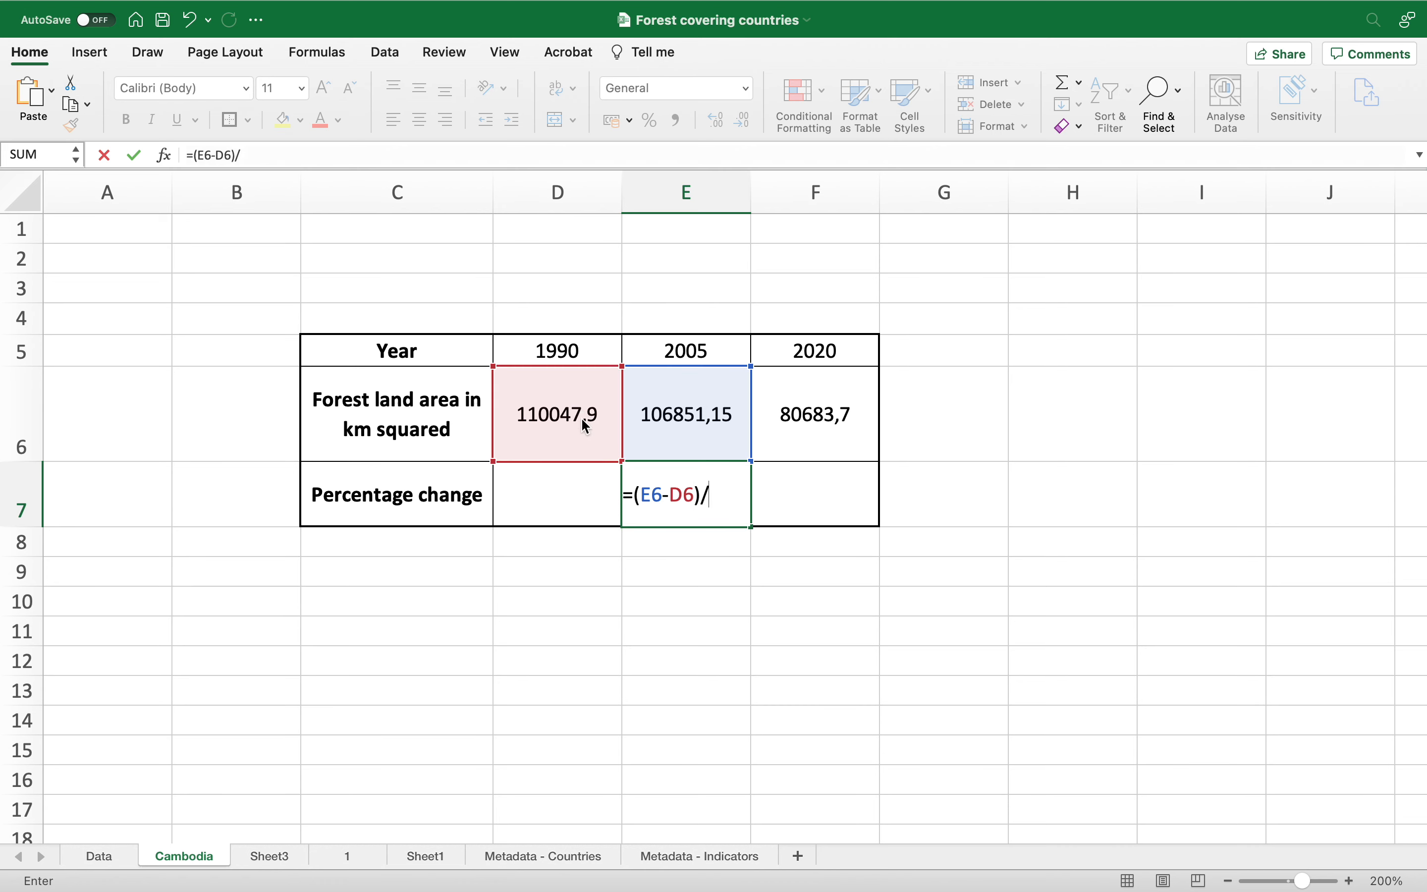
pyautogui.click(582, 449)
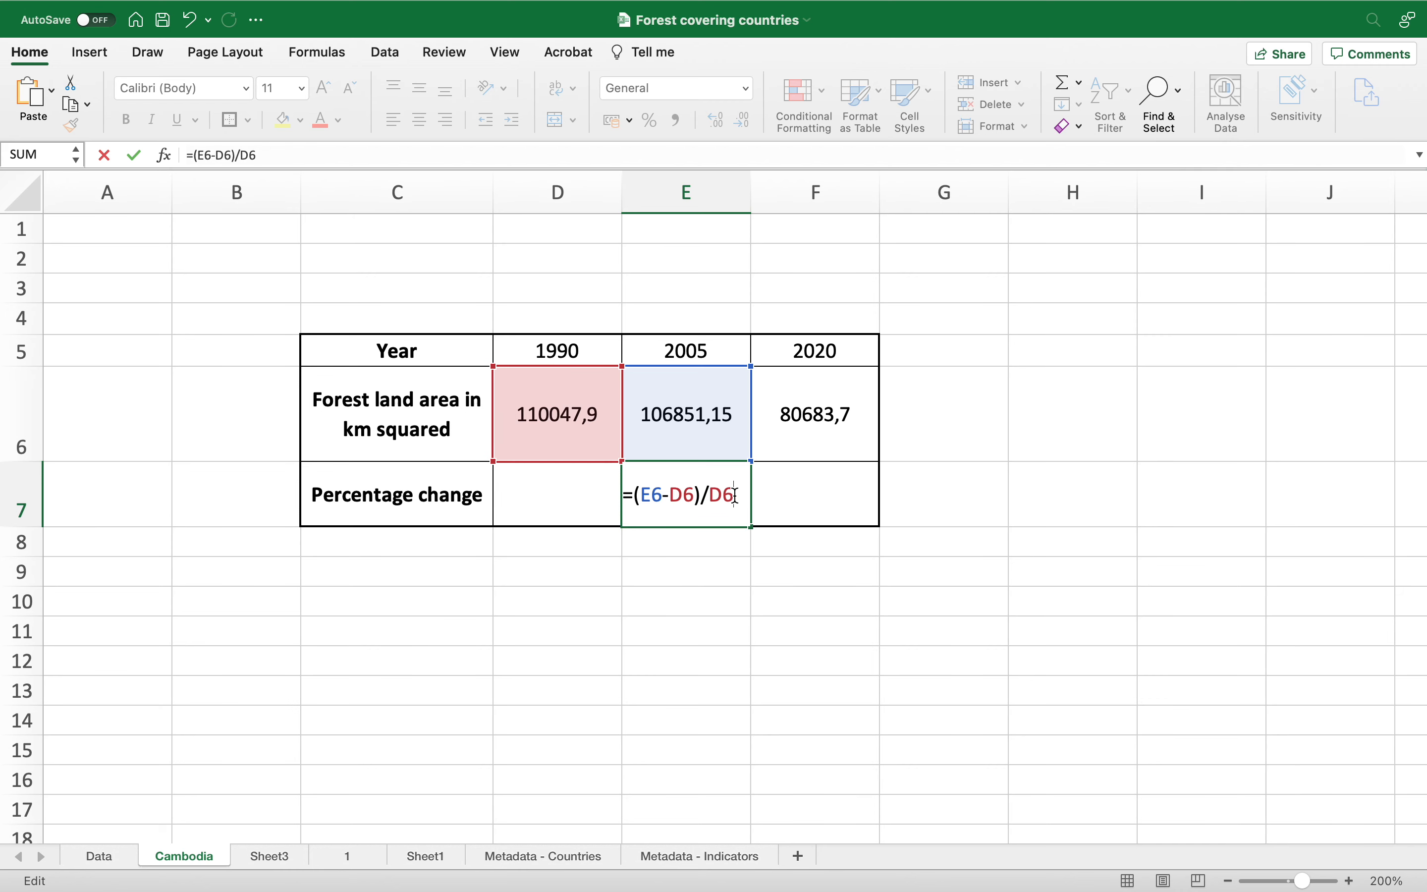
pyautogui.write('100')
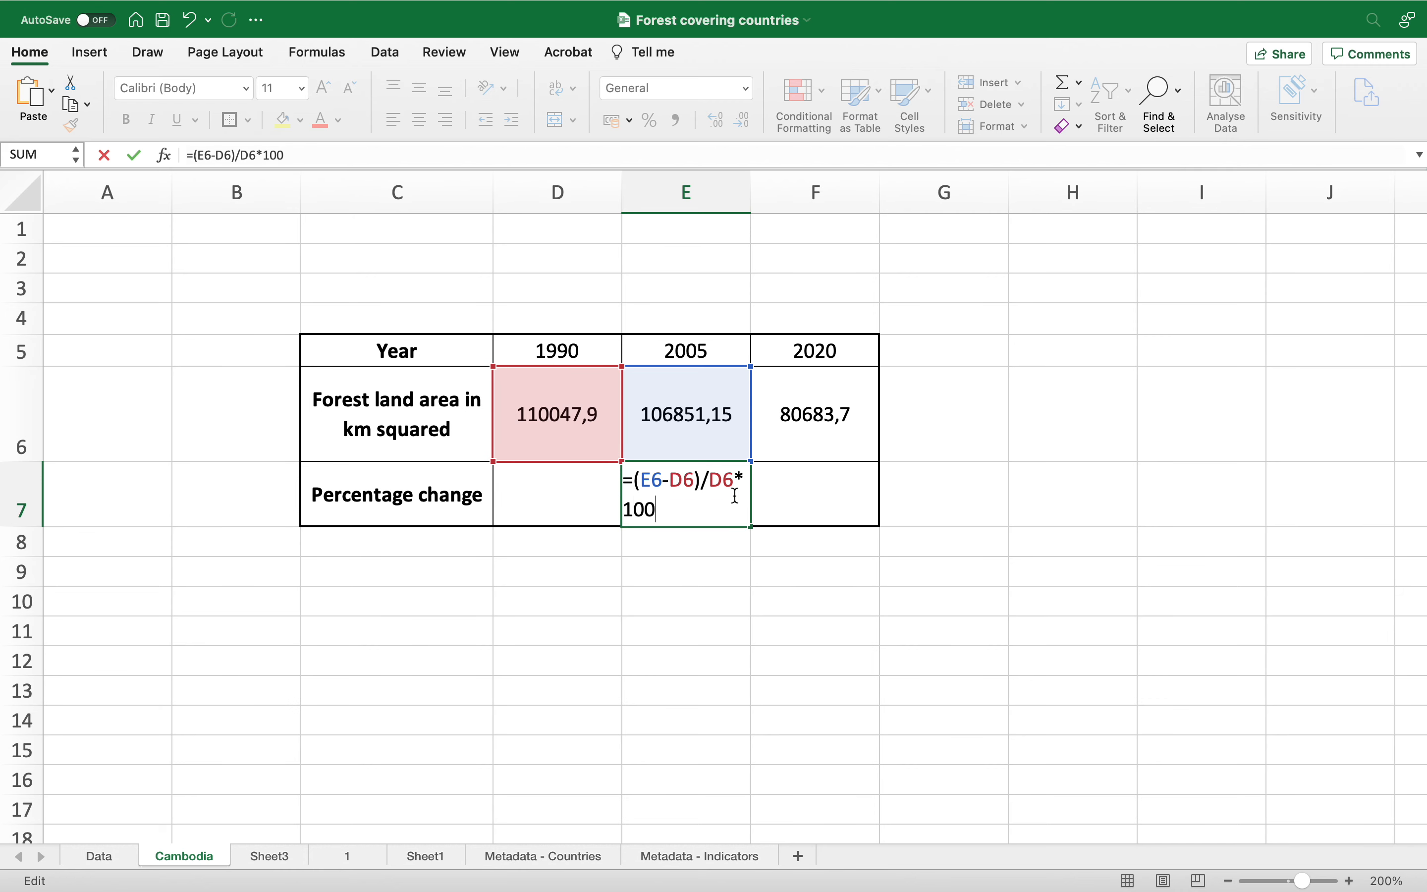
pyautogui.press('Return')
# Step: Enter the formula =(F6-D6)/D6*100 in cell F7 to calculate the 1990–2020 percentage change
pyautogui.click(817, 503)
pyautogui.write('=')
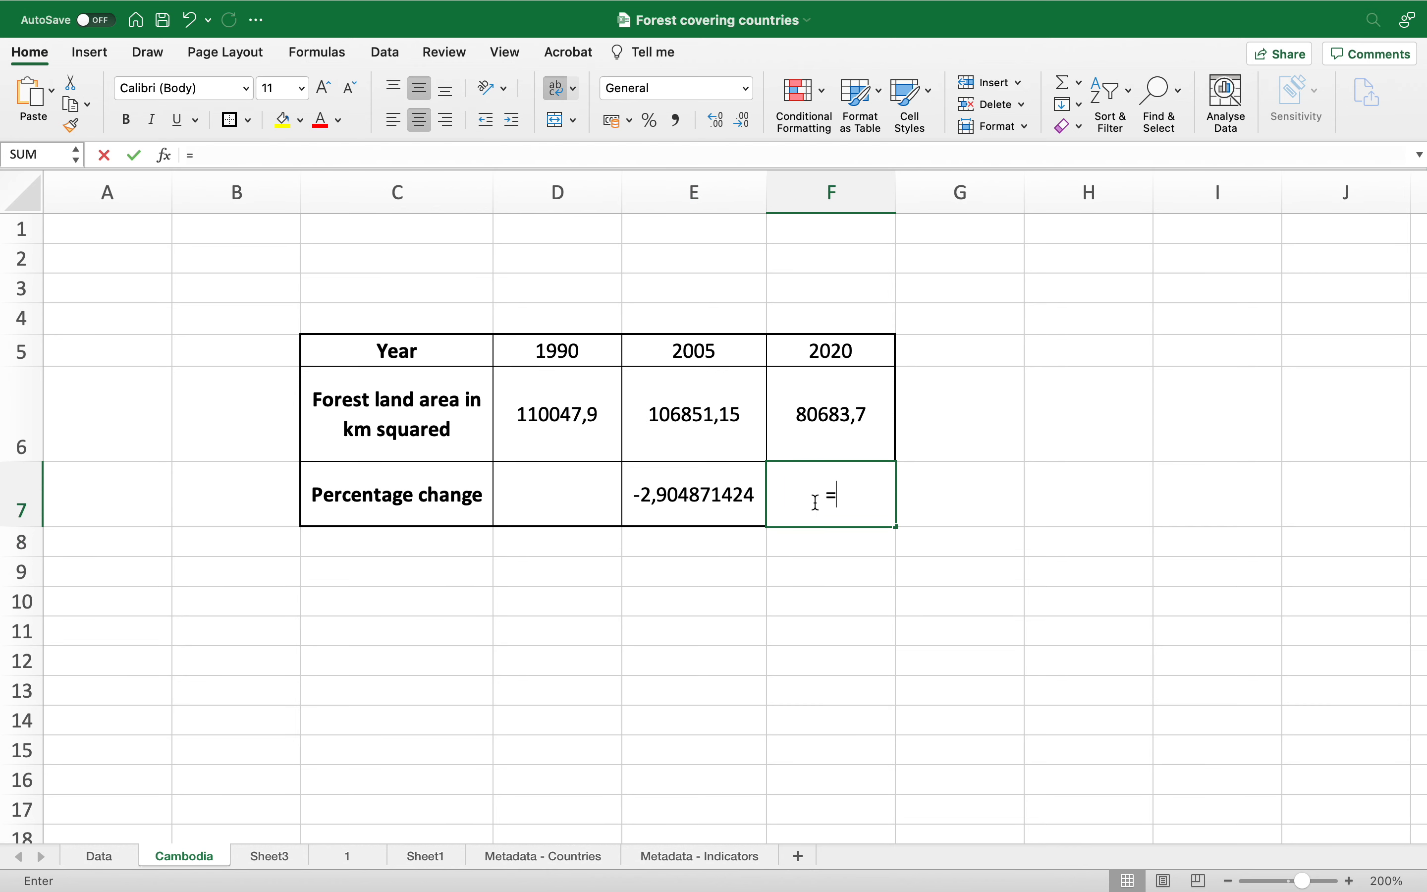
pyautogui.click(841, 414)
pyautogui.write('/')
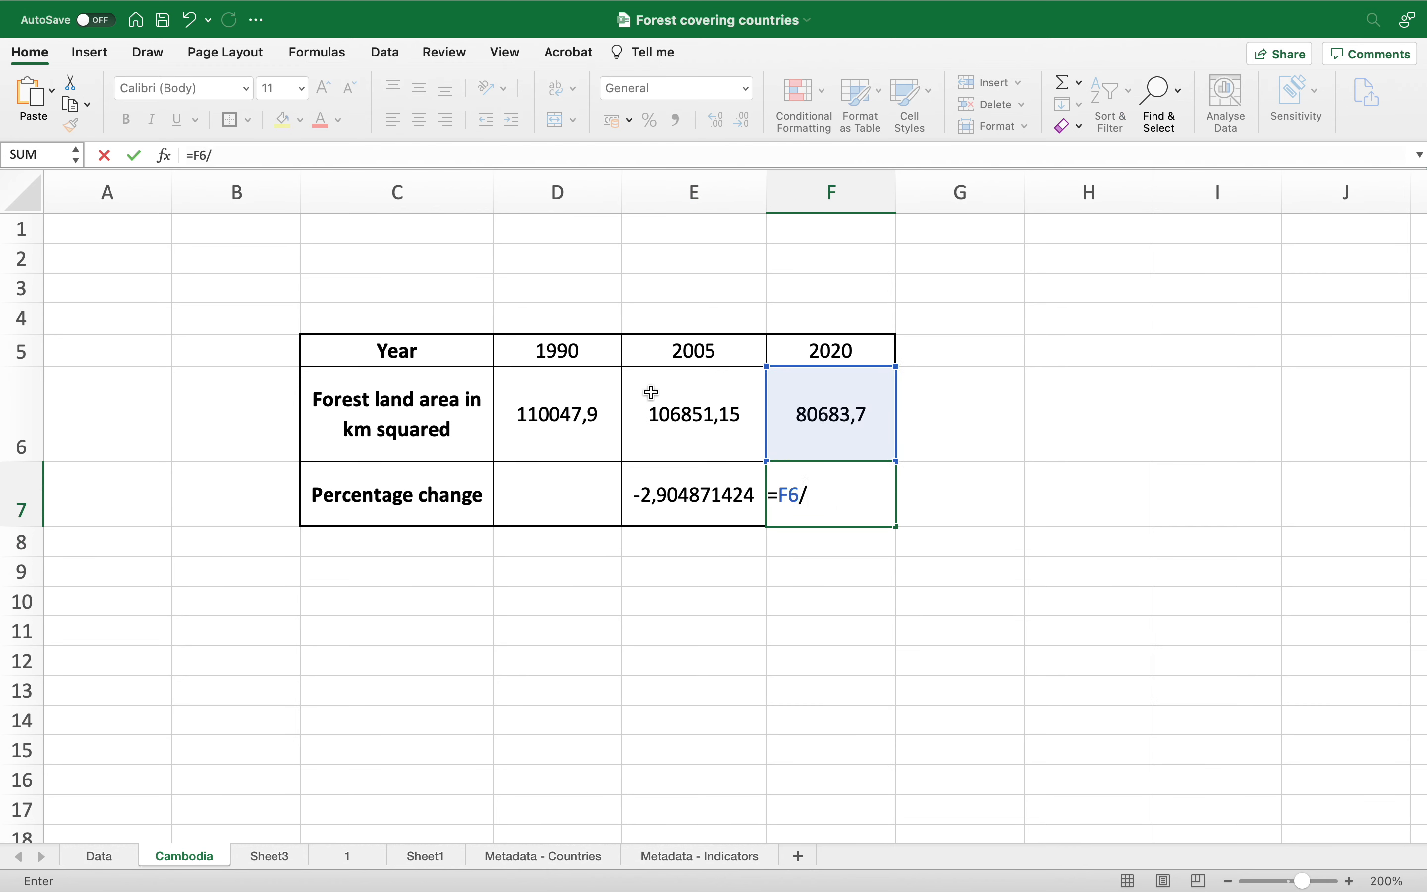
pyautogui.click(562, 411)
pyautogui.write(')')
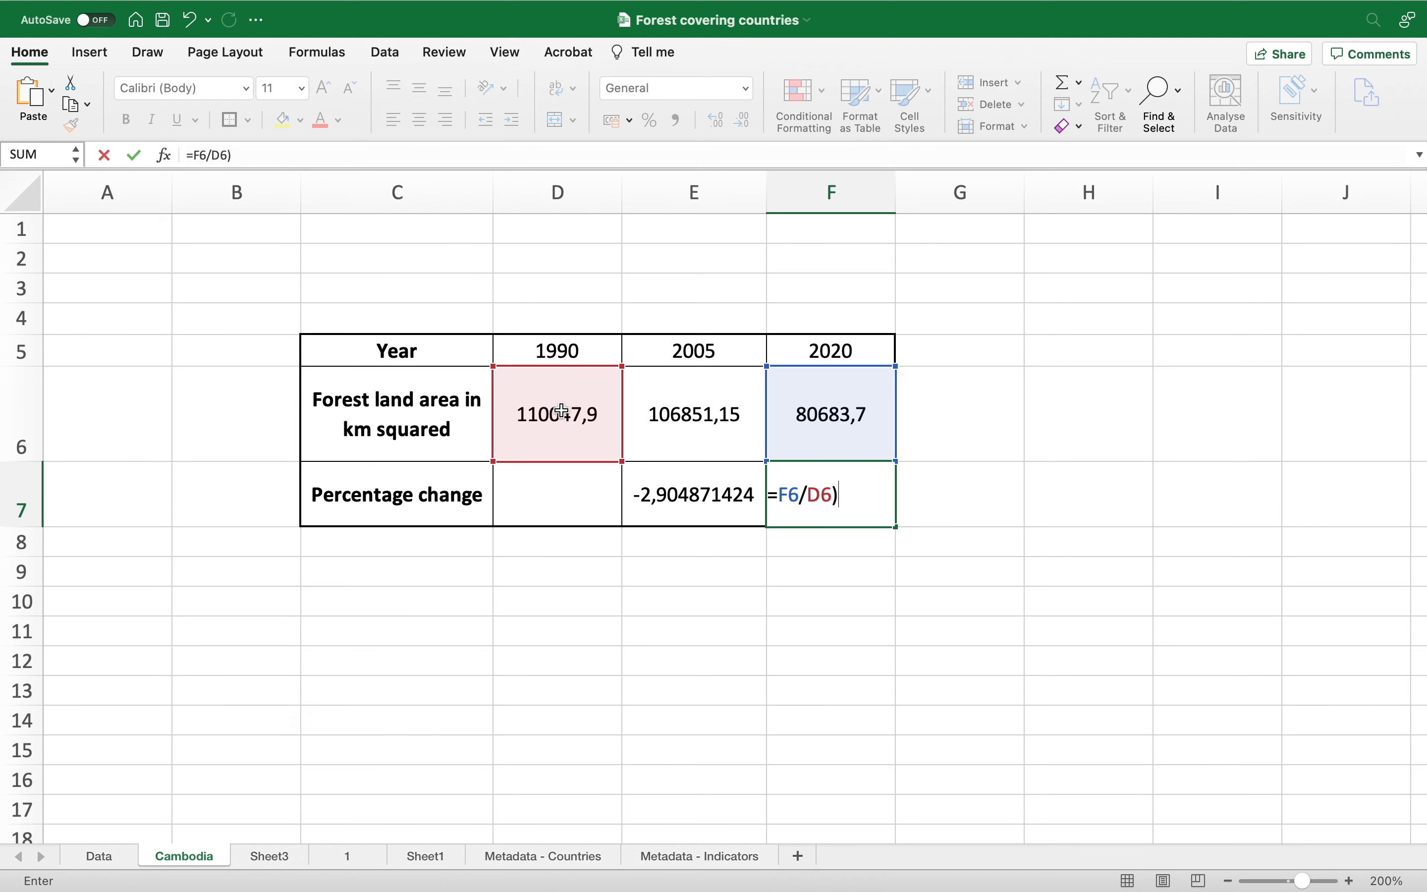
pyautogui.write('(')
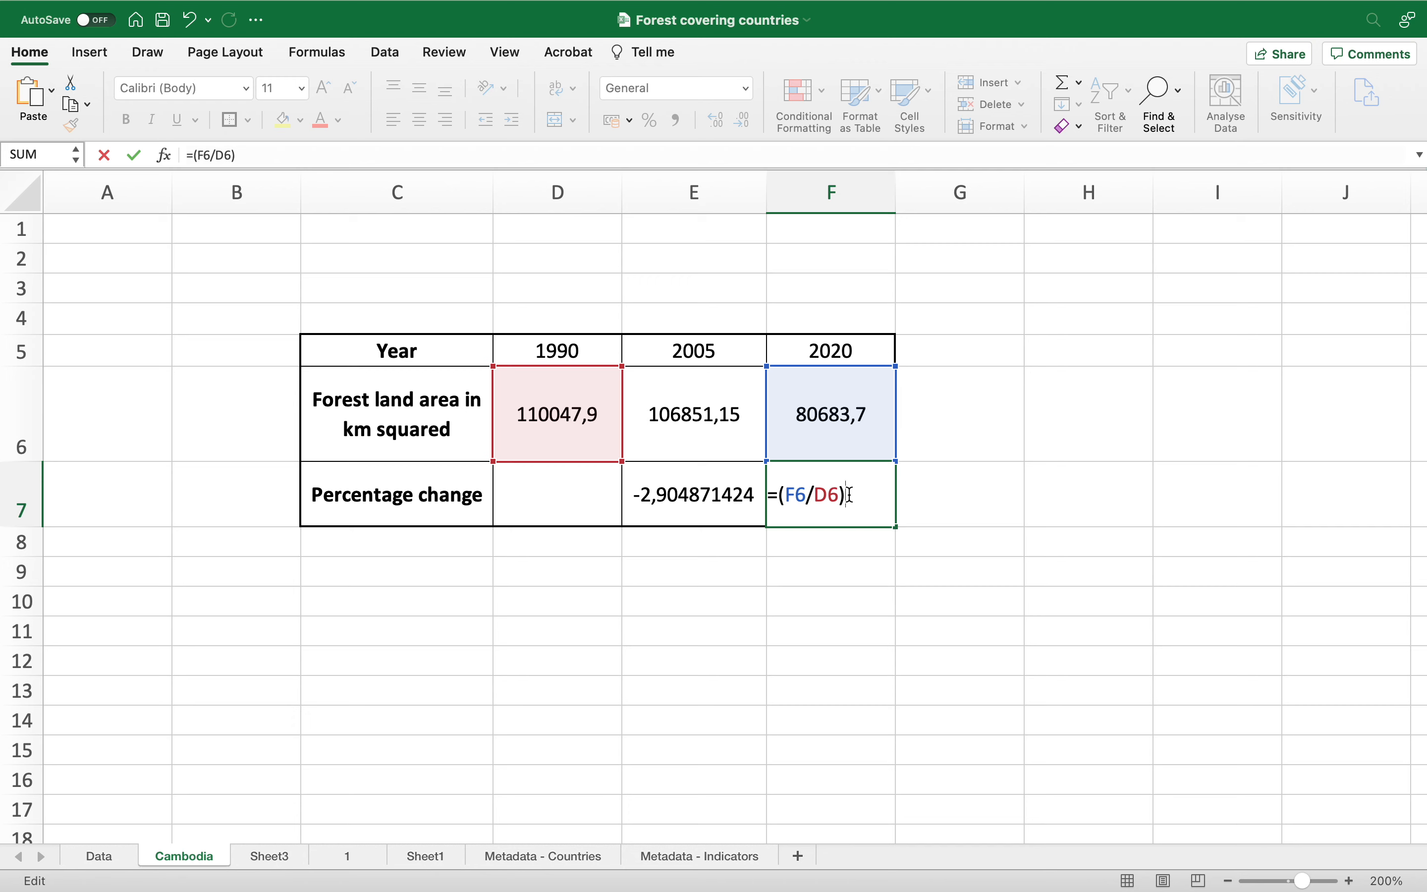
pyautogui.click(816, 493)
pyautogui.press('BackSpace')
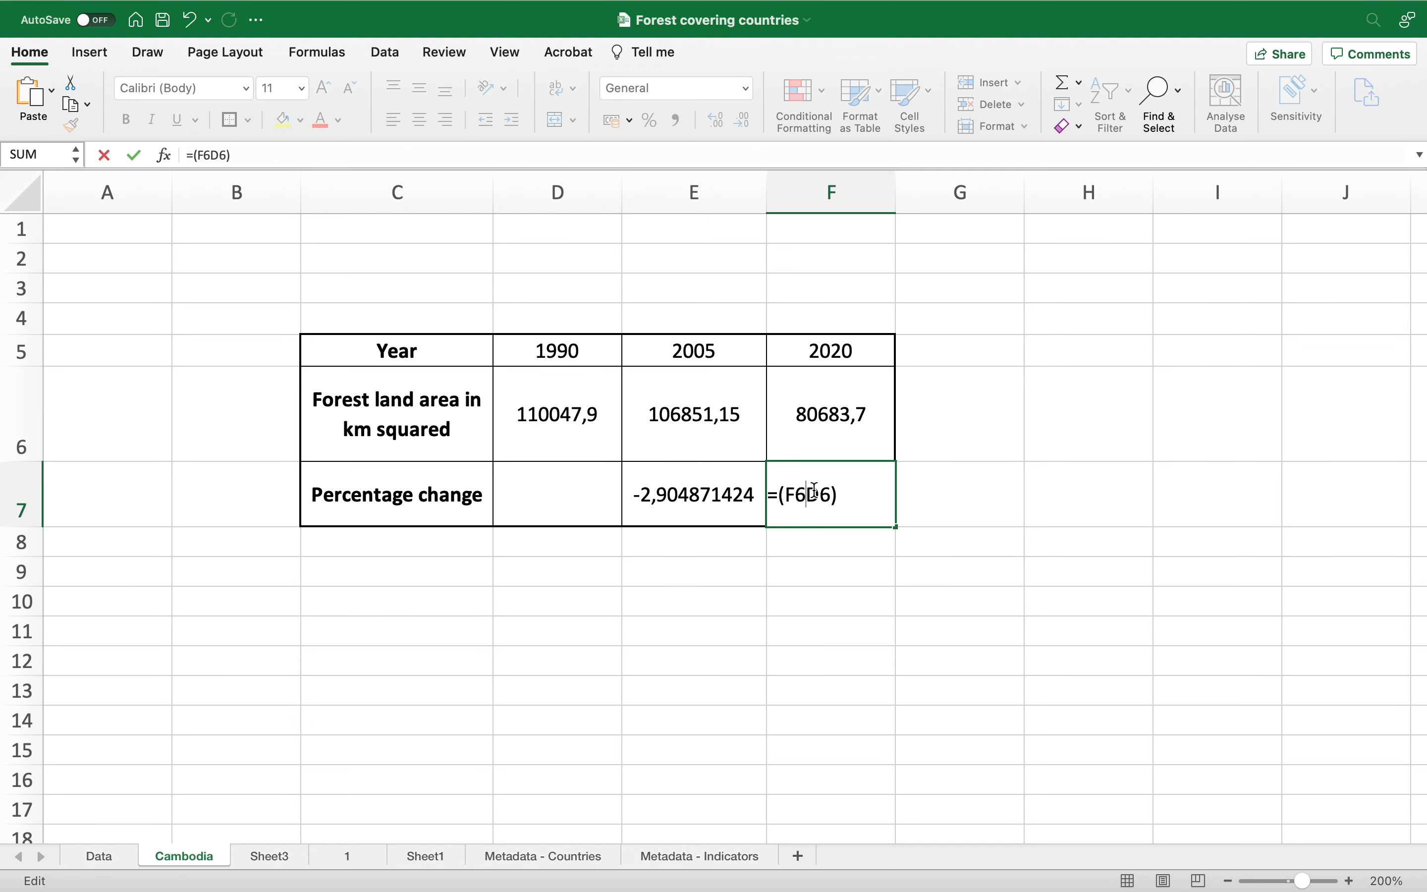
pyautogui.write('-')
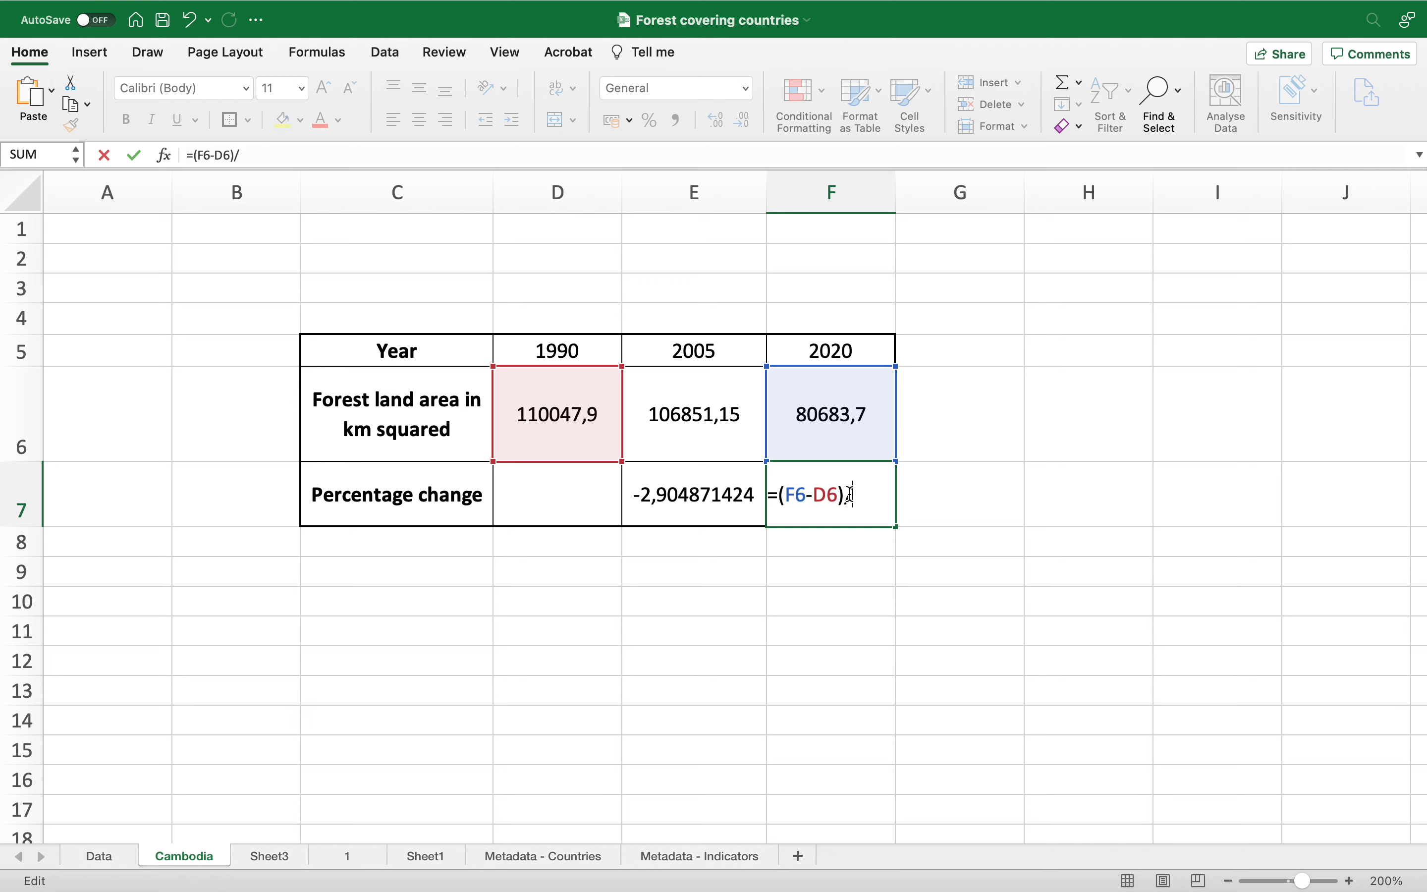
pyautogui.click(593, 433)
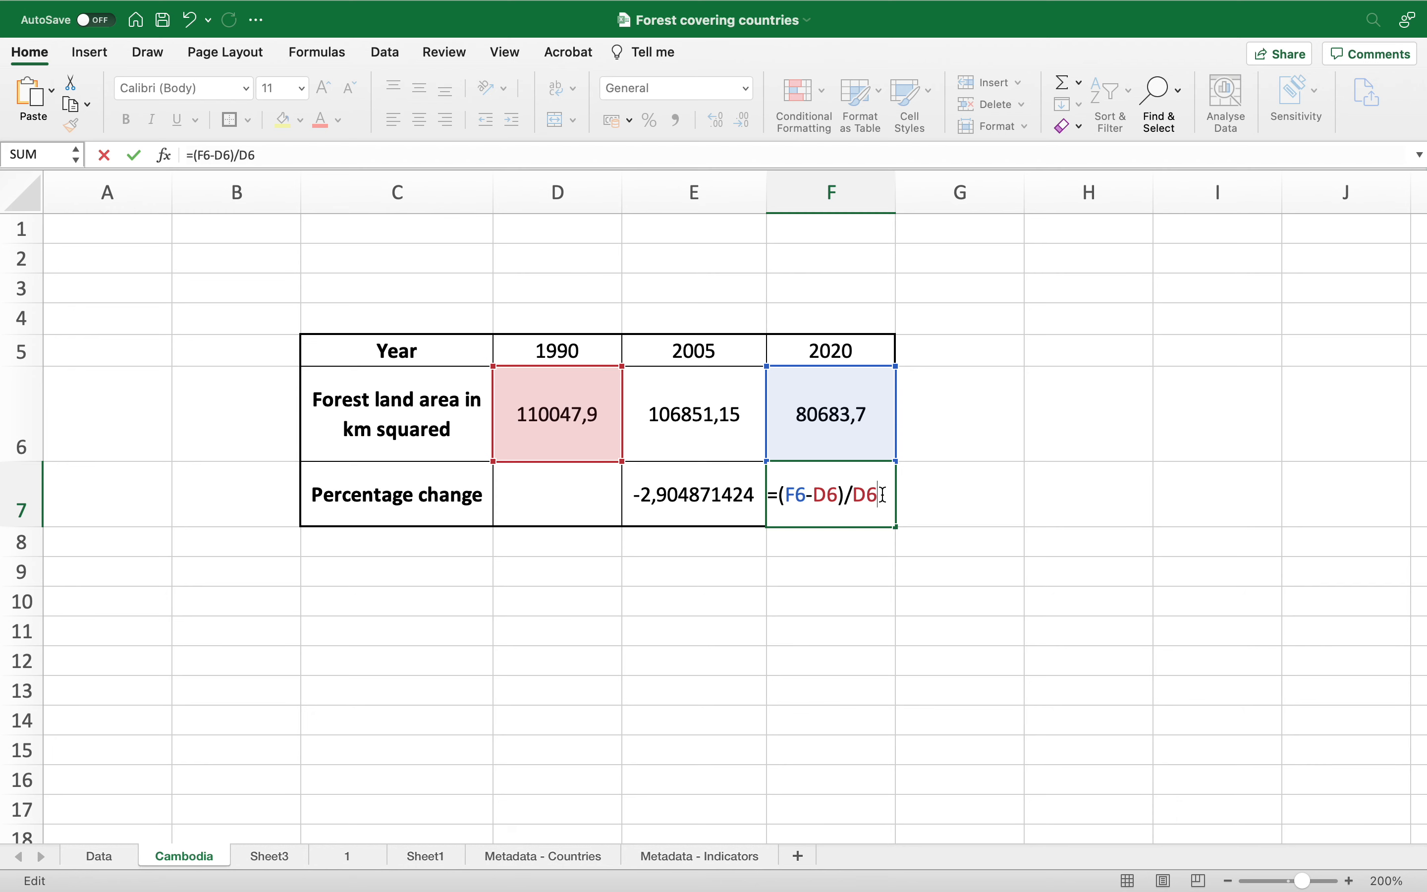
pyautogui.write('*100')
pyautogui.press('Return')
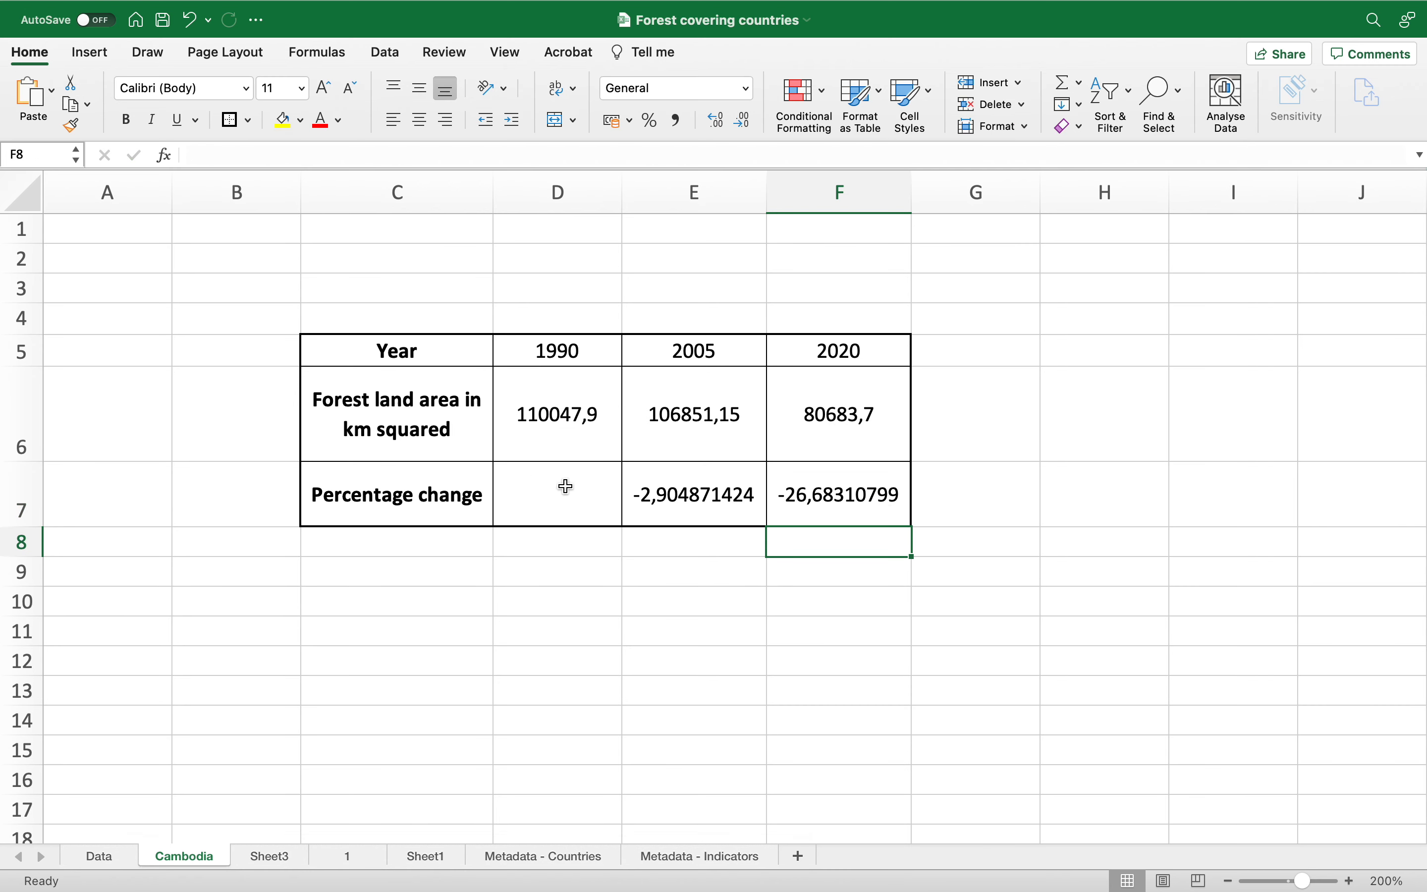
# Step: Format the percentage changes in E7:F7 to show one decimal place
pyautogui.click(693, 496)
pyautogui.moveTo(693, 496); pyautogui.dragTo(818, 496)
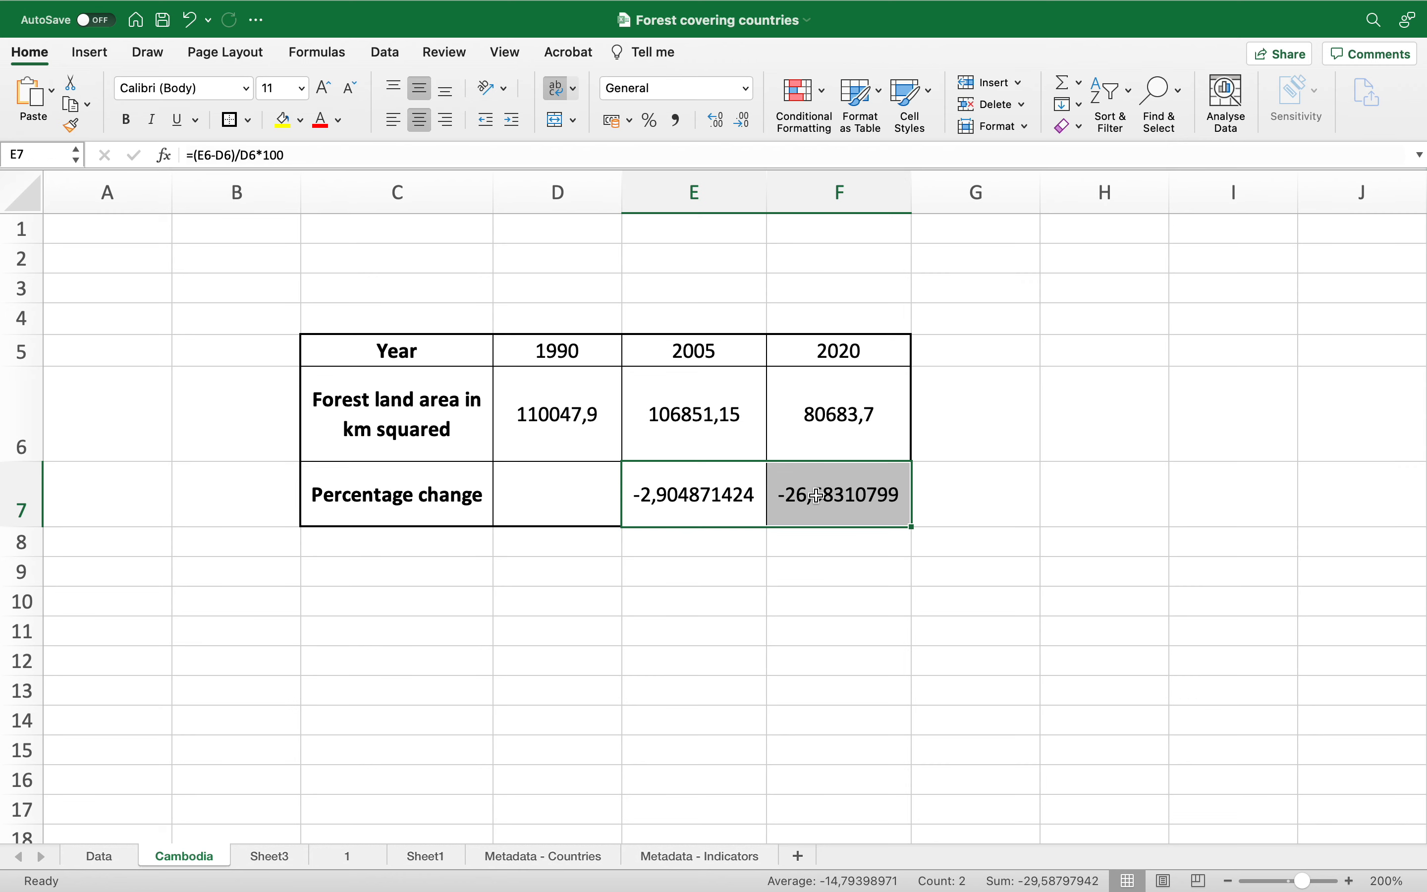
pyautogui.click(746, 123)
pyautogui.click(746, 123)
pyautogui.click(746, 123)
pyautogui.click(708, 123)
pyautogui.click(708, 123)
pyautogui.click(708, 123)
pyautogui.click(709, 123)
pyautogui.click(708, 123)
pyautogui.click(708, 122)
pyautogui.click(708, 123)
pyautogui.click(708, 123)
pyautogui.click(714, 124)
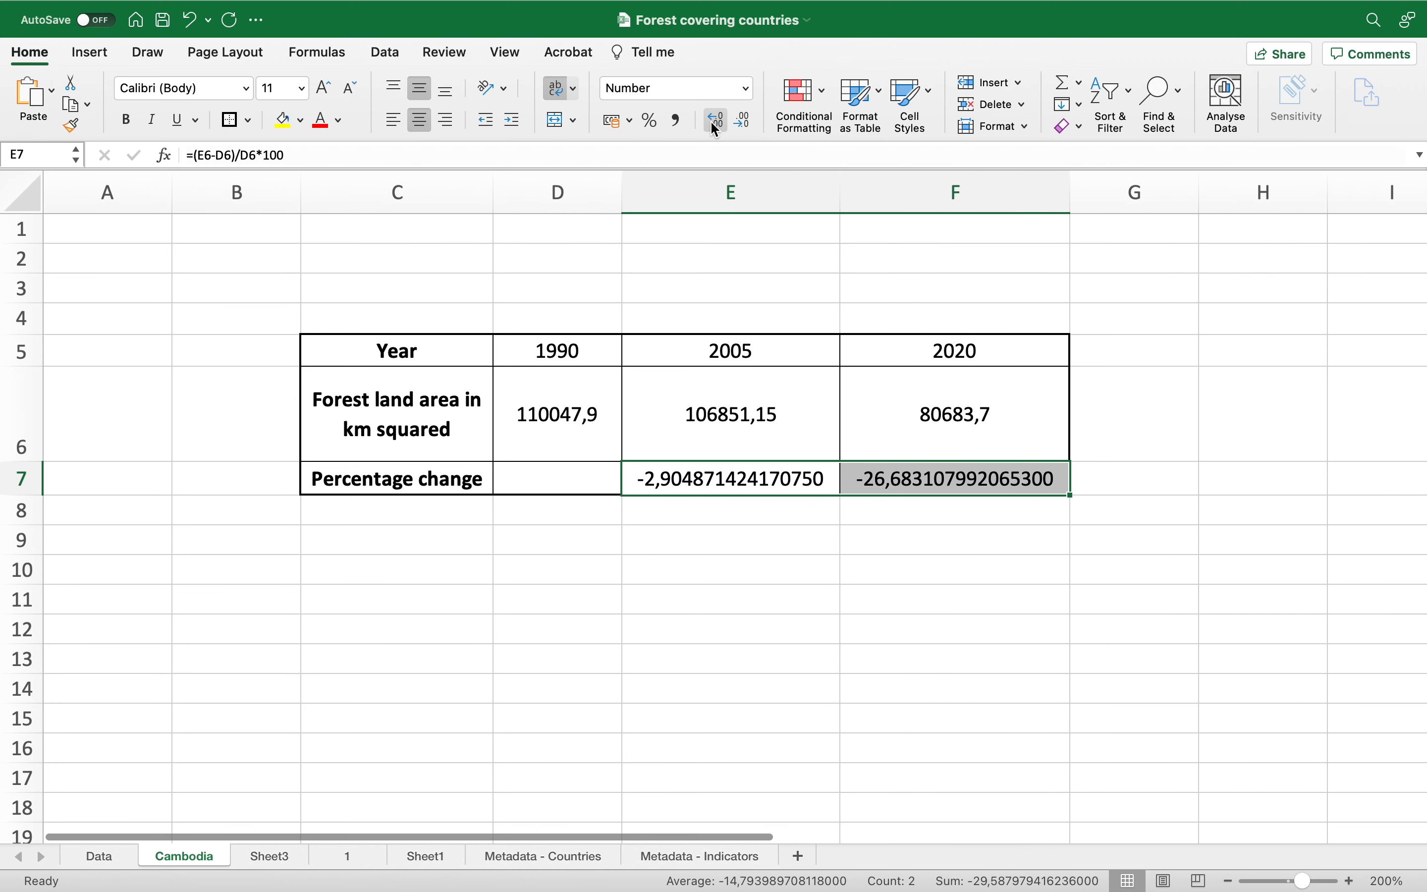
pyautogui.click(742, 121)
pyautogui.click(742, 121)
pyautogui.click(742, 121)
pyautogui.click(742, 122)
pyautogui.click(743, 121)
pyautogui.click(743, 122)
pyautogui.click(742, 121)
pyautogui.click(742, 121)
pyautogui.click(744, 123)
pyautogui.click(744, 123)
pyautogui.click(743, 123)
pyautogui.click(744, 123)
pyautogui.click(744, 123)
pyautogui.click(744, 123)
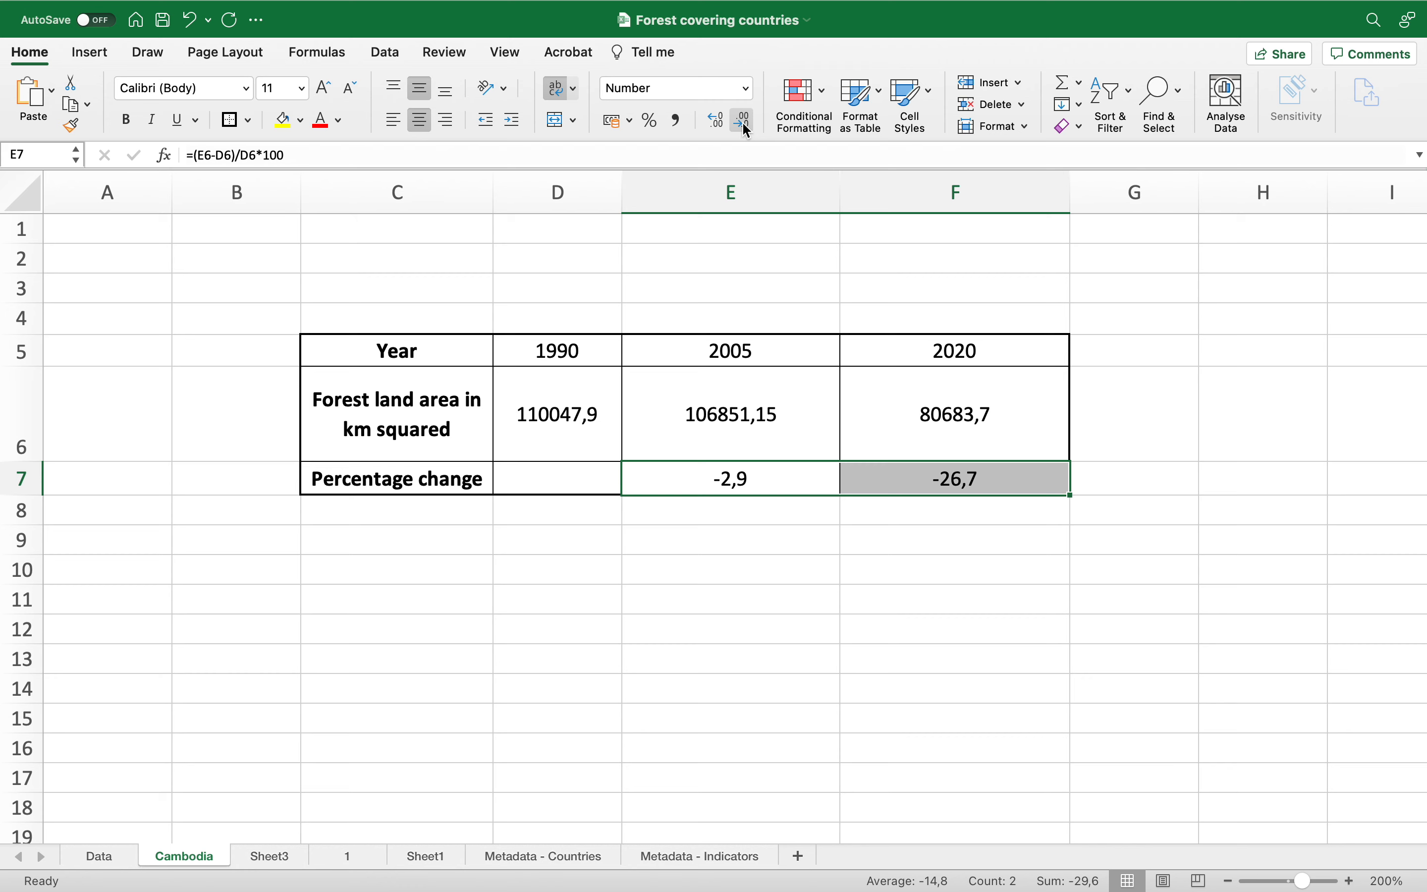
# Step: Resize columns D to F to a uniform, narrower width that fits the values
pyautogui.moveTo(840, 194); pyautogui.dragTo(777, 195)
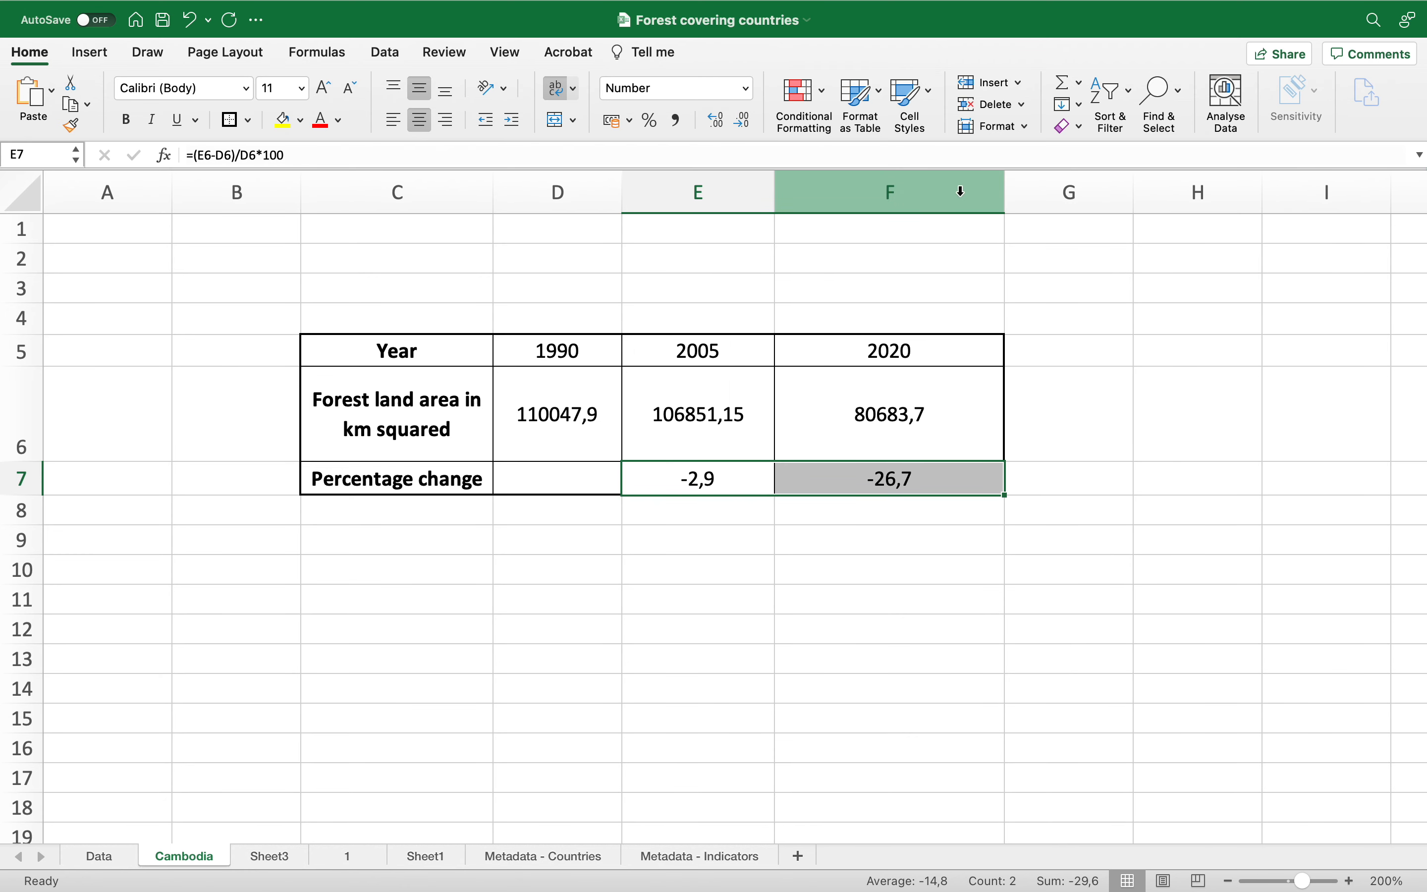
pyautogui.moveTo(1005, 192); pyautogui.dragTo(934, 192)
pyautogui.moveTo(558, 192); pyautogui.dragTo(765, 197)
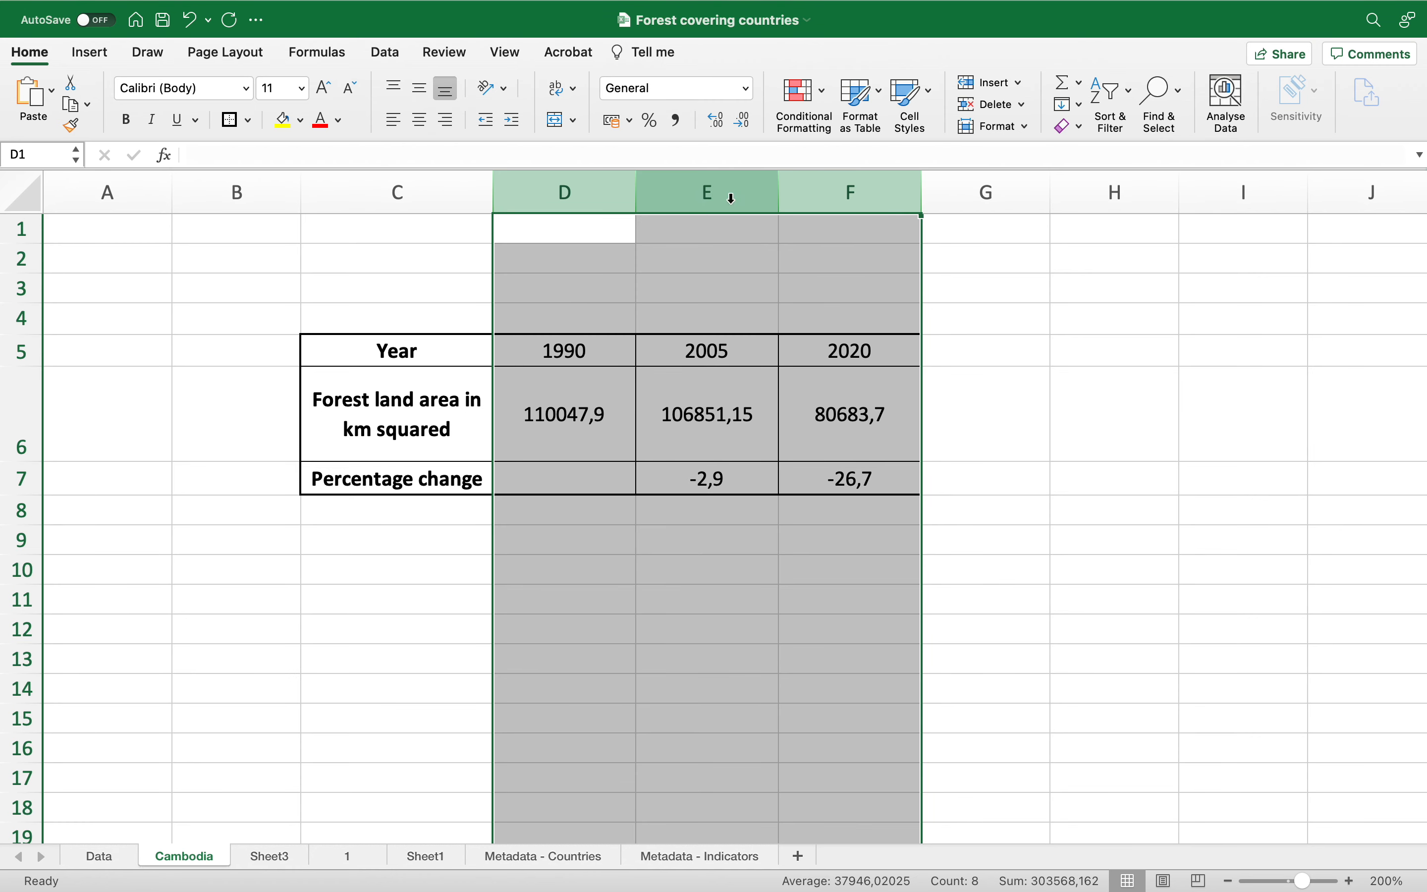
pyautogui.moveTo(636, 186); pyautogui.dragTo(602, 186)
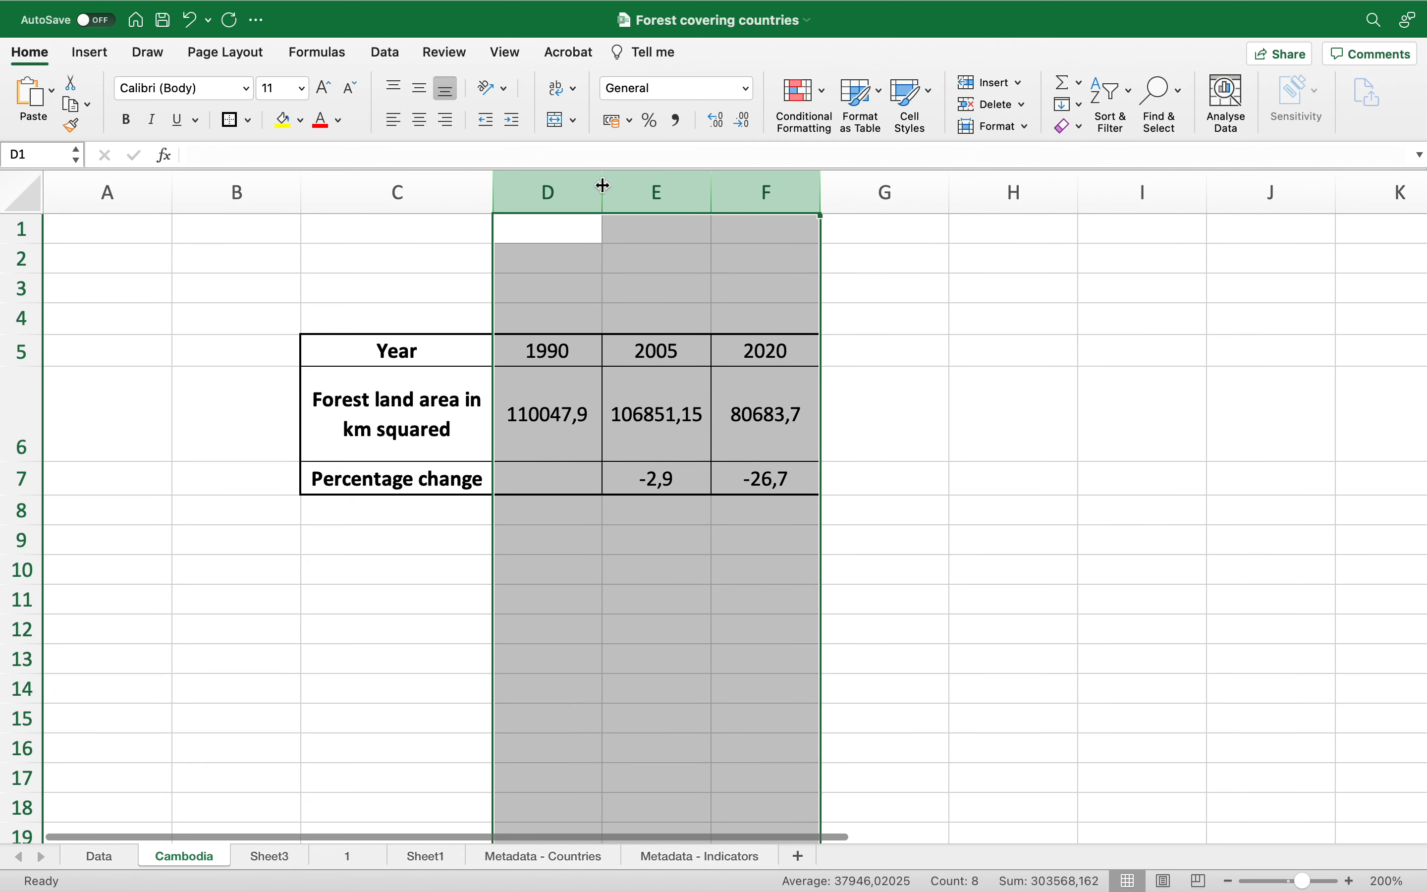
pyautogui.moveTo(710, 188); pyautogui.dragTo(724, 189)
pyautogui.click(558, 350)
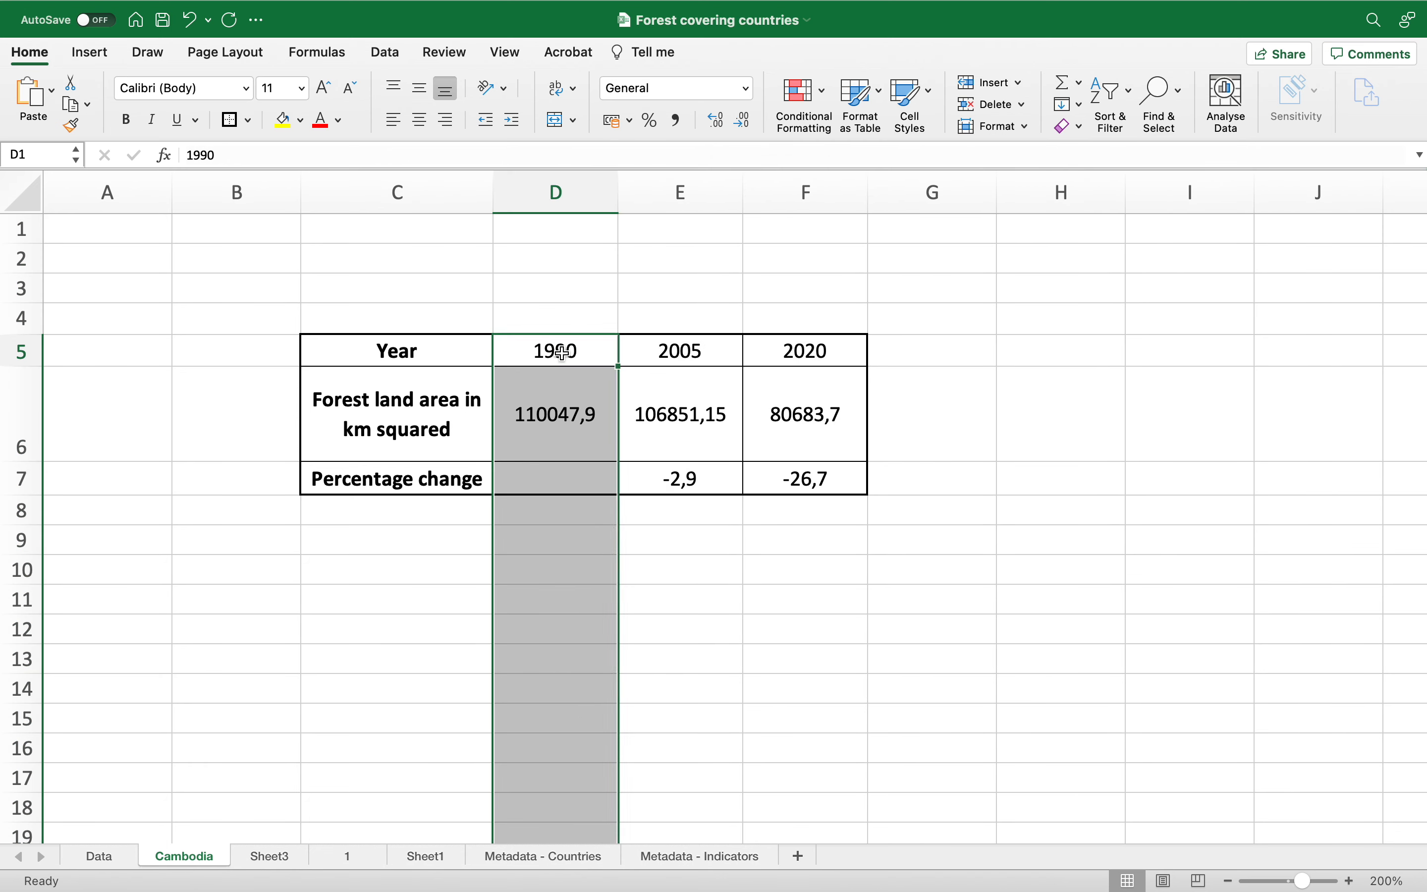
pyautogui.click(578, 424)
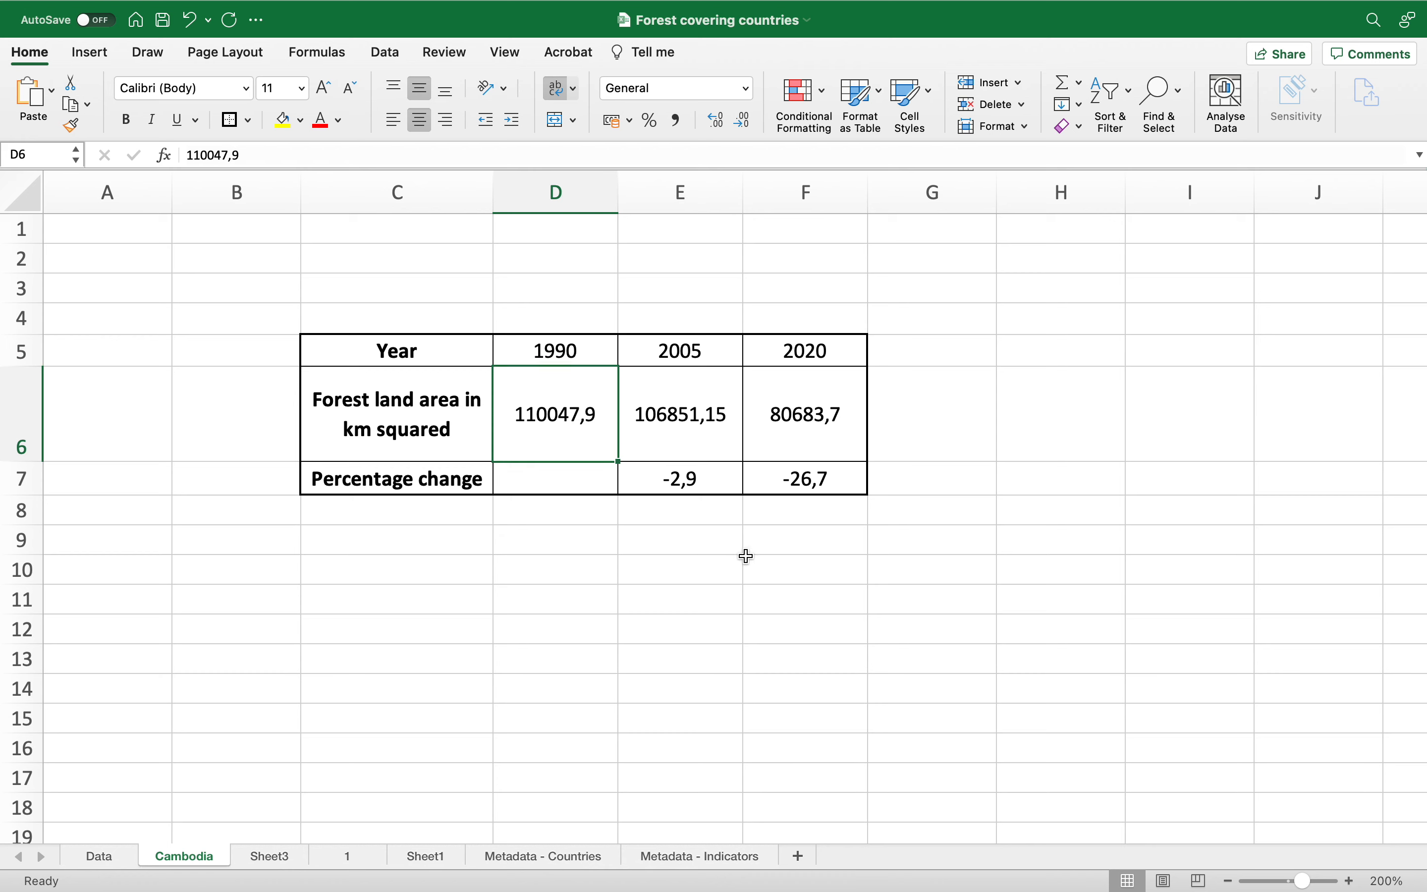
# Step: Add the title Cambodia in cell C4, then bold and center it
pyautogui.click(385, 324)
pyautogui.write('Cambodia')
pyautogui.press('Return')
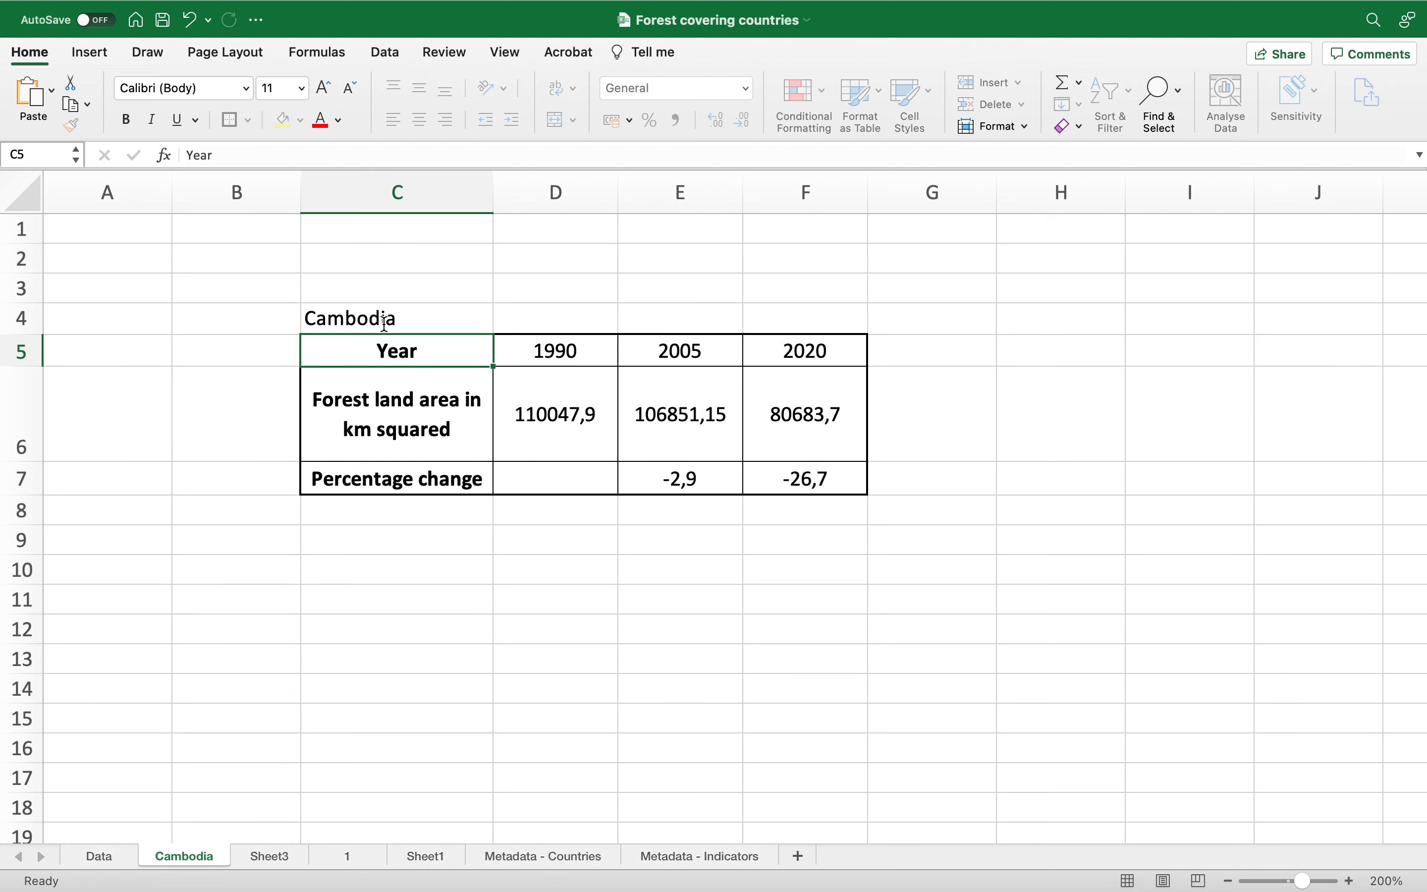
pyautogui.click(384, 320)
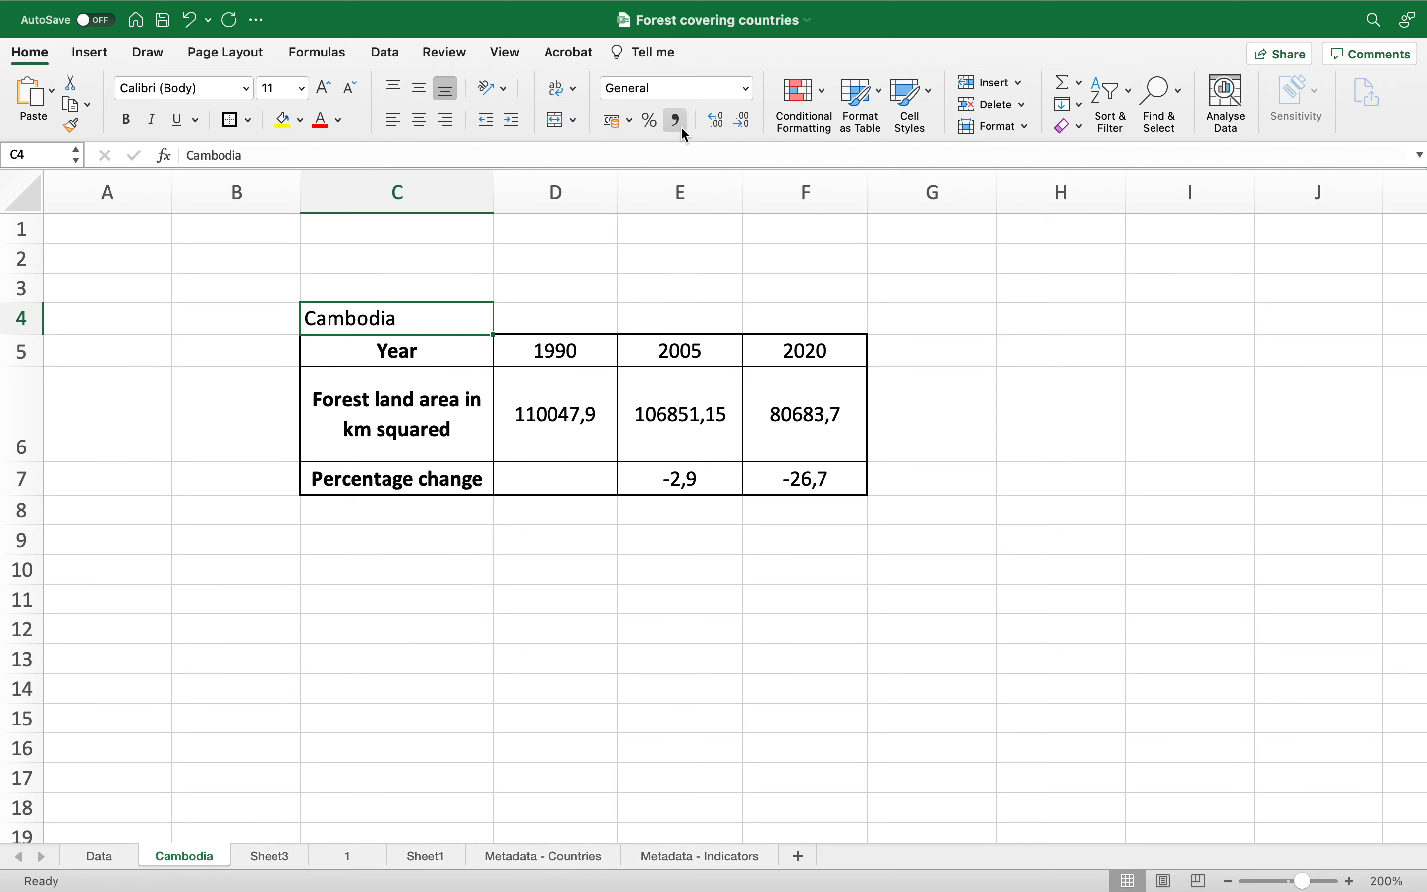
pyautogui.click(125, 120)
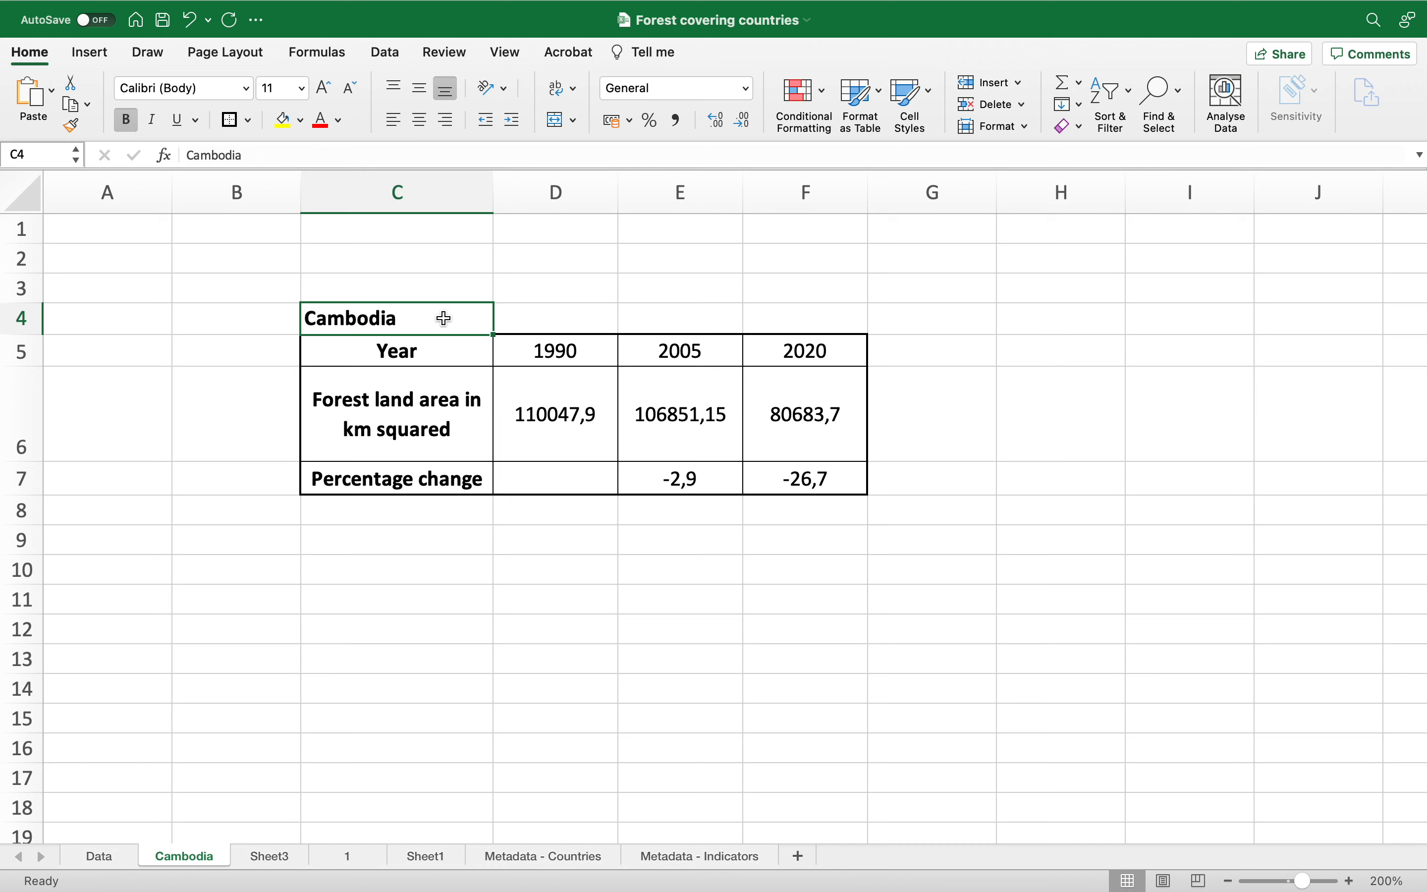
pyautogui.click(420, 120)
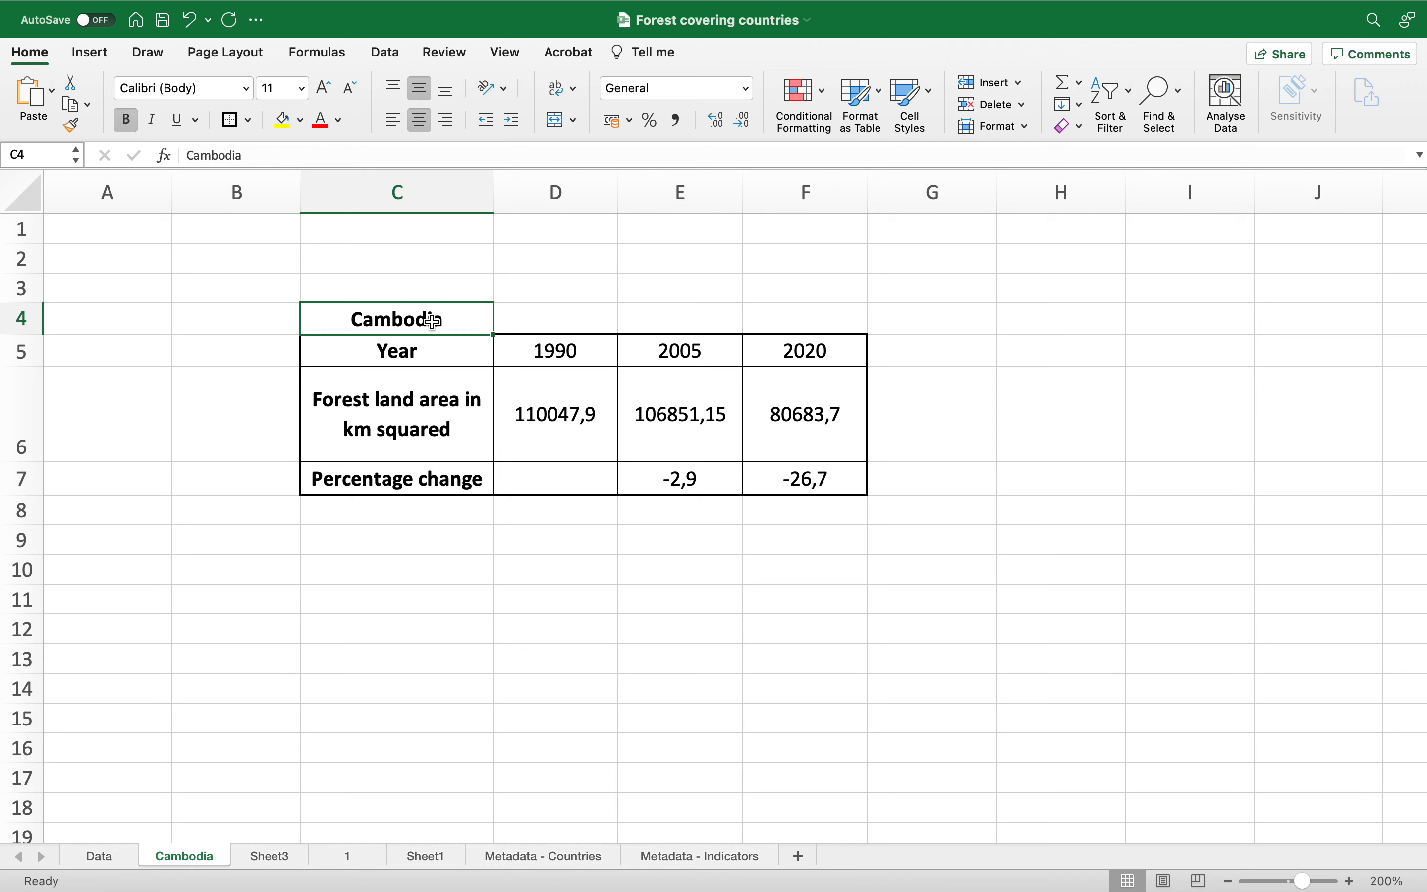
pyautogui.click(711, 481)
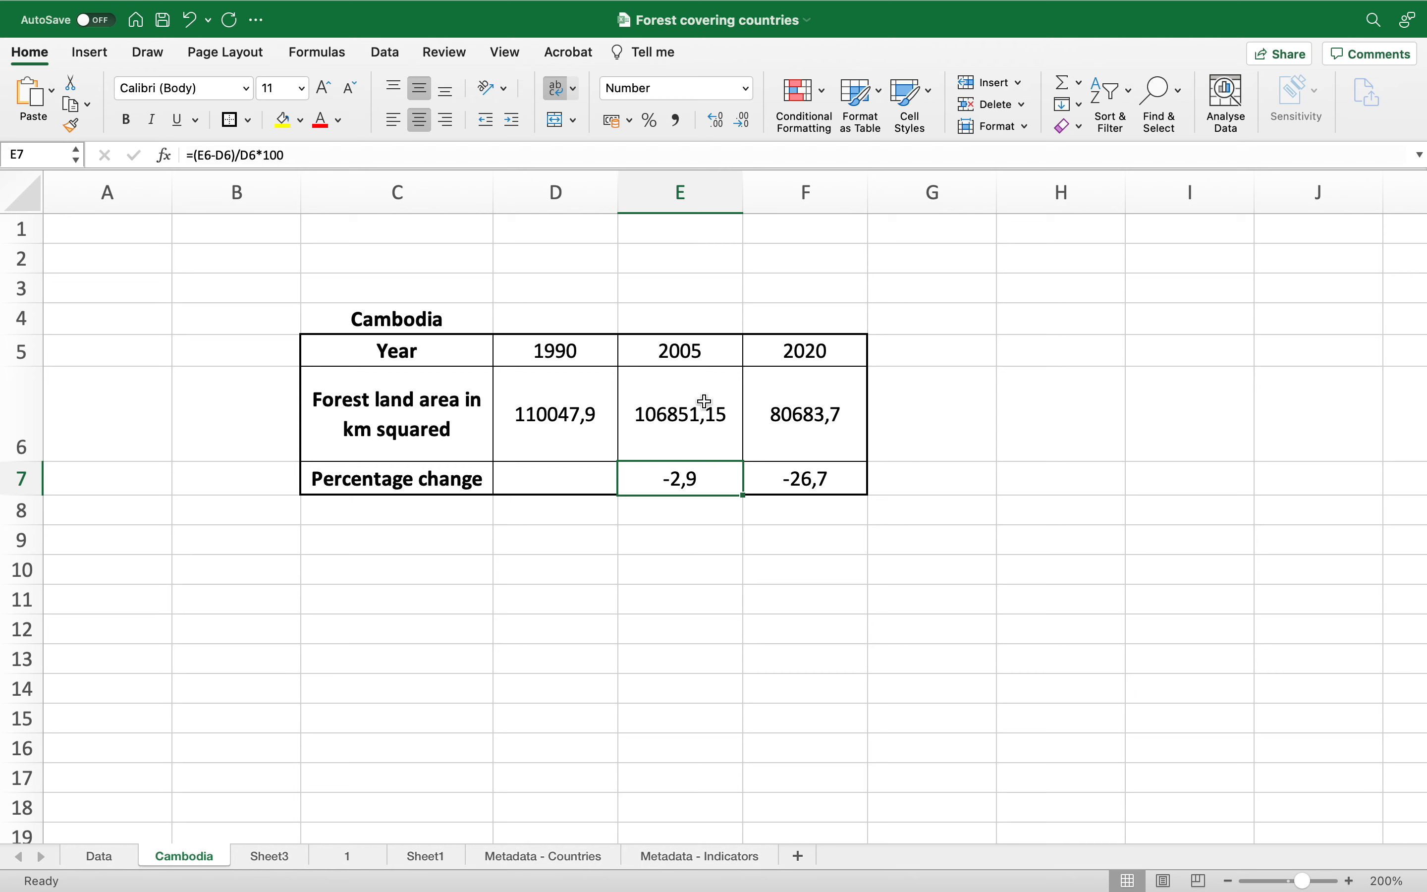
pyautogui.click(570, 350)
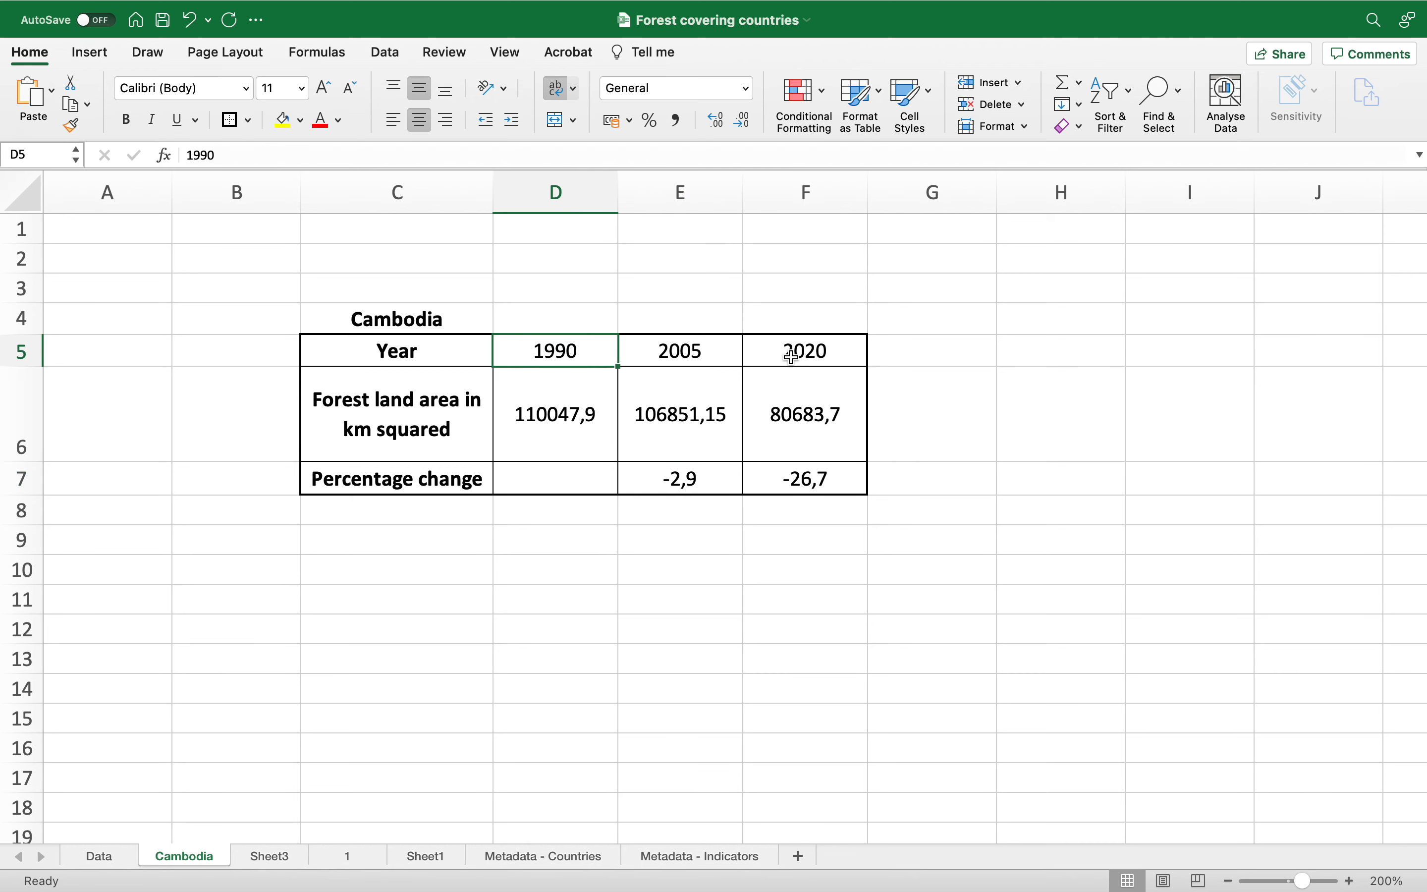
pyautogui.click(809, 353)
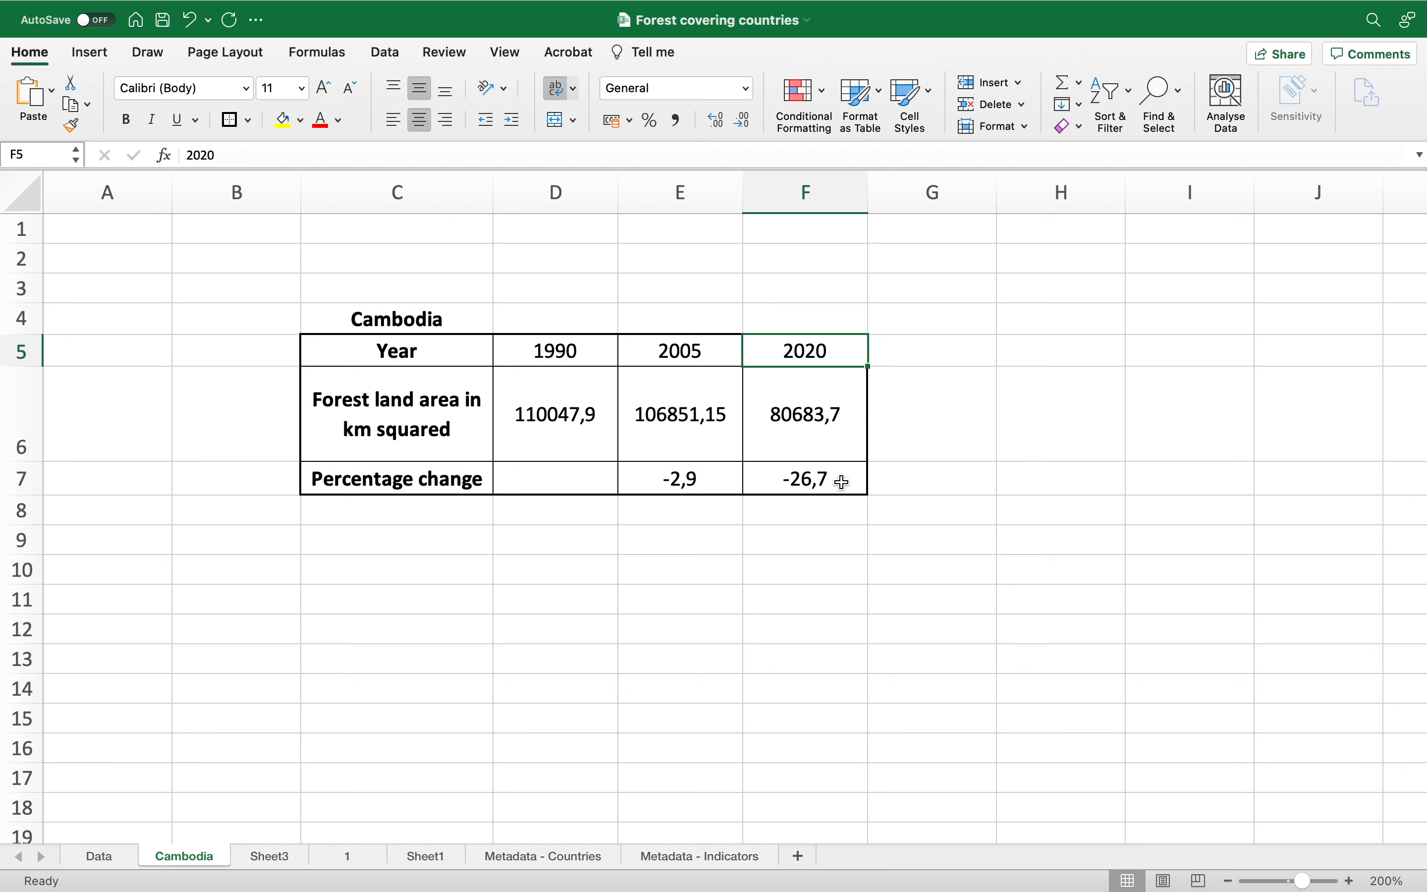
pyautogui.click(592, 350)
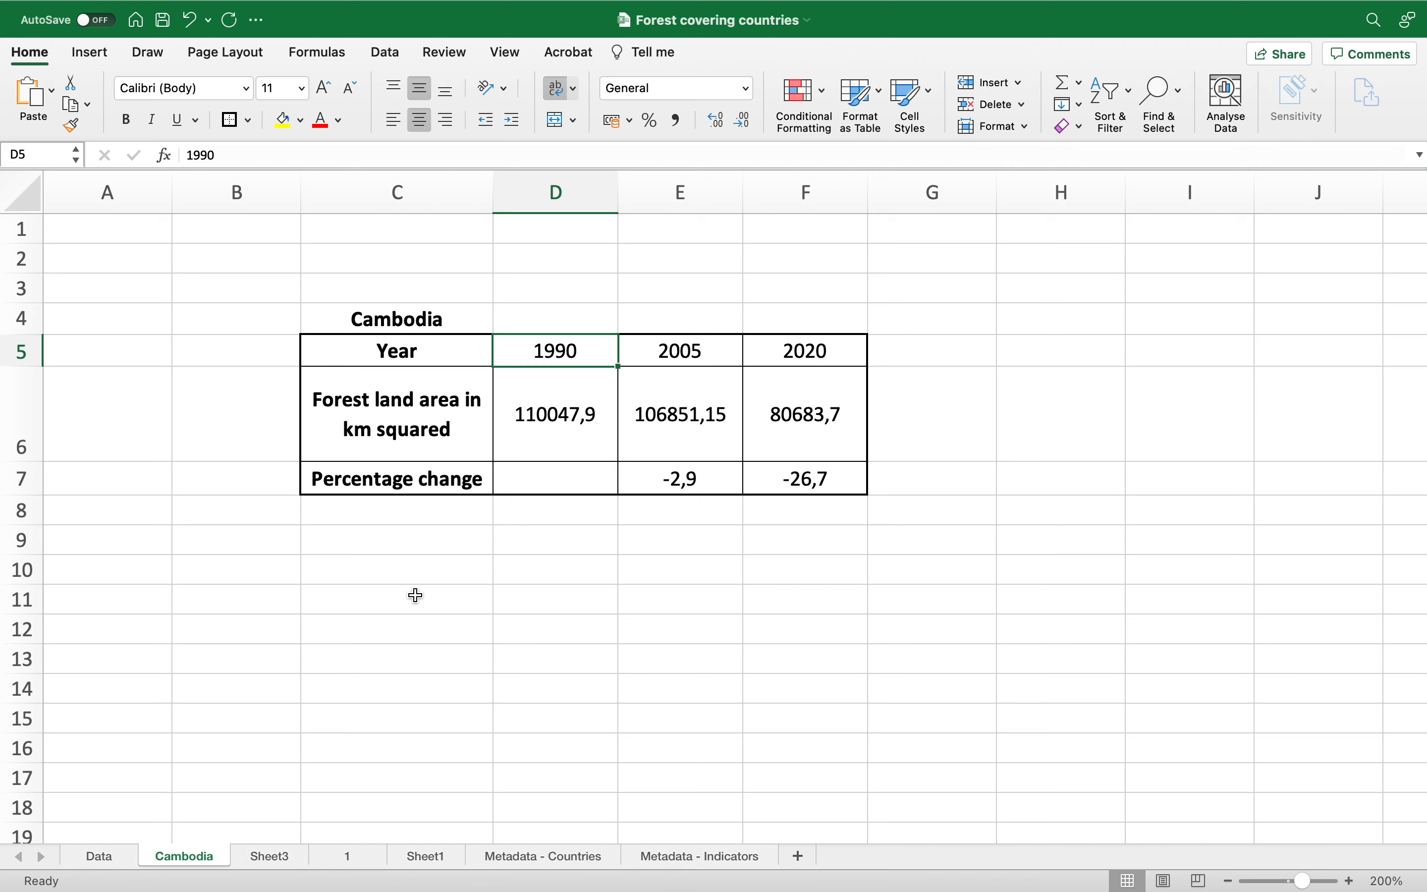
# Step: Start a second table with the label Cambodia in C11 and the header % change from 1990 - 2005 in D10
pyautogui.click(395, 607)
pyautogui.write('Cambod')
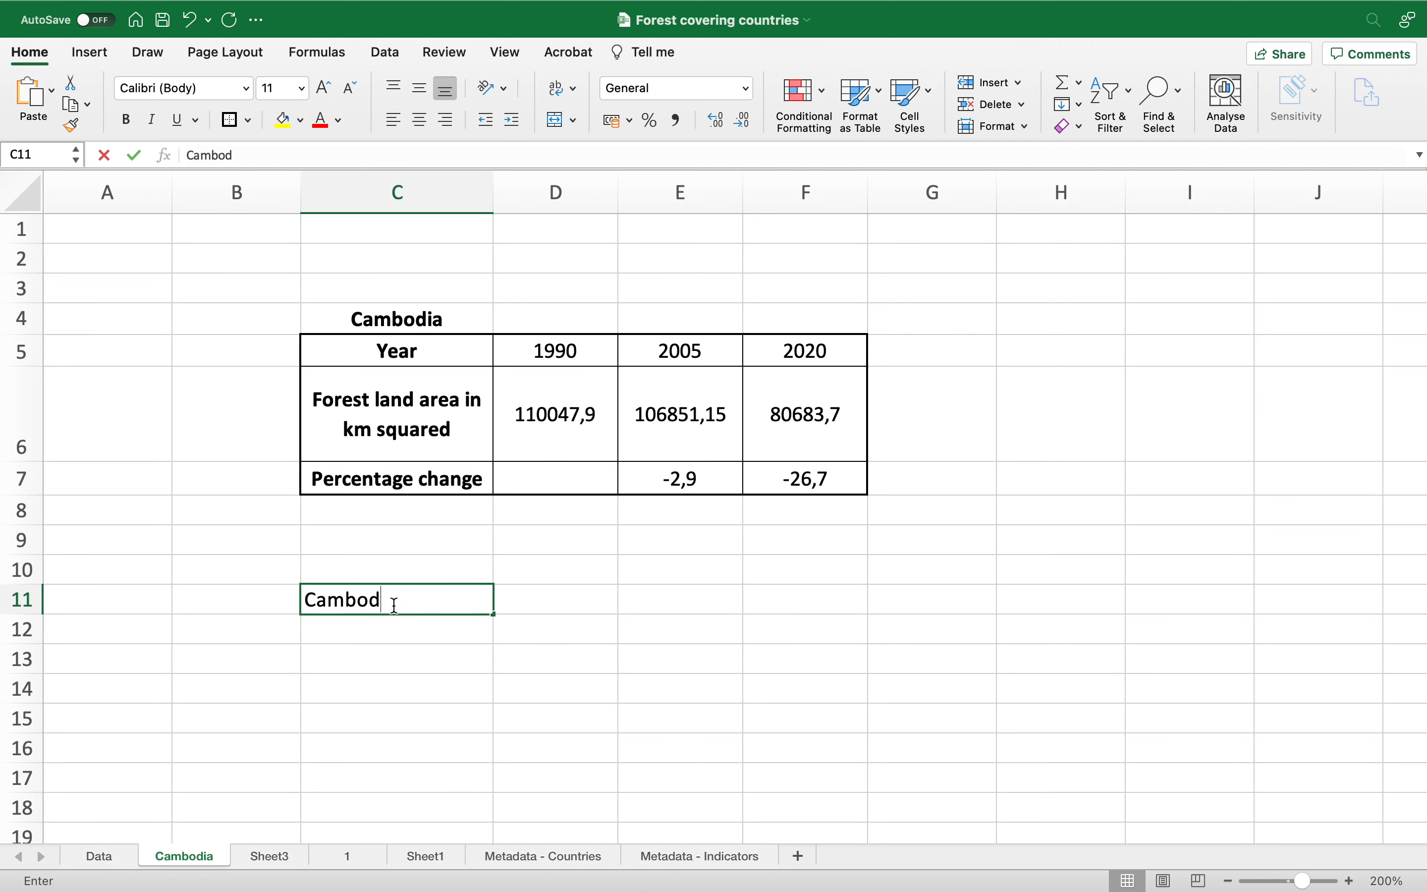
pyautogui.write('ia')
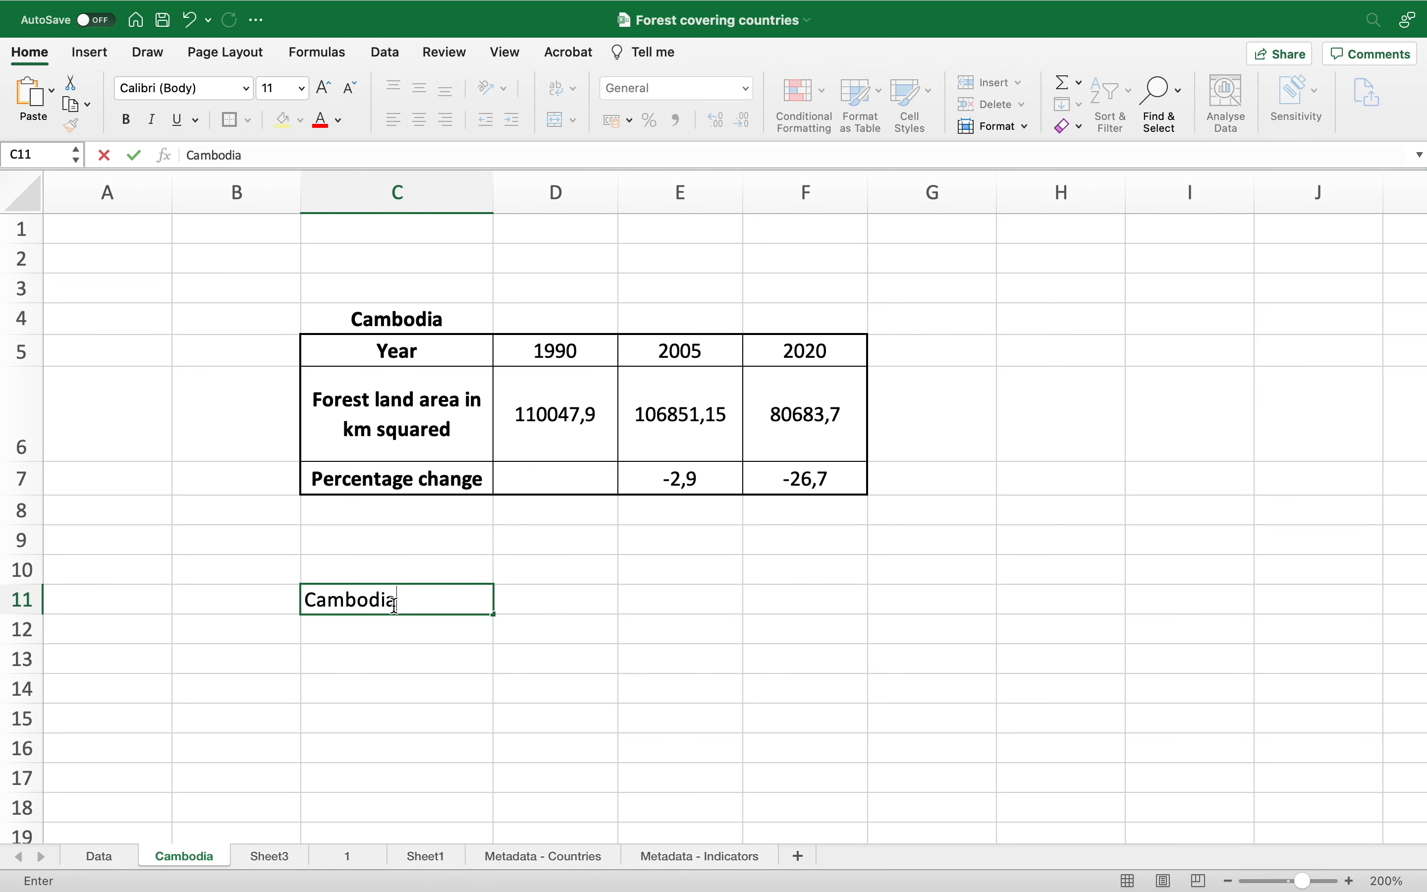
pyautogui.click(553, 573)
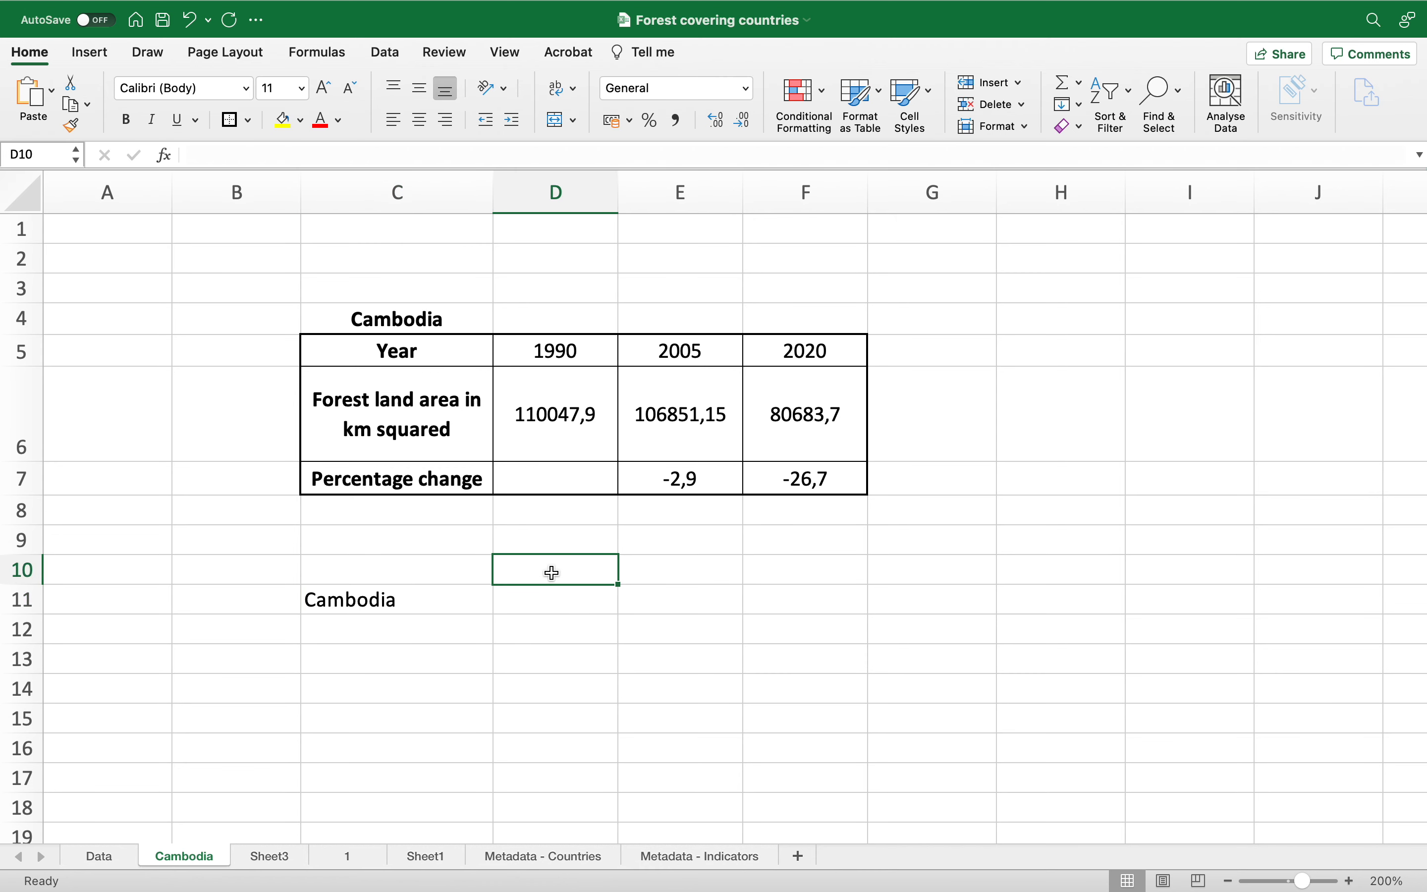
pyautogui.write('% change')
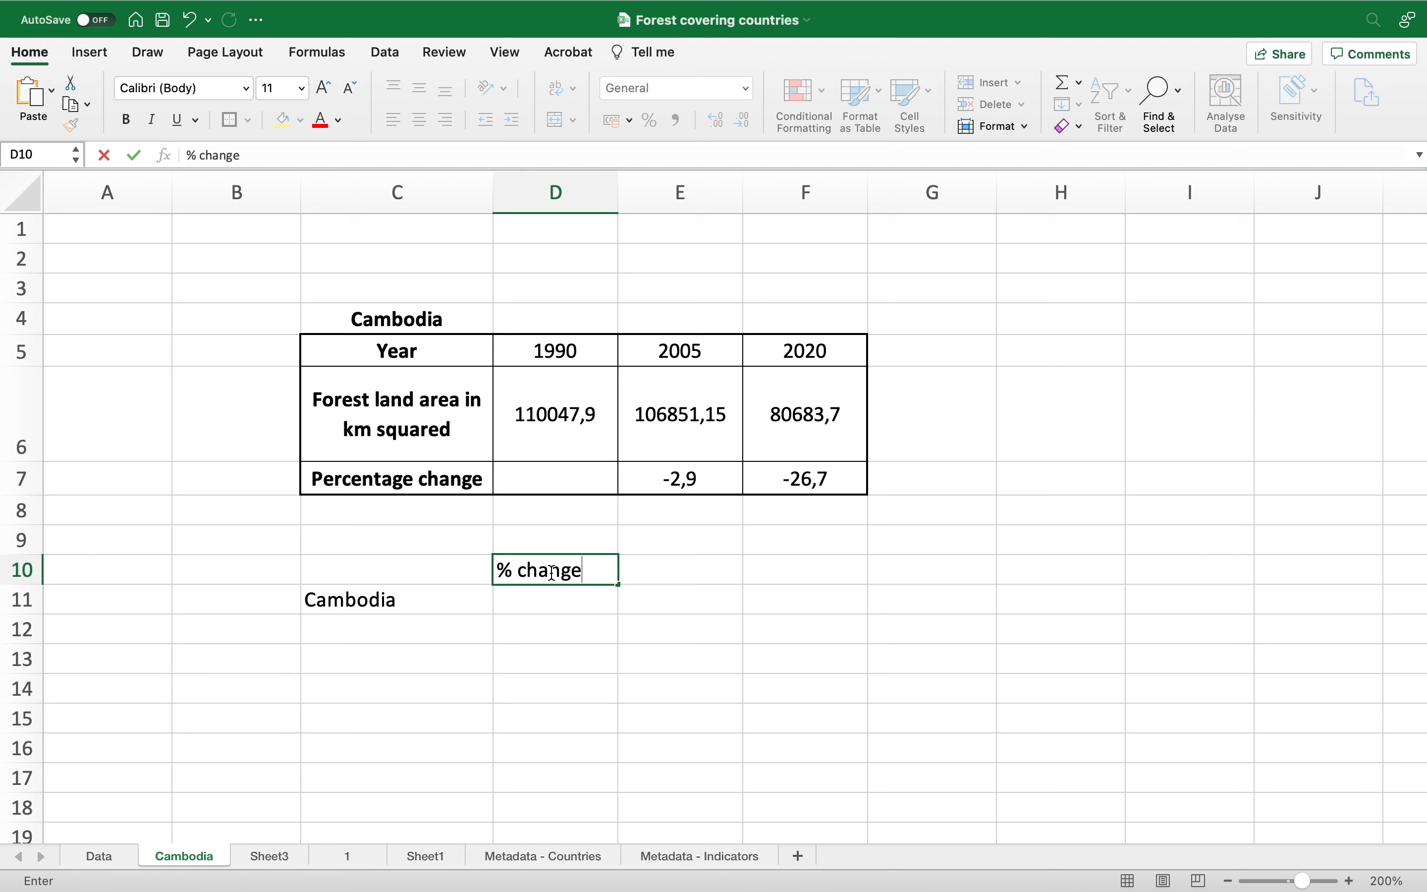
pyautogui.write(' from 1990 - 2005')
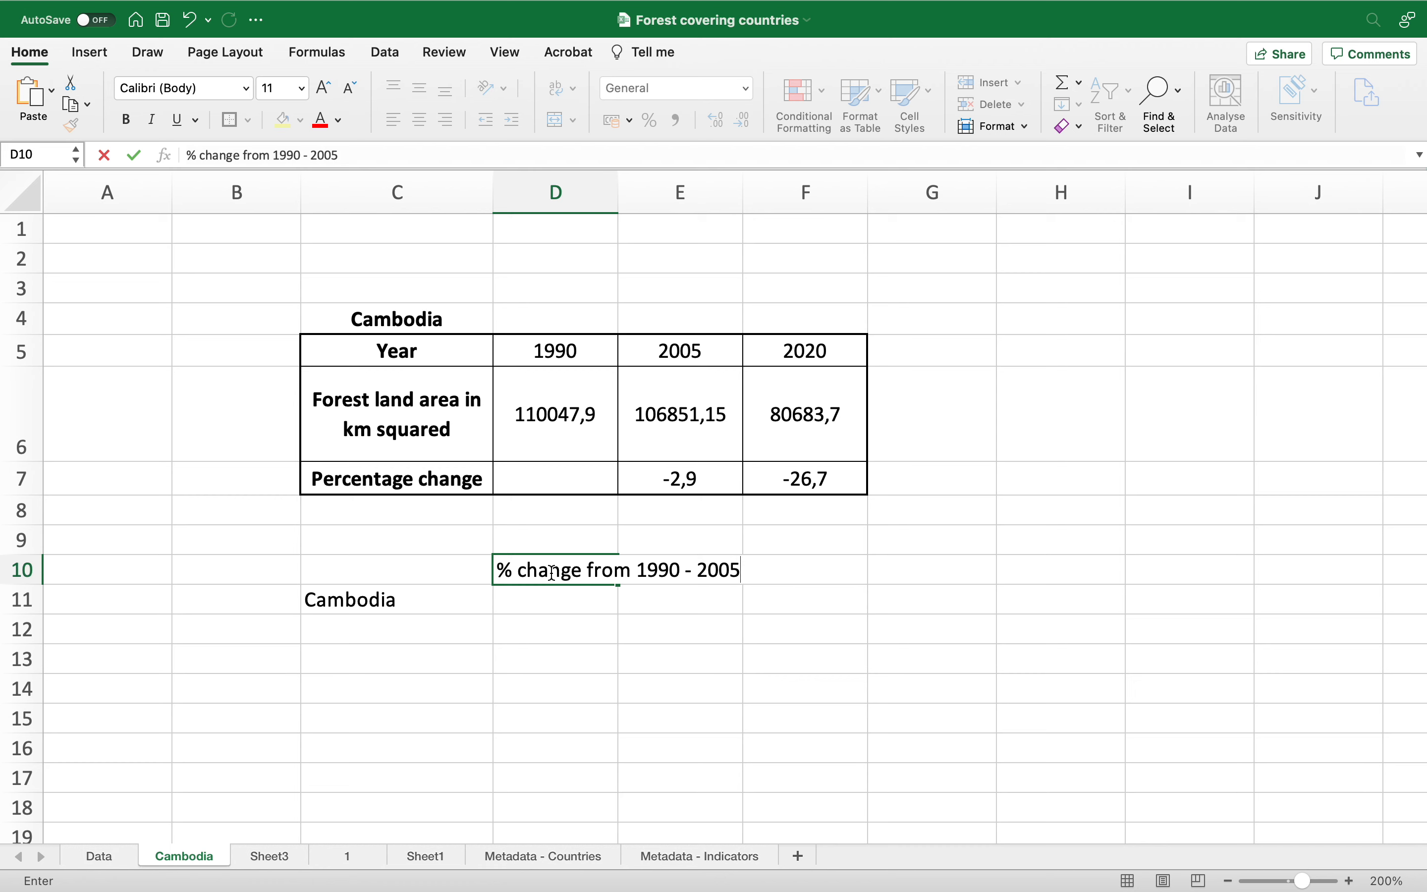
pyautogui.press('Return')
# Step: Center-align vertically and horizontally and wrap the text across the new table range C10:E13
pyautogui.click(574, 577)
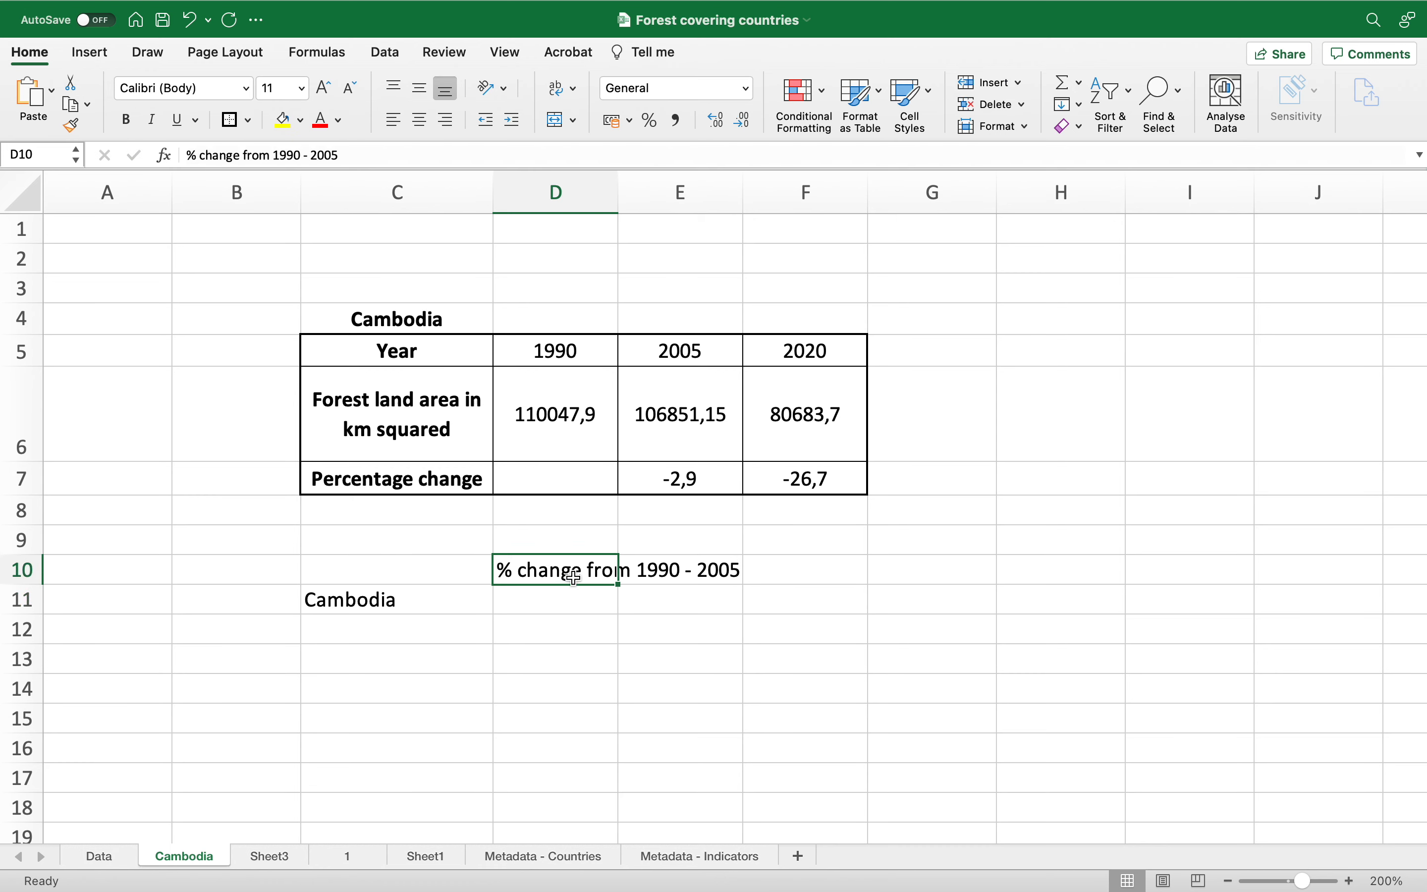
pyautogui.moveTo(423, 568); pyautogui.dragTo(651, 659)
pyautogui.click(419, 87)
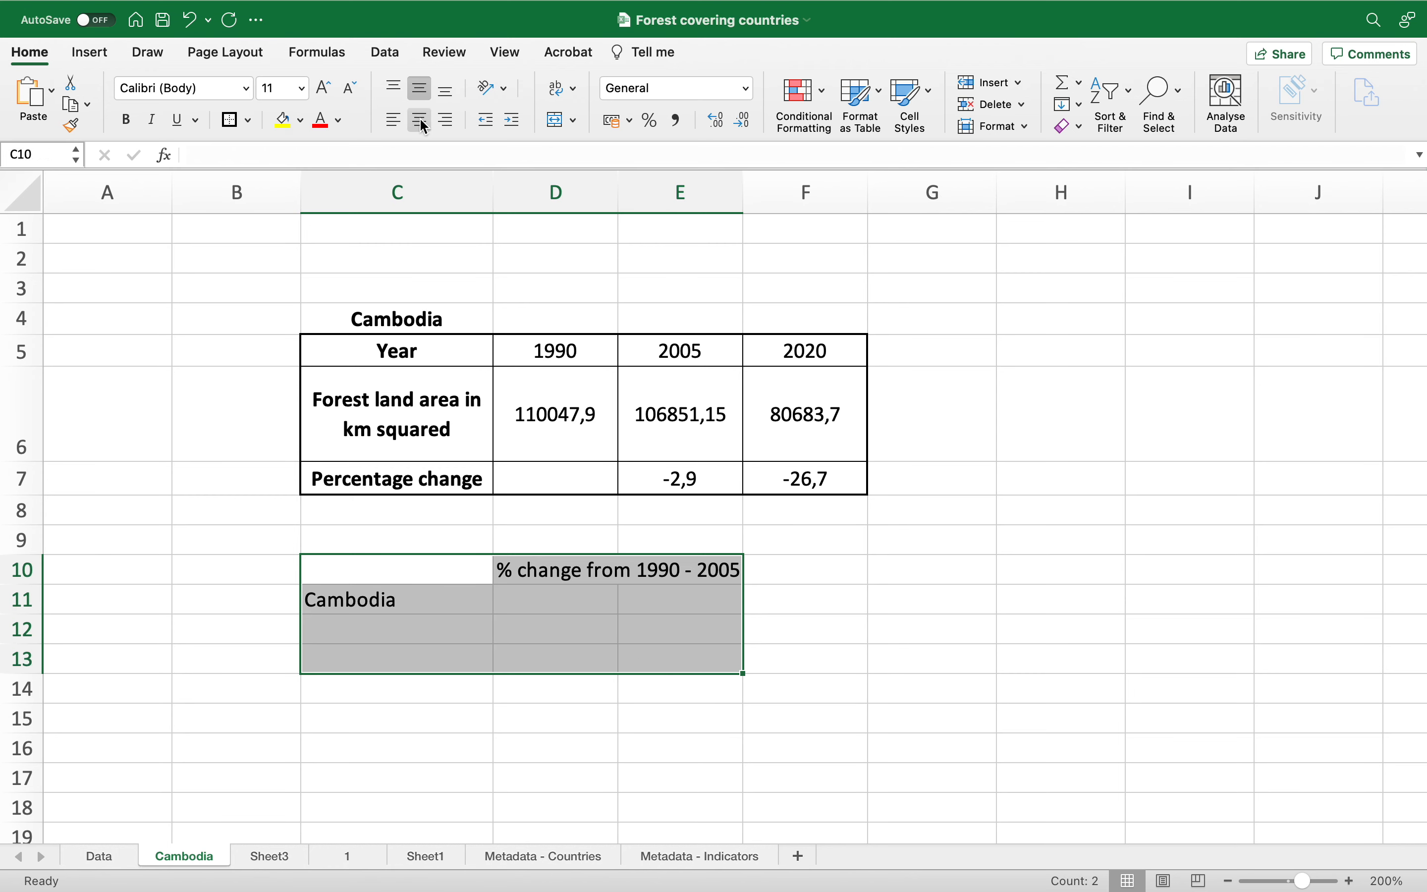
pyautogui.click(419, 121)
pyautogui.click(570, 89)
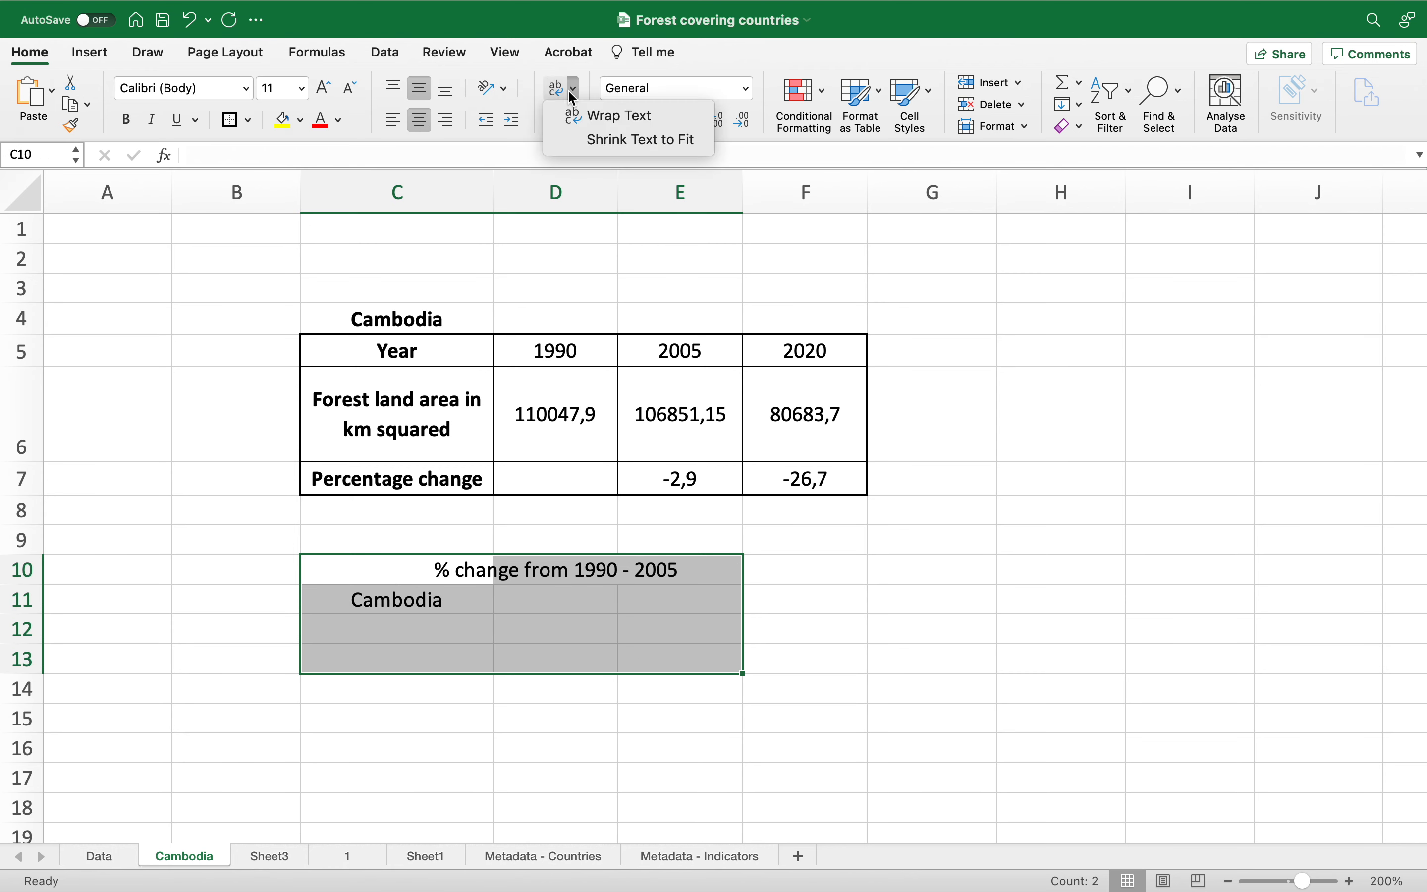
pyautogui.click(599, 118)
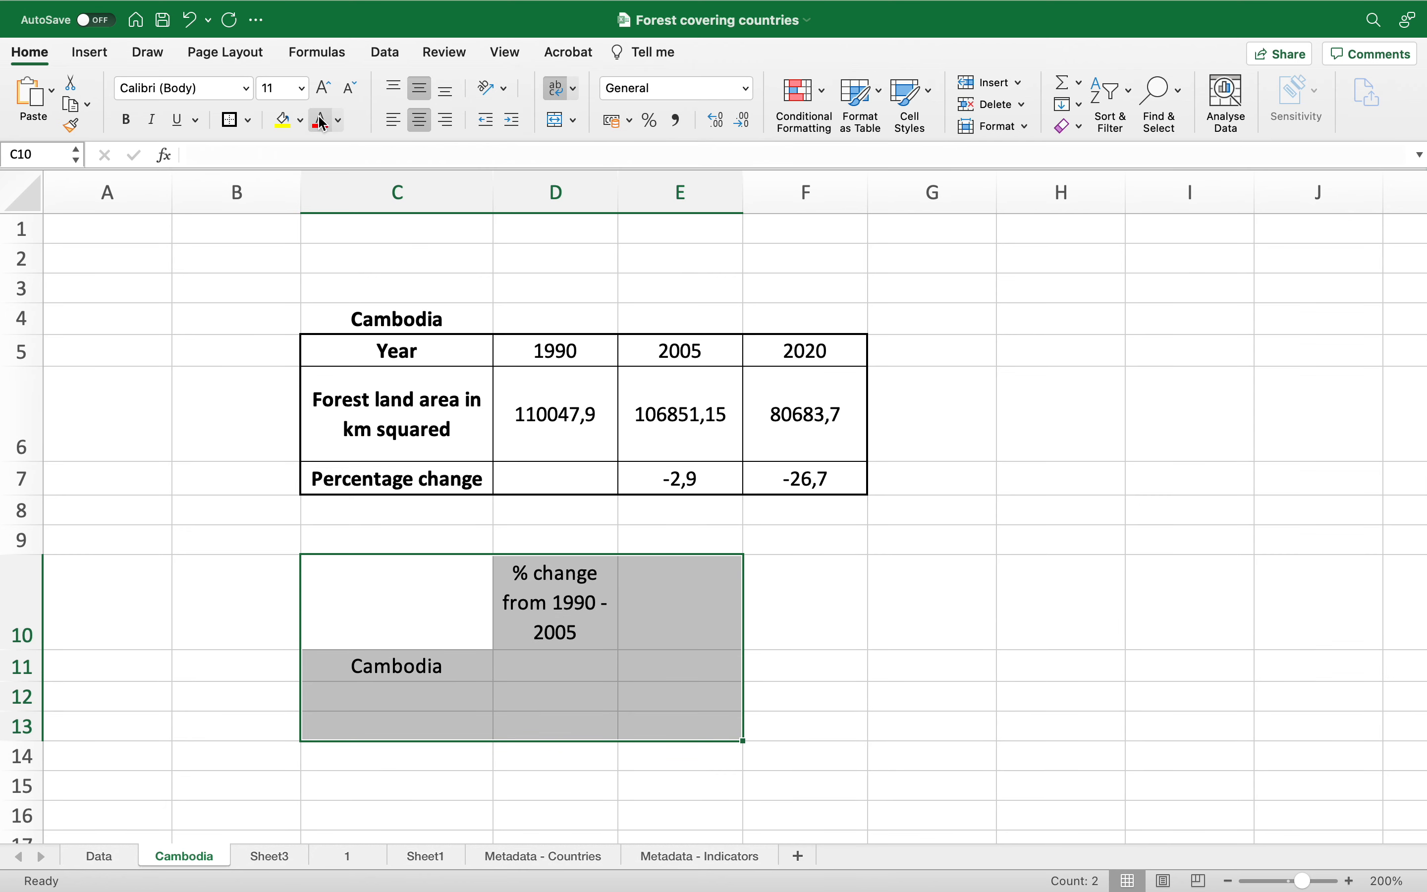
# Step: Apply all borders and a thick outside box border to the comparison table range C10:E13
pyautogui.click(248, 123)
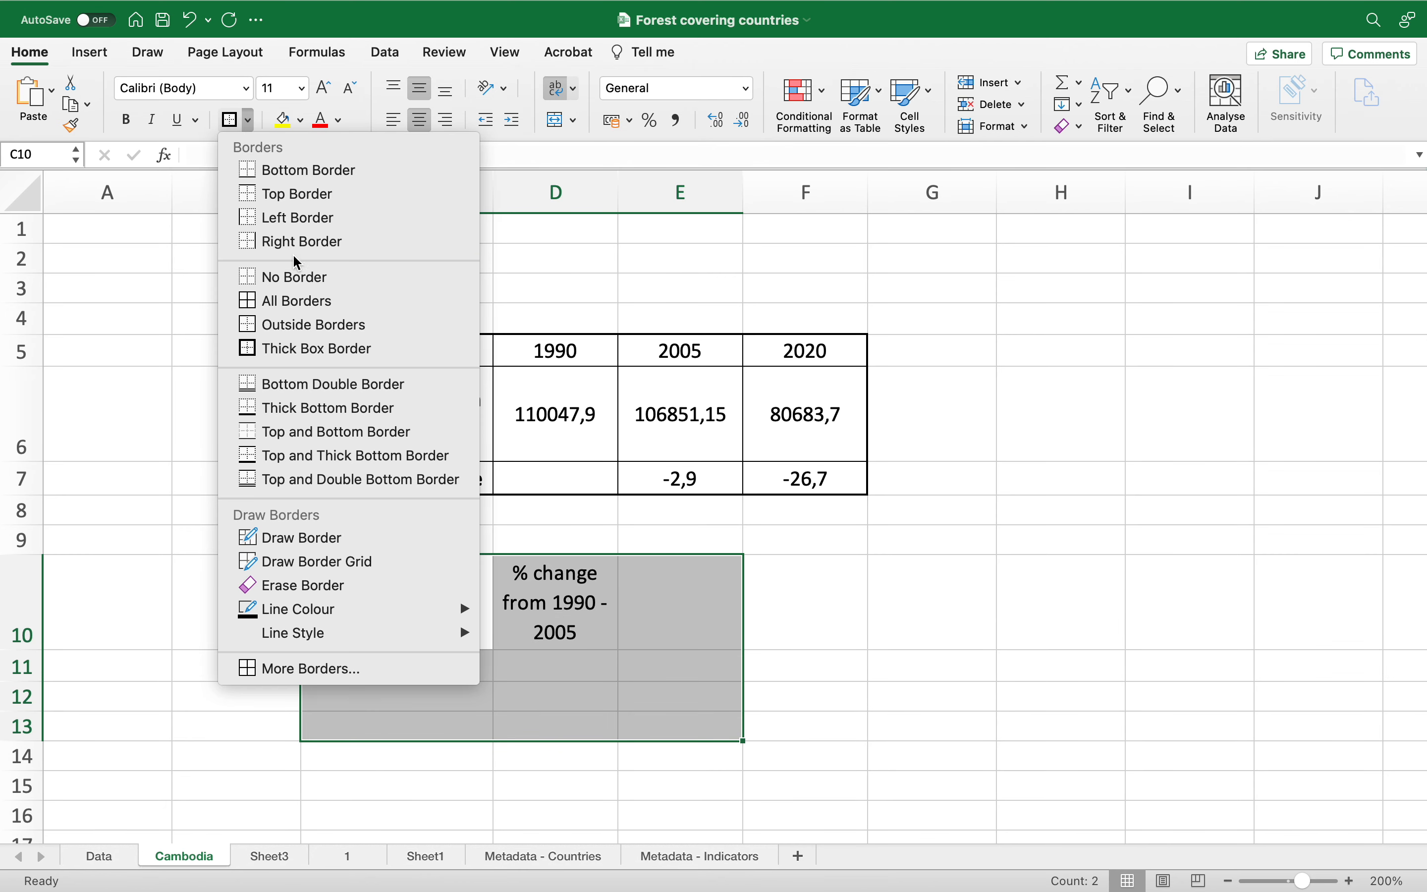
pyautogui.click(288, 301)
pyautogui.click(249, 122)
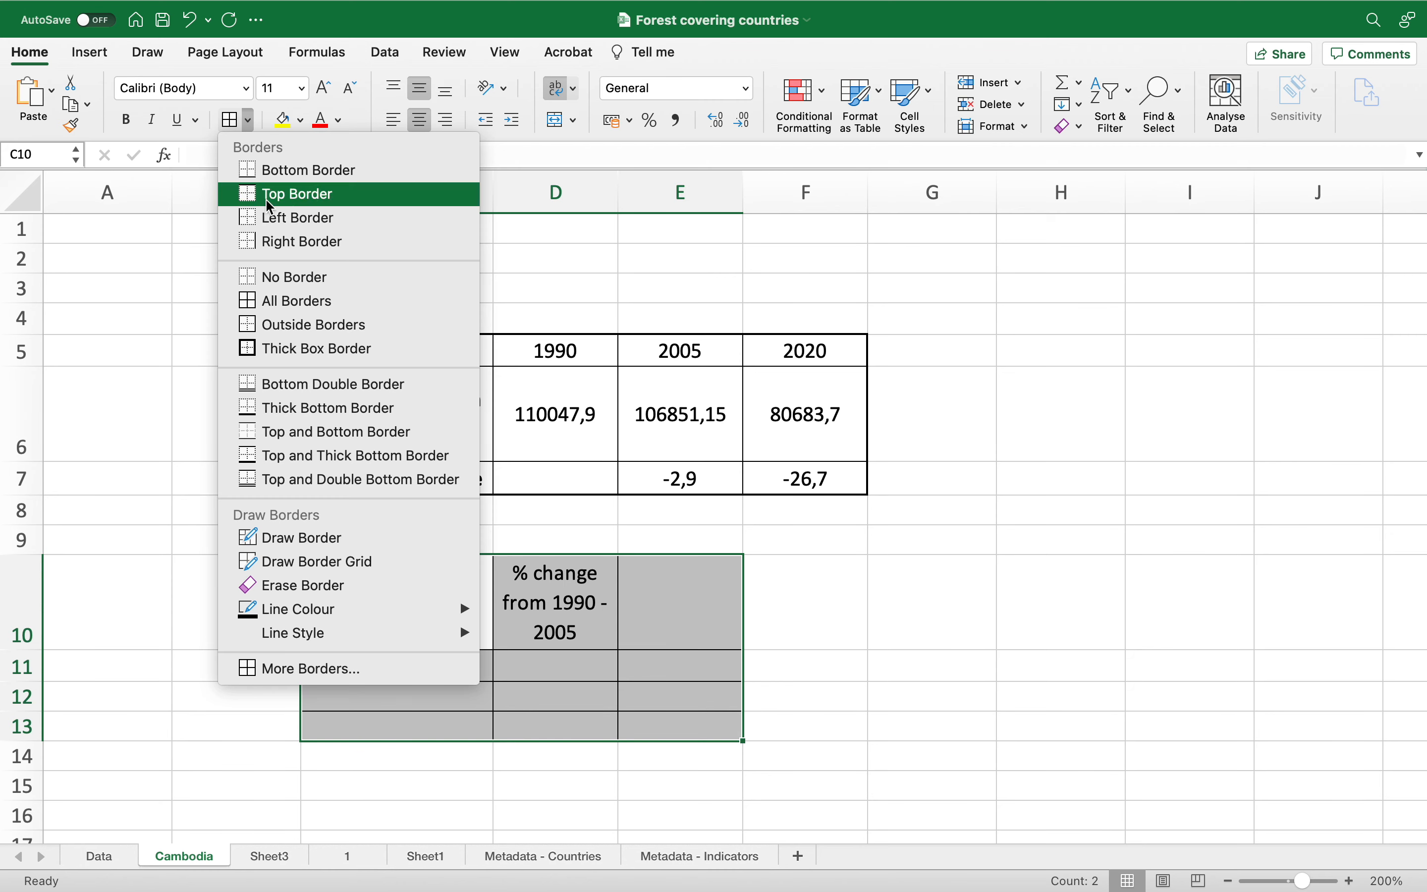
pyautogui.click(310, 349)
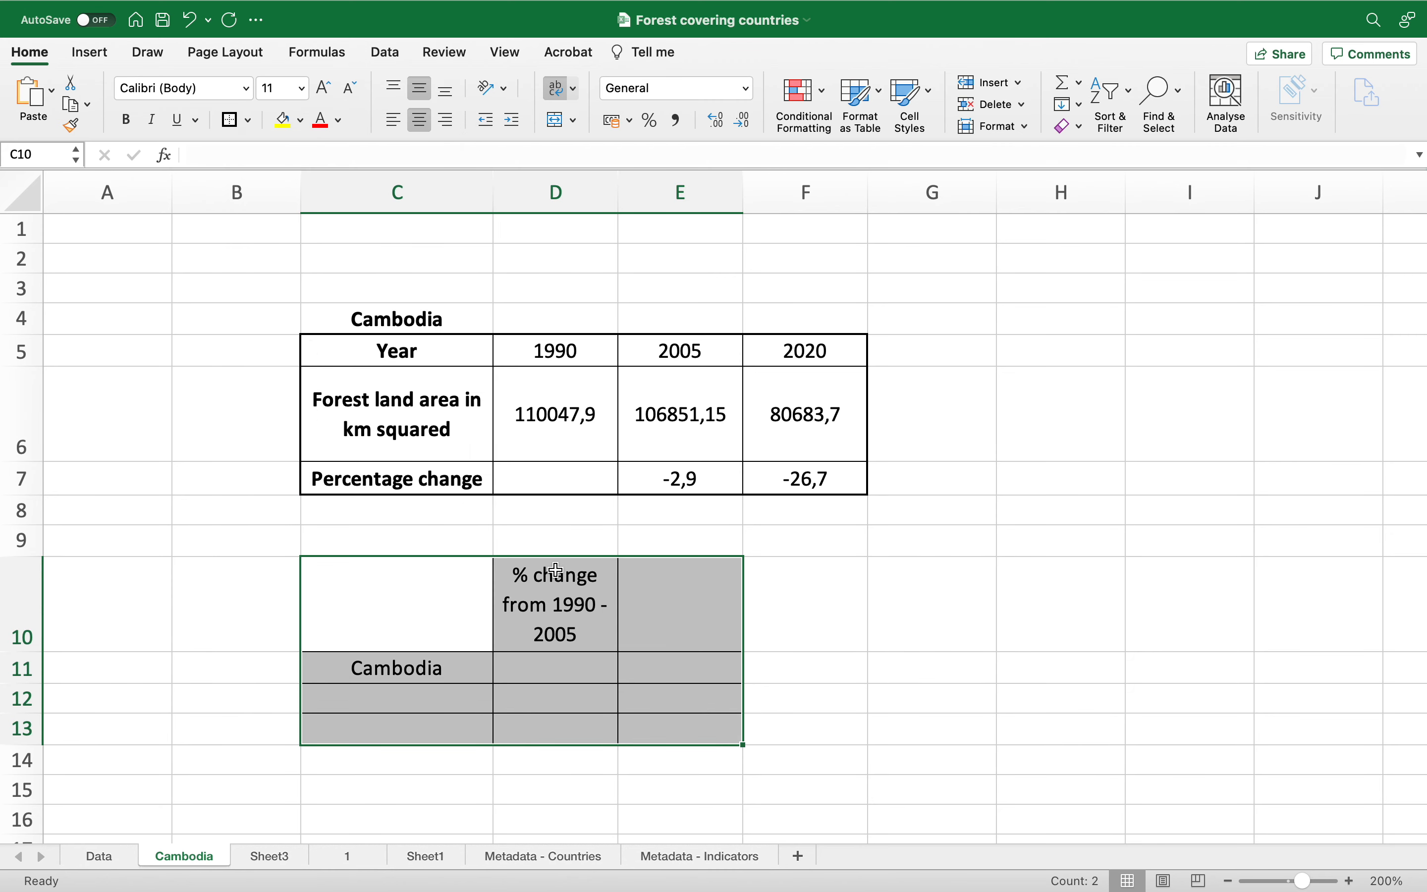
# Step: Copy the D10 header into E10 and edit the copy to read % change from 1990 - 2020
pyautogui.click(578, 603)
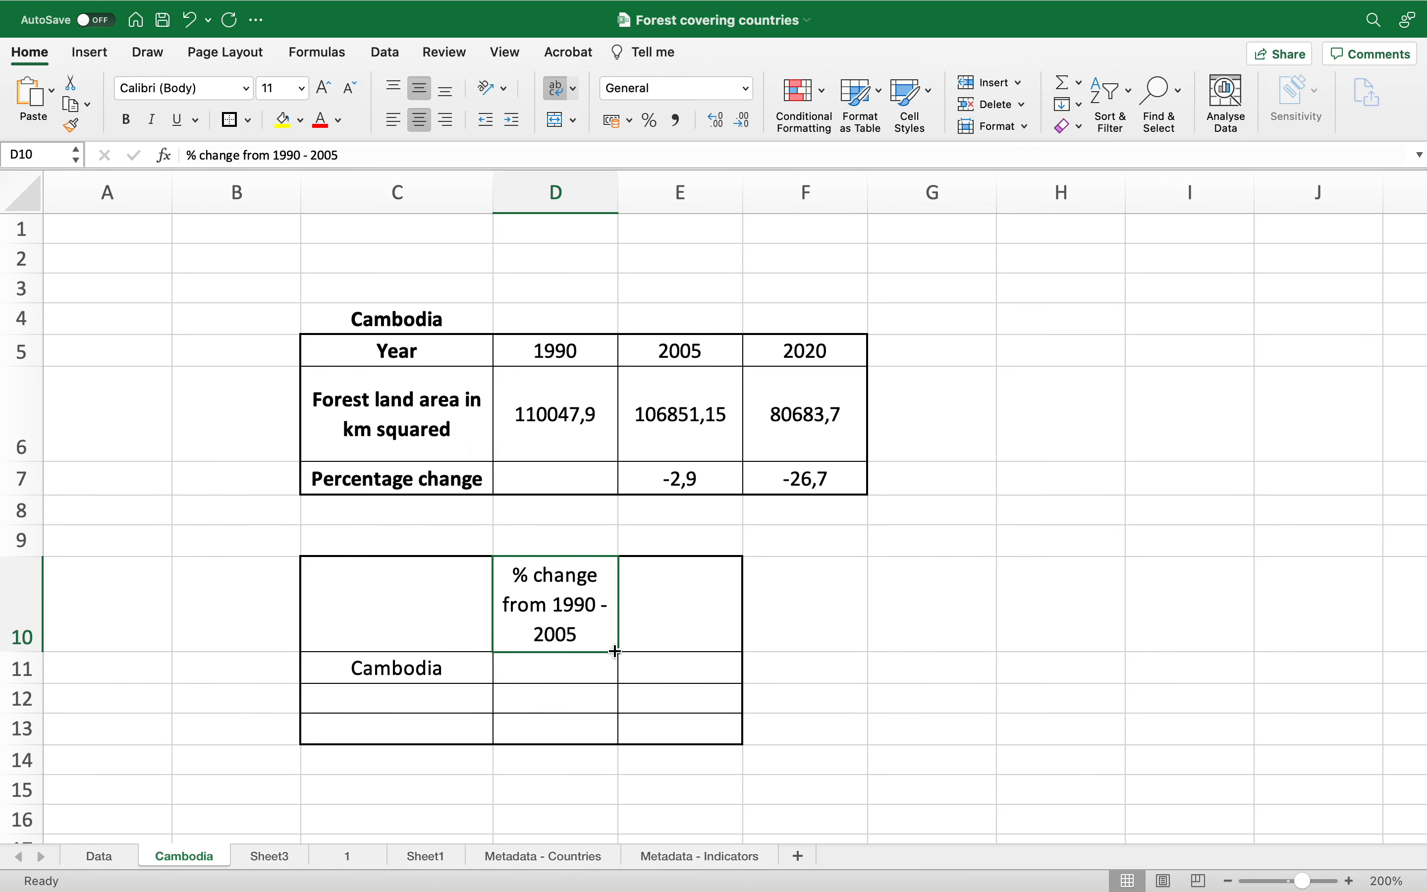
pyautogui.press('super+c')
pyautogui.click(669, 627)
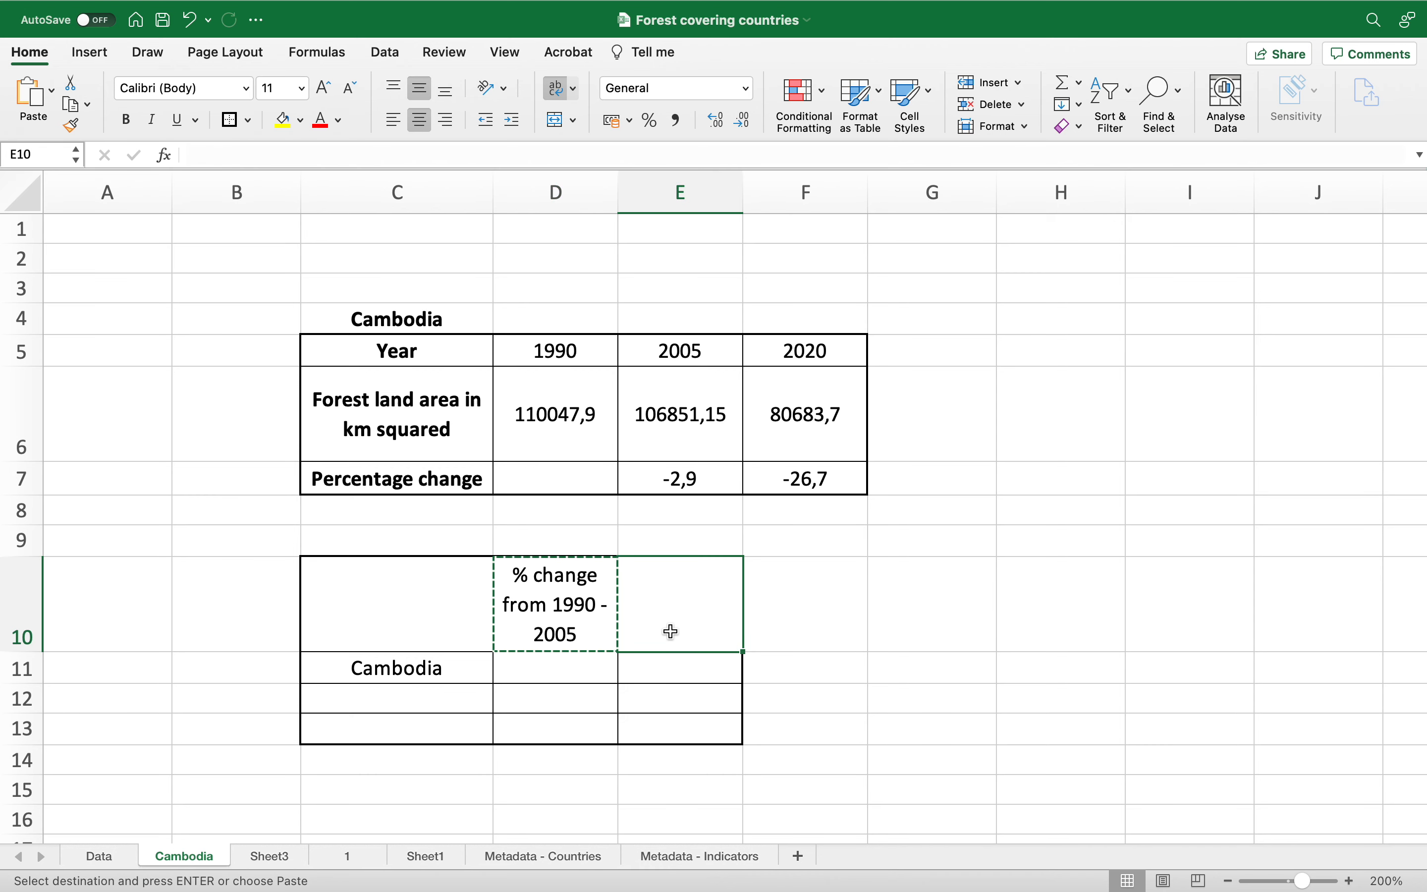
pyautogui.press('super+v')
pyautogui.doubleClick(700, 622)
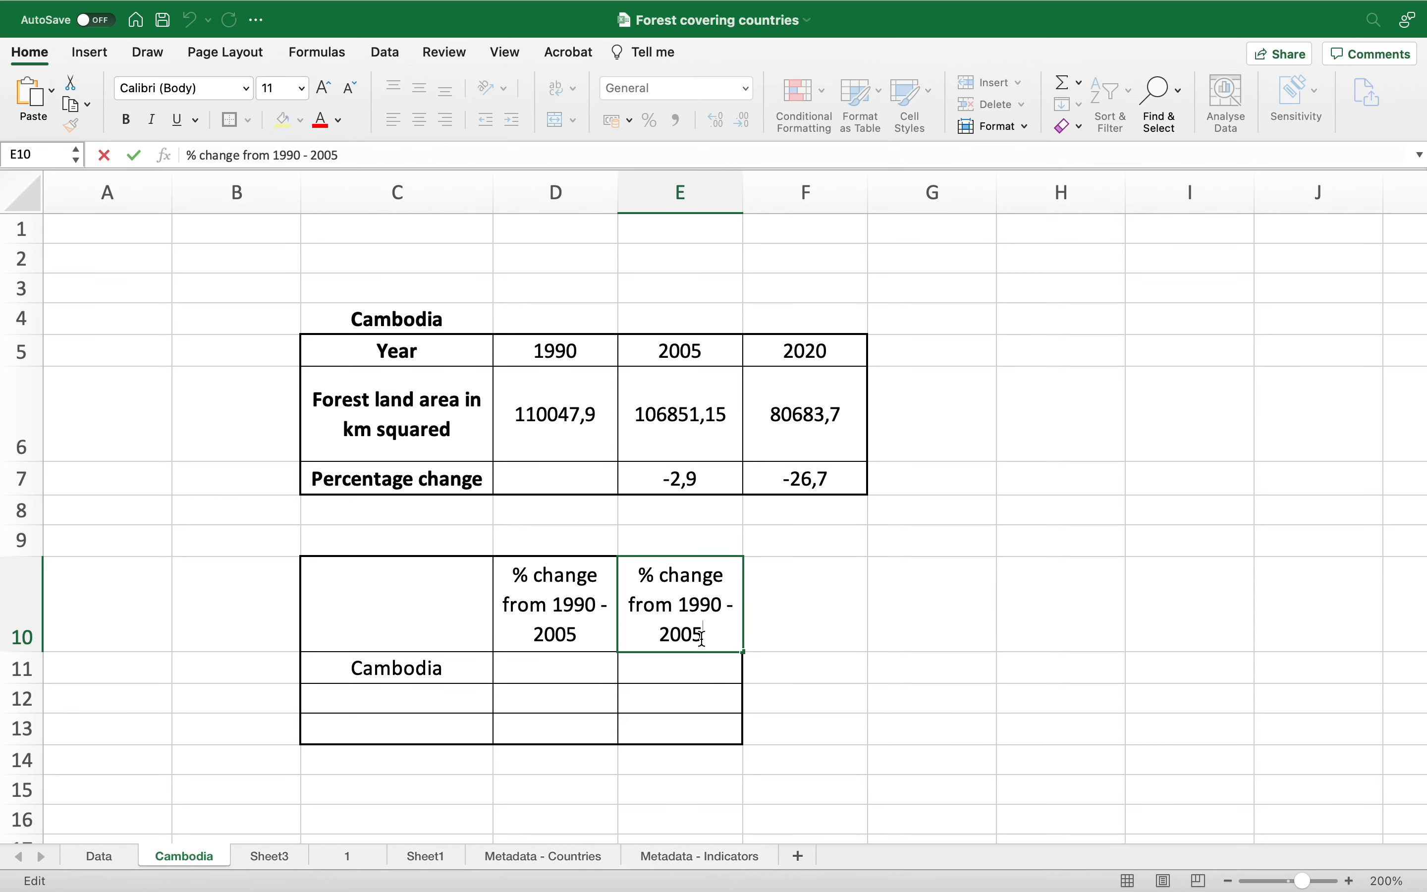
pyautogui.press('BackSpace')
pyautogui.press('BackSpace')
pyautogui.write('20')
pyautogui.press('Return')
# Step: Bold the Cambodia label in C11 and enter -2,9 as its 1990–2005 change in D11
pyautogui.click(451, 656)
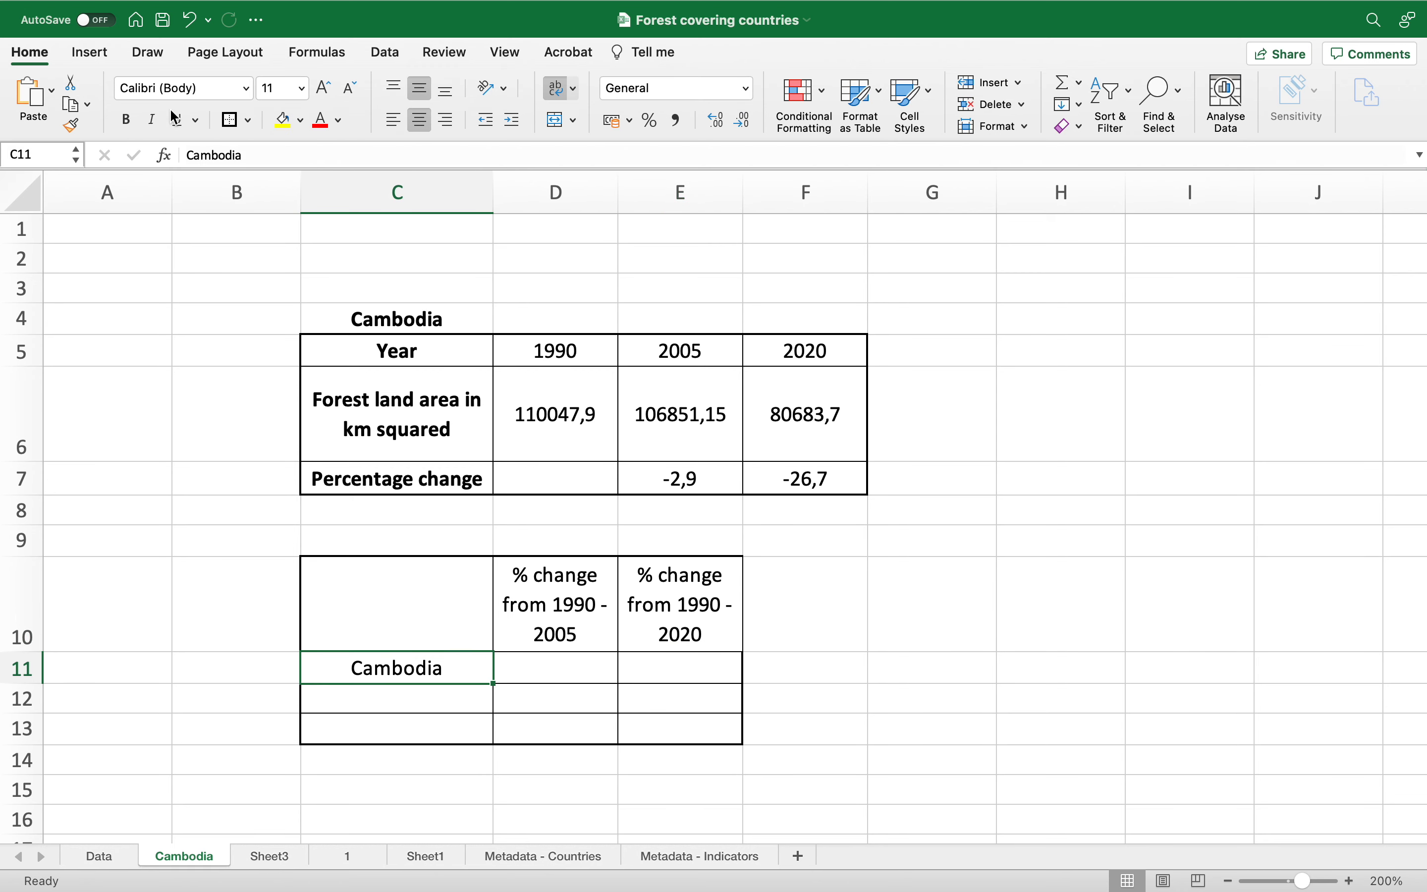
pyautogui.click(125, 122)
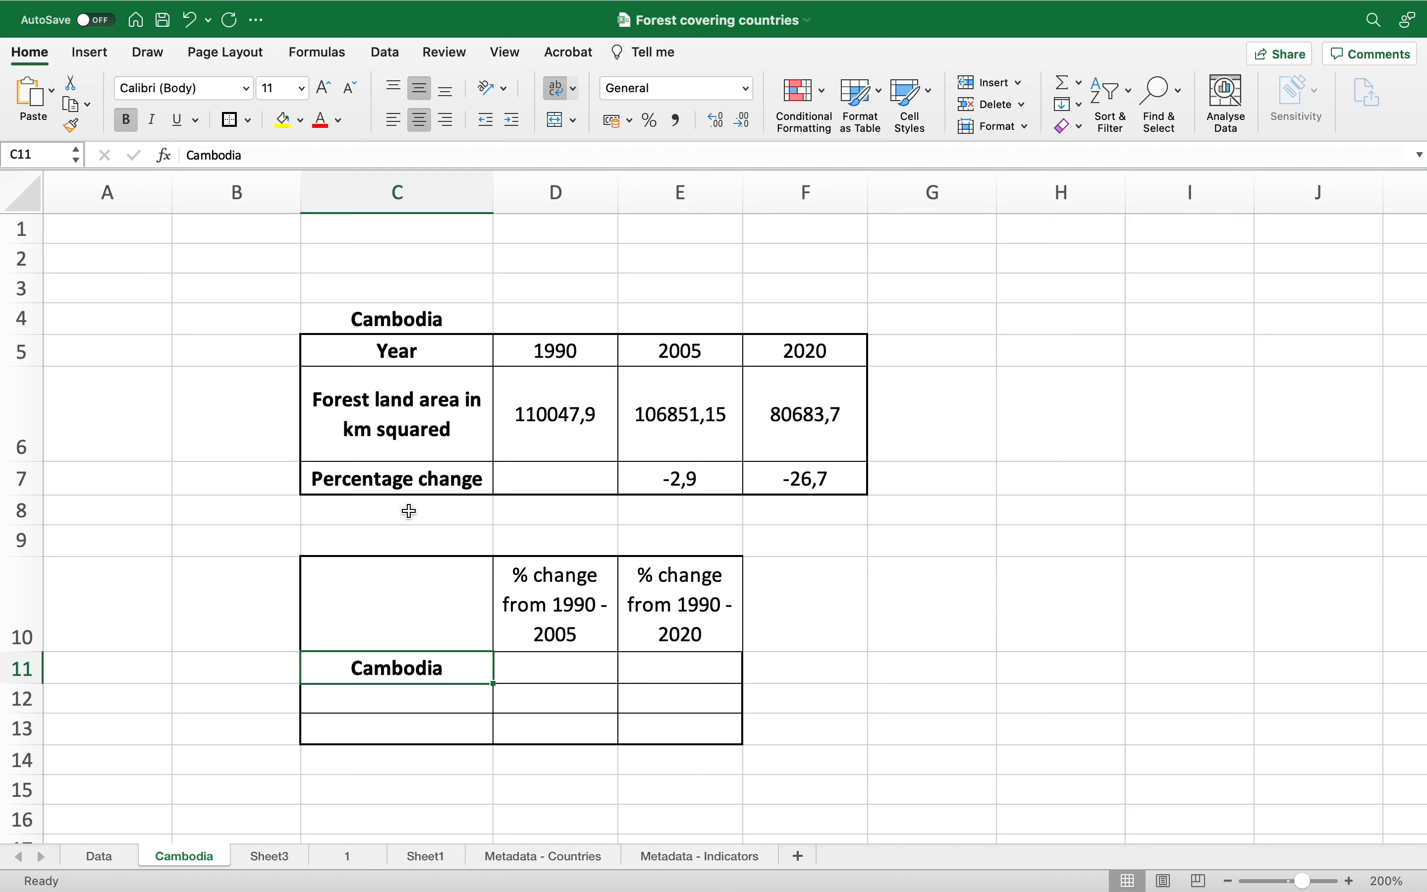
pyautogui.click(583, 670)
pyautogui.write('-2.9')
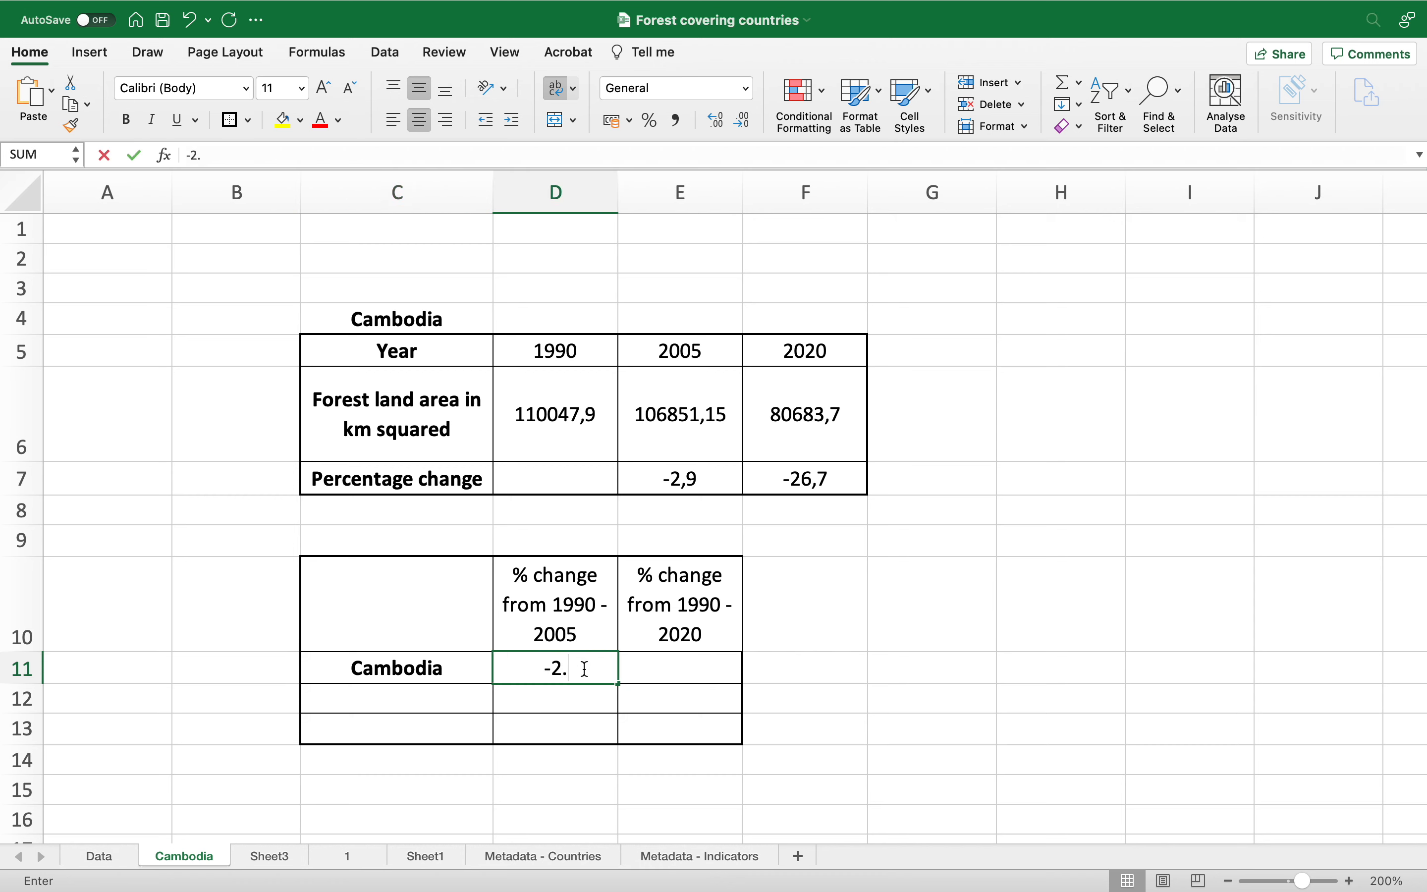
pyautogui.click(678, 665)
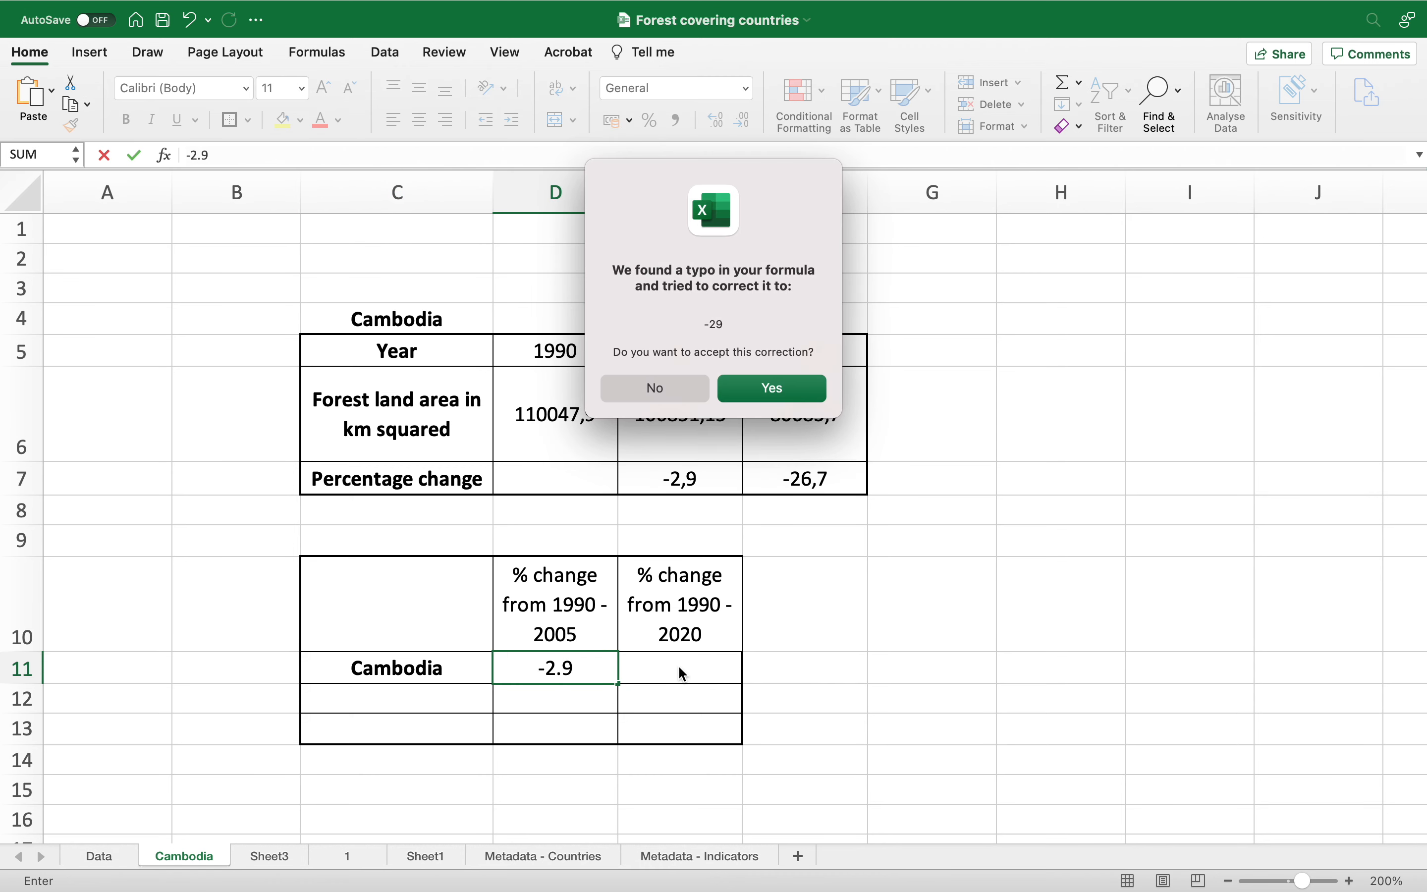
pyautogui.click(777, 389)
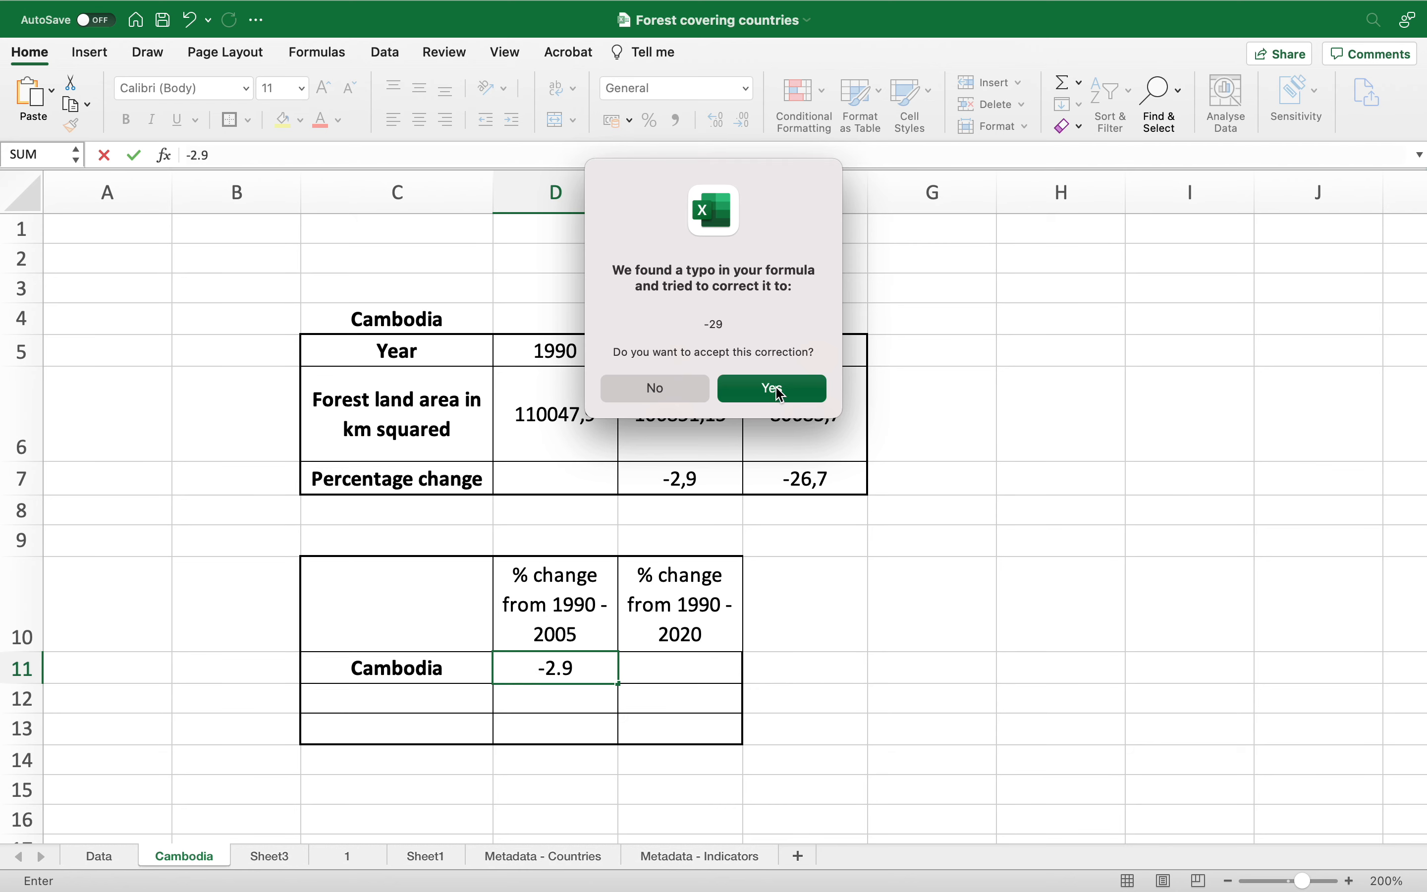
pyautogui.doubleClick(575, 674)
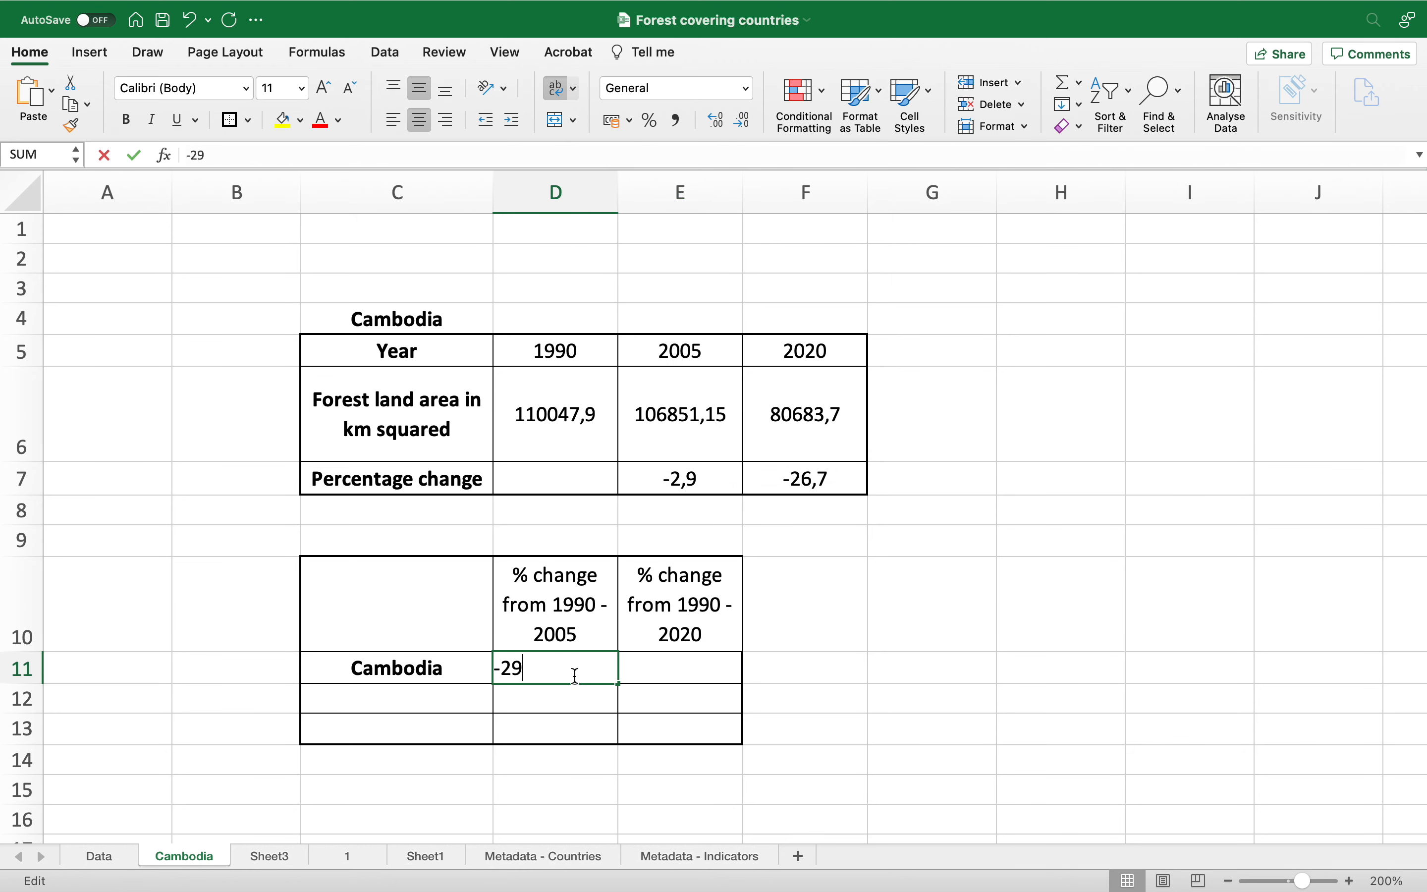
pyautogui.click(513, 668)
pyautogui.write(',')
pyautogui.press('Return')
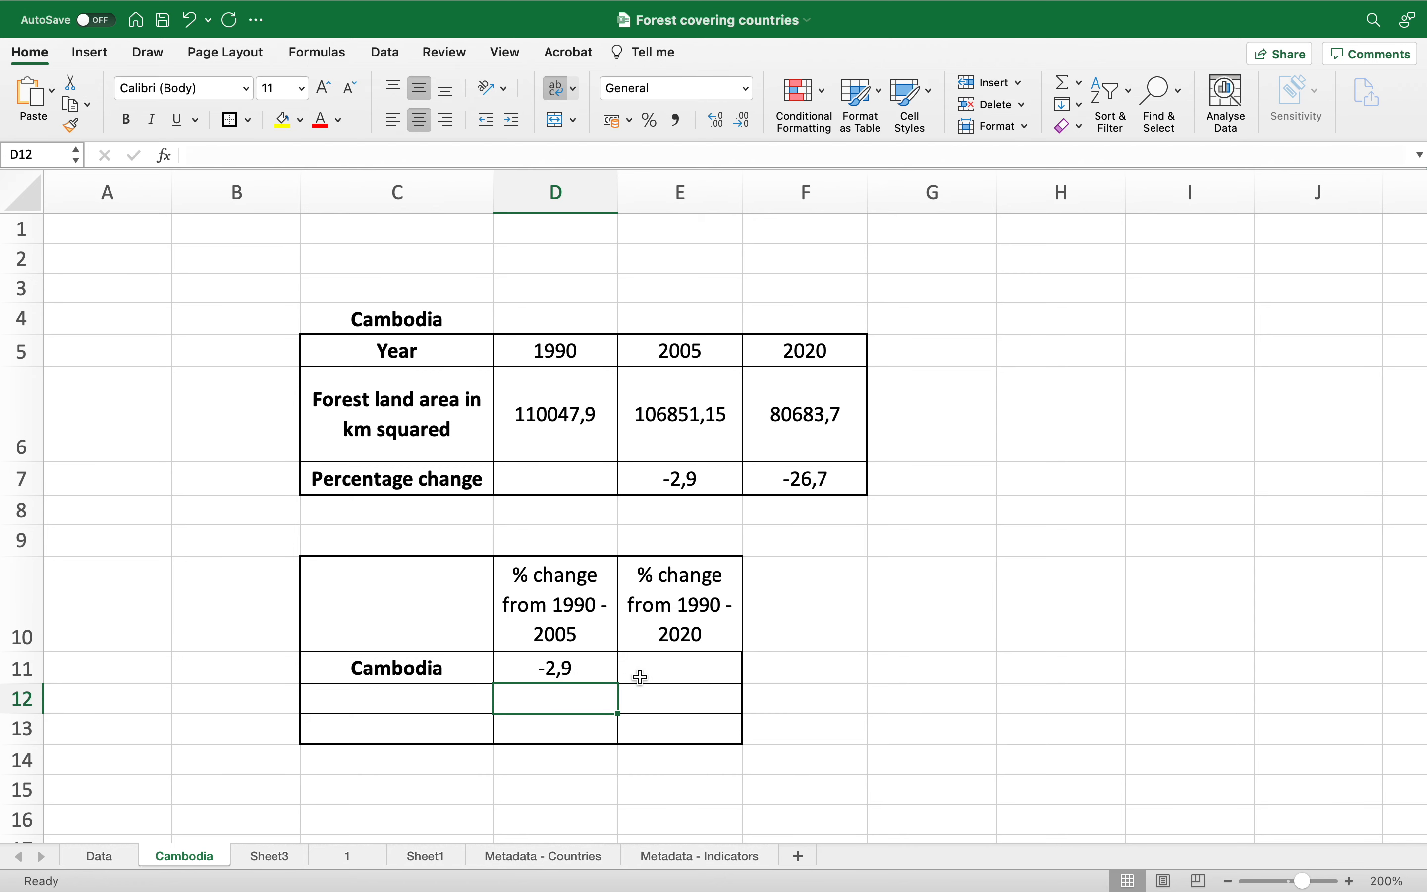
# Step: Enter -26,7 as Cambodia's 1990–2020 change in E11
pyautogui.click(657, 674)
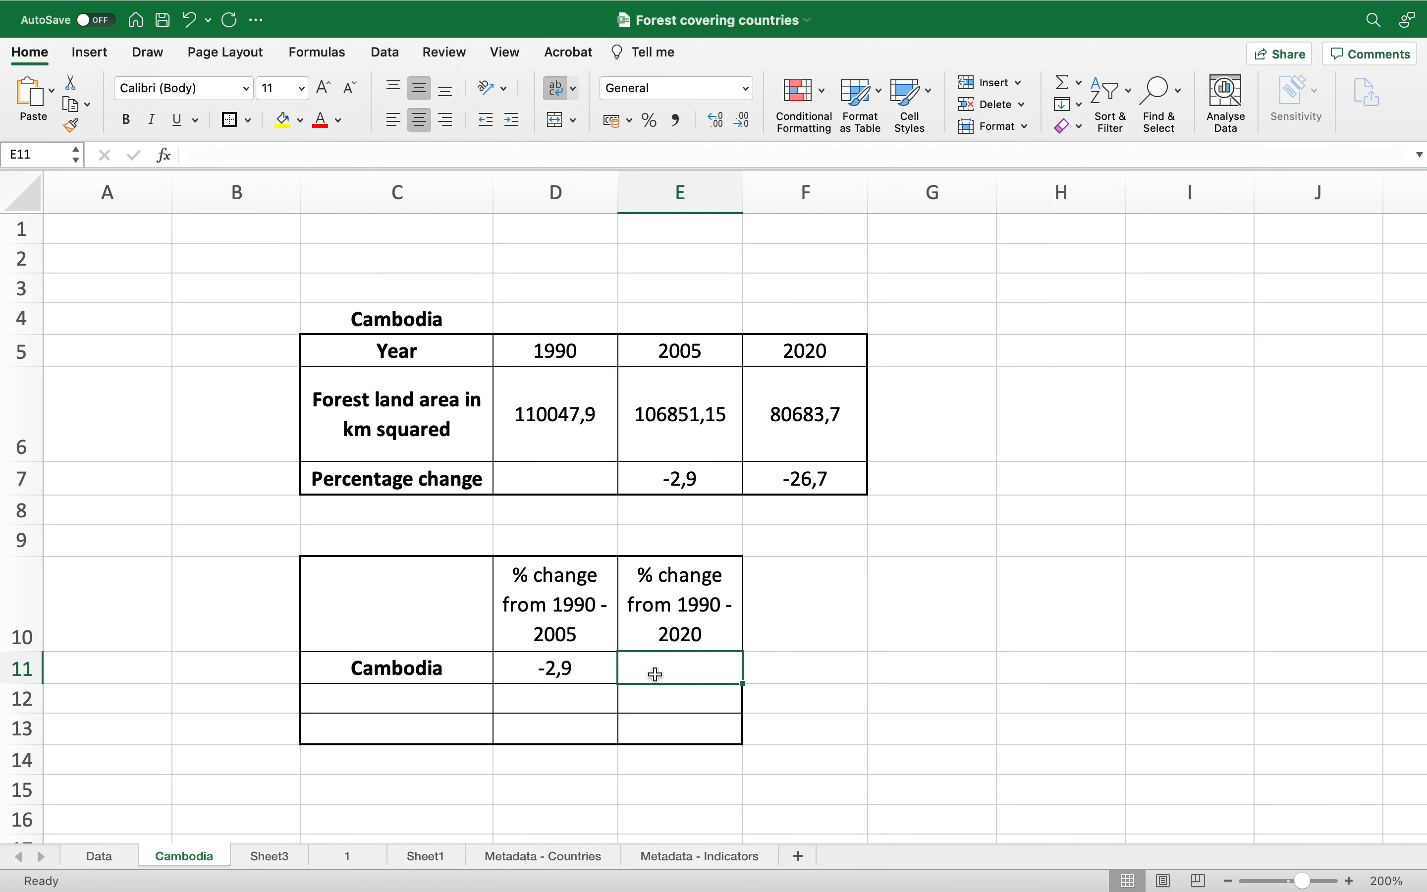
pyautogui.write('-26,7')
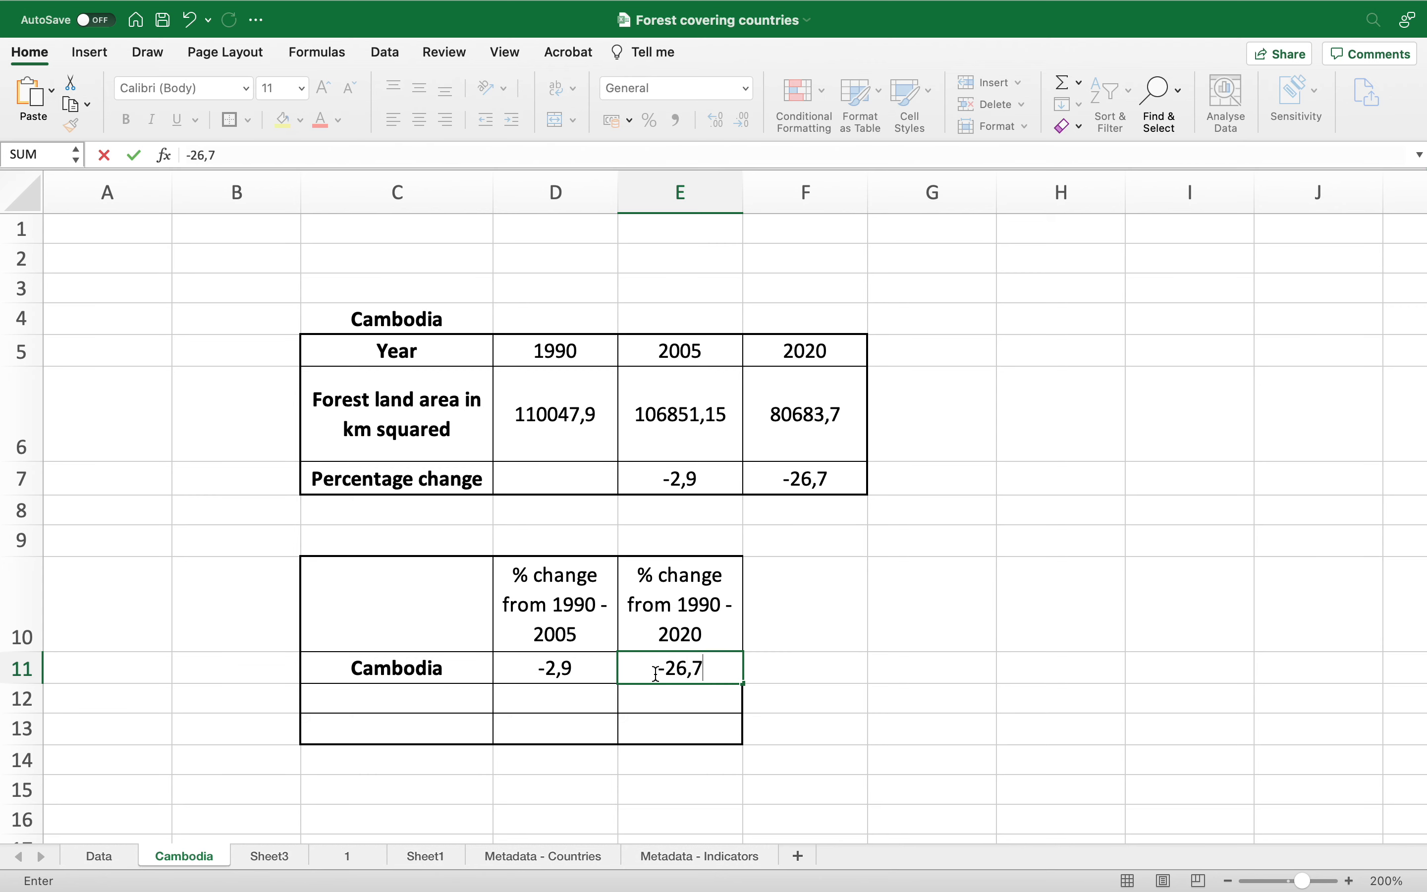
pyautogui.press('Return')
# Step: Add the country labels Brazil in C12 and Guatemala in C13
pyautogui.click(437, 703)
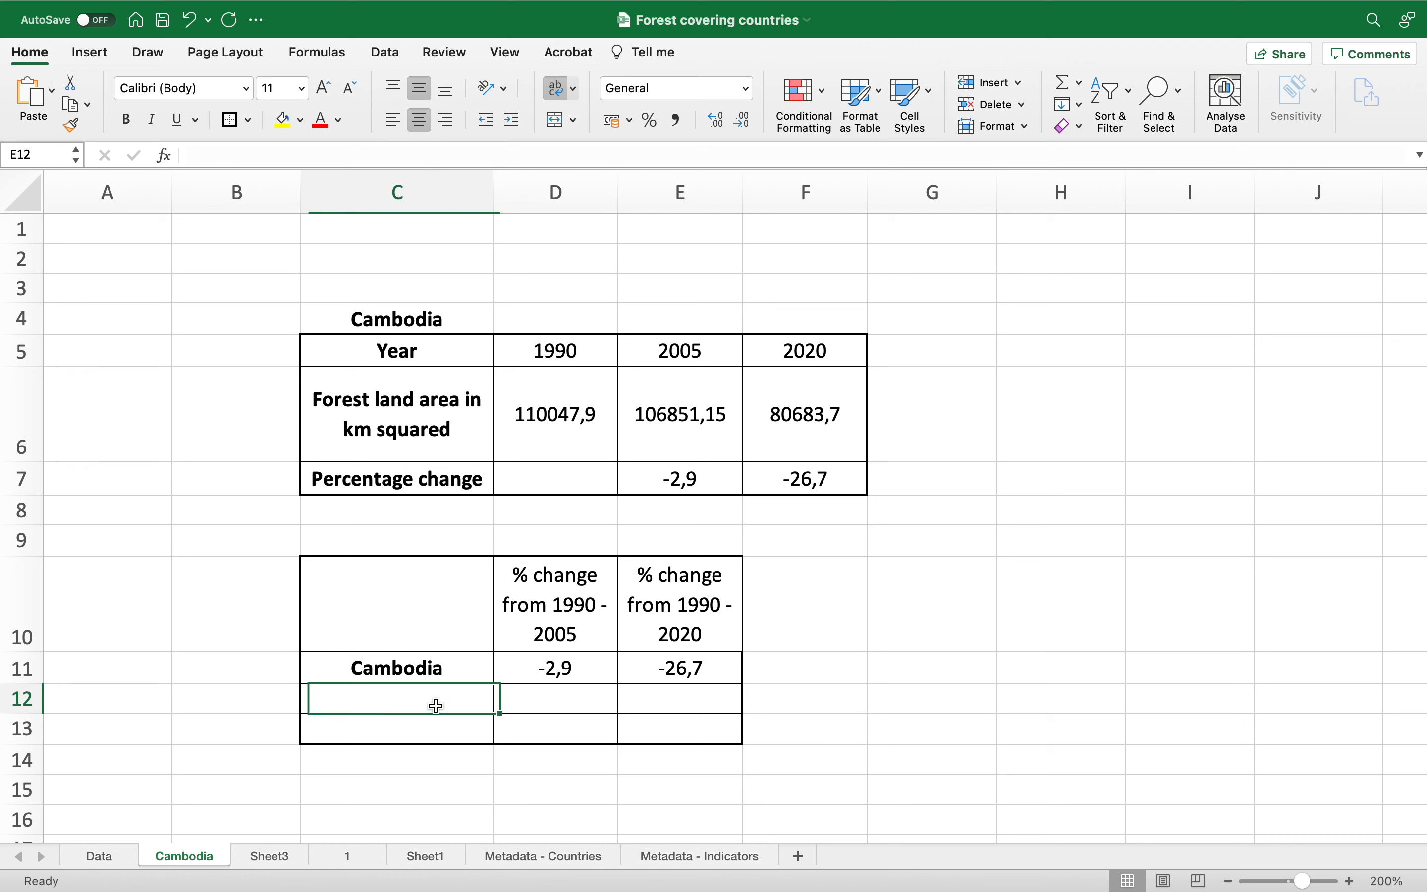
pyautogui.write('Brazil')
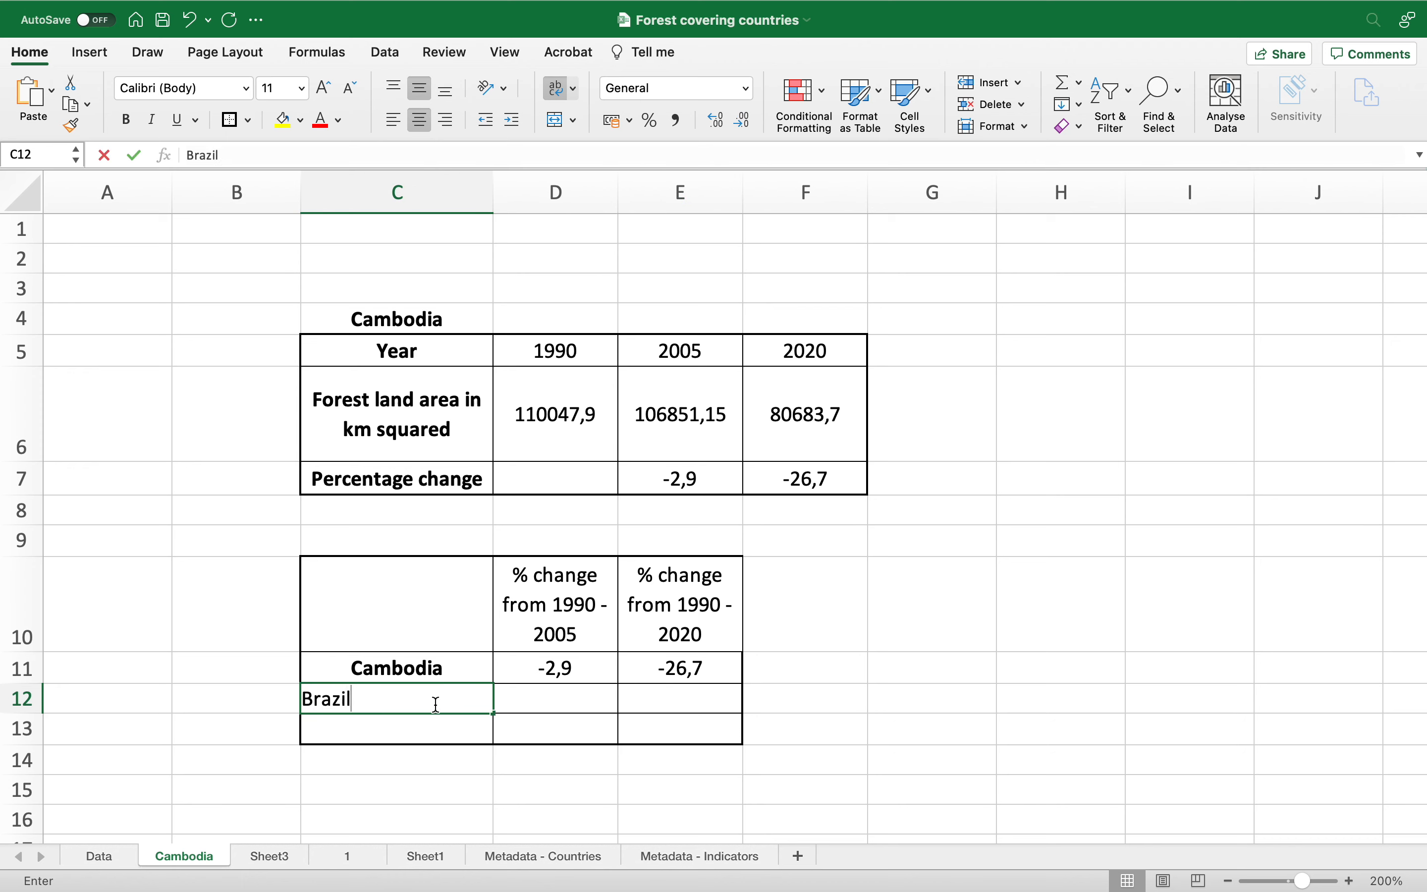
pyautogui.press('Return')
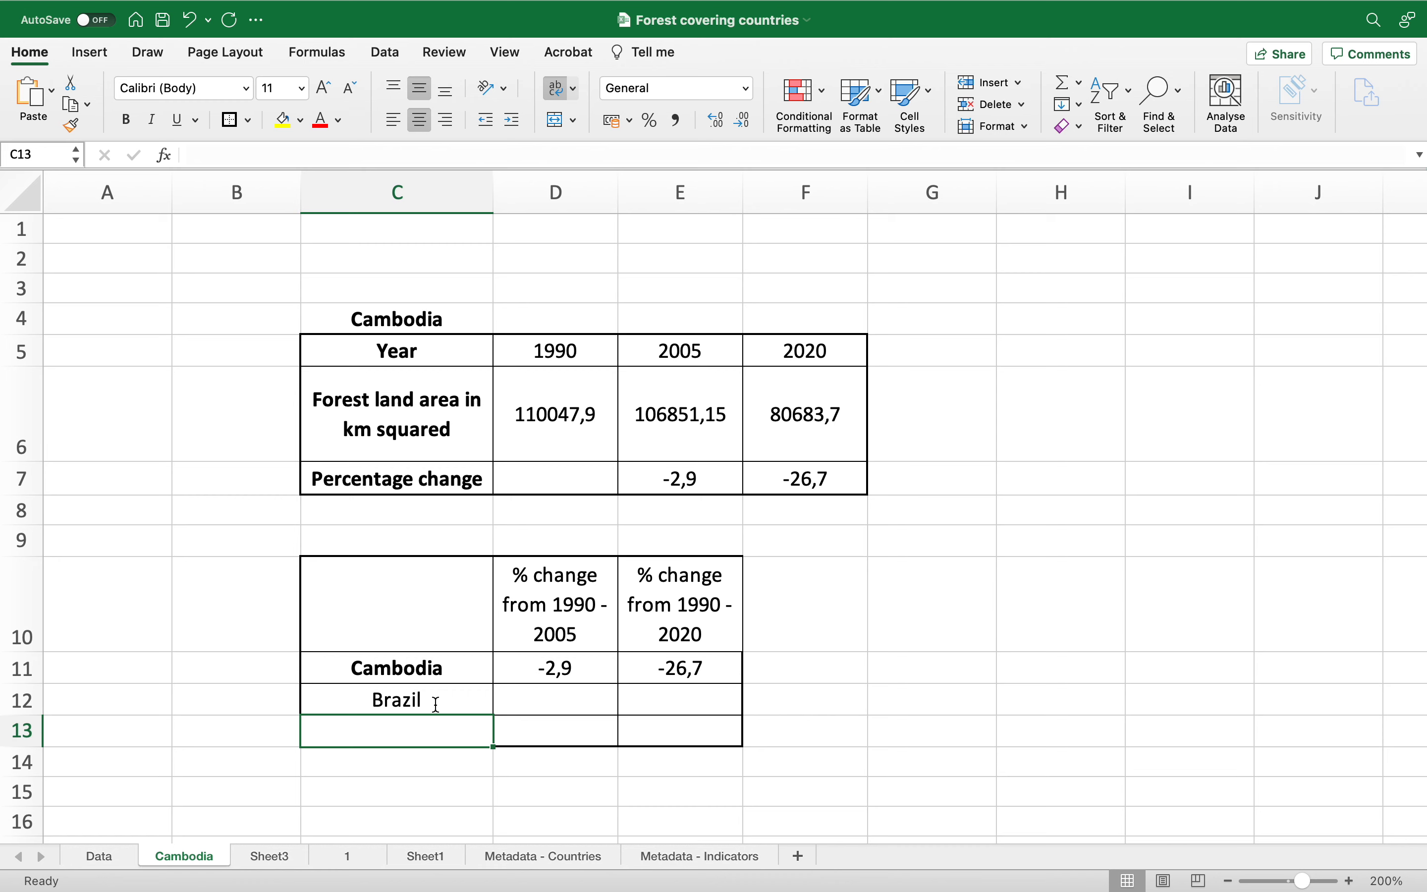
pyautogui.write('Guatemala')
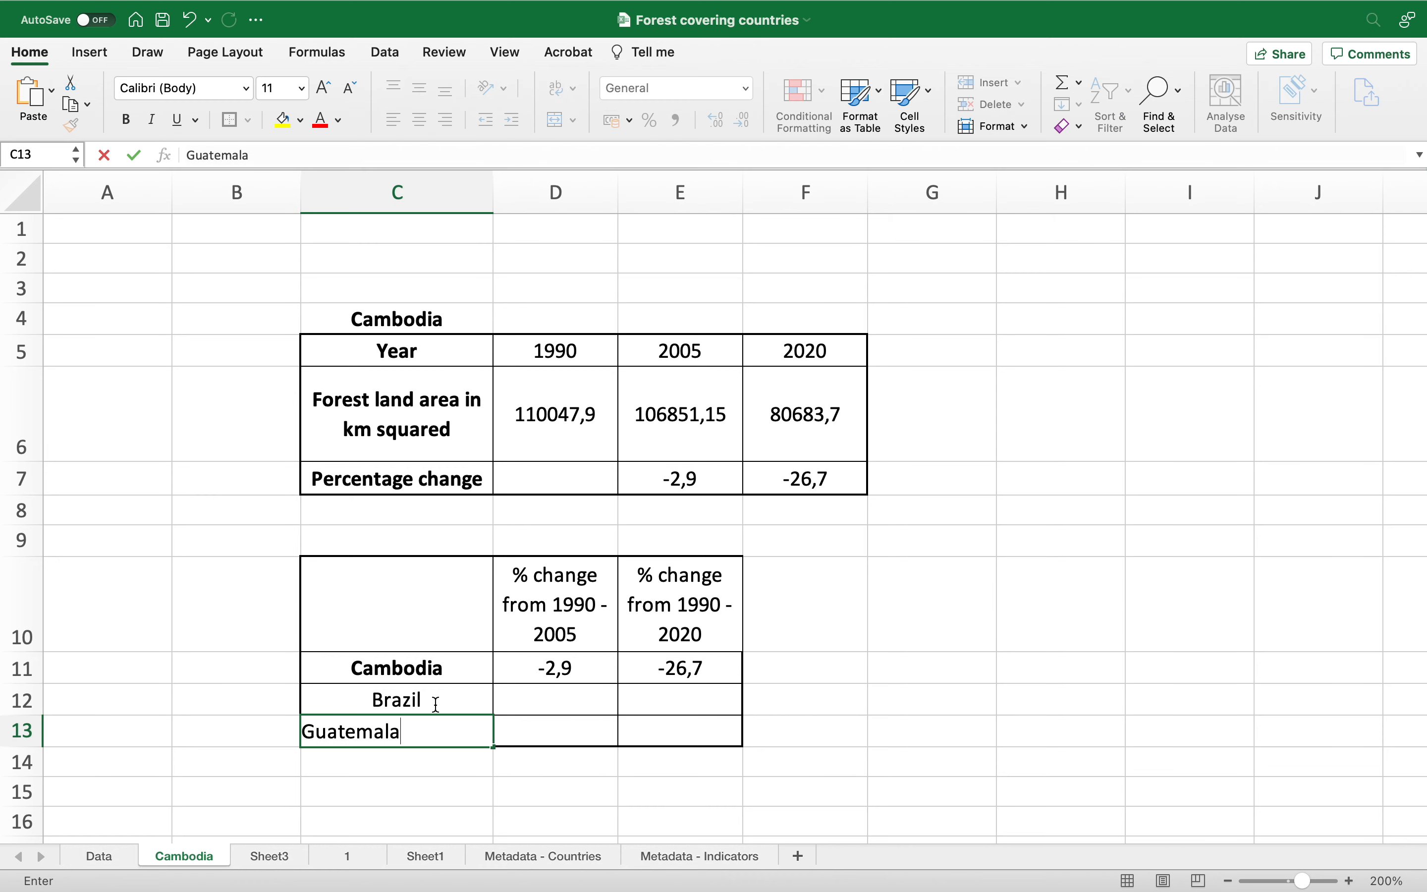
pyautogui.press('Return')
# Step: Bold all three country labels in C11:C13
pyautogui.moveTo(431, 668); pyautogui.dragTo(431, 732)
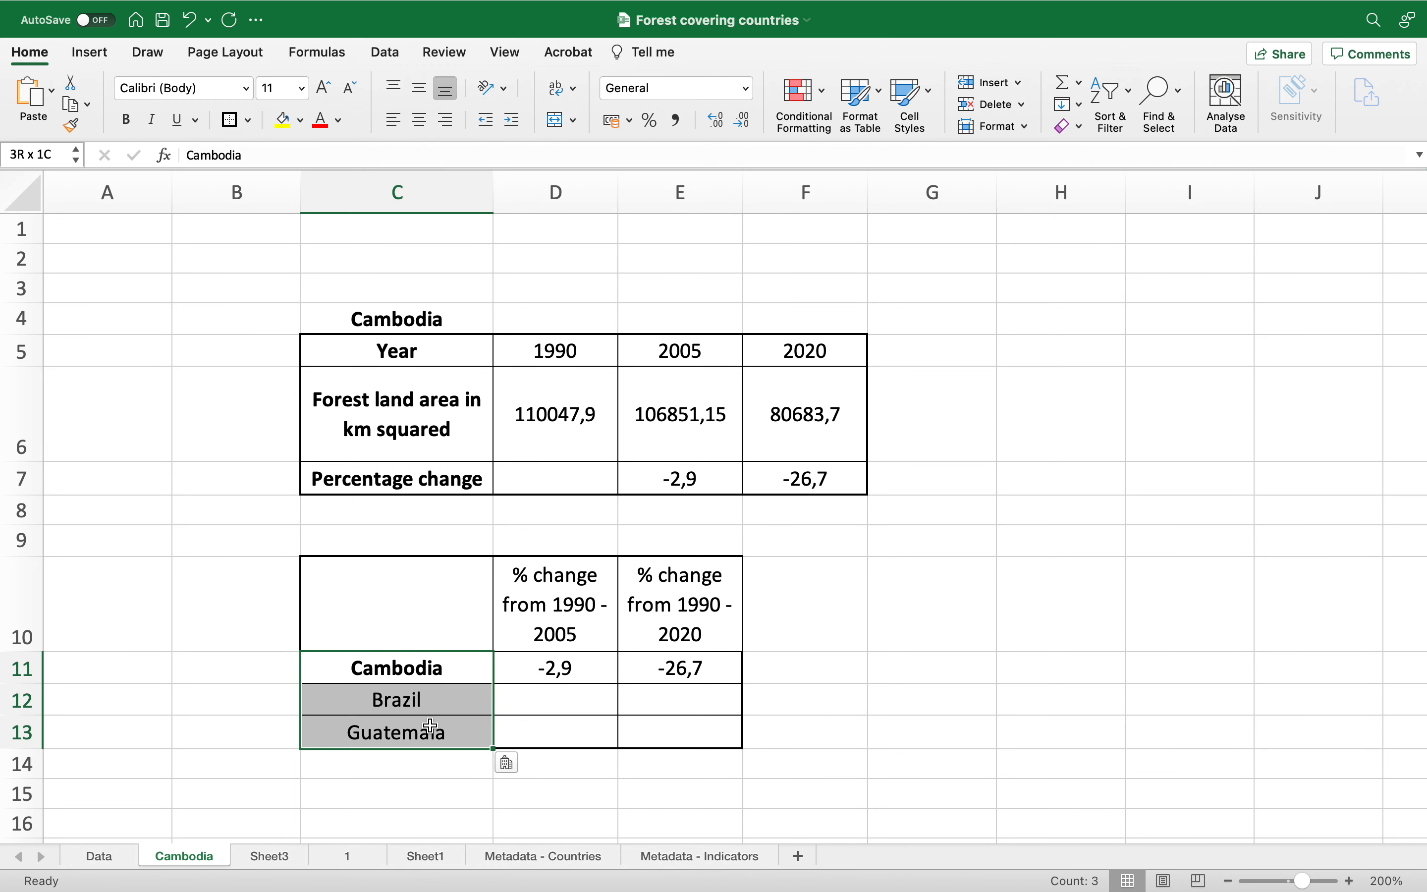
pyautogui.click(133, 119)
pyautogui.click(134, 119)
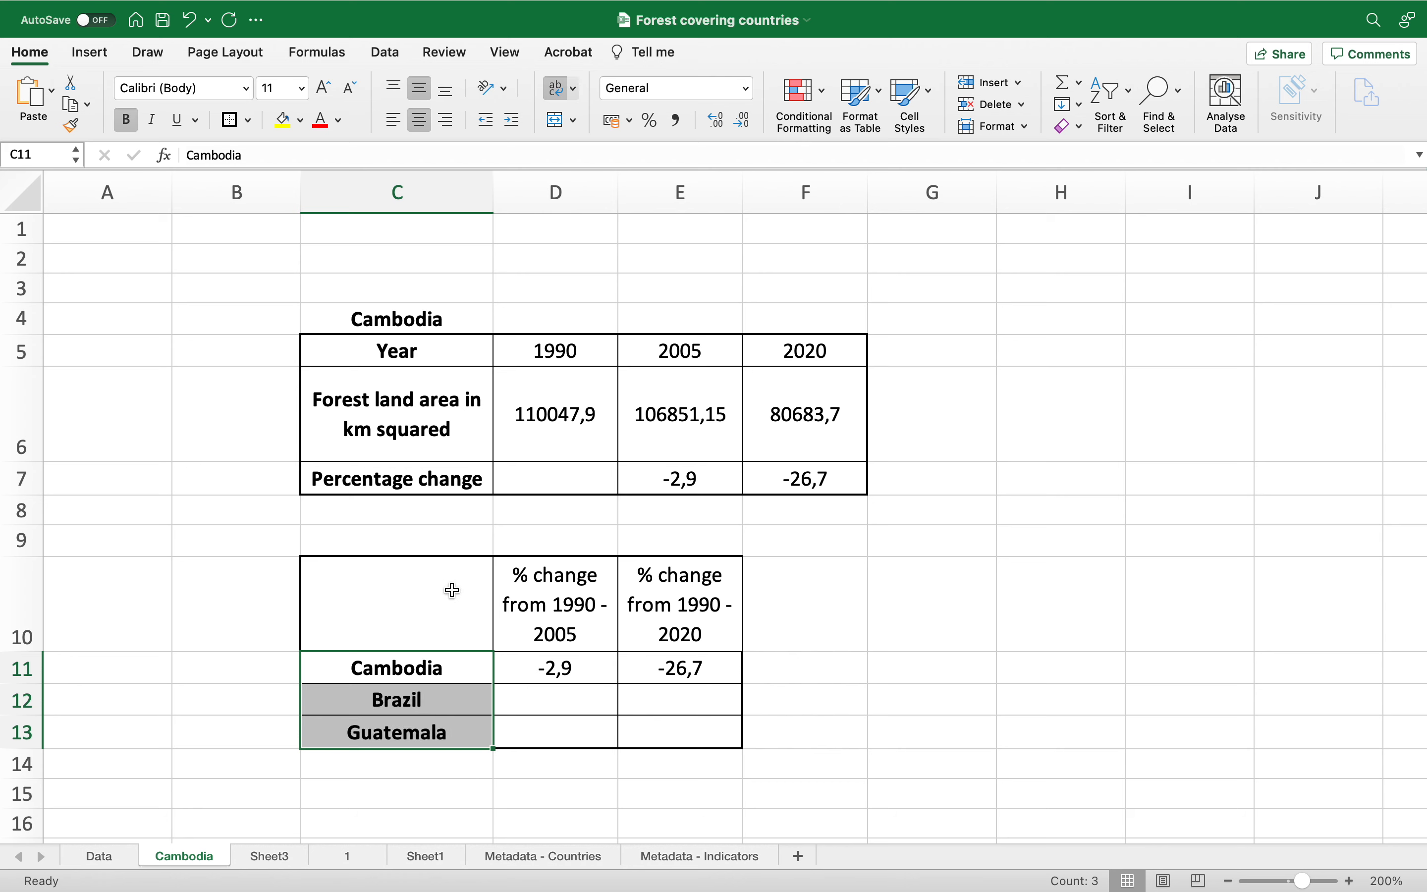
# Step: Review the country label and value cells of the comparison table one by one
pyautogui.click(472, 676)
pyautogui.click(475, 699)
pyautogui.click(474, 734)
pyautogui.click(595, 674)
pyautogui.click(646, 673)
pyautogui.click(605, 696)
pyautogui.click(650, 708)
pyautogui.click(609, 734)
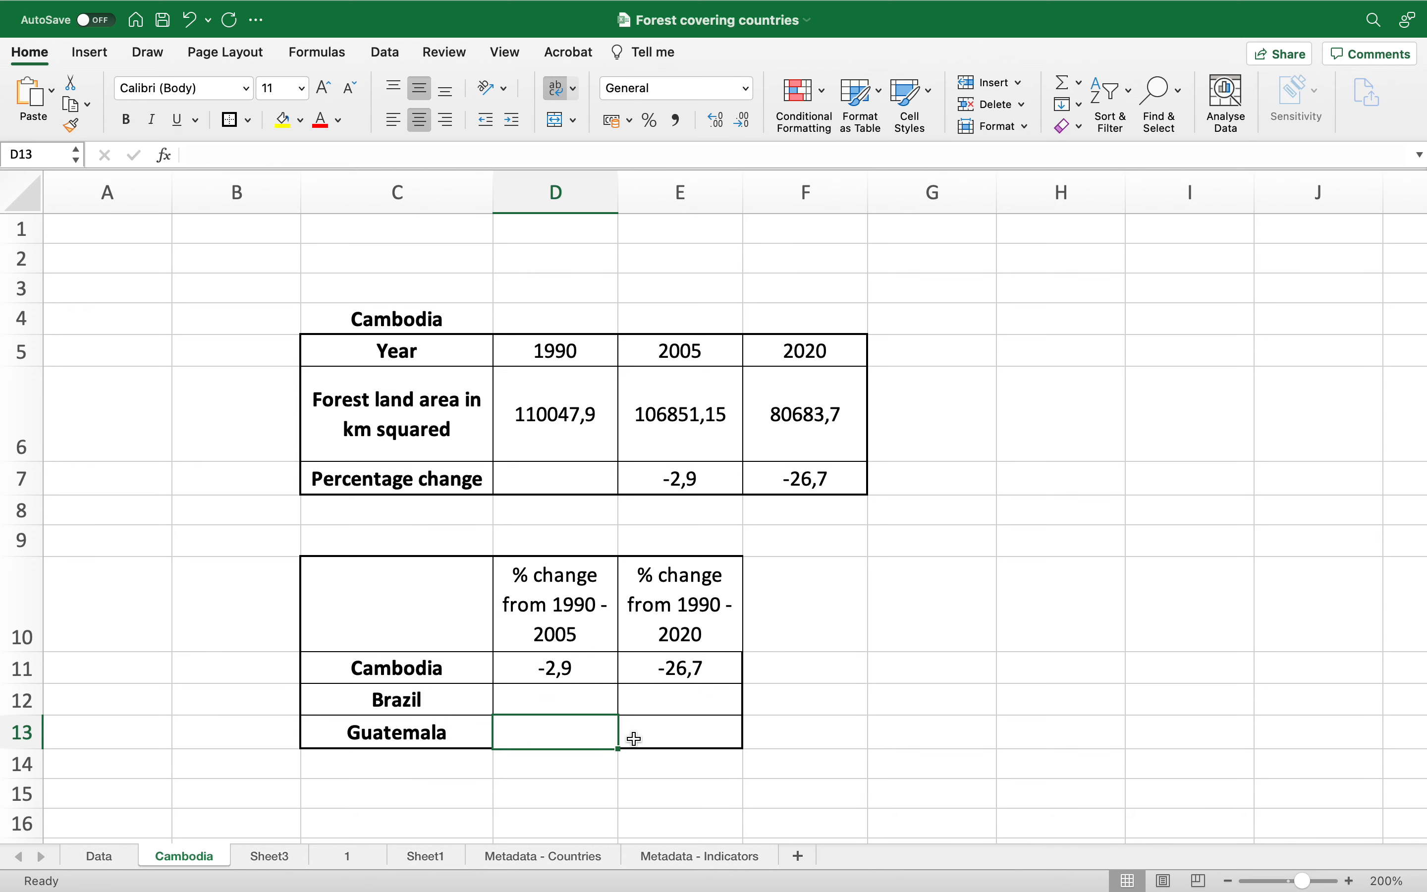
pyautogui.click(636, 738)
# Step: Compare the ranges of the Cambodia summary table and the comparison table, checking their value cells
pyautogui.click(420, 332)
pyautogui.moveTo(419, 337); pyautogui.dragTo(771, 489)
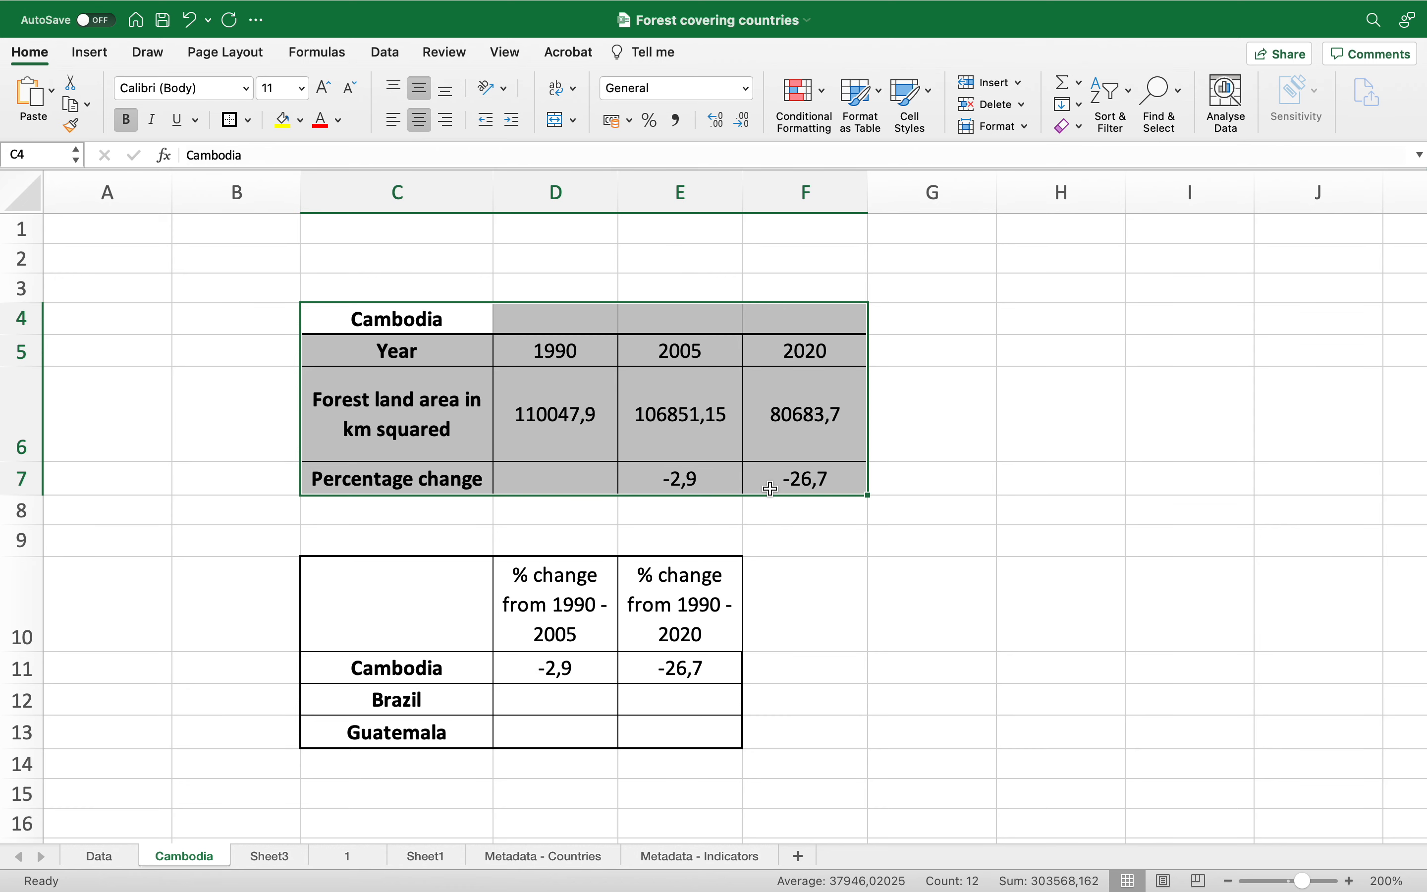
pyautogui.moveTo(449, 605); pyautogui.dragTo(696, 731)
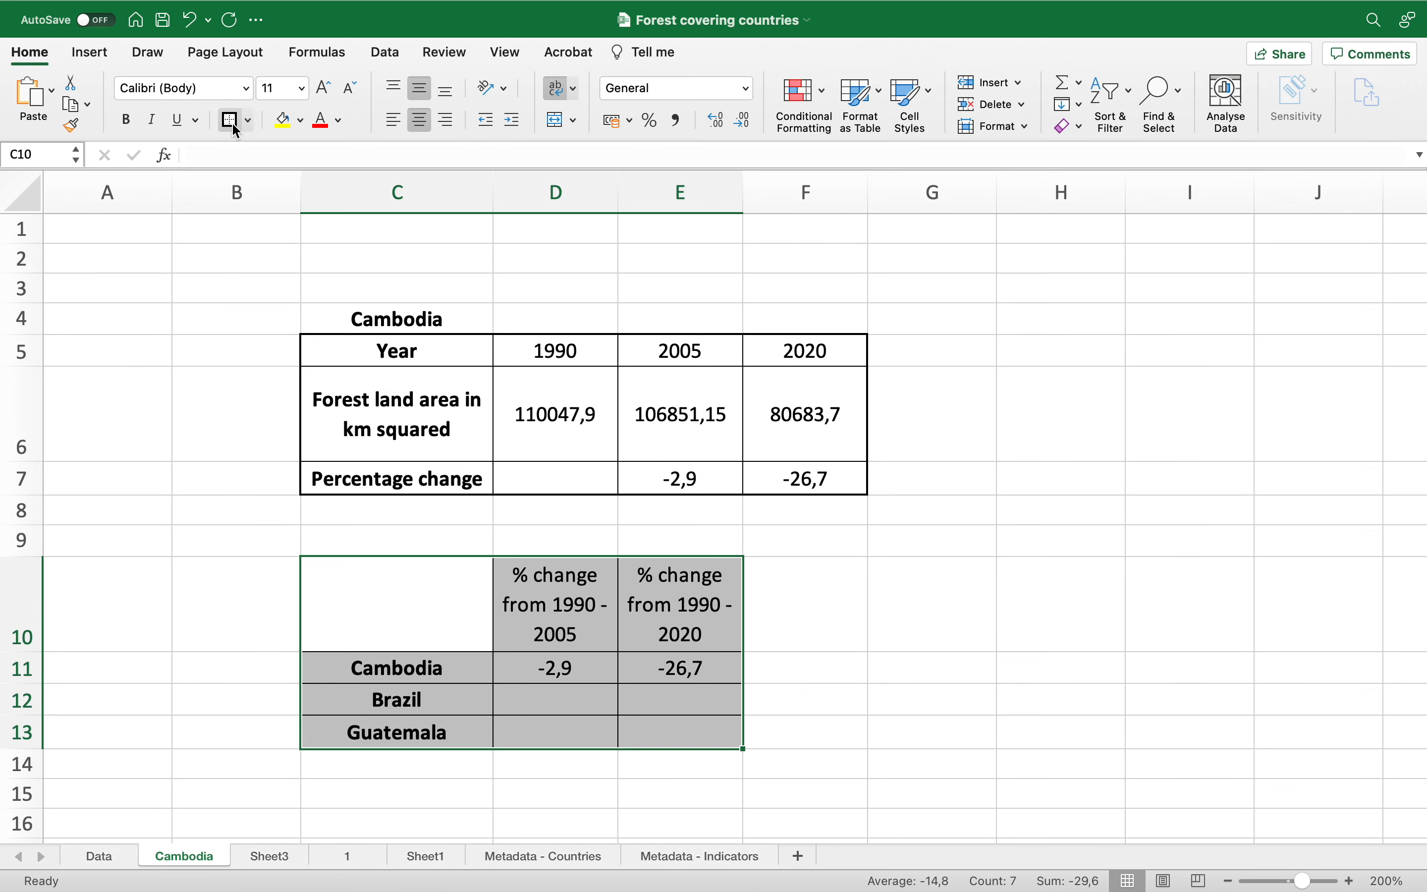
pyautogui.click(829, 599)
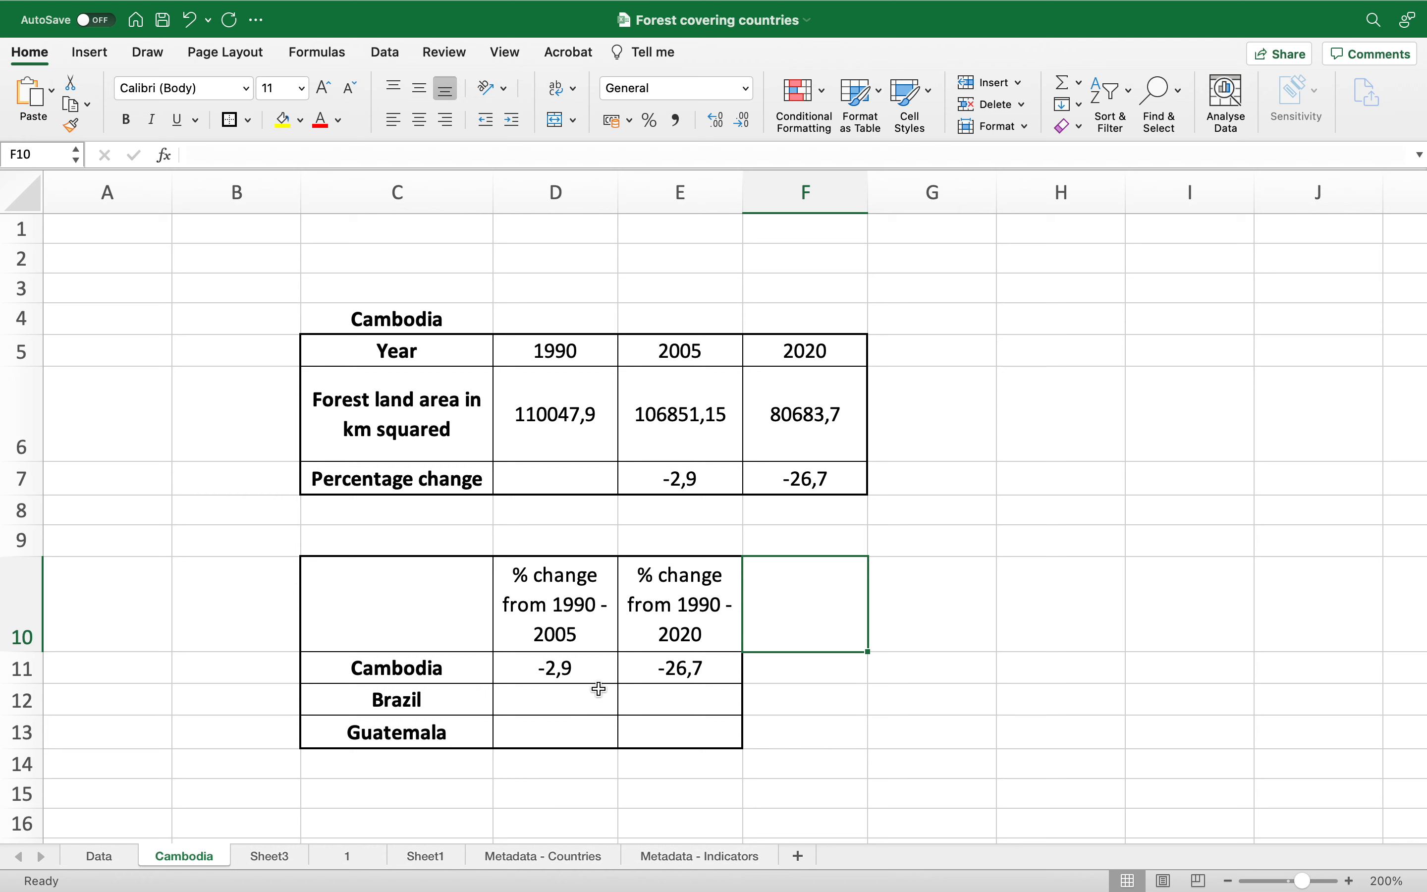
pyautogui.click(589, 673)
pyautogui.click(589, 700)
pyautogui.click(592, 731)
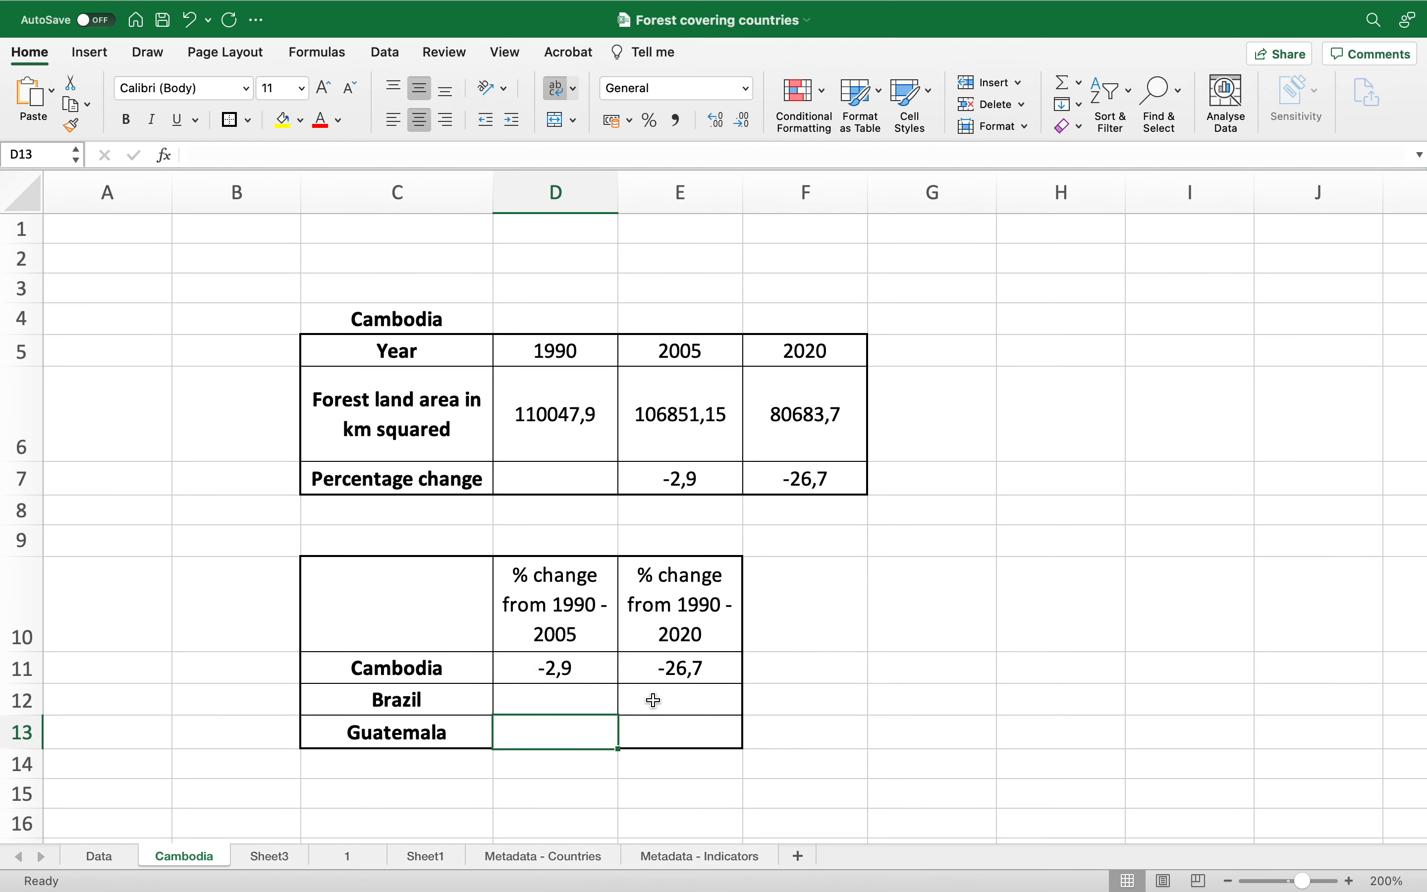
pyautogui.click(676, 674)
pyautogui.click(679, 703)
pyautogui.click(683, 732)
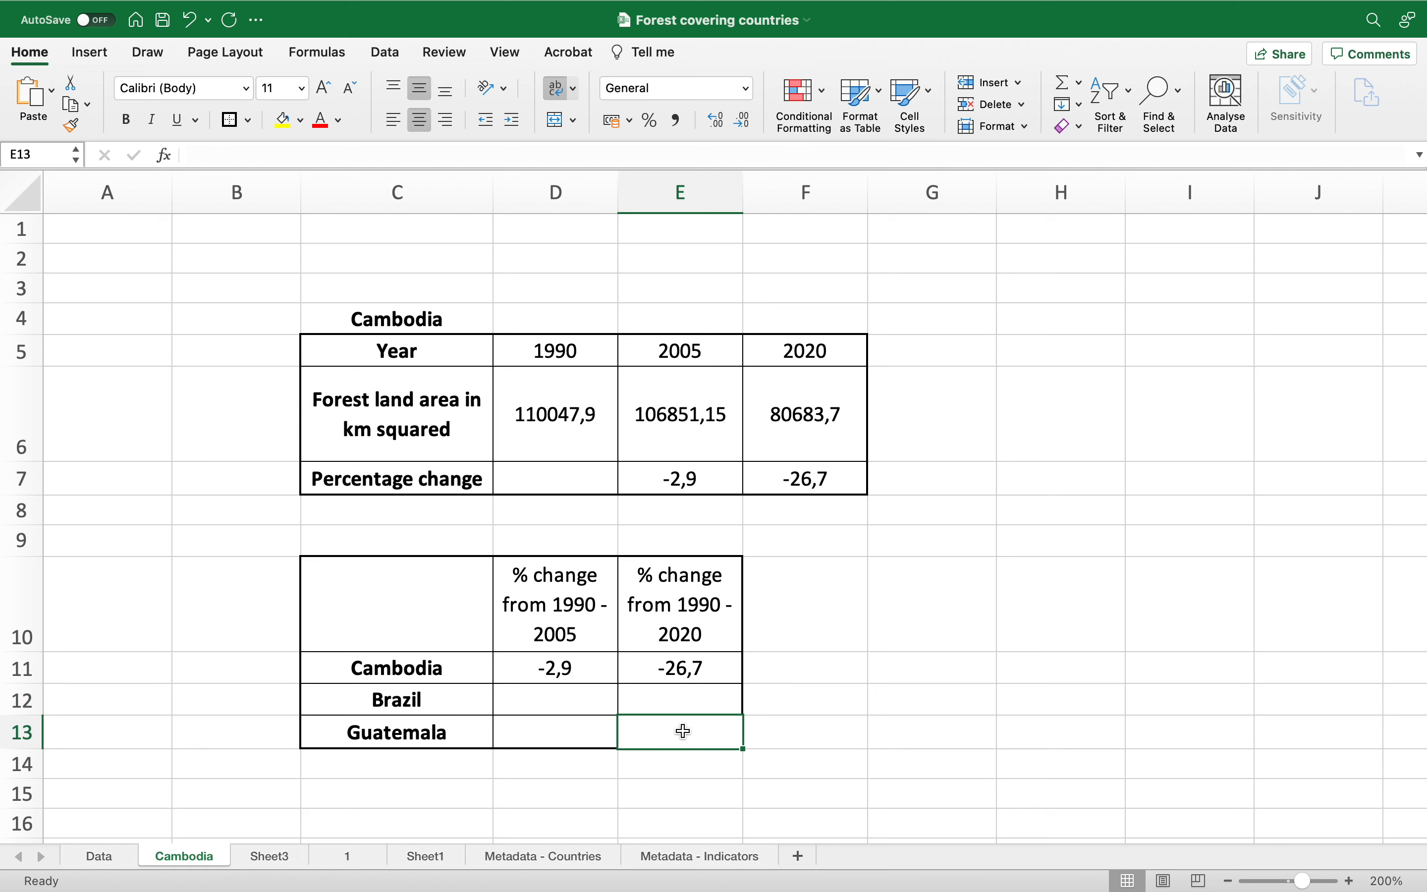